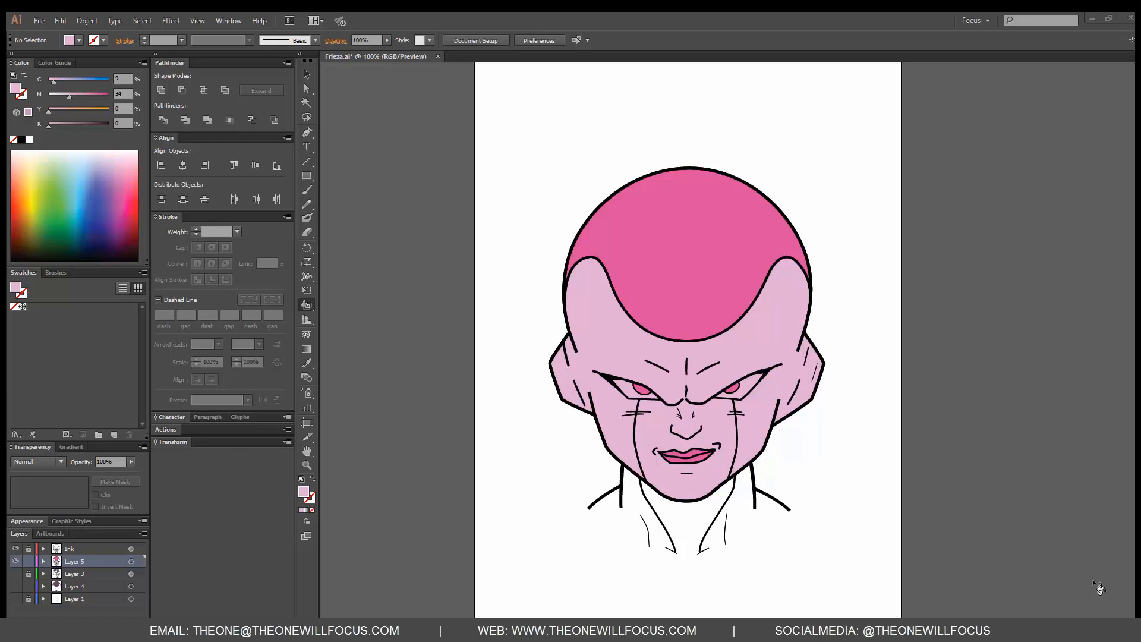
- Delete Layer 5 with the flat colours on the face and make Layer 4 visible
click(129, 625)
click(616, 342)
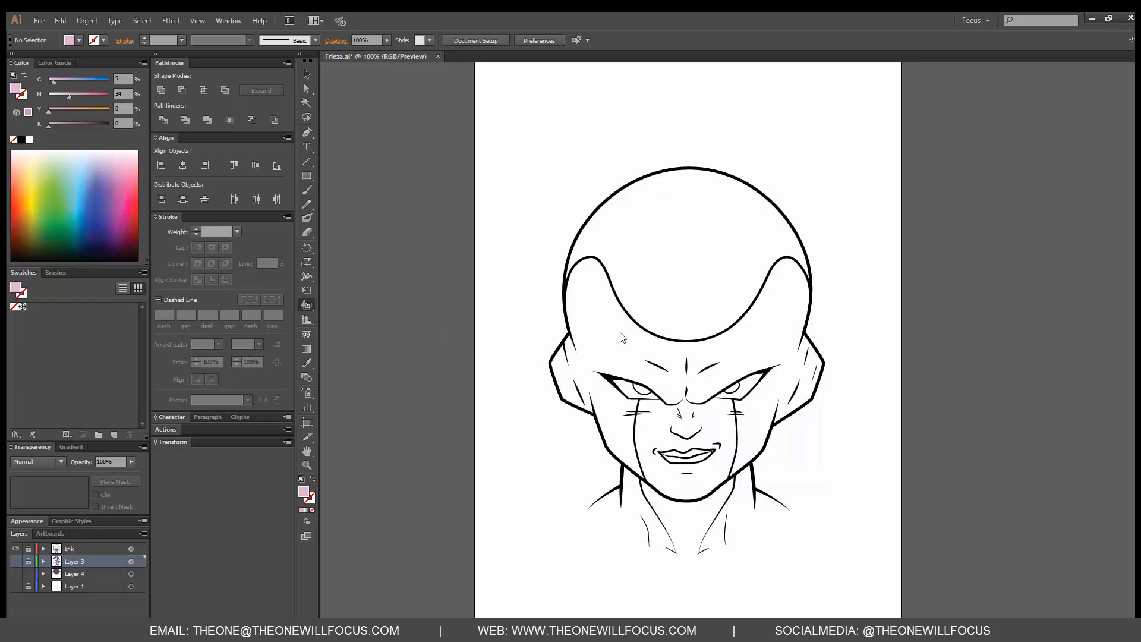
click(17, 574)
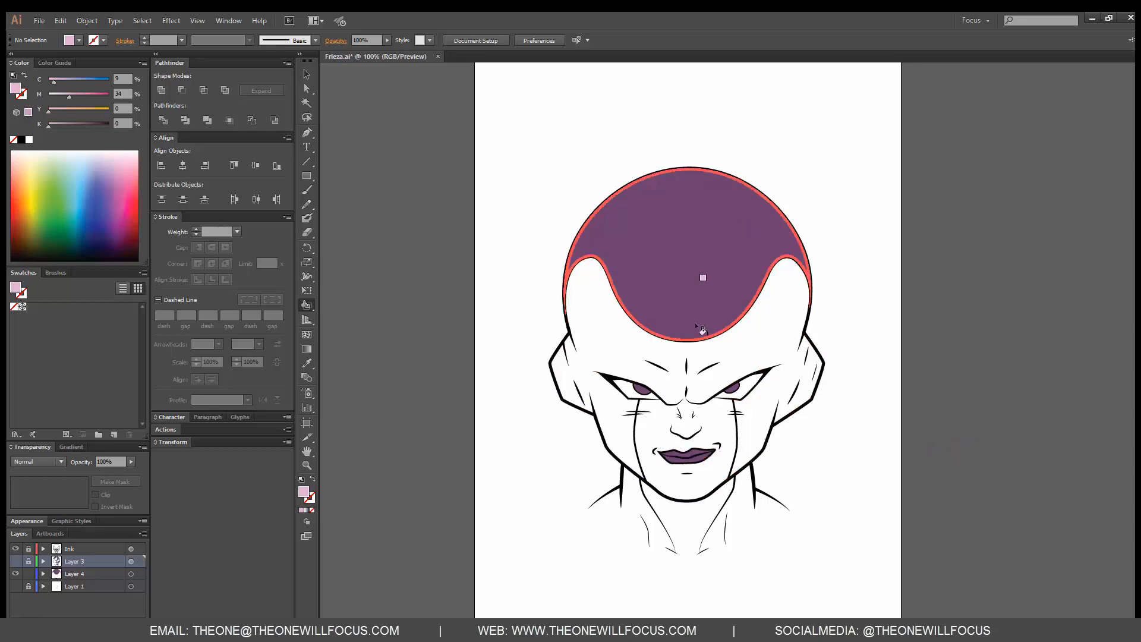
click(727, 388)
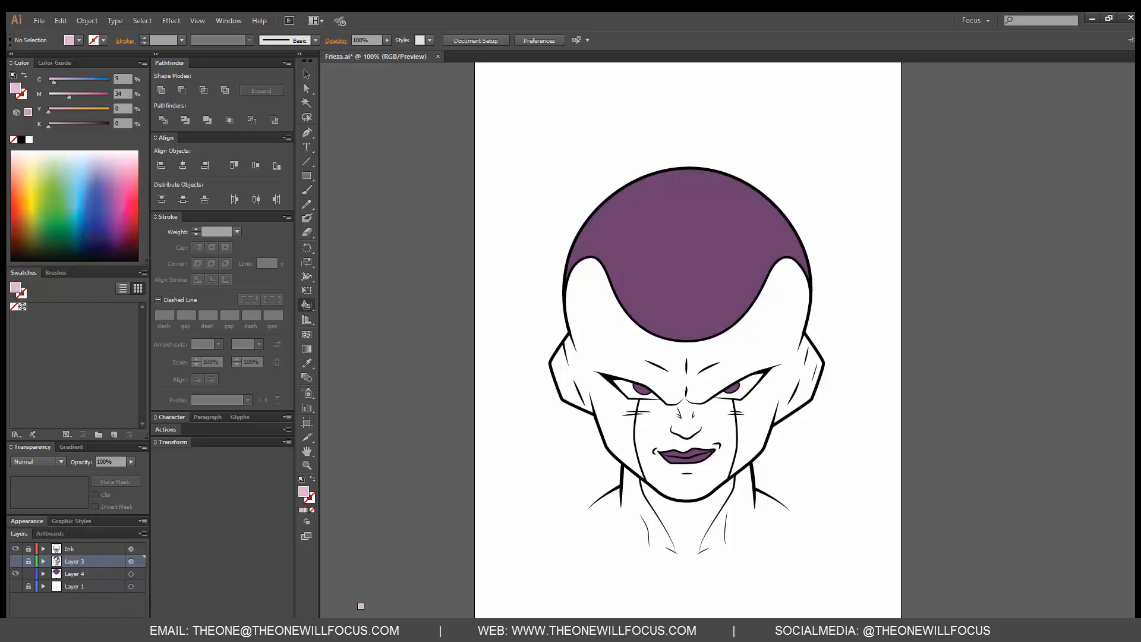
- On a new layer, draw a circle about 426 pt wide and a smaller one about 84 pt wide at its upper right
click(111, 616)
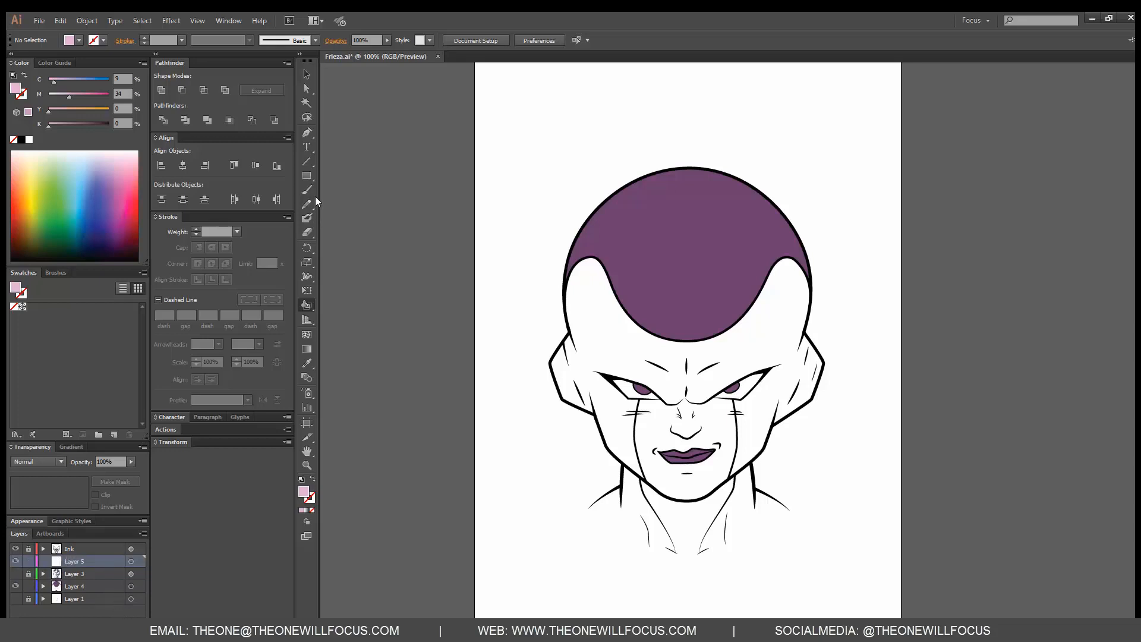
click(309, 176)
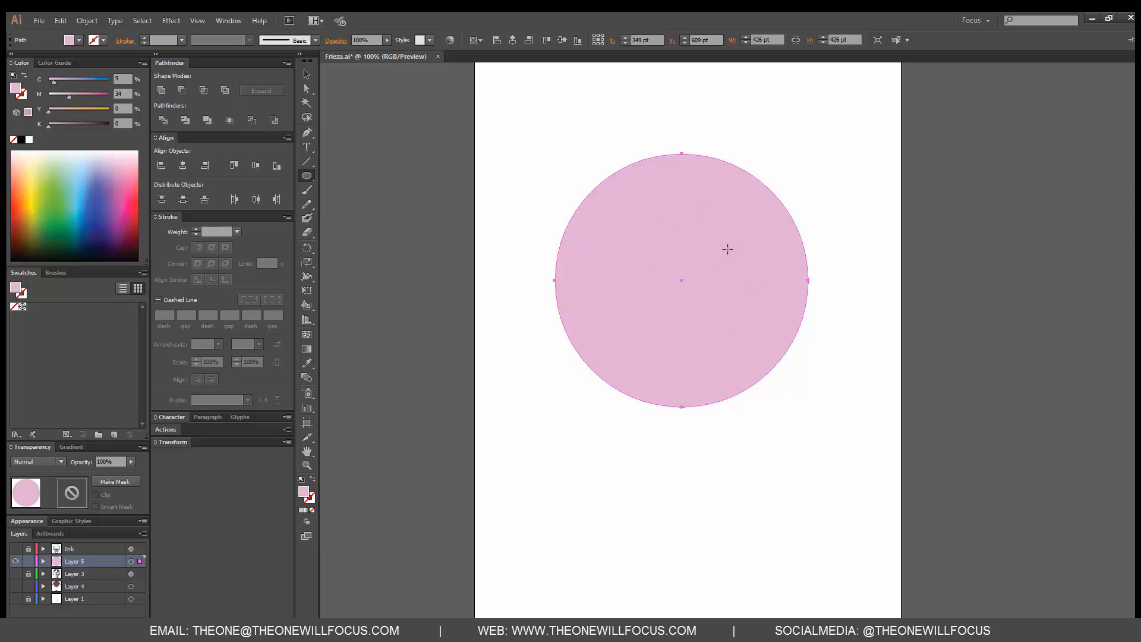
drag(795, 138, 823, 160)
click(782, 148)
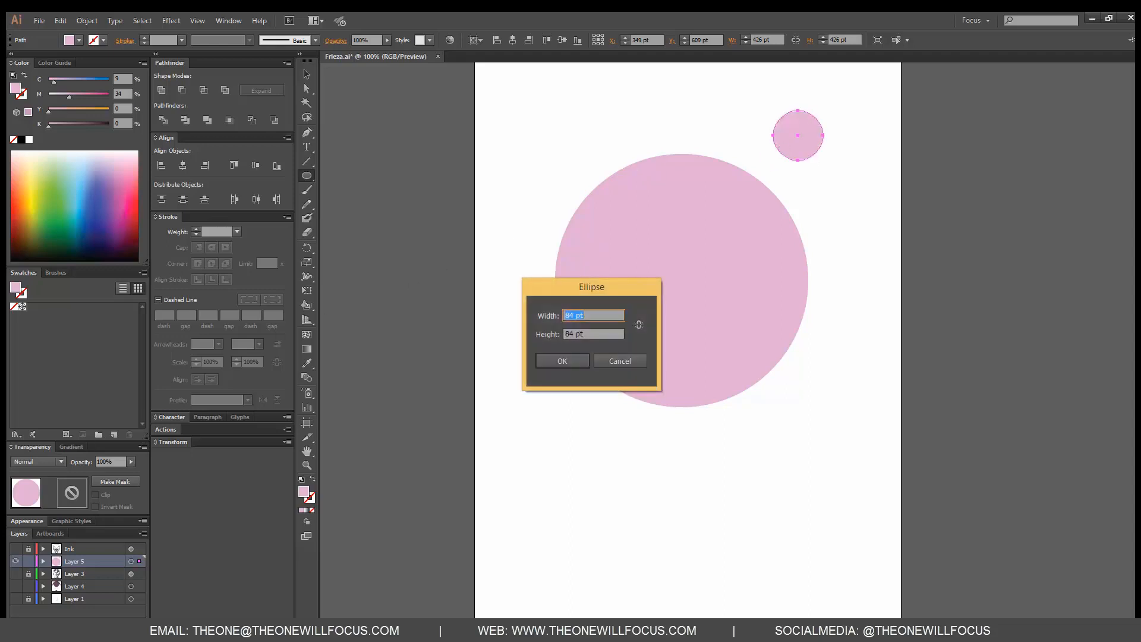
click(620, 361)
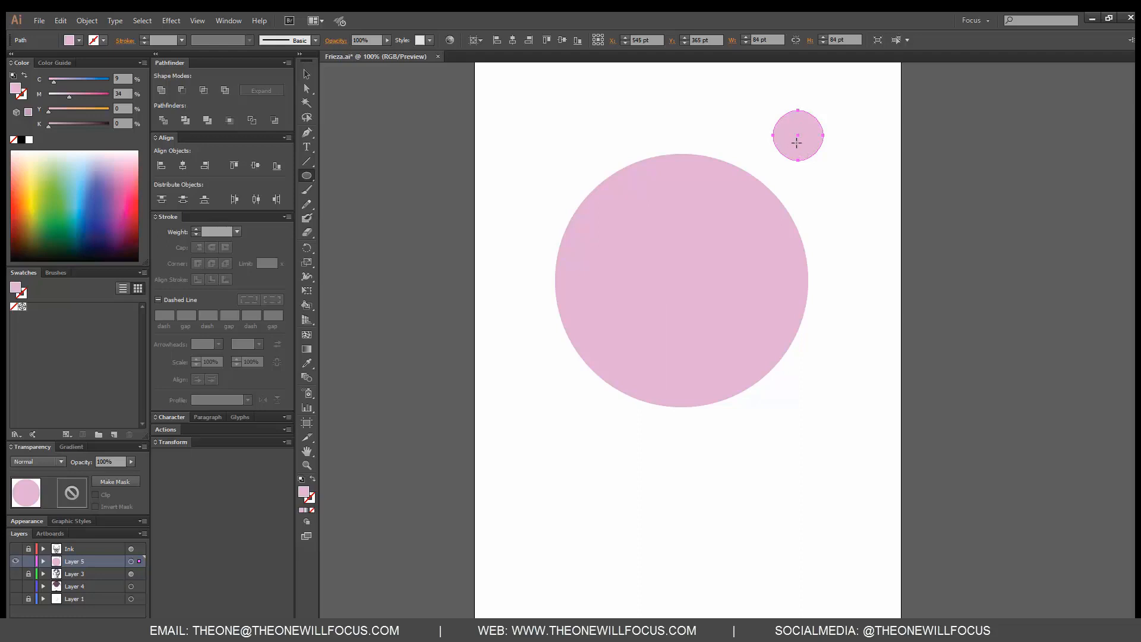
- Turn the small circle orange by setting its fill's yellow to 100%
key(v)
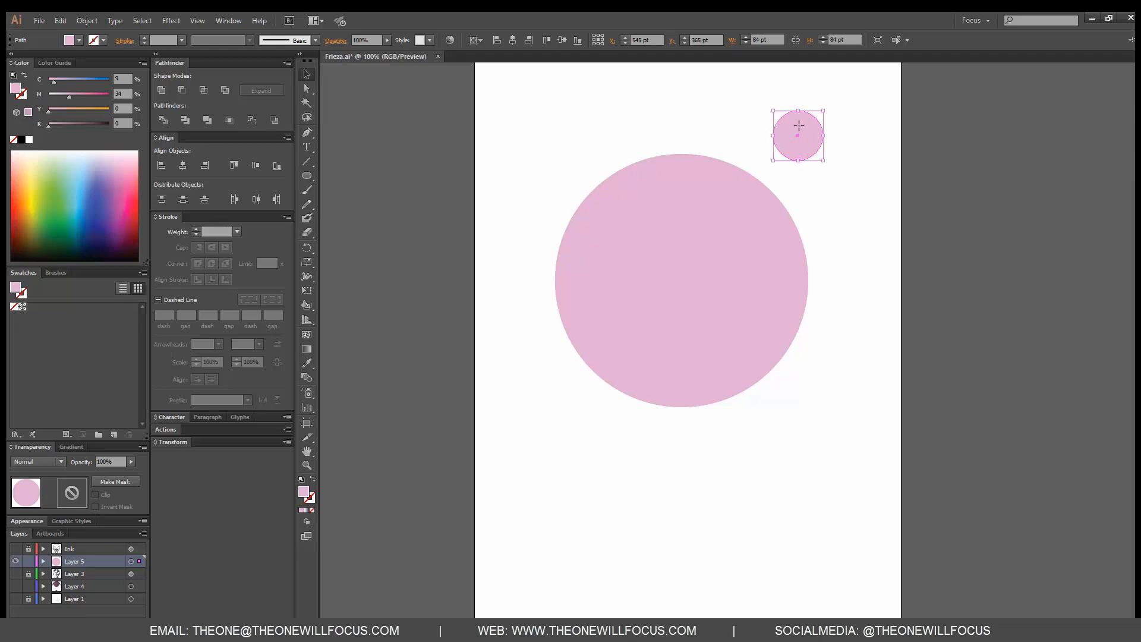
click(934, 169)
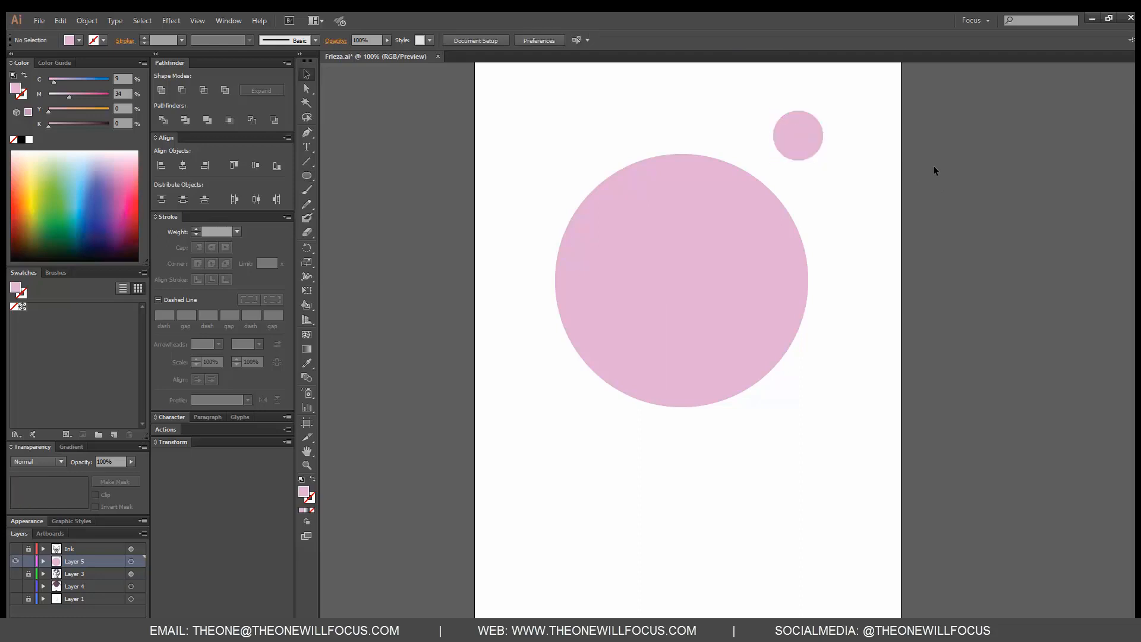
click(797, 137)
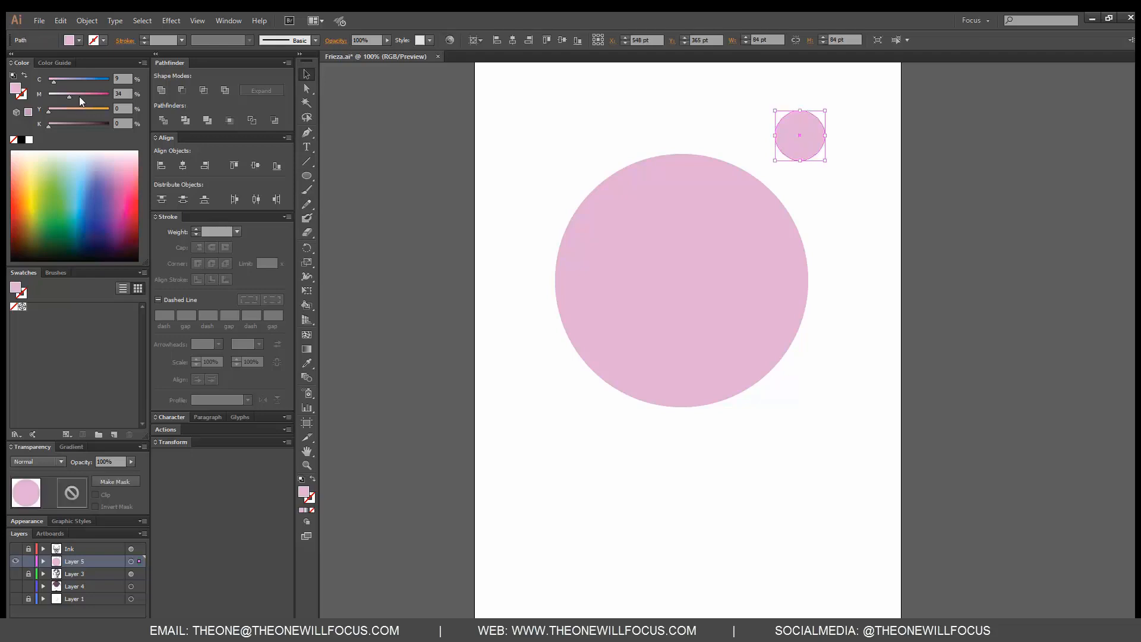
drag(101, 116, 116, 113)
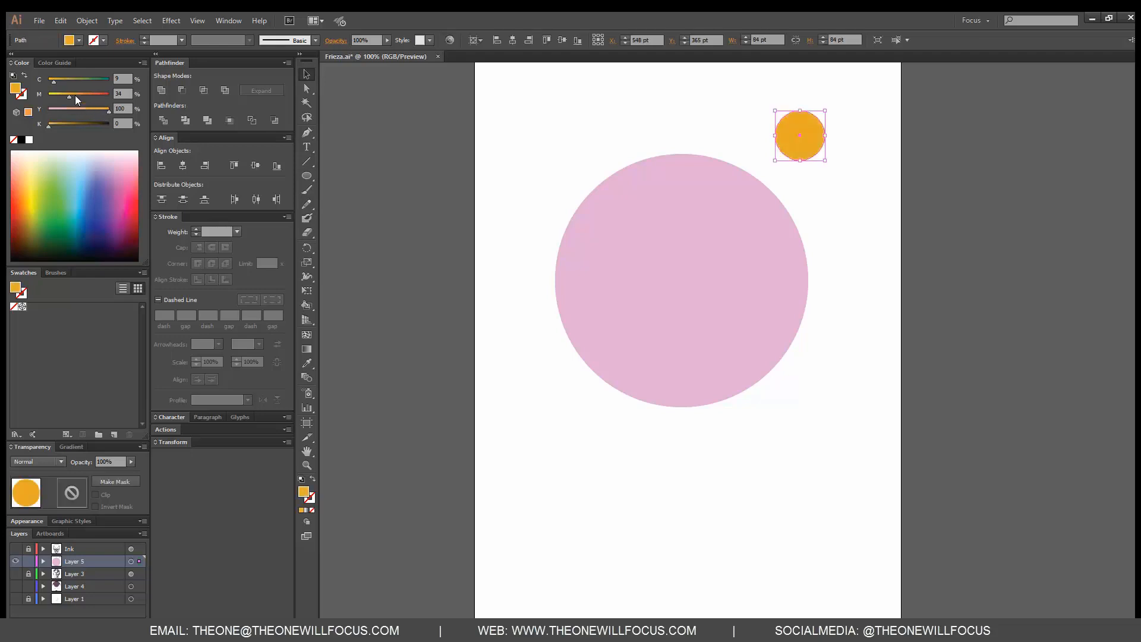
click(931, 220)
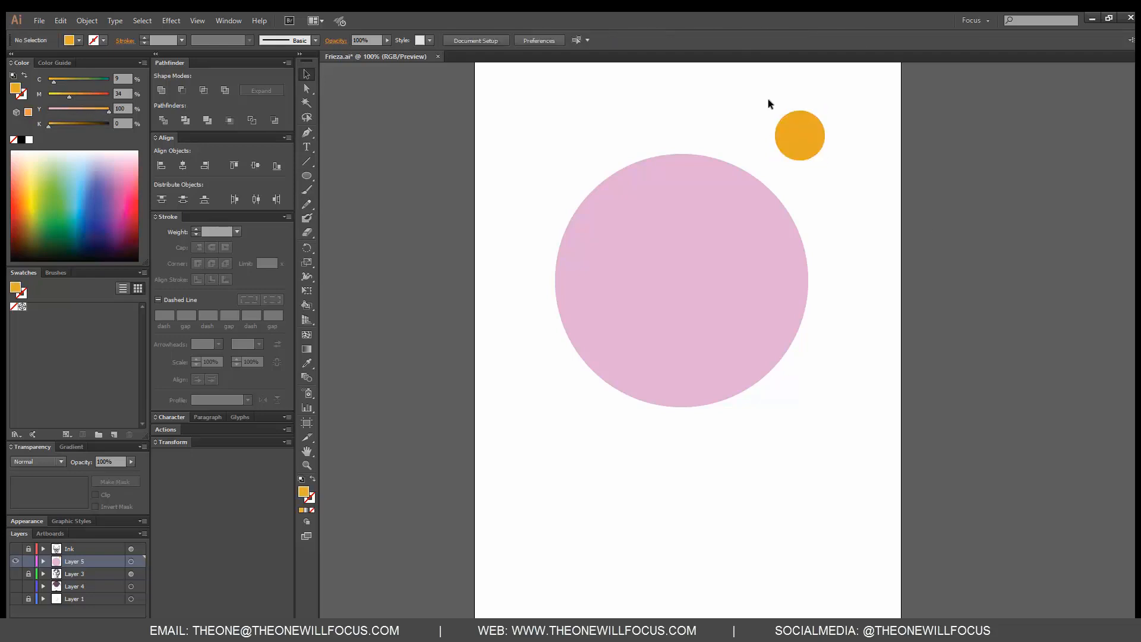
- Fill the large circle with blue by setting cyan to 89% and black to 21%
click(715, 223)
drag(80, 80, 101, 73)
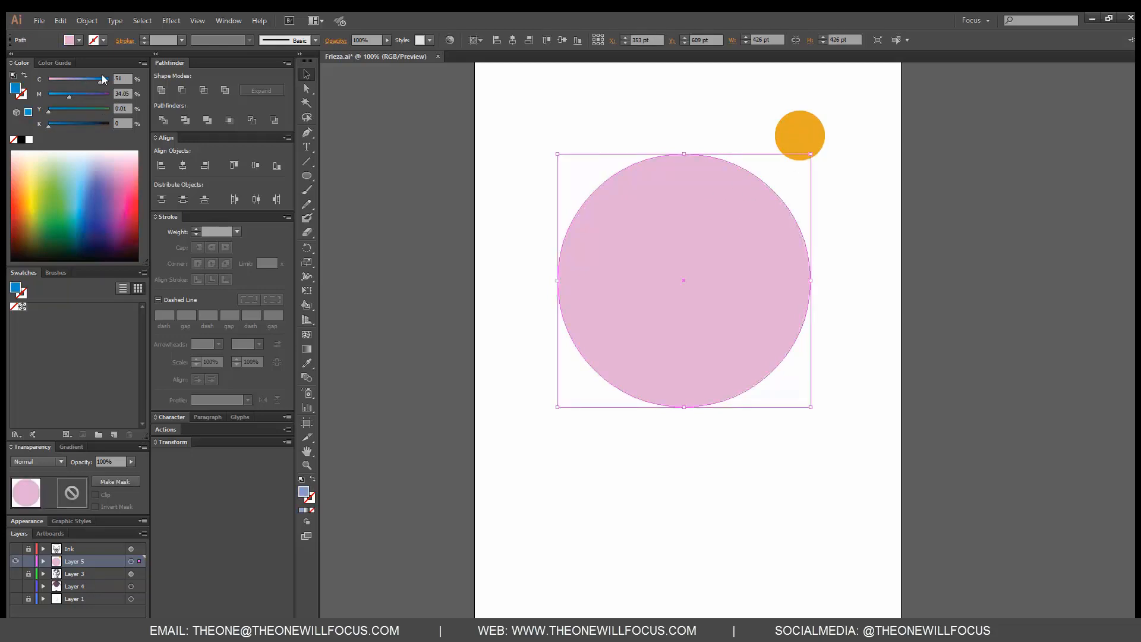
drag(79, 123, 75, 125)
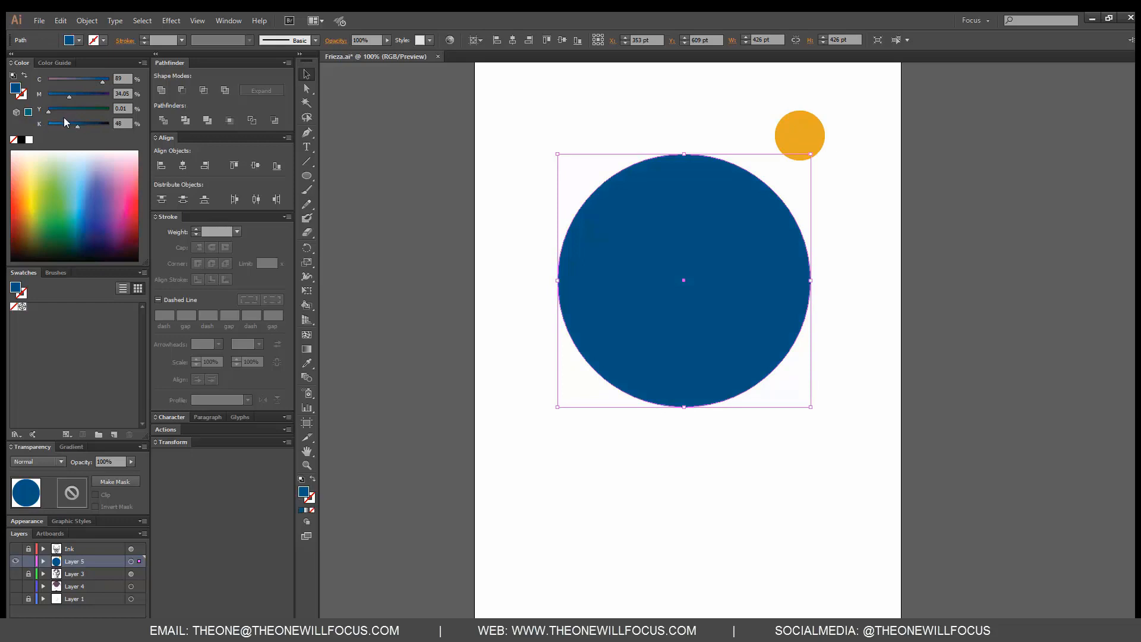
click(60, 123)
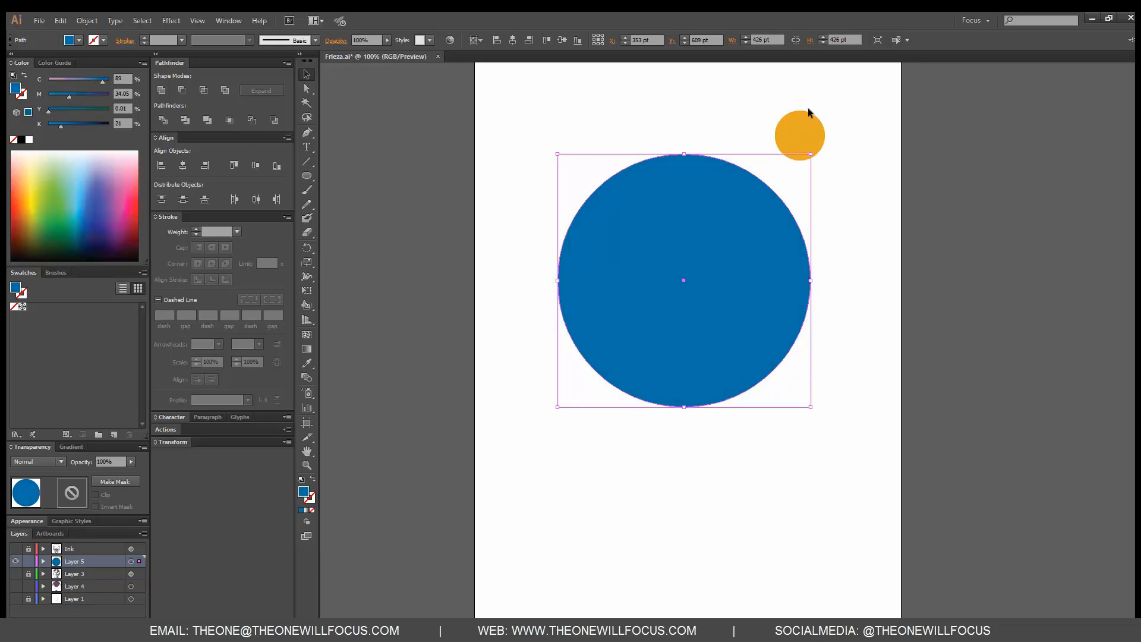
click(967, 279)
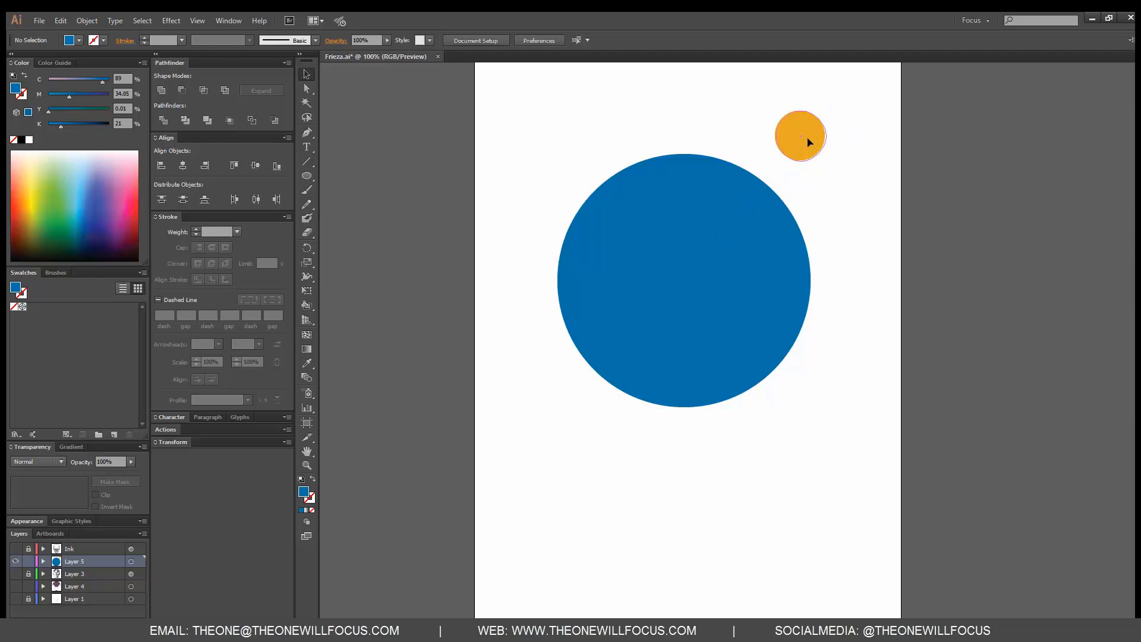
- Nudge the small orange circle slightly, and draw an open four-point Pen path running from beside it across the large circle and back
drag(807, 134, 809, 131)
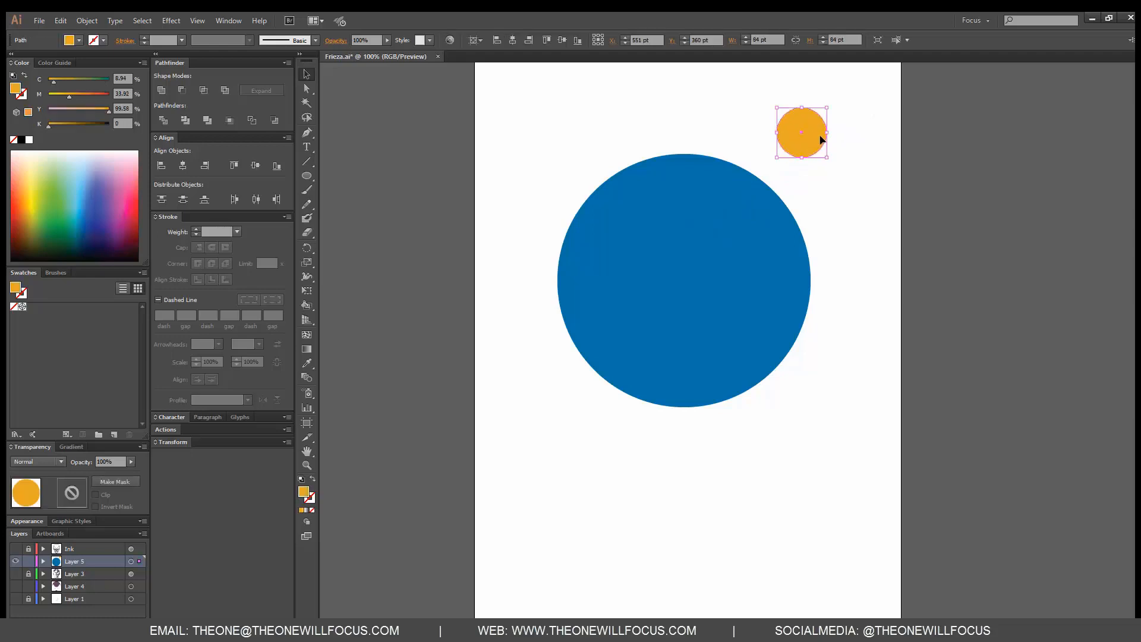
click(307, 133)
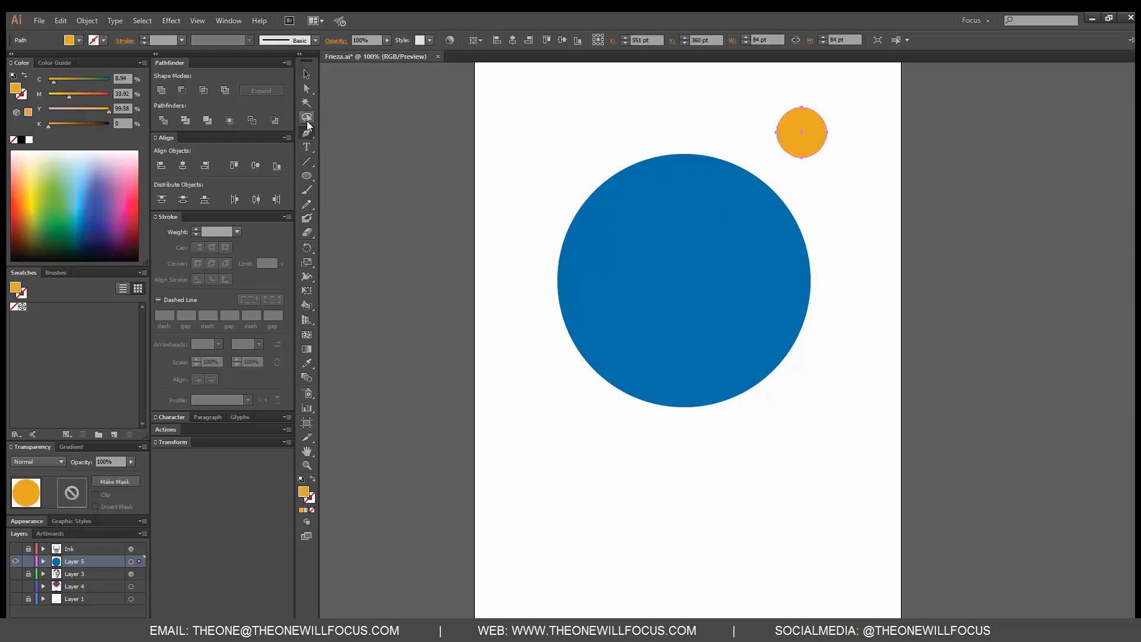
click(767, 138)
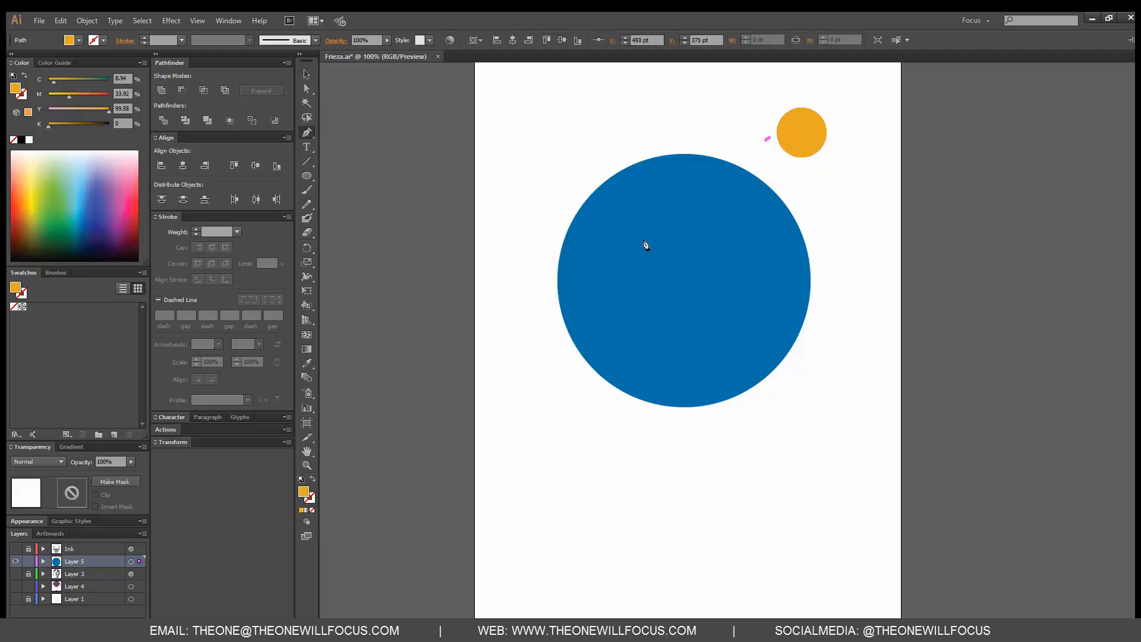
click(663, 229)
click(780, 298)
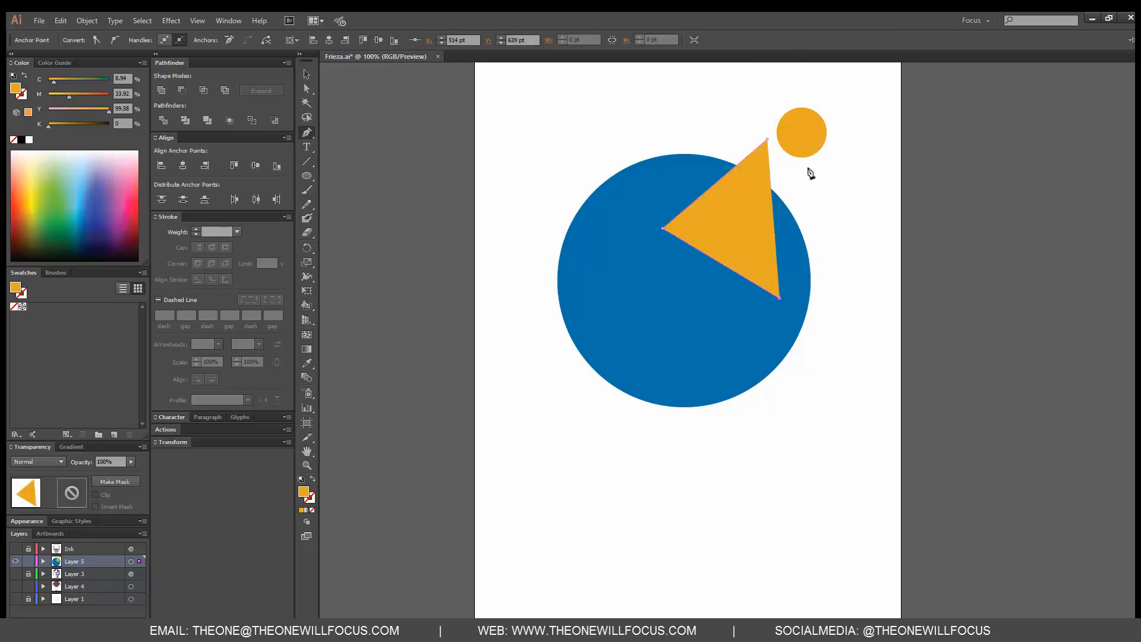
click(809, 168)
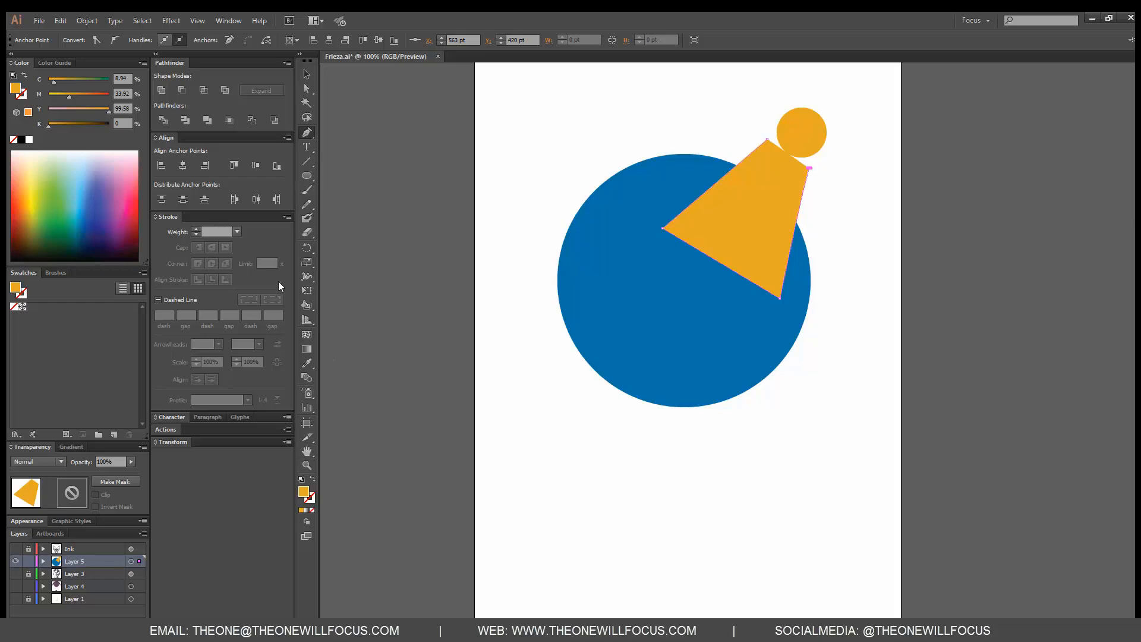
- Swap the open path's fill and stroke so it is outlined in orange, and raise its stroke weight to 8 pt
click(312, 480)
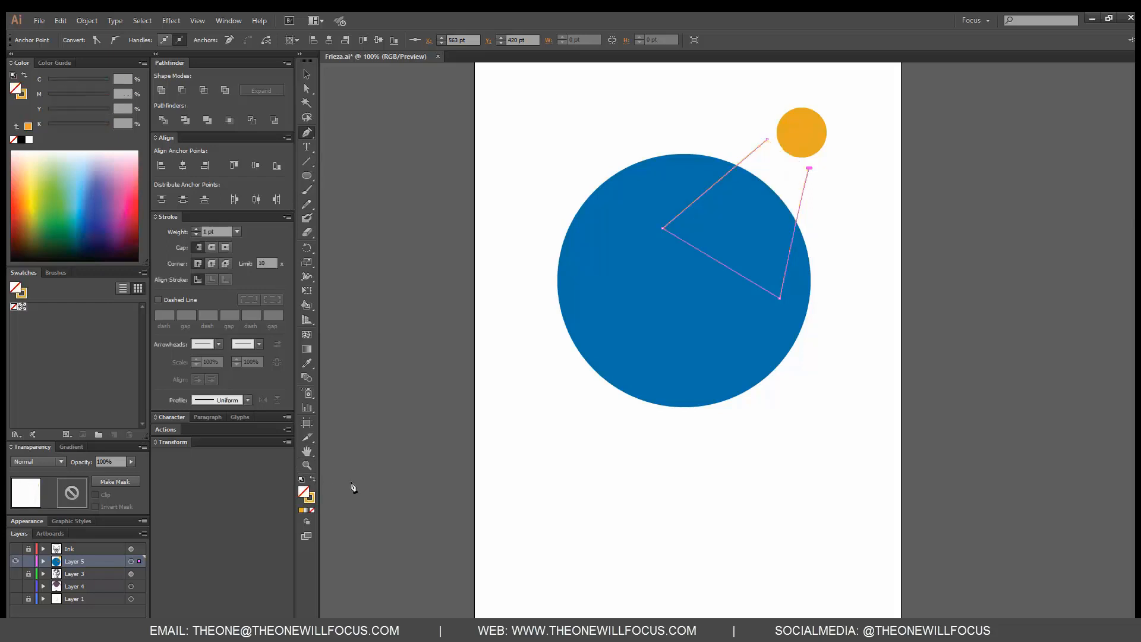
click(195, 229)
key(v)
key(ctrl+shift+a)
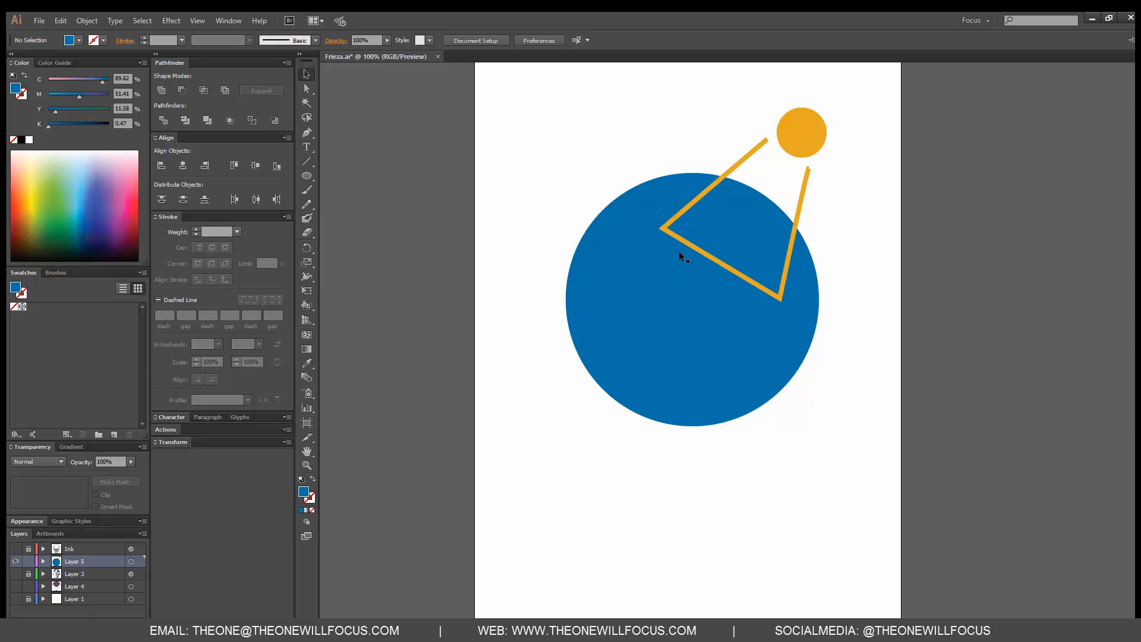
- Draw a closed Pen crescent along the large circle's upper-right edge and fill it with the small circle's orange
key(p)
click(589, 227)
drag(731, 256, 804, 310)
click(807, 355)
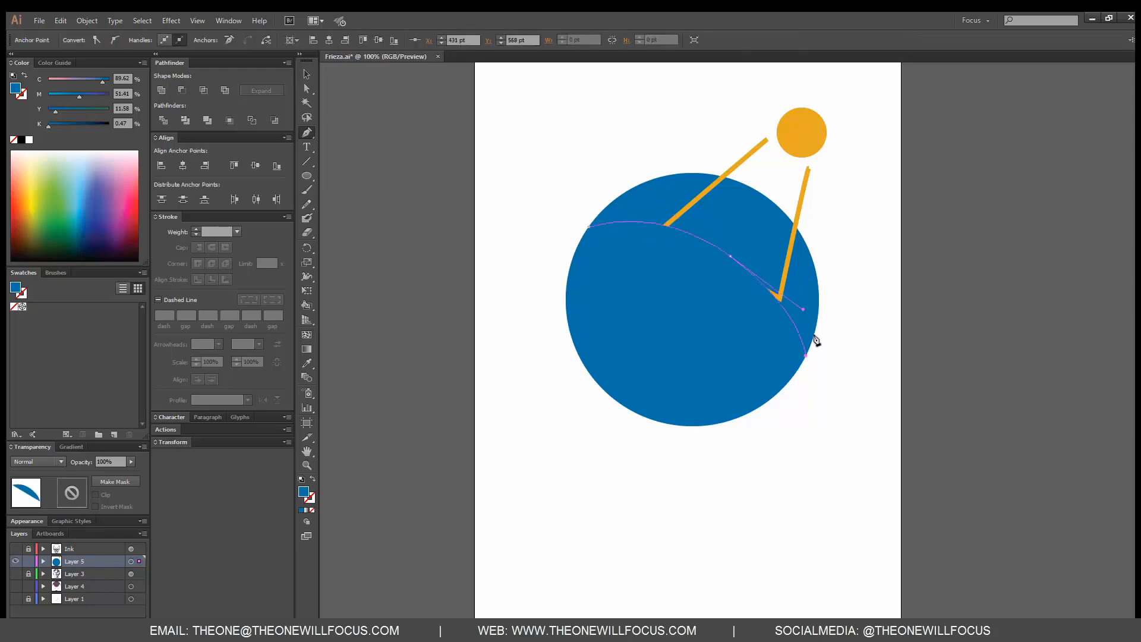
drag(758, 192, 662, 130)
click(589, 228)
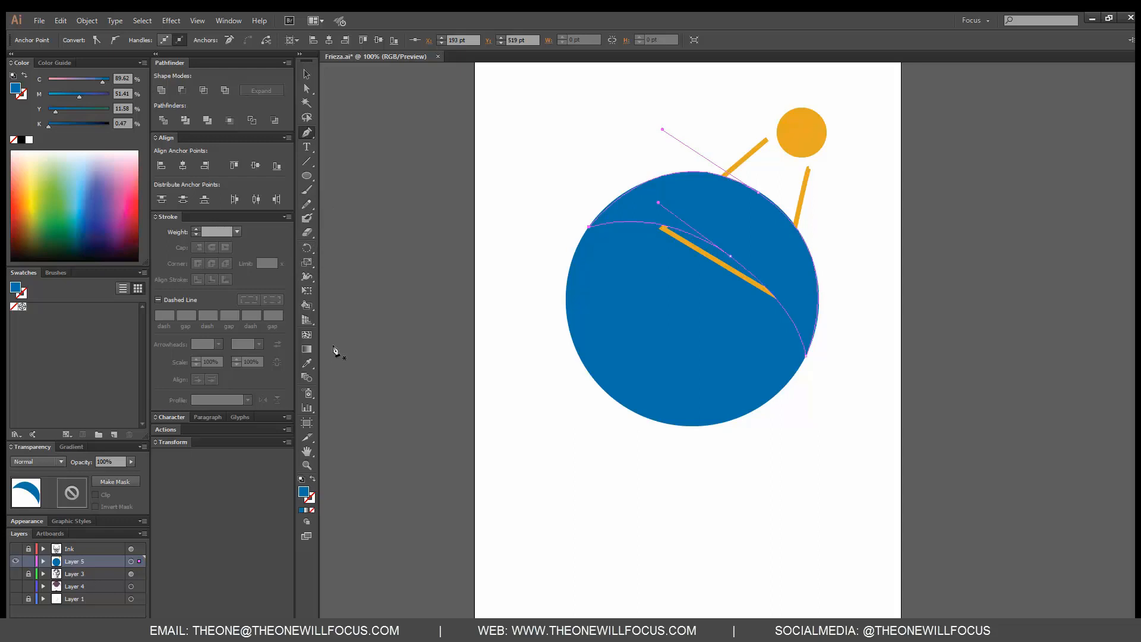
key(i)
click(826, 126)
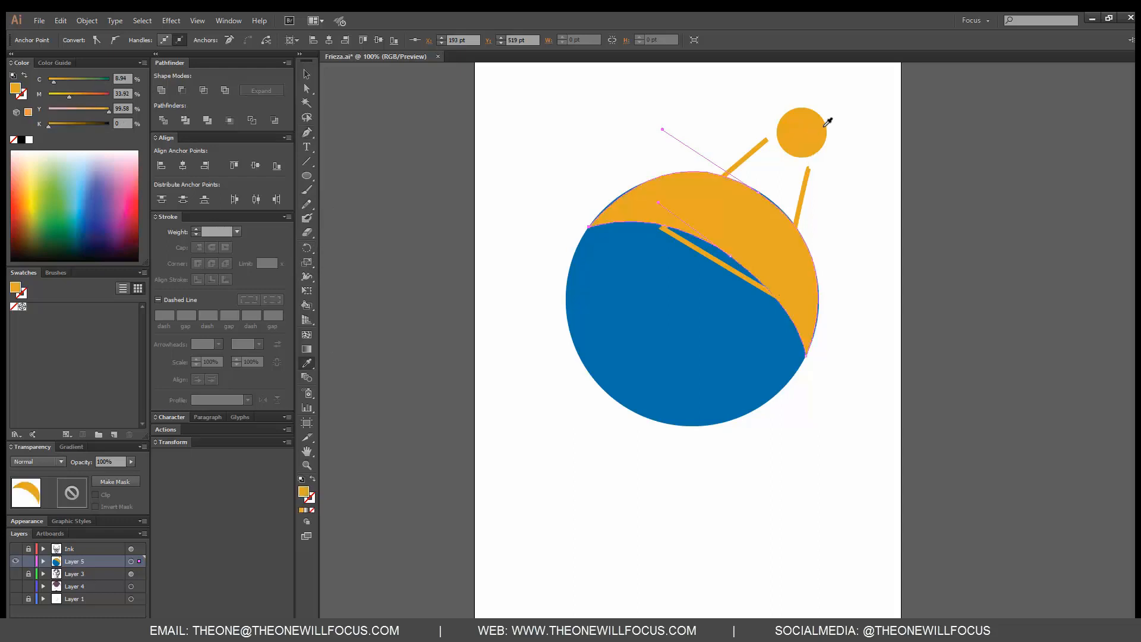
- Delete the orange outlined path between the small circle and the large circle
click(307, 74)
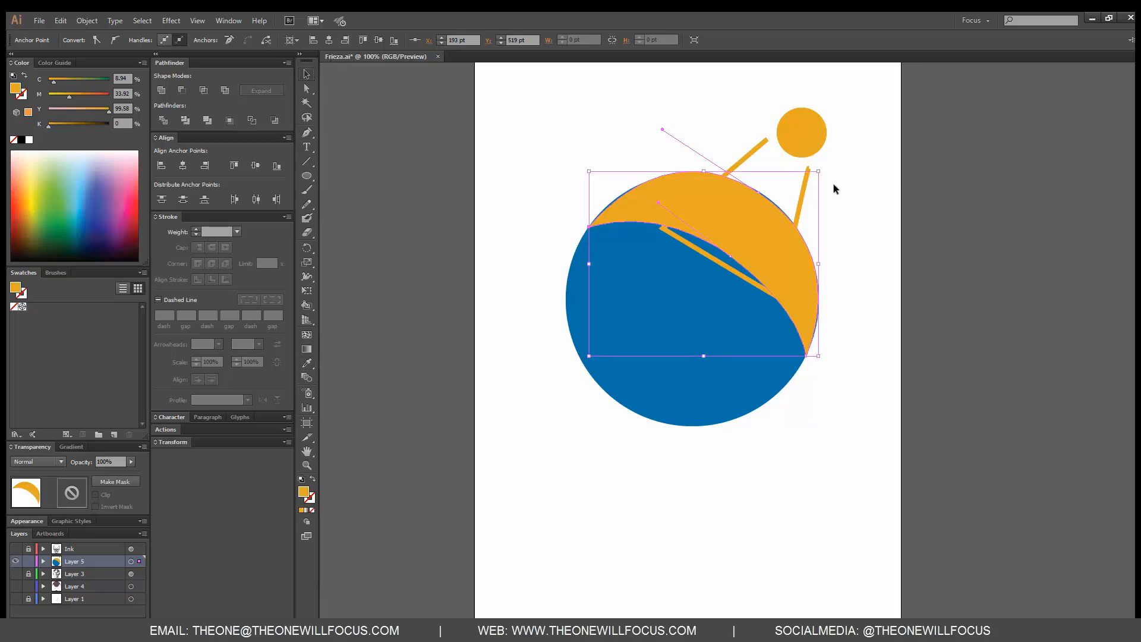
click(801, 190)
key(Delete)
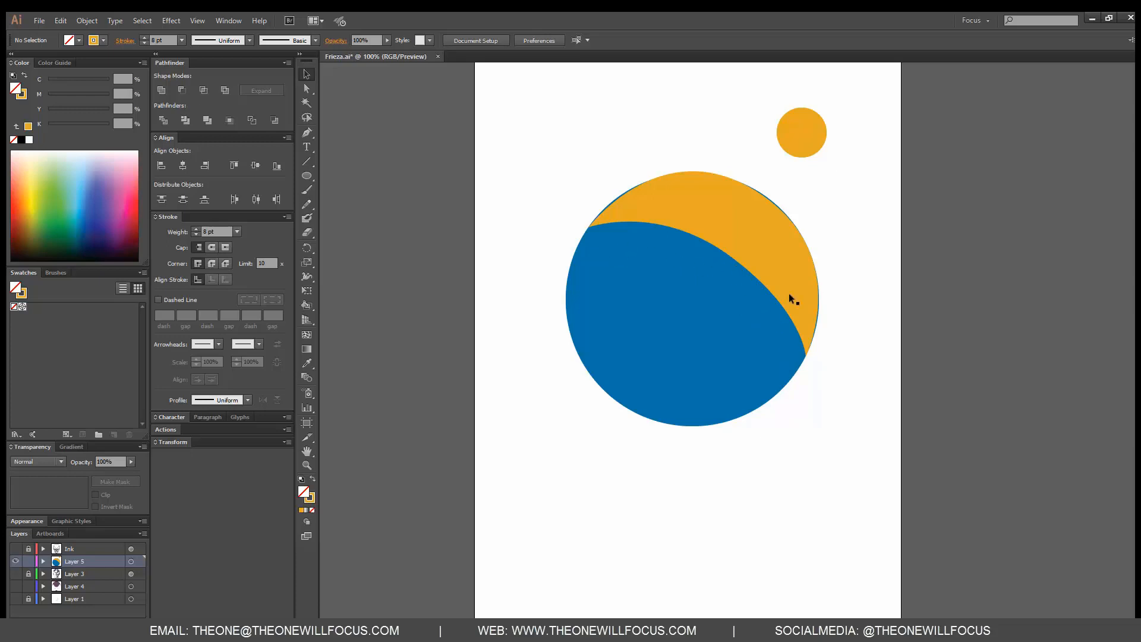
- Adjust the crescent's outer anchor point and its direction handles so its curve follows the large circle's edge
key(a)
click(766, 212)
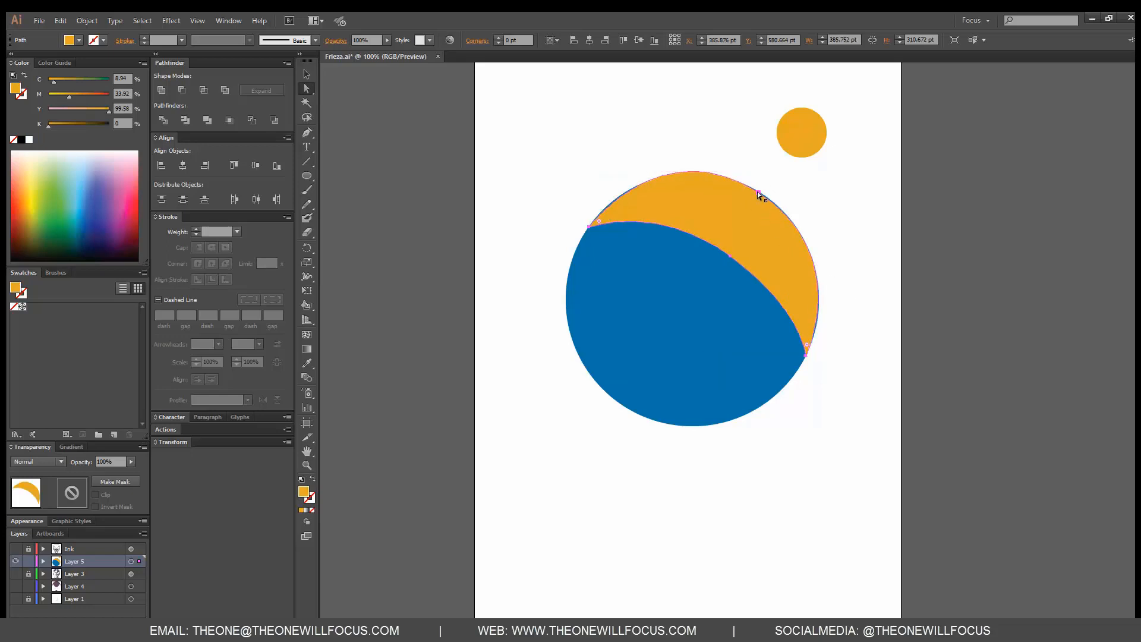
drag(757, 192, 762, 195)
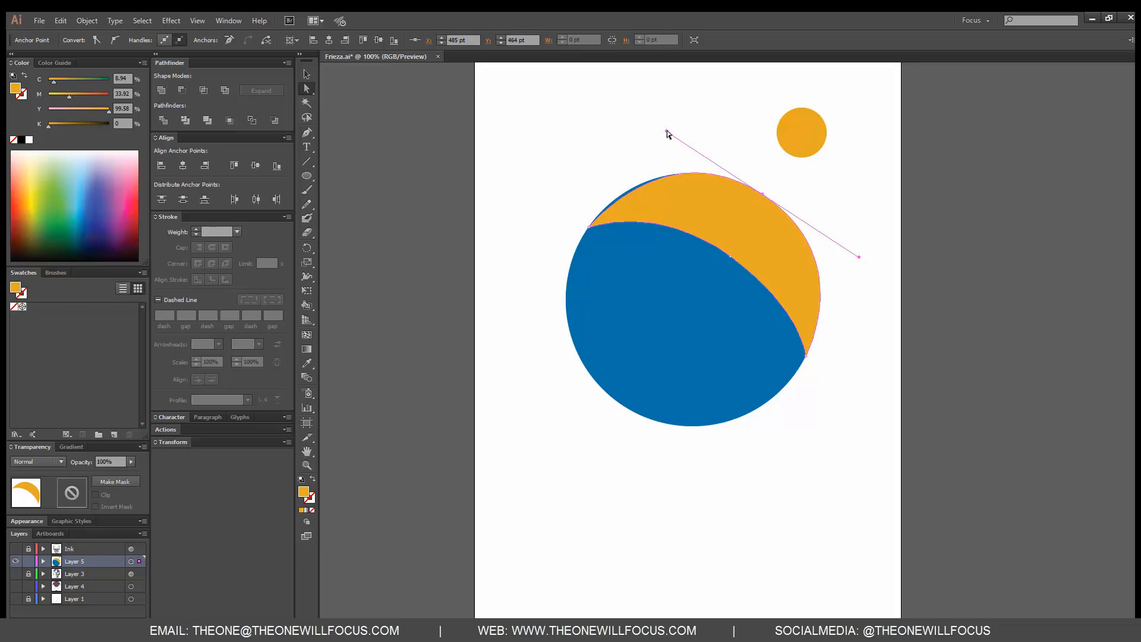
drag(667, 131, 651, 132)
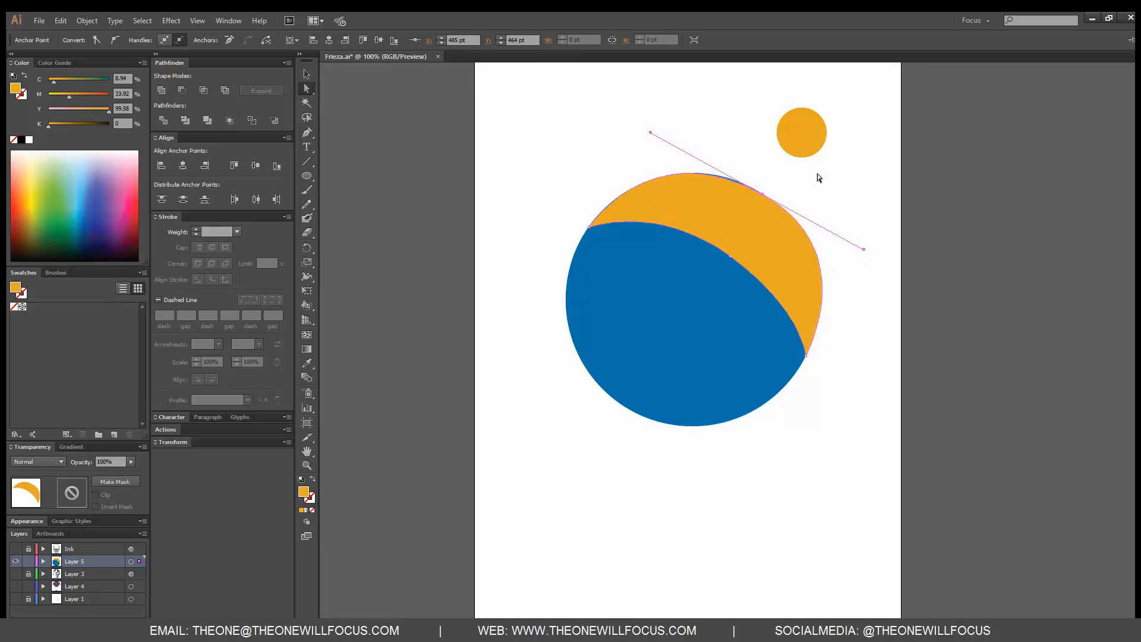
drag(760, 191, 757, 189)
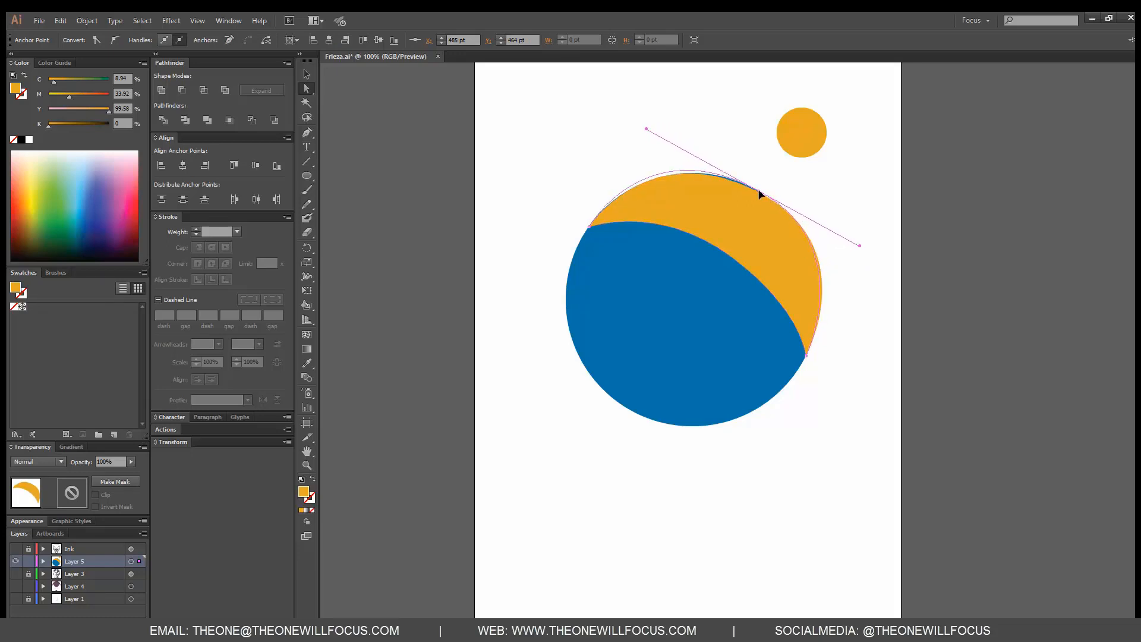
drag(647, 130, 654, 132)
click(894, 252)
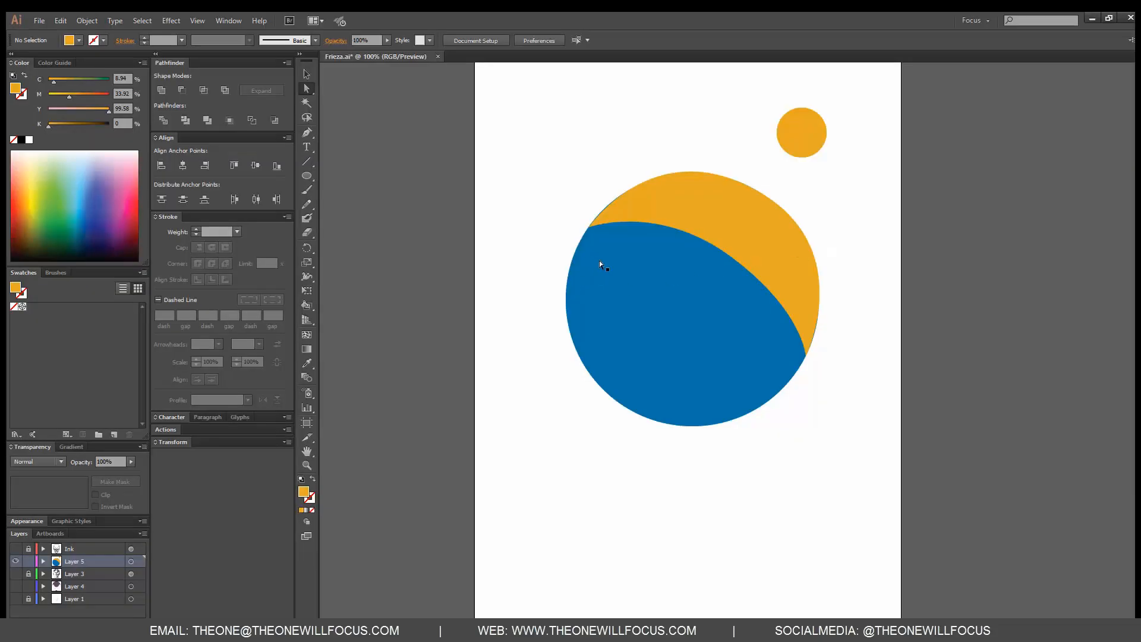
- Draw a closed Pen band across the blue circle, following the lower edge of the orange crescent, in the same orange
click(308, 133)
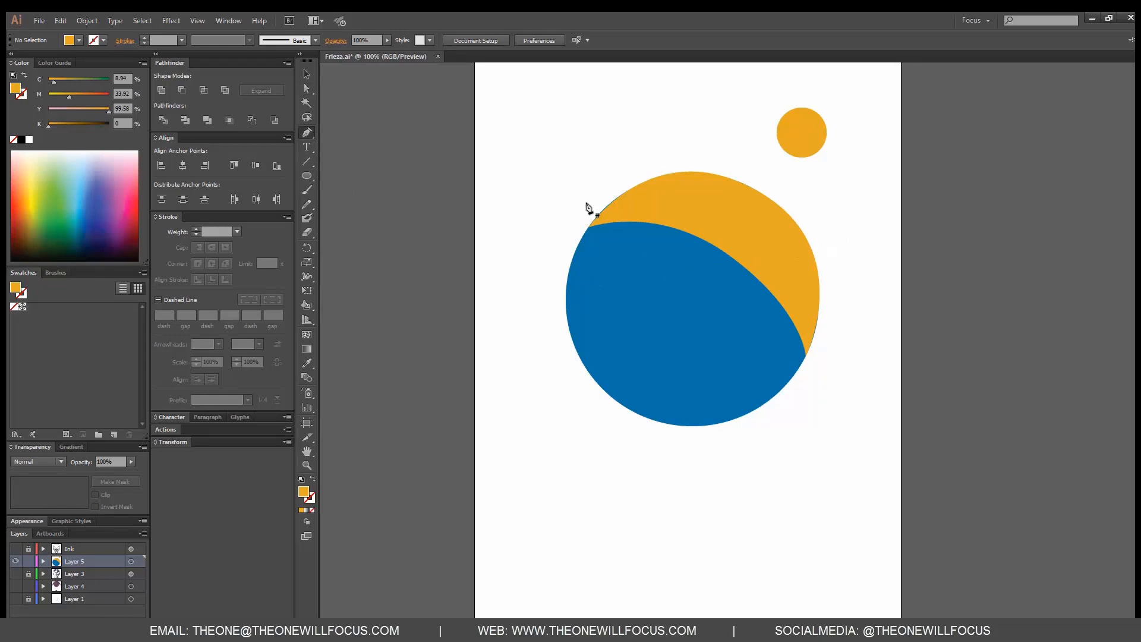
click(575, 254)
drag(707, 287, 771, 338)
click(788, 383)
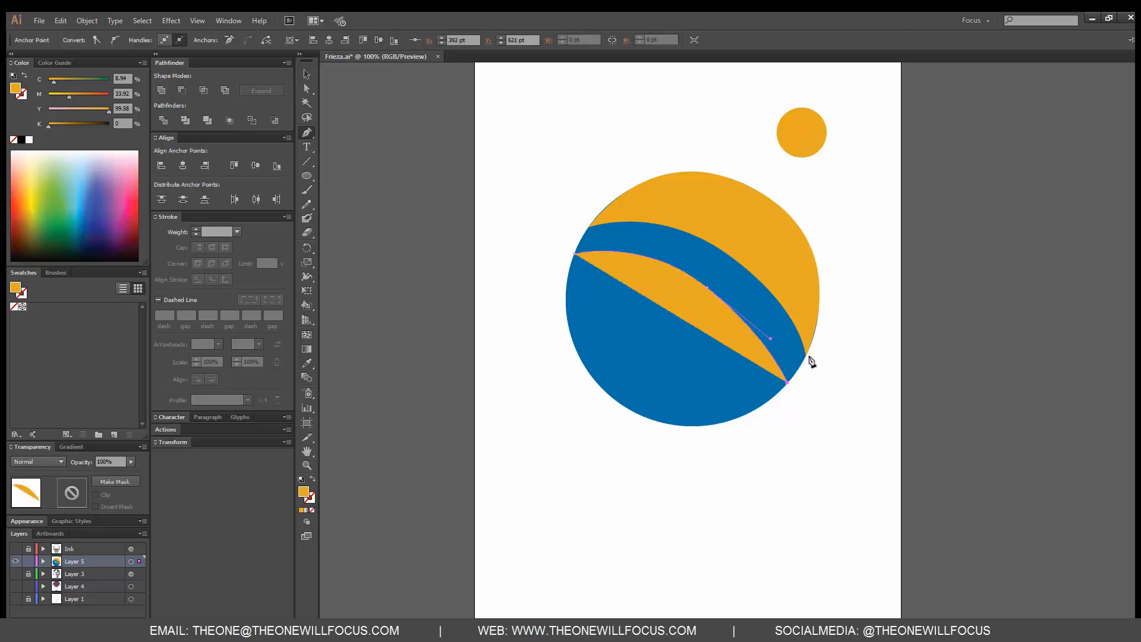
click(806, 355)
drag(694, 235, 593, 196)
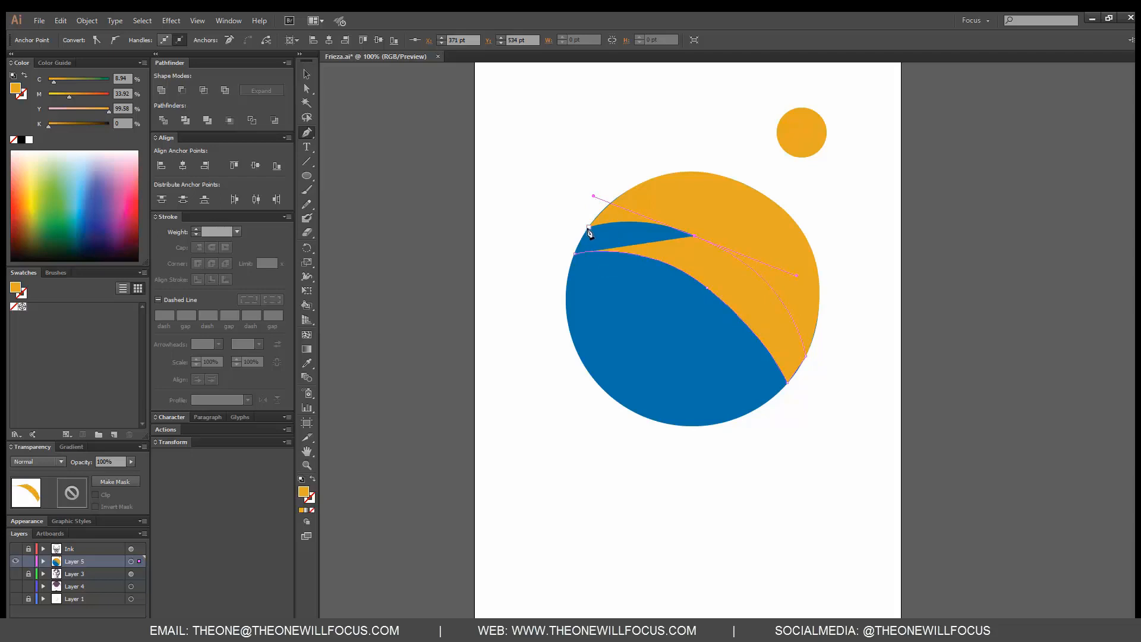
click(589, 226)
click(575, 253)
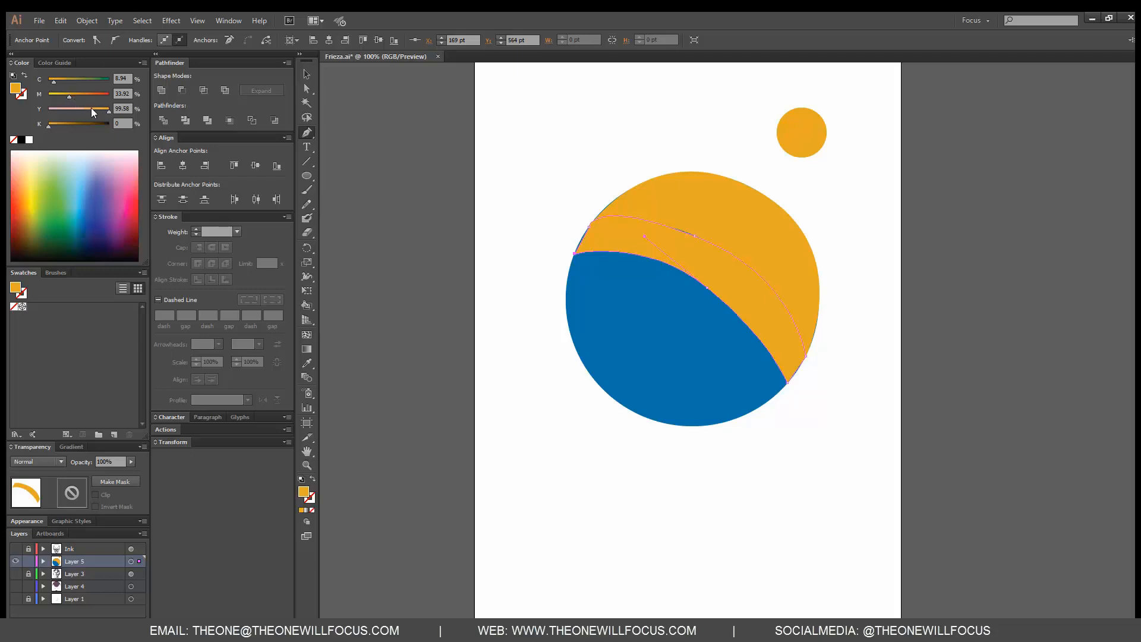
- Lighten the new band's fill to magenta 21 and yellow 66
drag(93, 107, 63, 94)
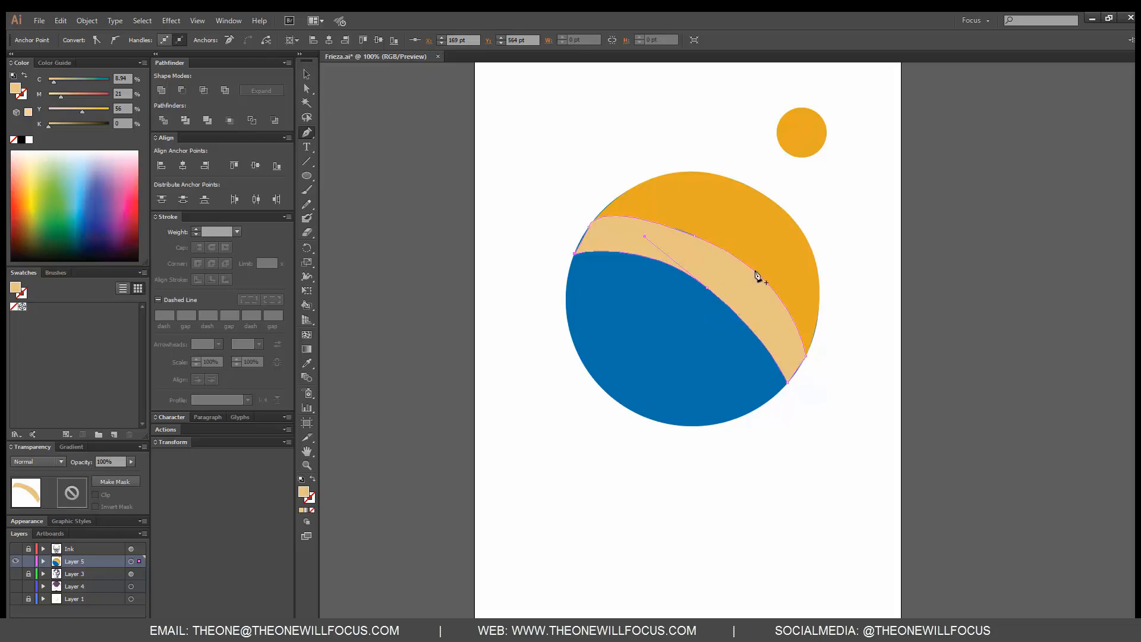
click(753, 299)
key(ctrl+z)
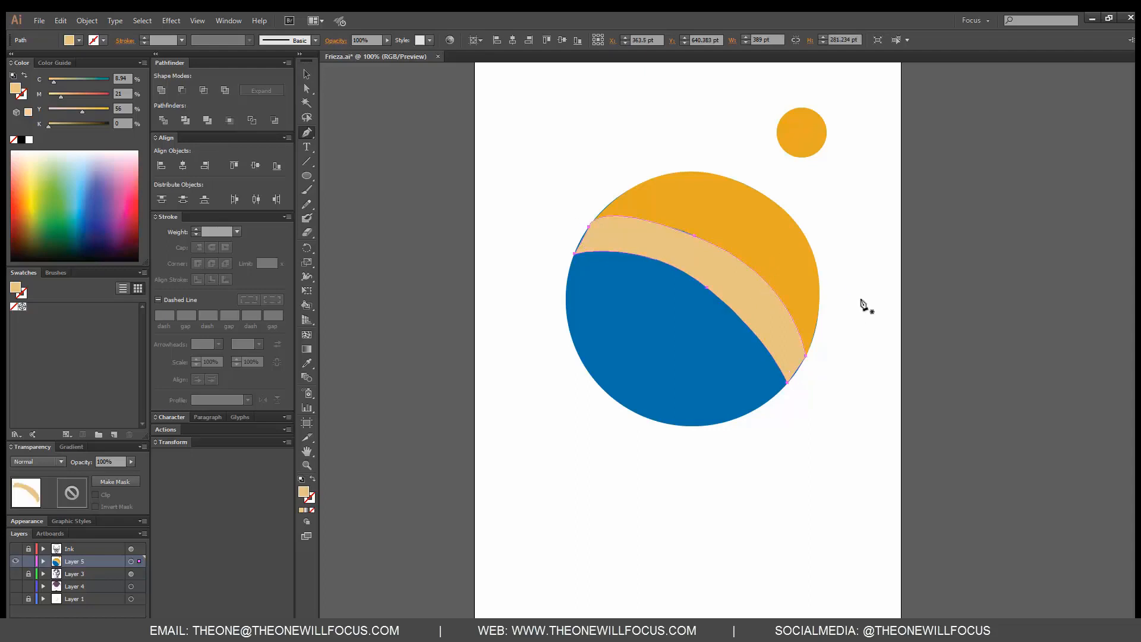
- Delete the orange crescent and the lighter band from the blue circle
key(v)
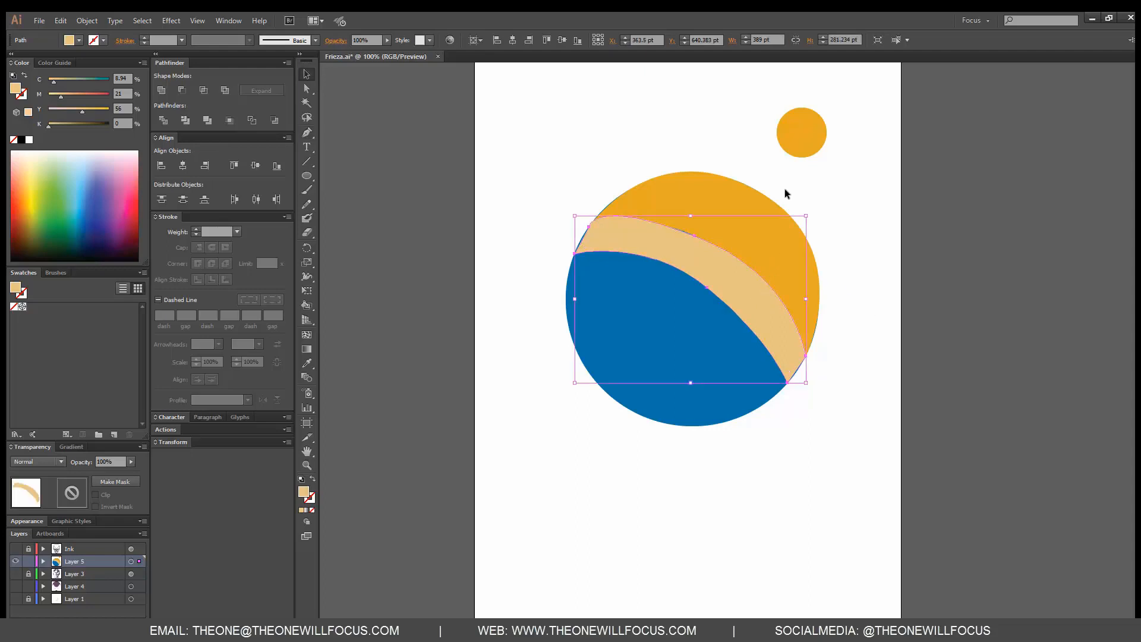
click(788, 265)
shift+click(778, 310)
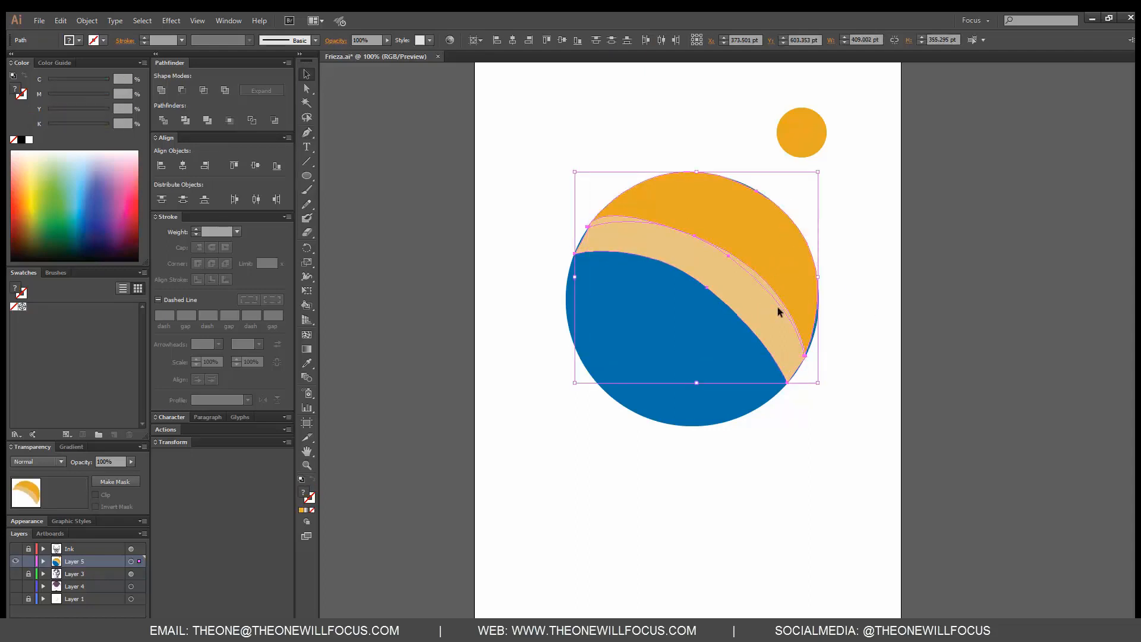
key(Delete)
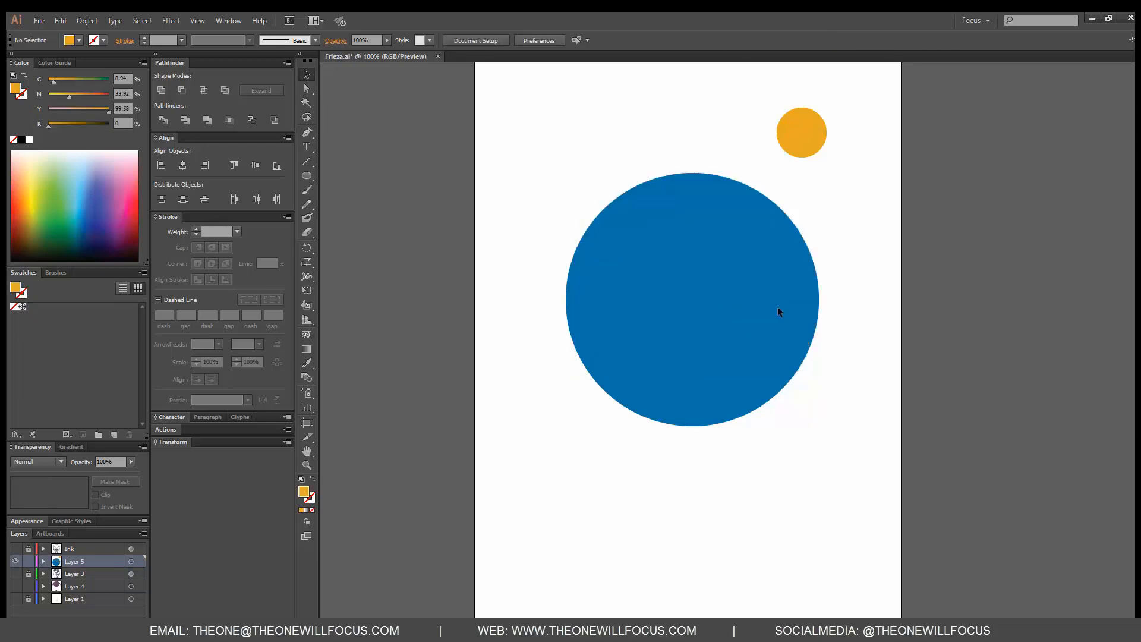
- Draw a closed orange Pen shape with a curved inner edge across the blue circle and a rough outer edge extending past its upper right
key(p)
click(572, 233)
drag(758, 287, 834, 370)
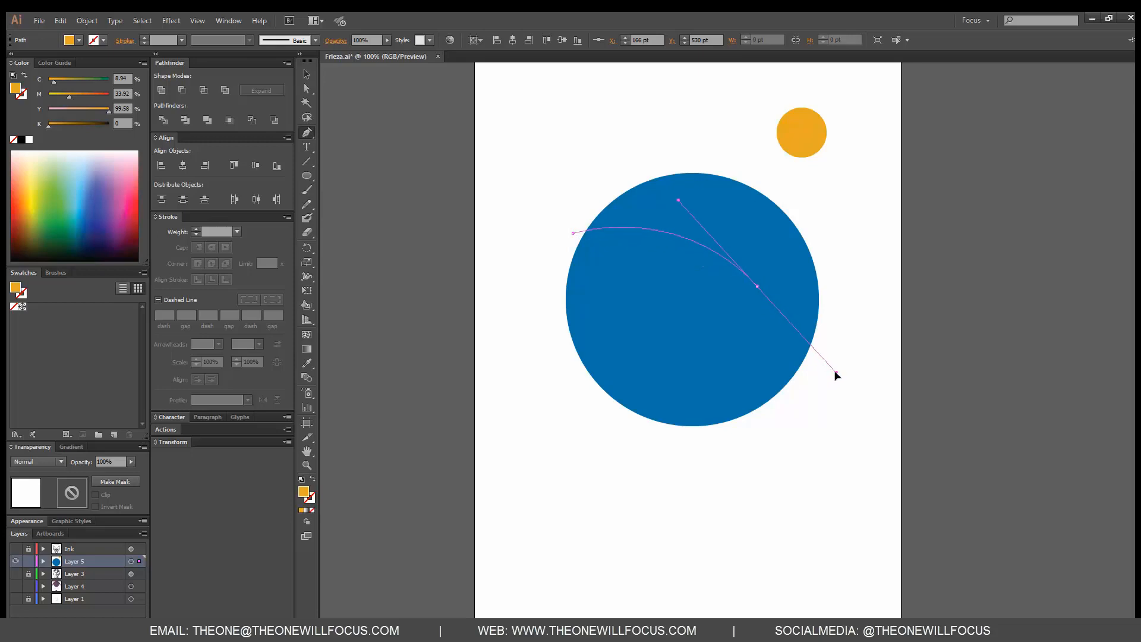
click(817, 393)
click(854, 328)
click(839, 213)
click(715, 156)
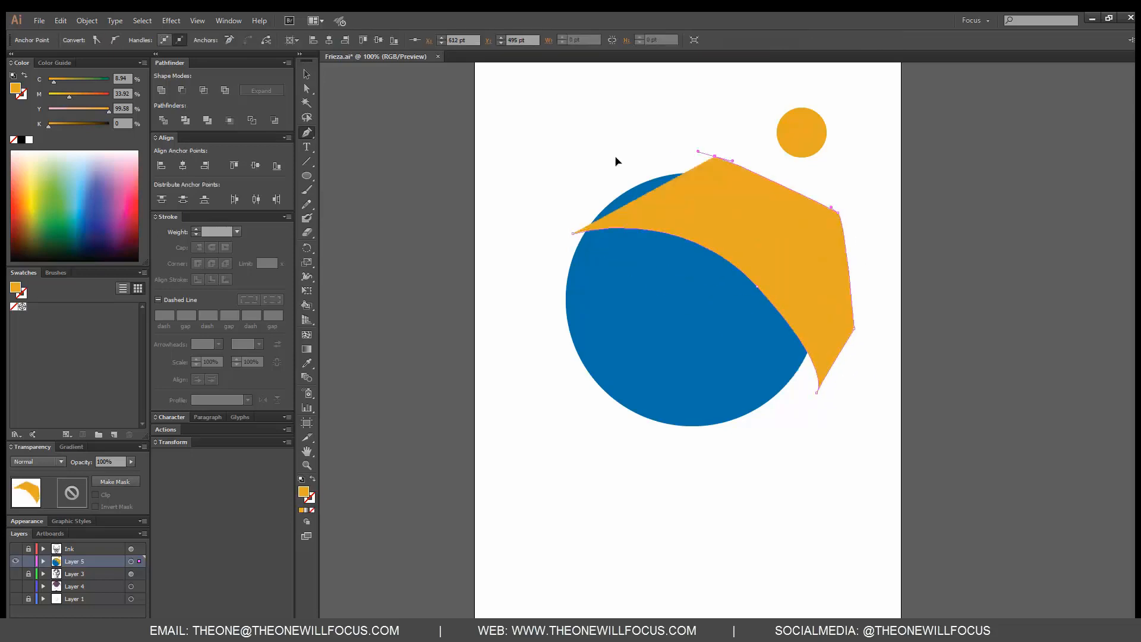
click(620, 155)
click(573, 234)
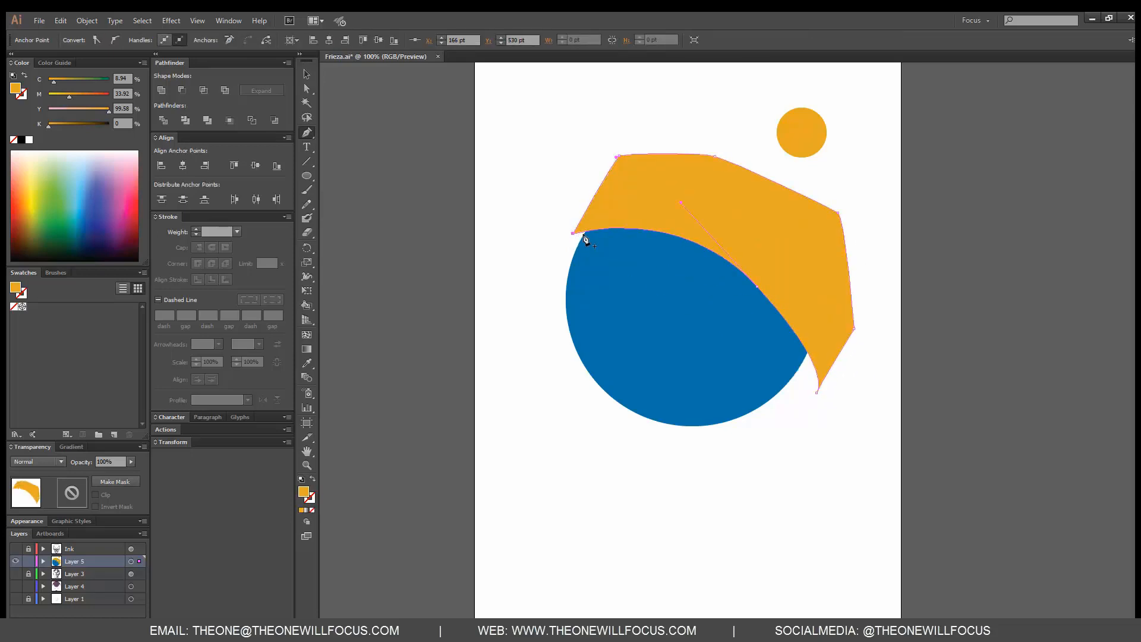
- Intersect the orange shape with a copy of the blue circle using Pathfinder, trimming it to the circle's edge and keeping the circle
key(a)
click(692, 355)
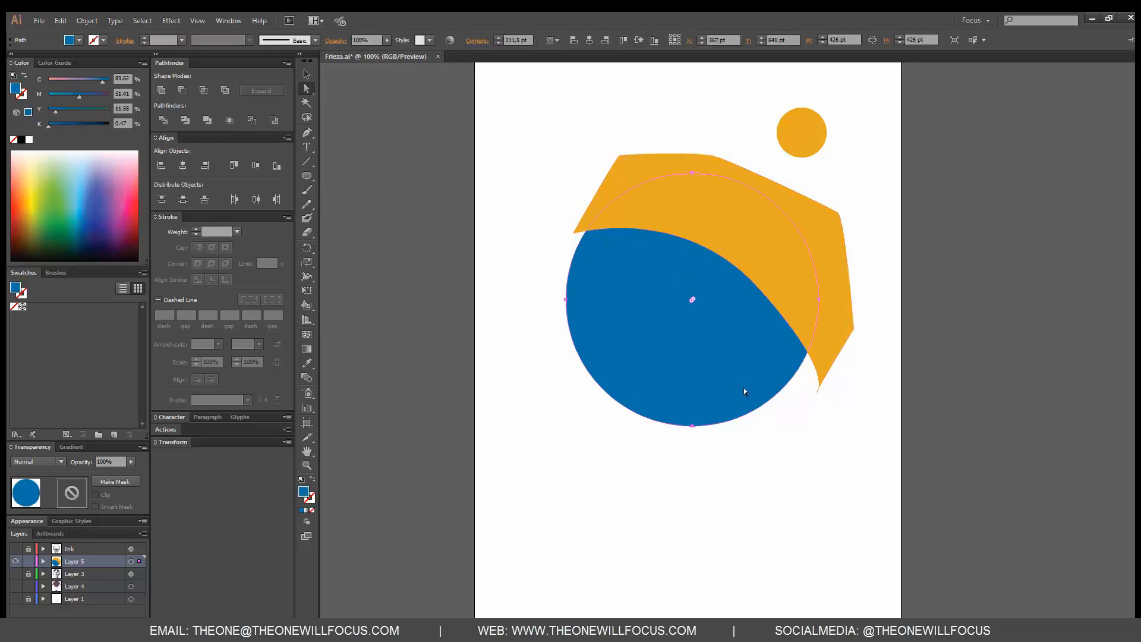
click(783, 276)
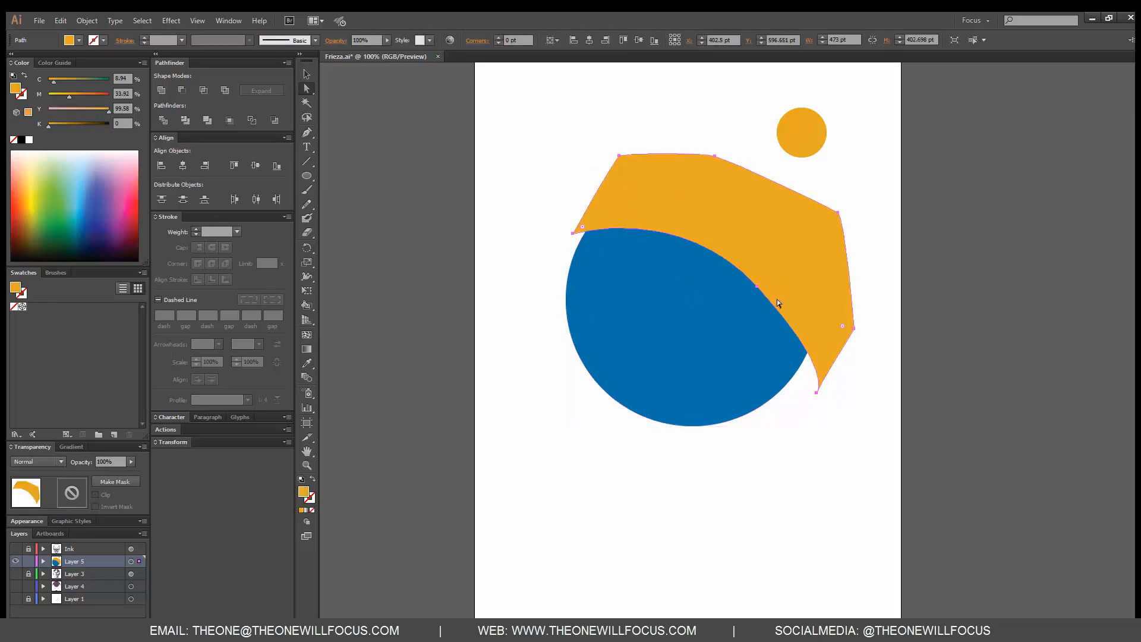
key(ctrl)
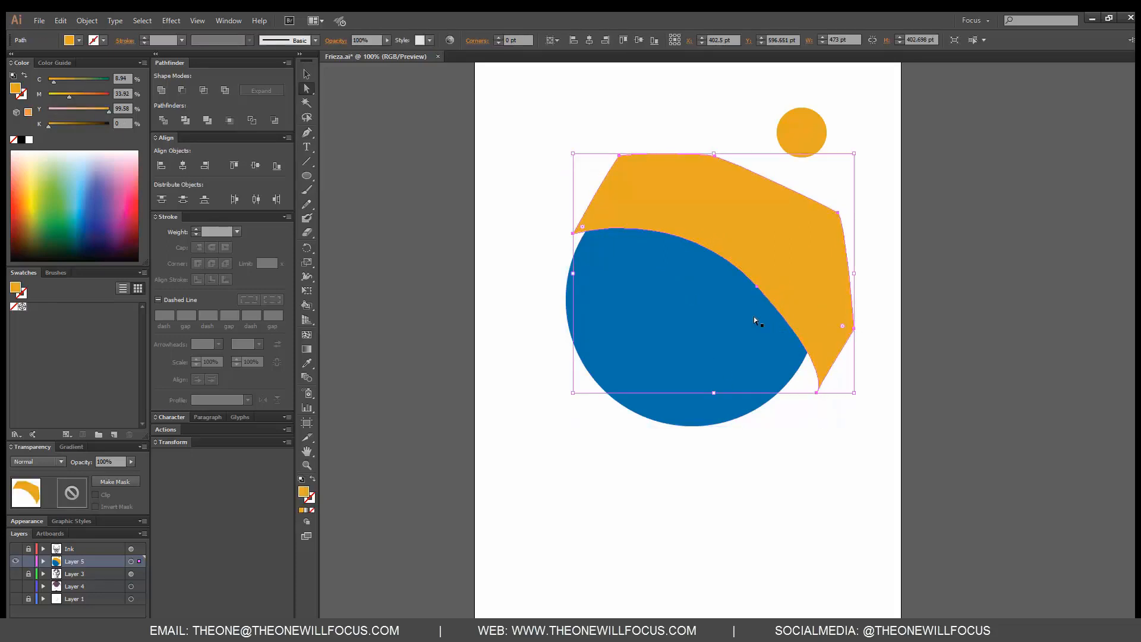
ctrl+click(754, 316)
key(v)
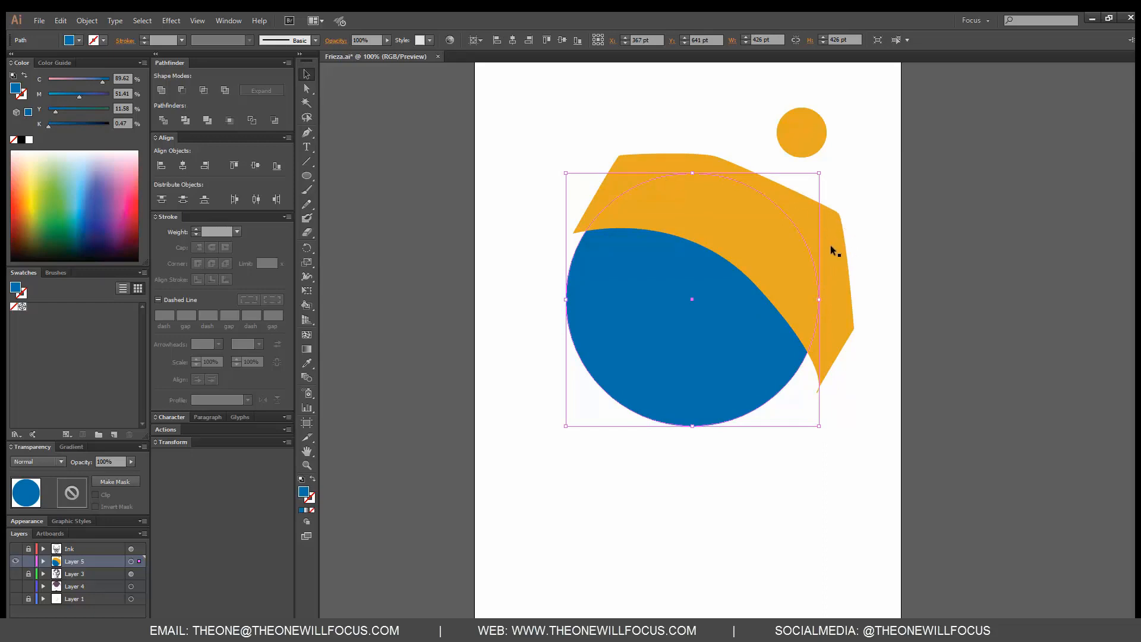
shift+click(849, 260)
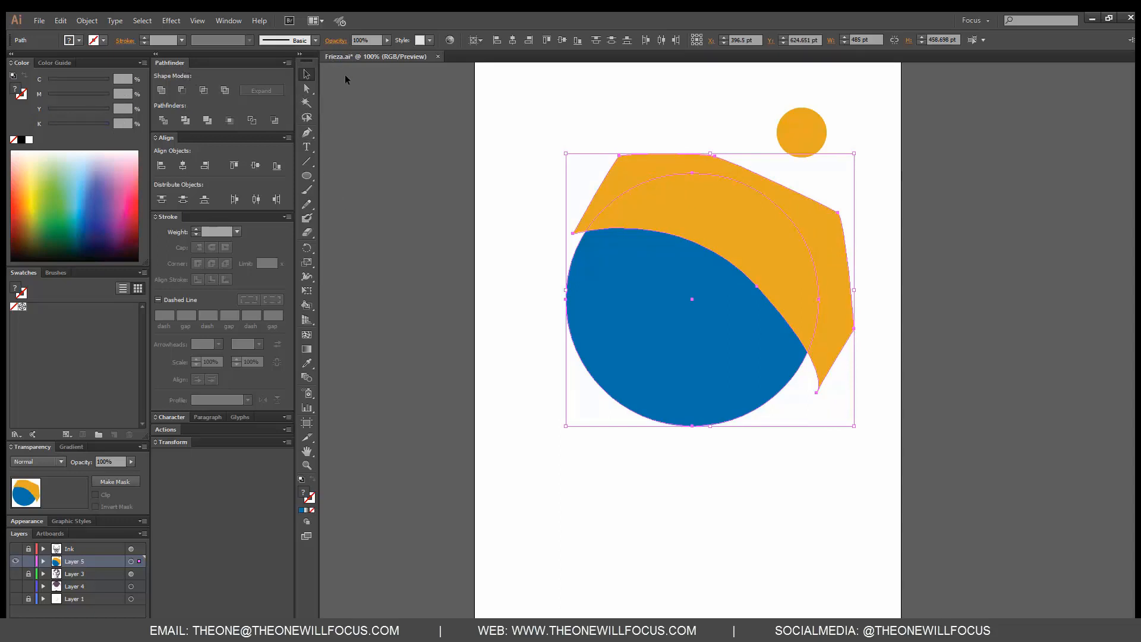
click(230, 23)
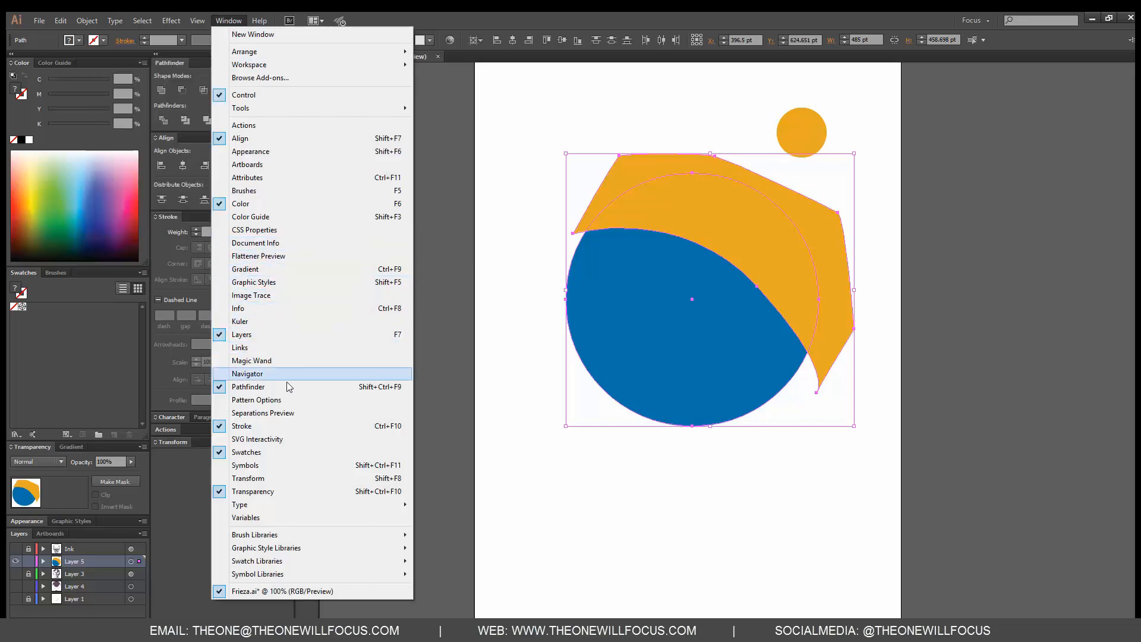
click(230, 22)
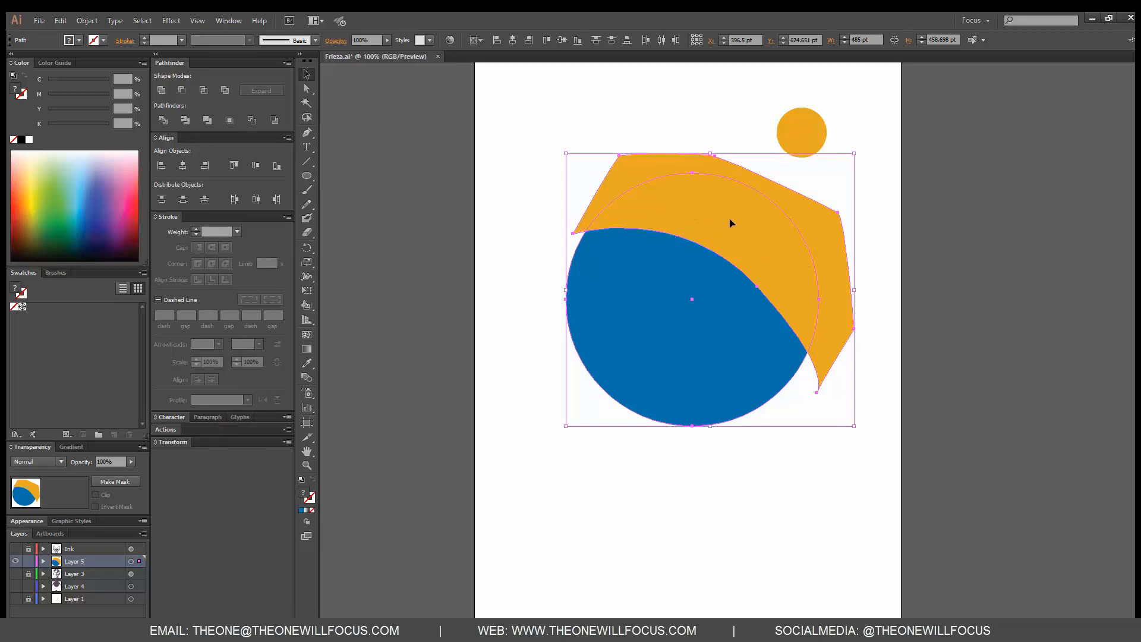
click(204, 91)
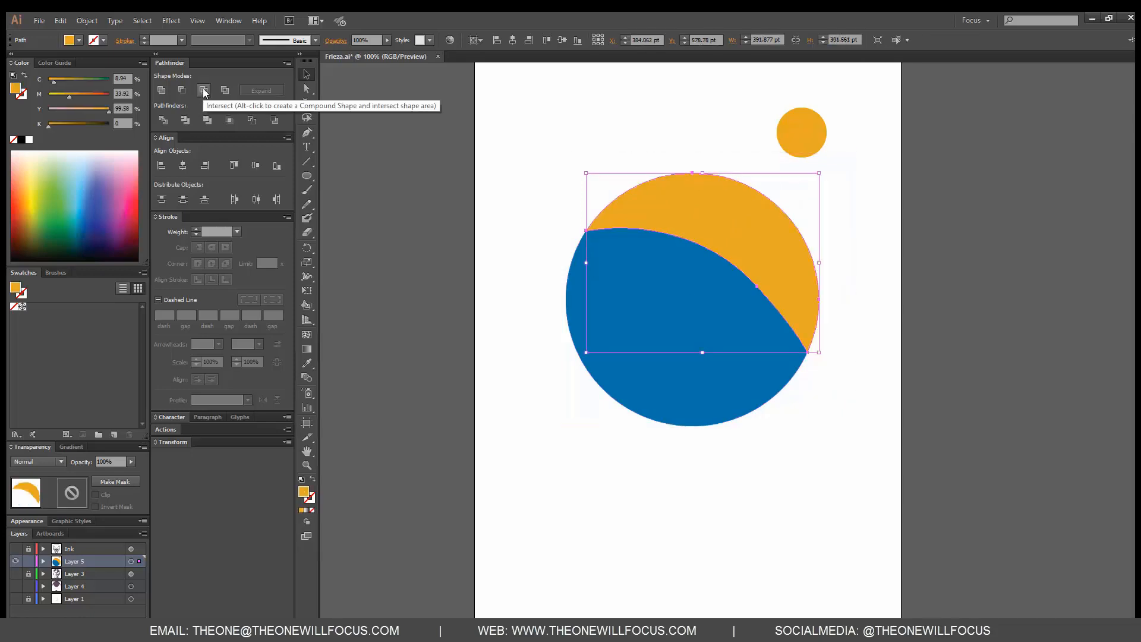
click(883, 409)
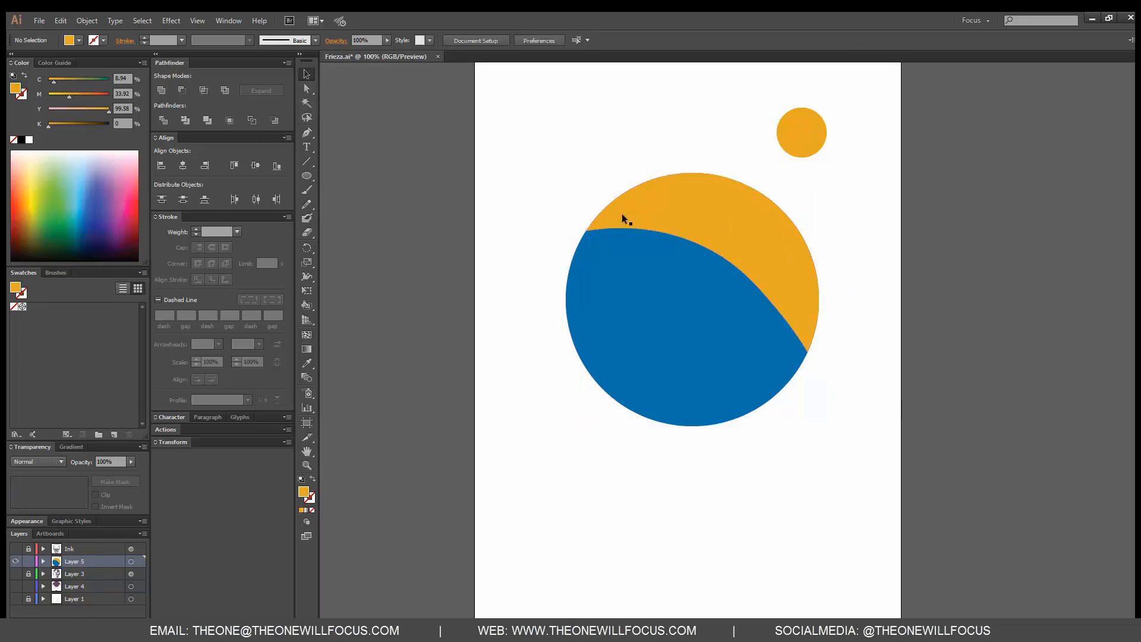
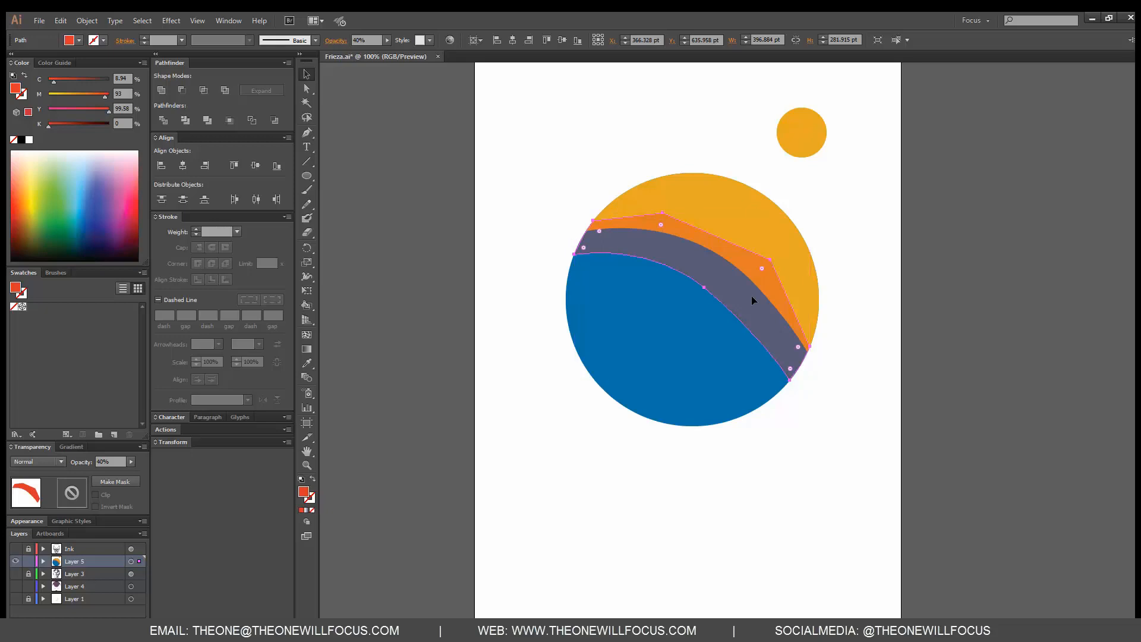
- Switch the translucent red band's stacking order between behind and in front of the orange crescent, ending with it behind
key(ctrl+bracketleft)
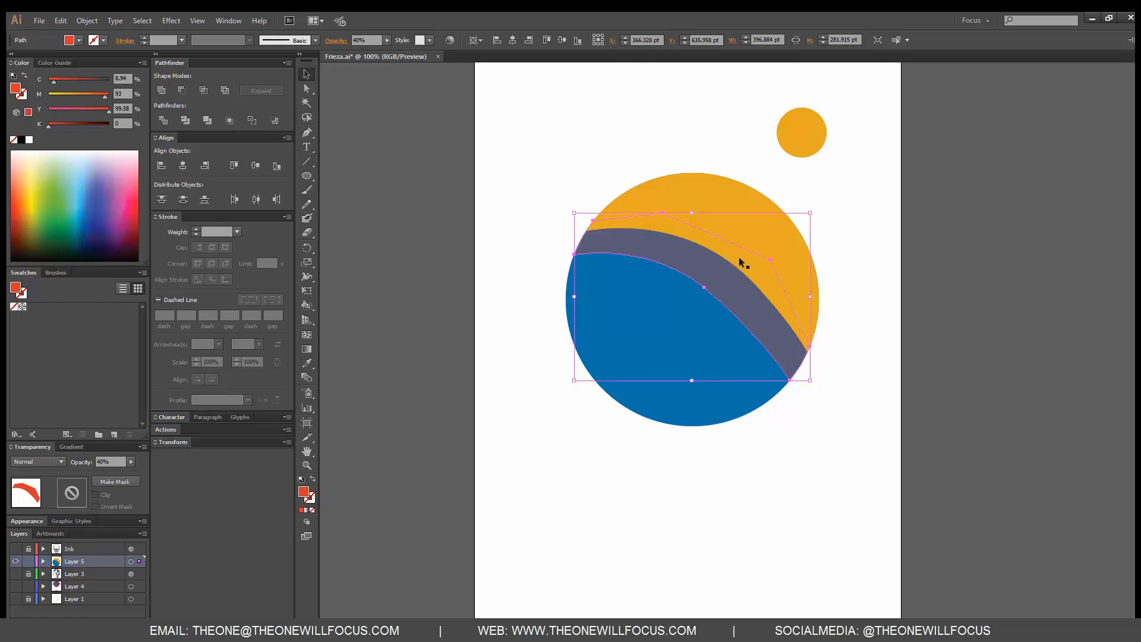
key(ctrl+bracketright)
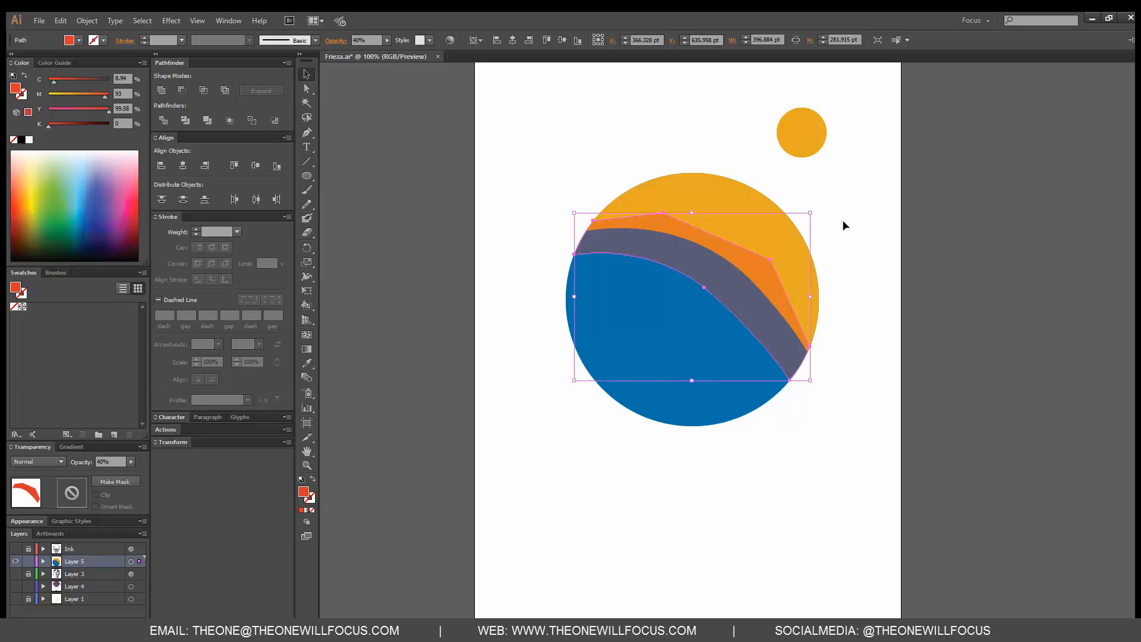
key(ctrl+bracketleft)
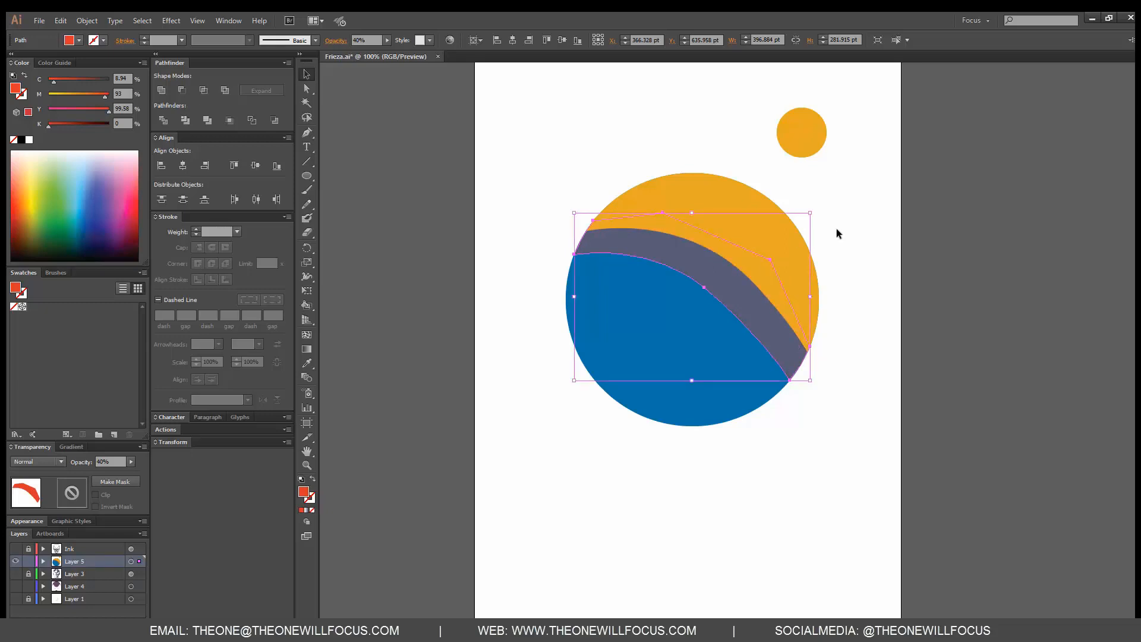
key(ctrl+bracketright)
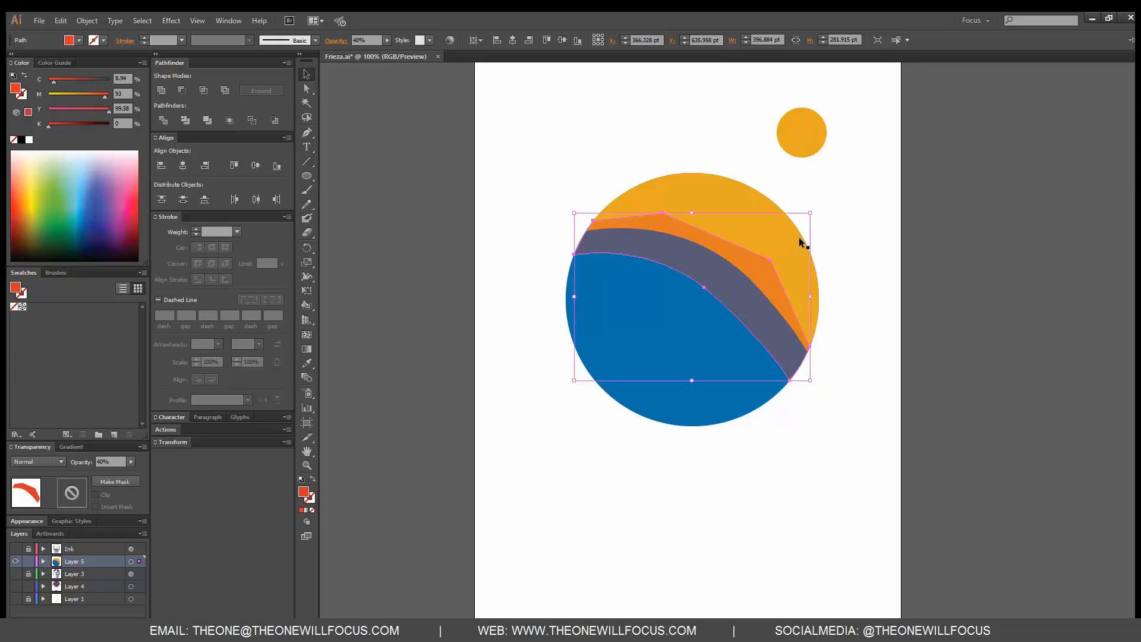
click(858, 257)
click(794, 262)
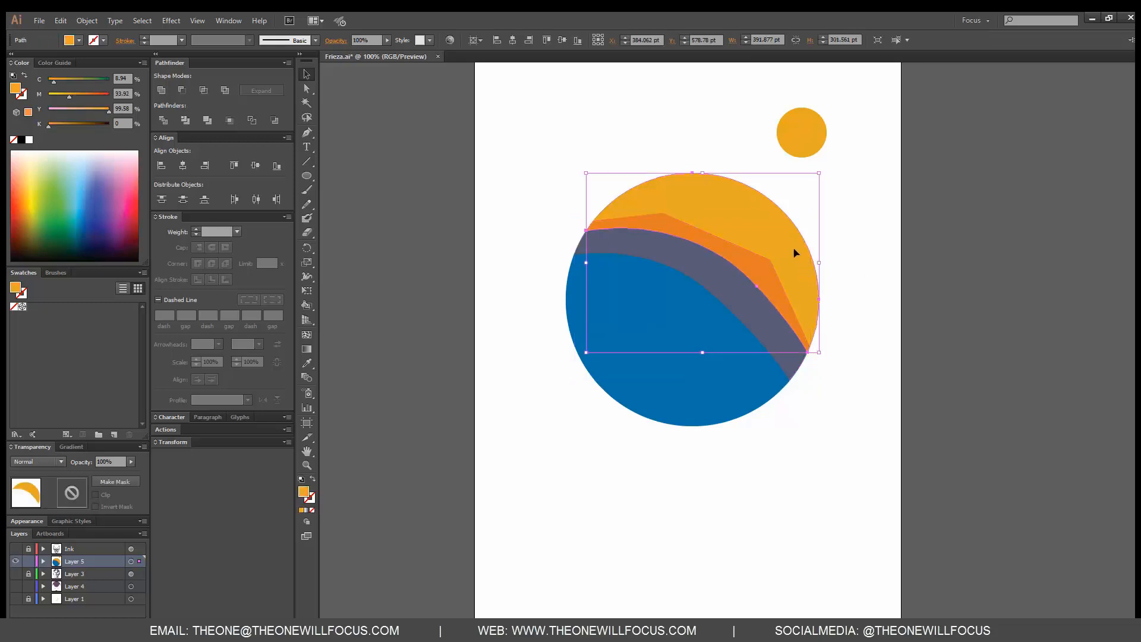
click(765, 316)
key(ctrl+z)
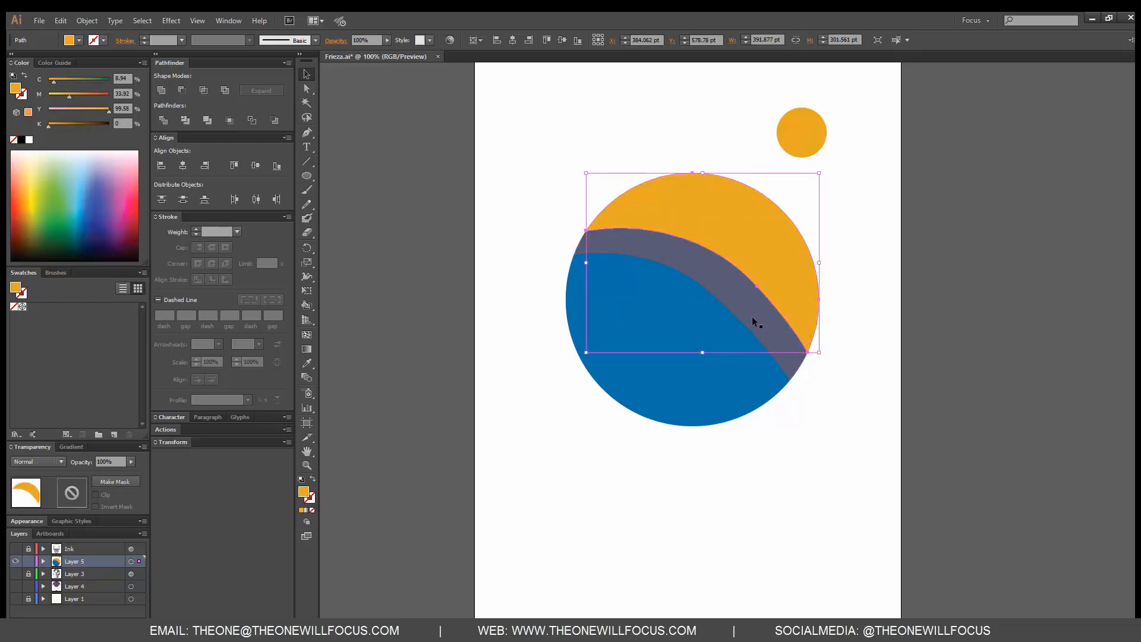
- Subtract a copy of the orange crescent from the red band using Pathfinder's Minus Front, keeping the crescent
shift+click(751, 316)
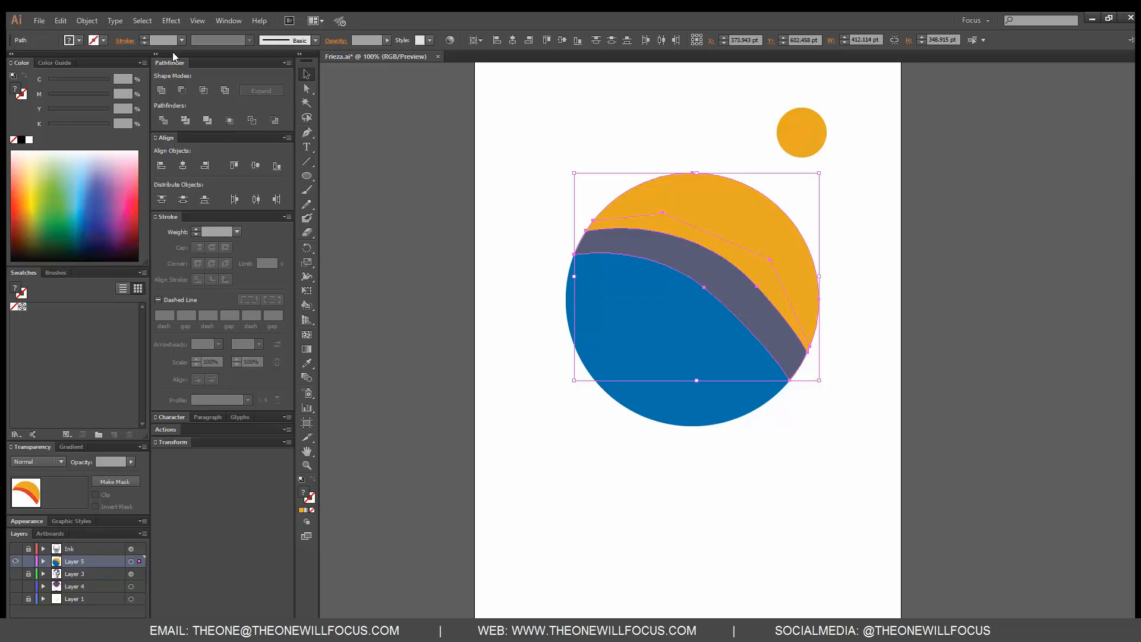
click(183, 91)
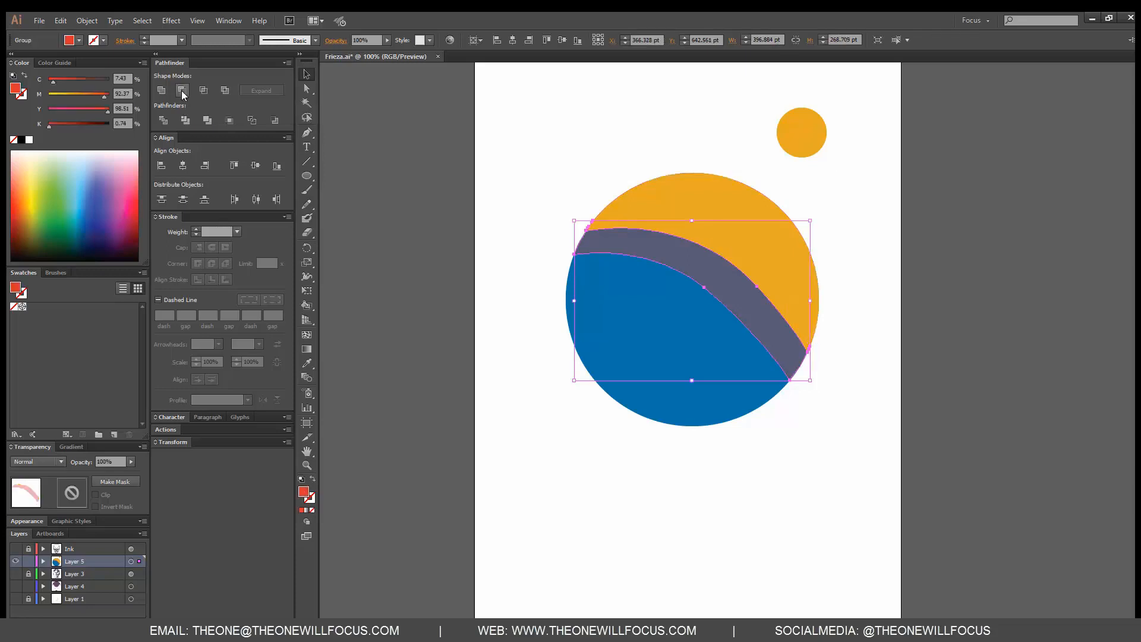
click(823, 404)
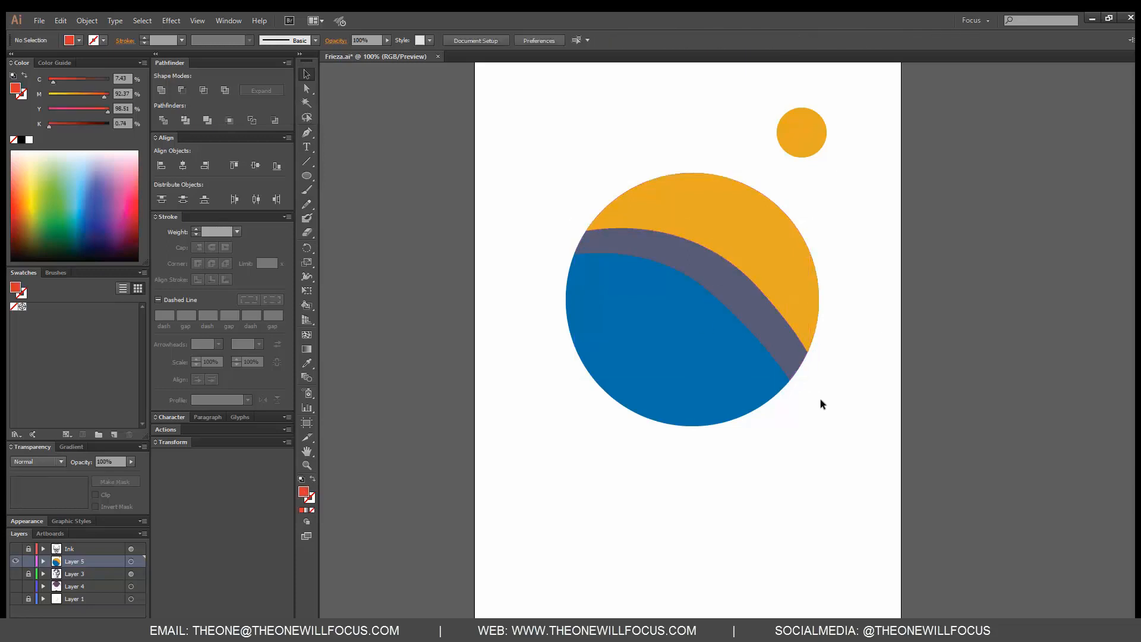
click(790, 356)
click(905, 382)
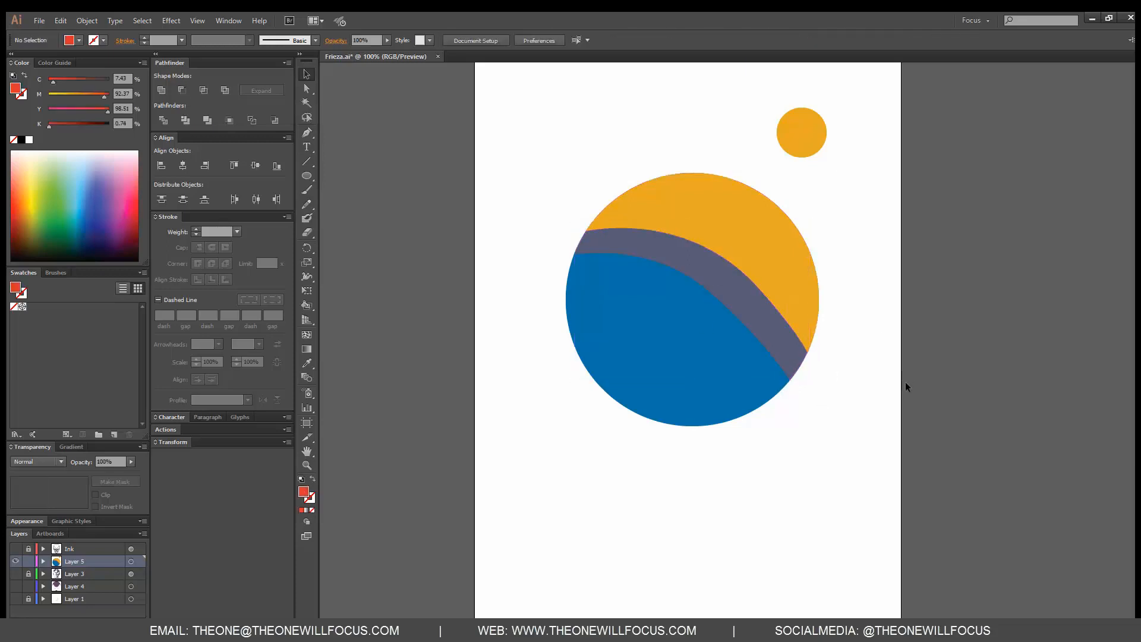
- Recolour the trimmed band with the orange crescent's fill using the Eyedropper
click(782, 345)
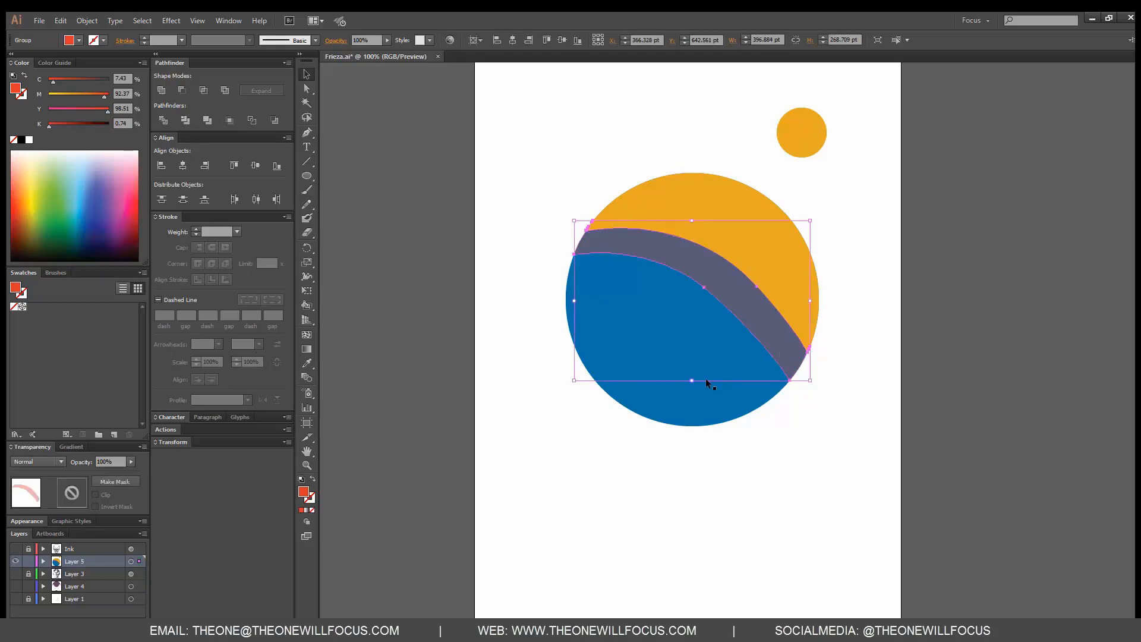
click(308, 364)
click(788, 283)
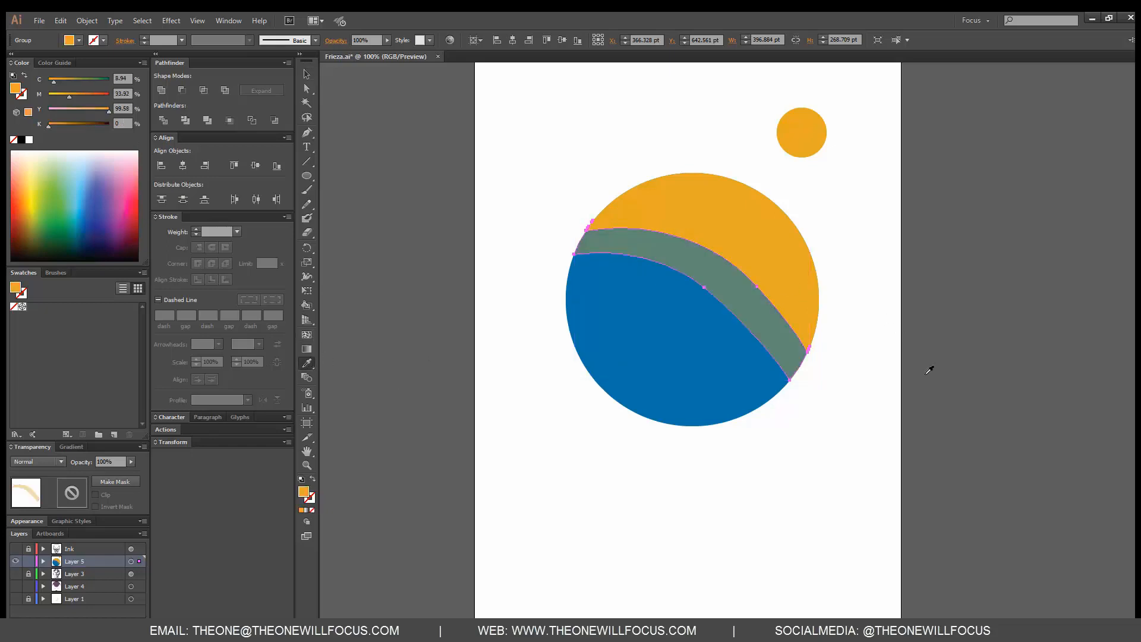
click(308, 76)
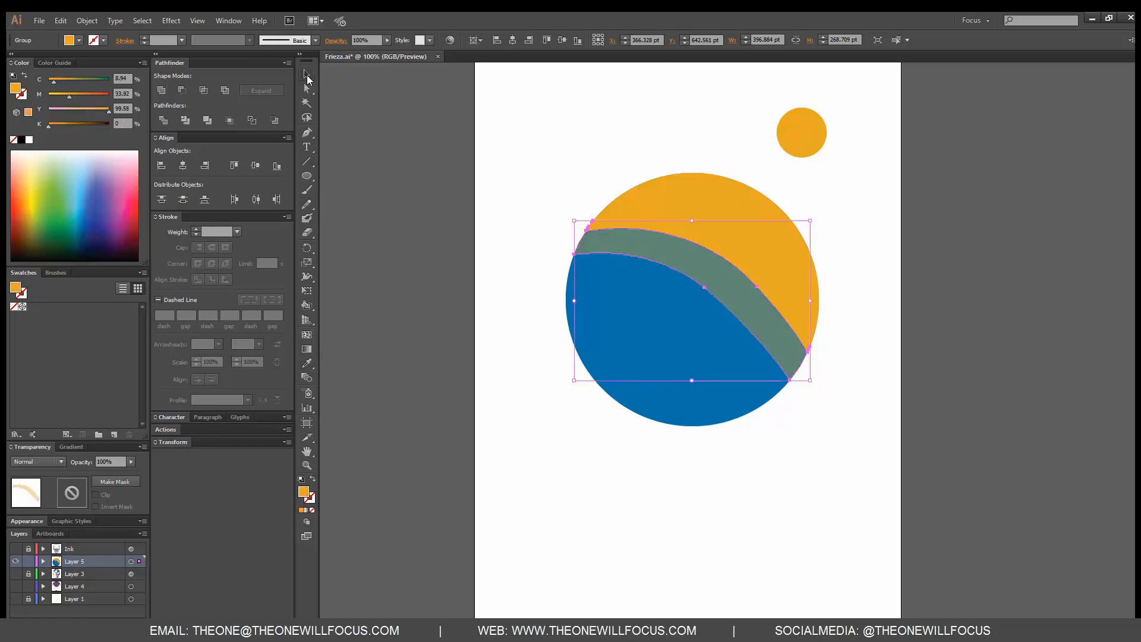
- Set the opacity of the trimmed band's path inside its group to 100%
click(959, 345)
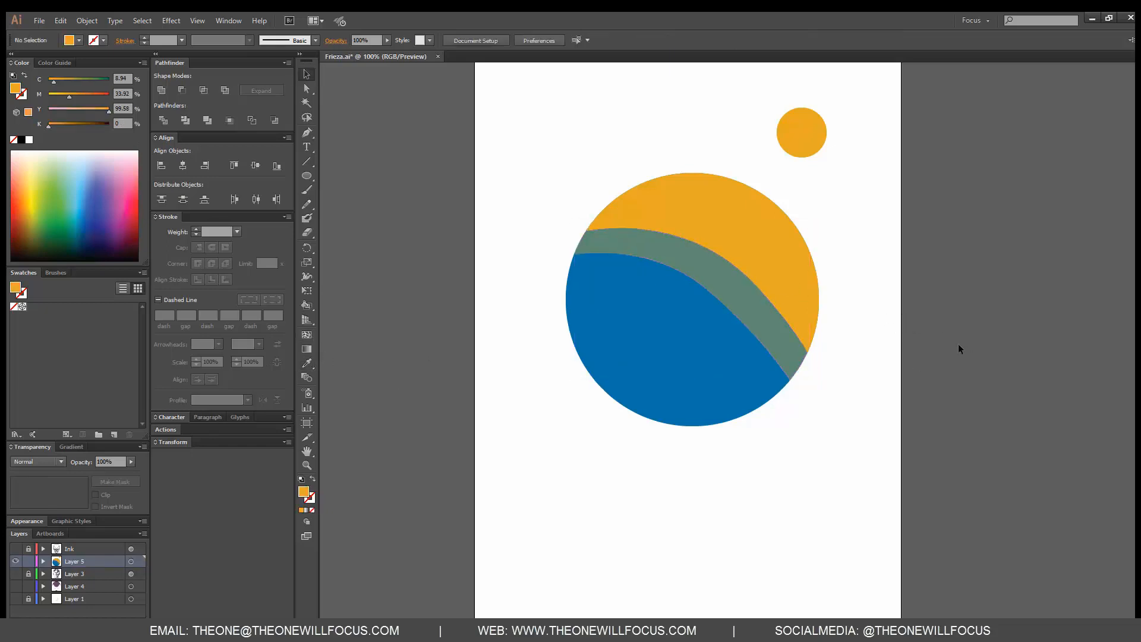
click(783, 342)
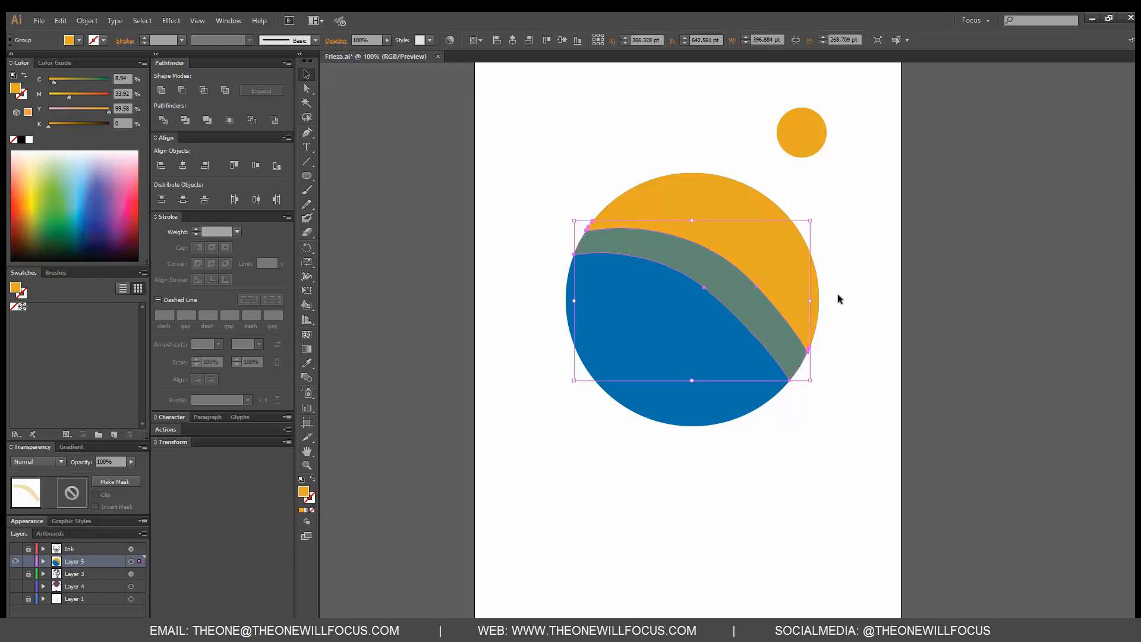
double_click(790, 355)
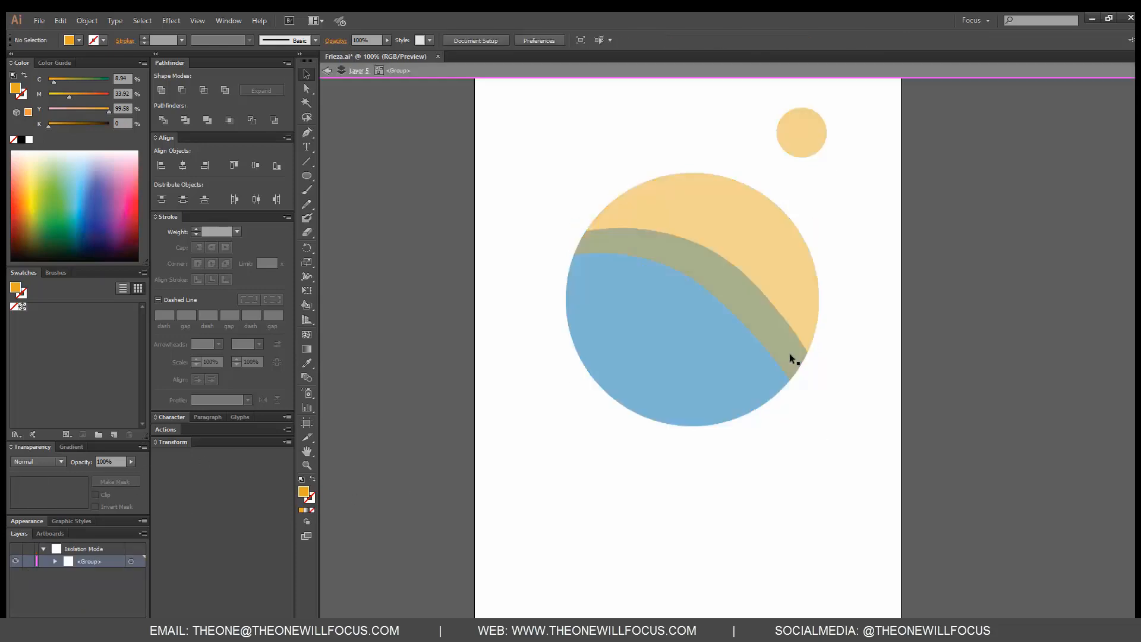
click(789, 356)
click(131, 462)
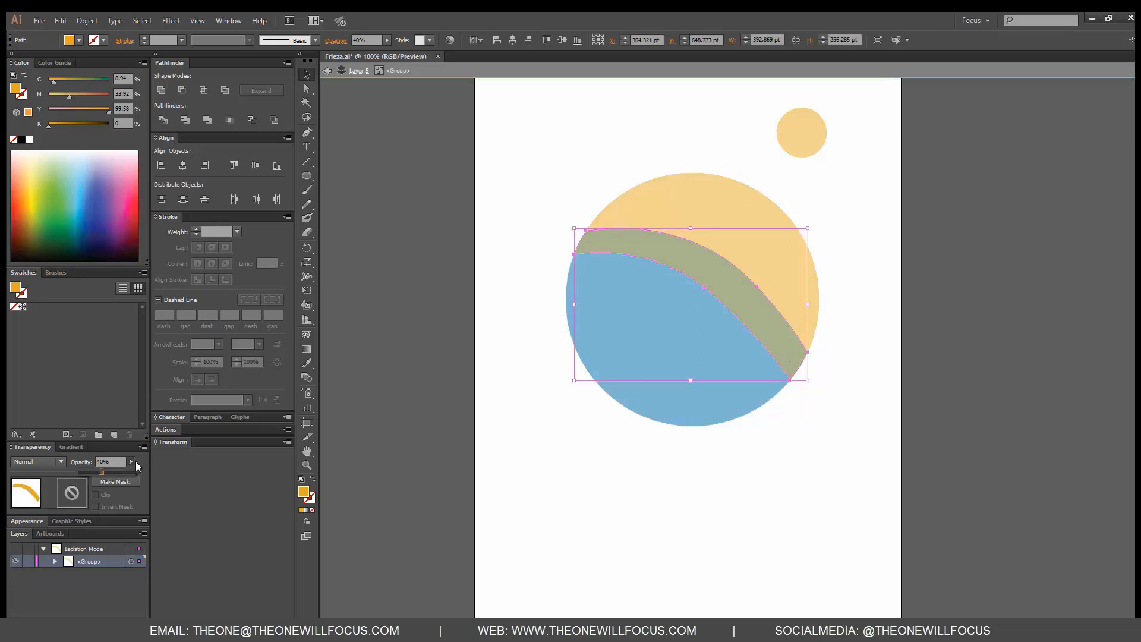
click(132, 473)
click(605, 469)
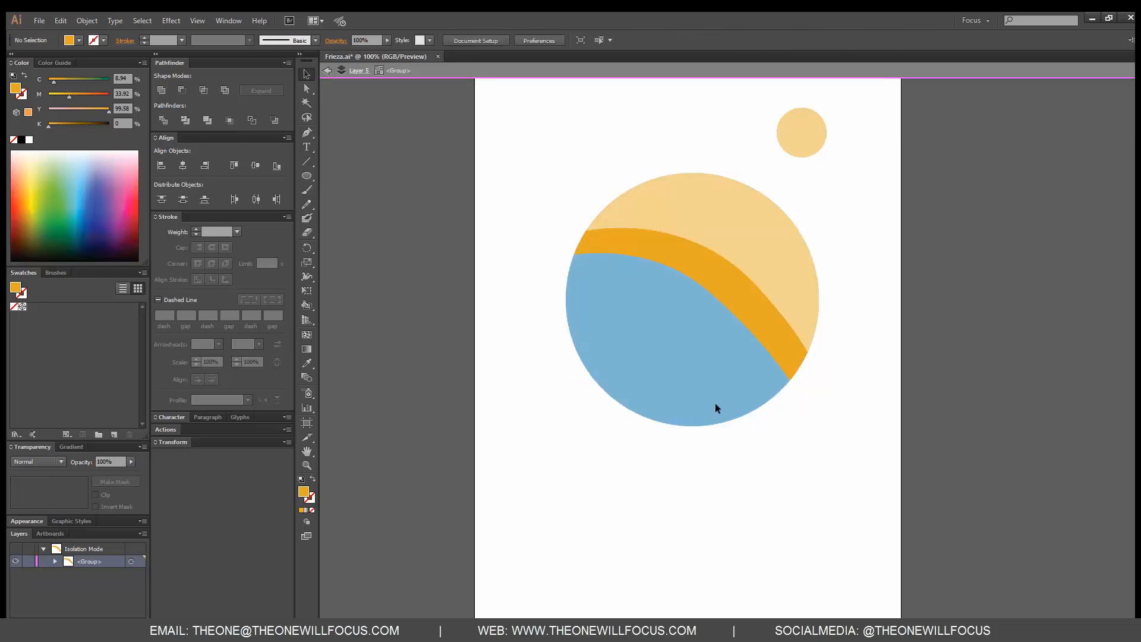
double_click(669, 497)
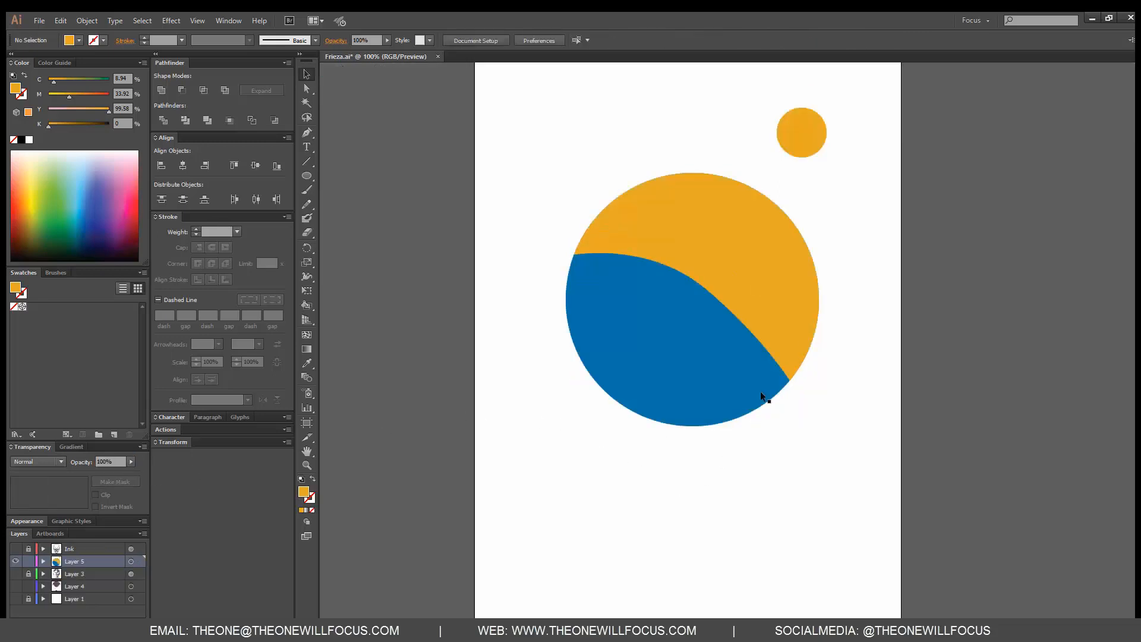
- Try lowering the opacity of the whole band group to 45%
click(780, 351)
click(131, 463)
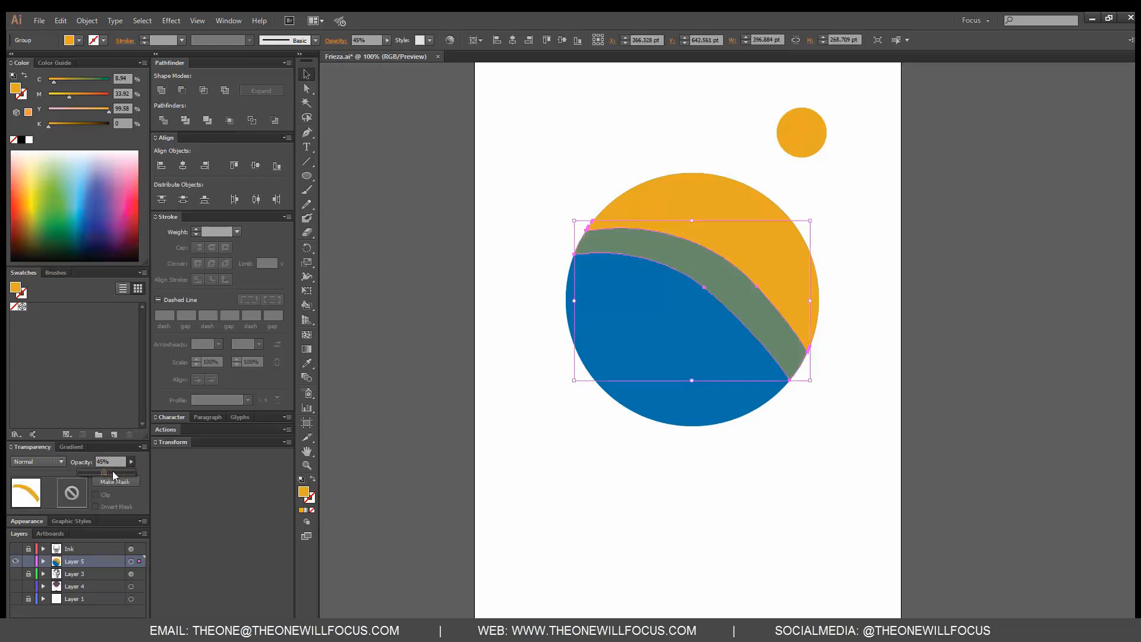
- Recolour the lower band inside the crescent-and-band blend with the large circle's blue fill using the Eyedropper
double_click(760, 322)
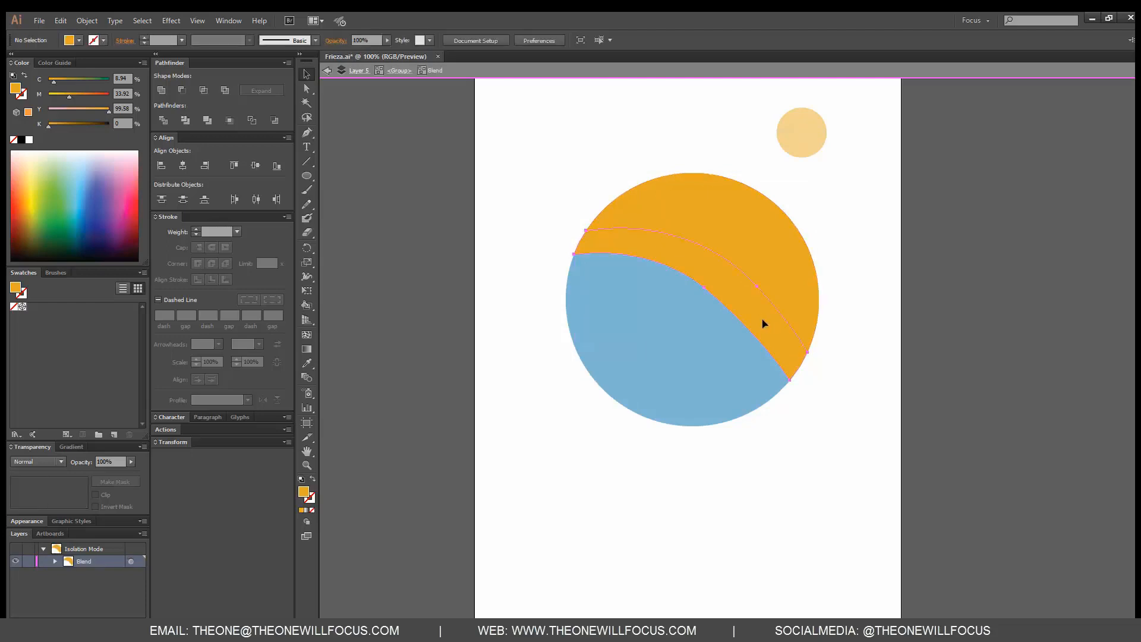
click(763, 323)
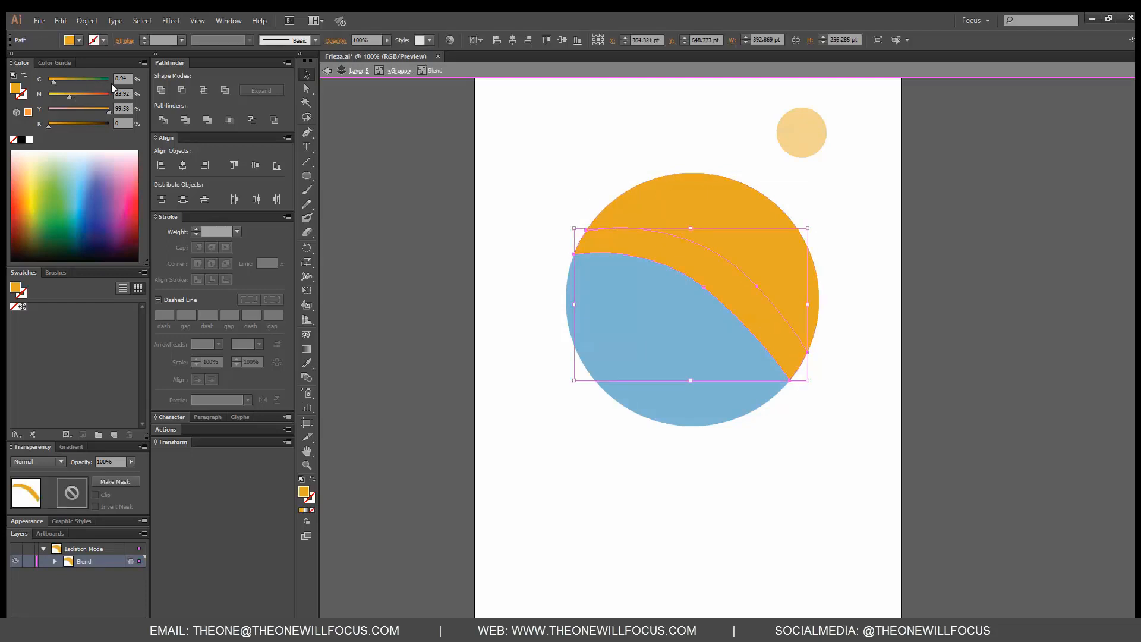
click(307, 103)
click(306, 178)
click(307, 363)
click(642, 338)
click(306, 75)
click(885, 390)
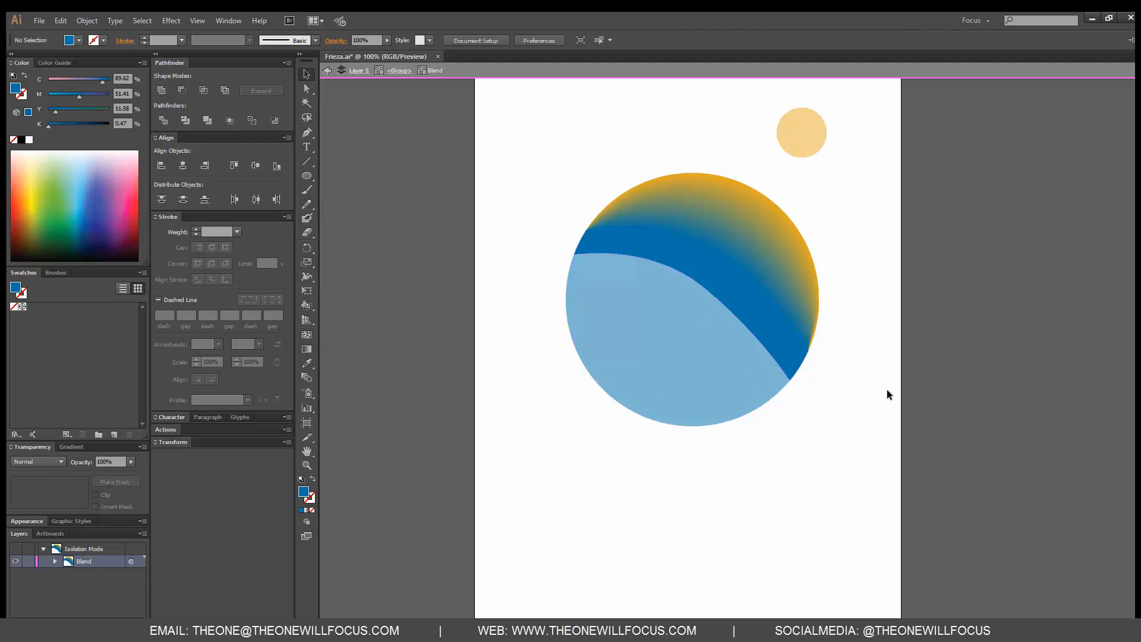
double_click(886, 421)
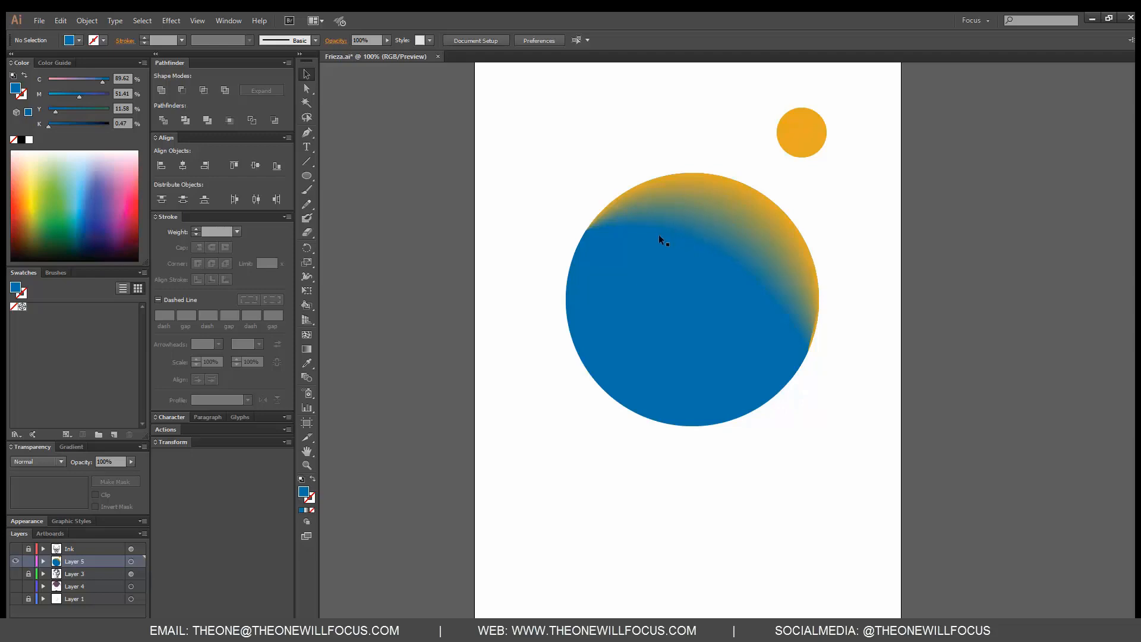
click(86, 21)
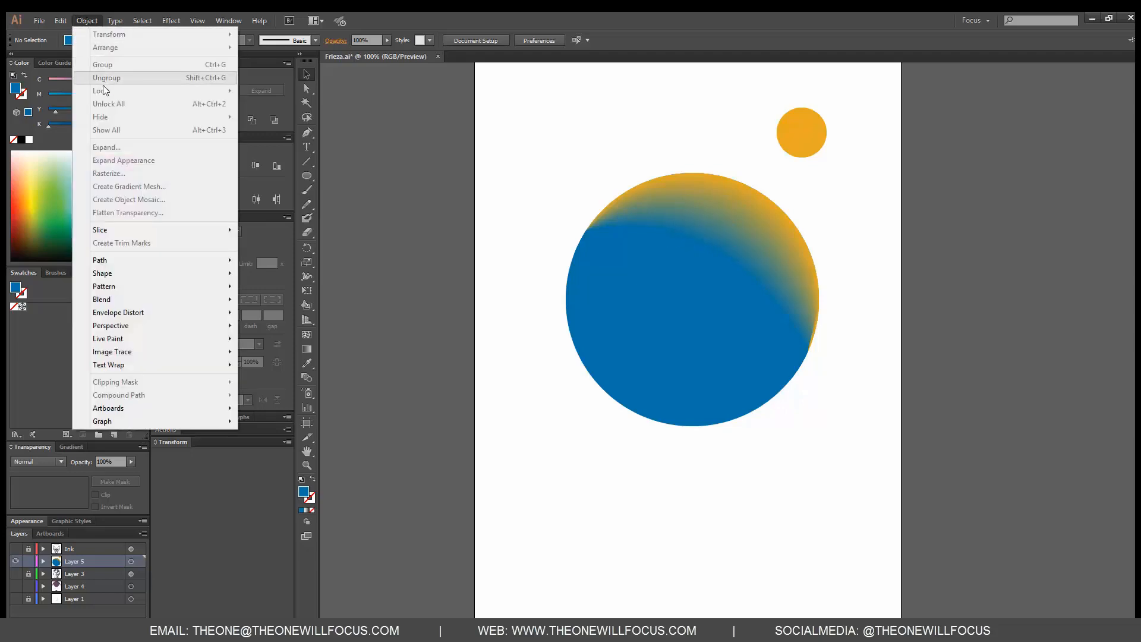
mouse_move(171, 301)
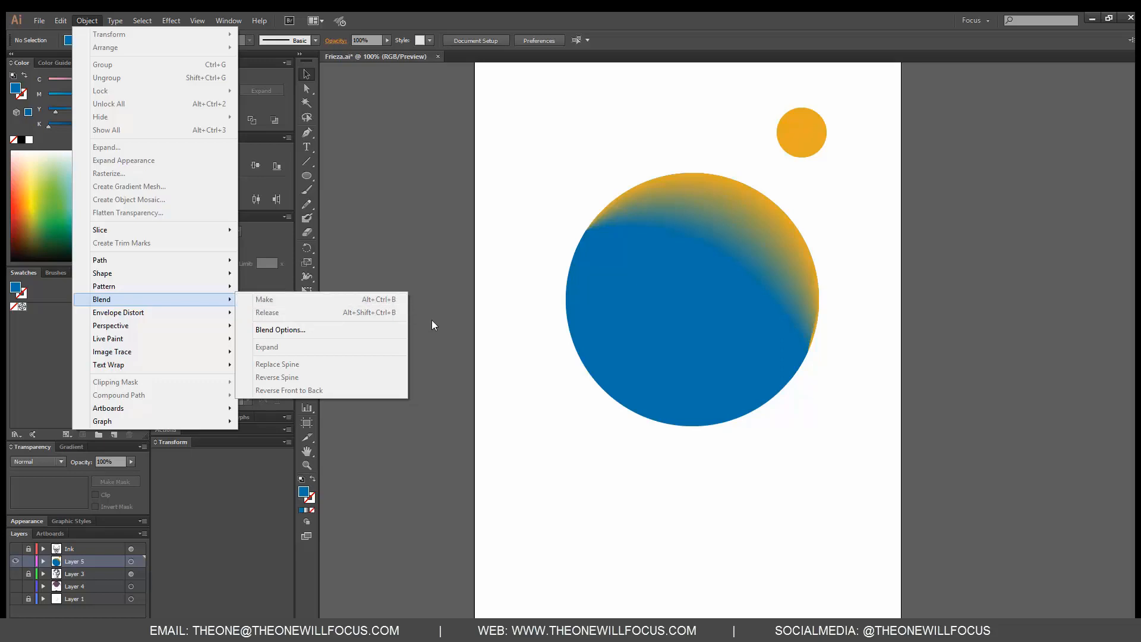
click(930, 286)
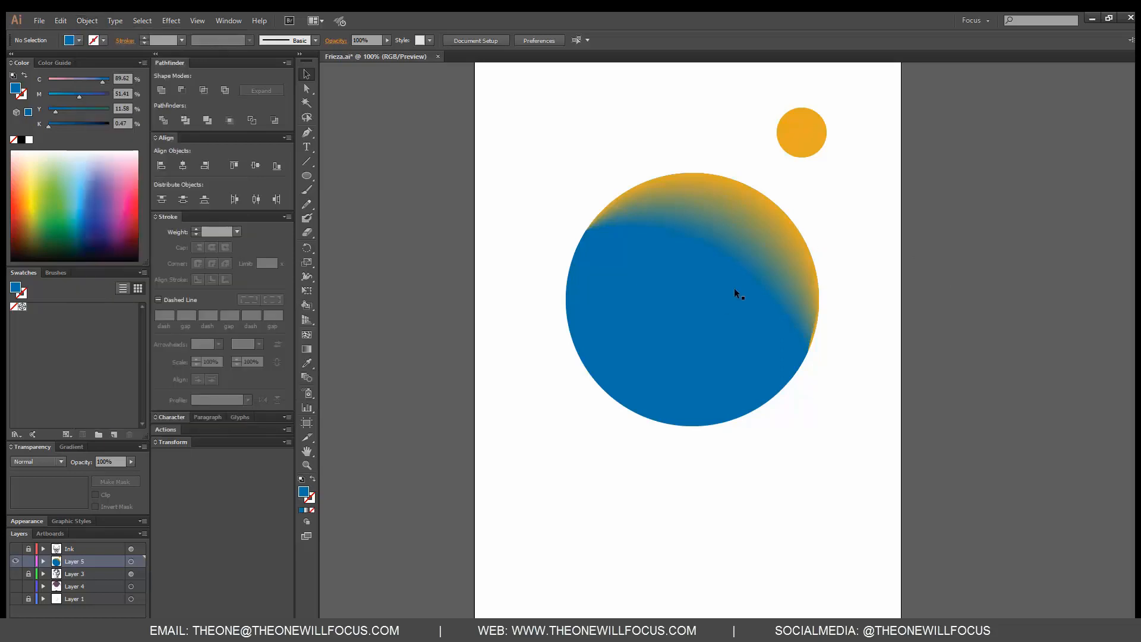
- Draw a blue ellipse and a second ellipse about 151 × 179 pt below the sphere, setting the second's cyan to 37.59%
key(l)
drag(528, 465, 610, 540)
drag(726, 465, 817, 570)
drag(76, 75, 71, 78)
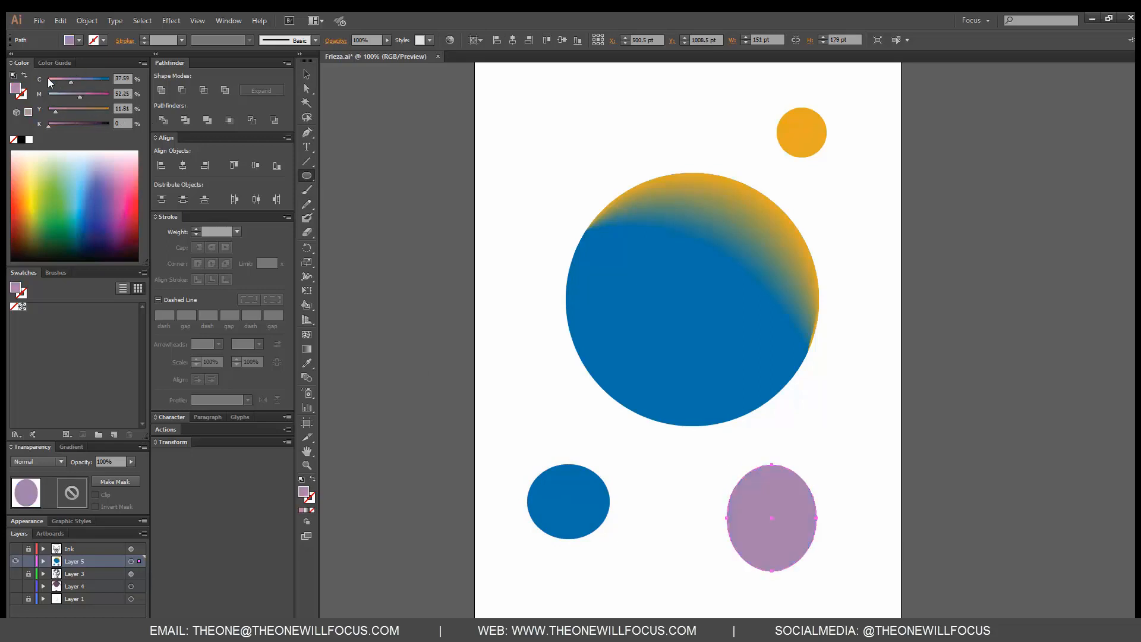
click(307, 75)
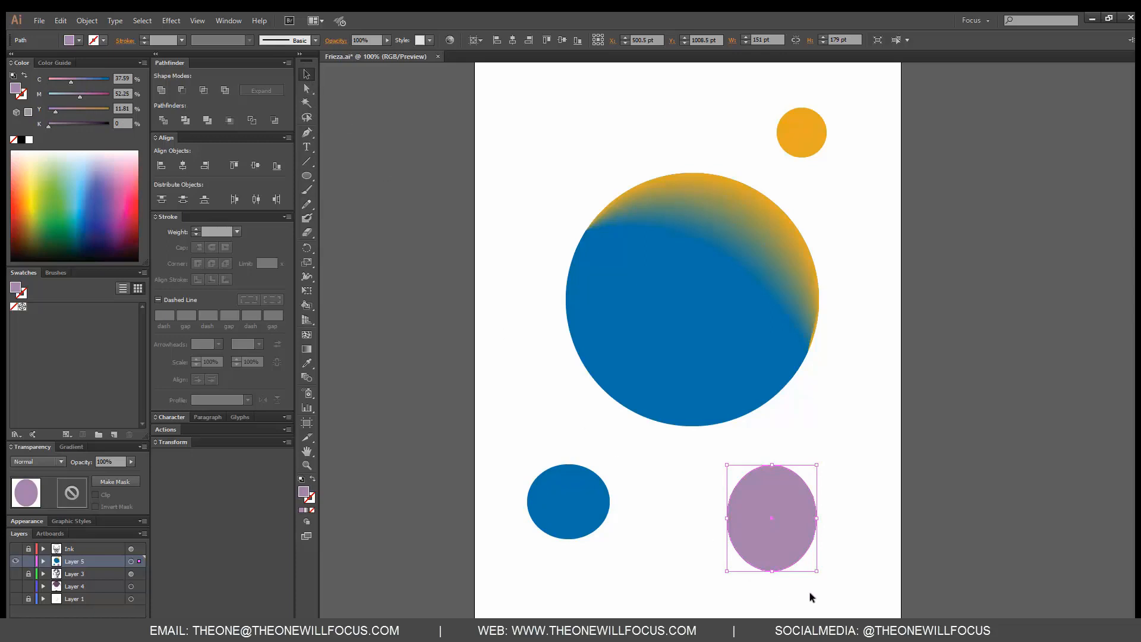
- Make a blend between the blue and purple ellipses below the sphere
drag(774, 585, 504, 466)
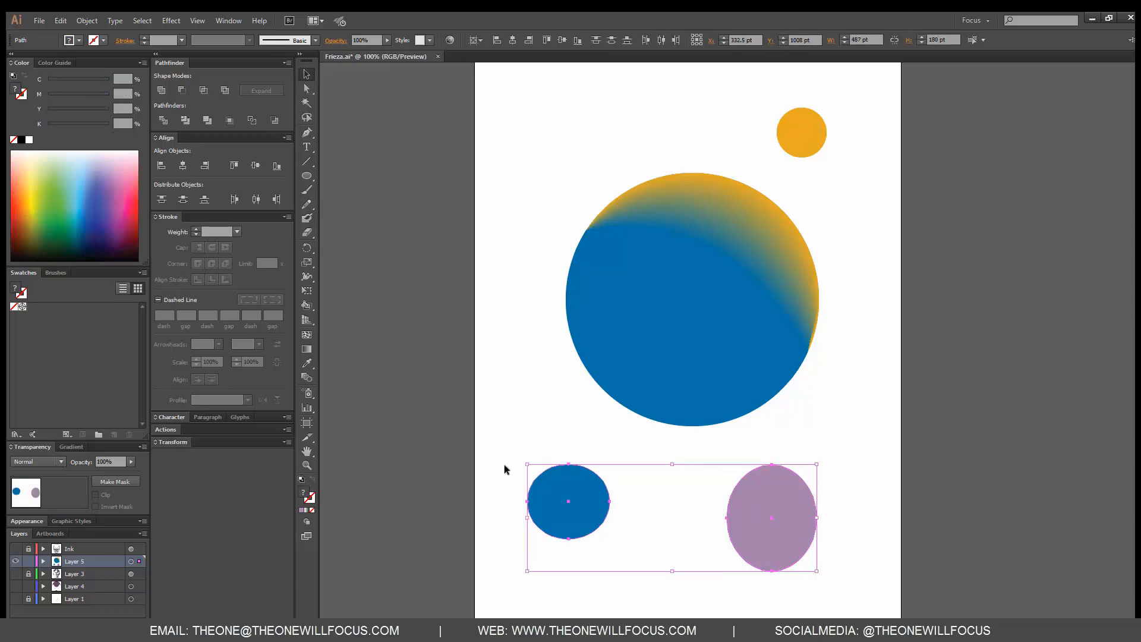
click(92, 25)
mouse_move(101, 287)
click(244, 286)
click(666, 595)
- Check the Blend Options of the ellipse blend and delete the blend
click(759, 537)
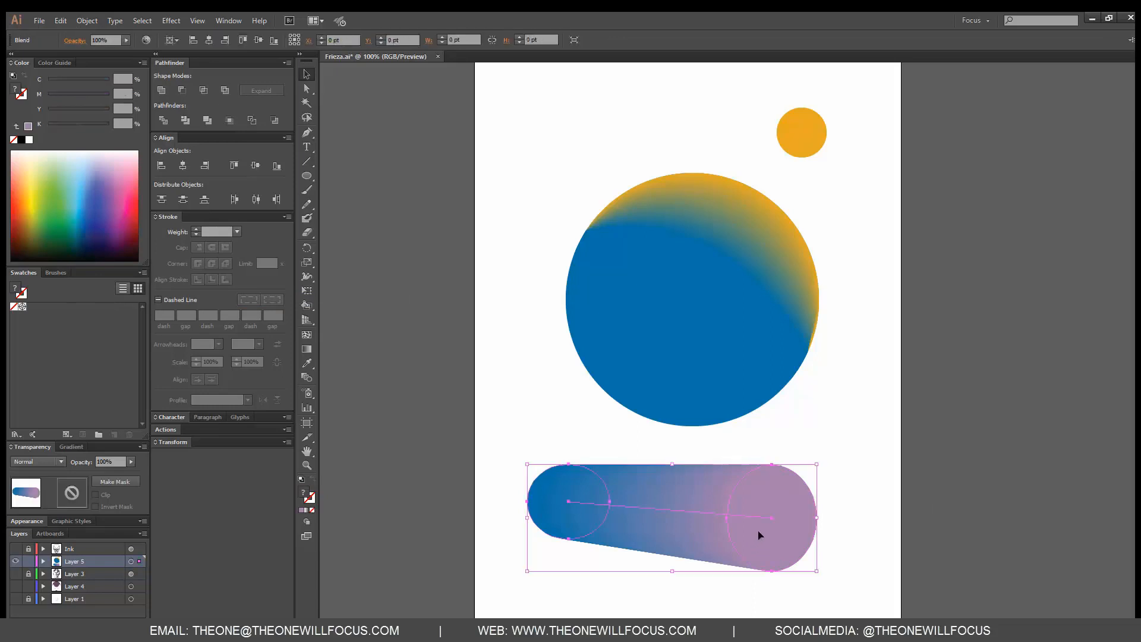
click(87, 20)
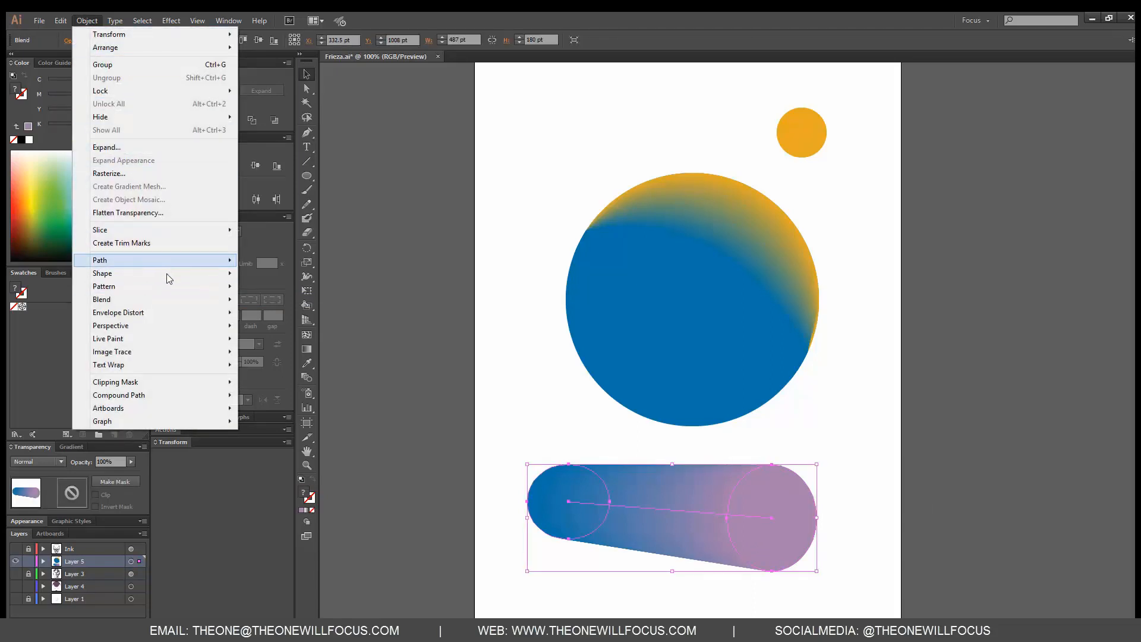
click(281, 330)
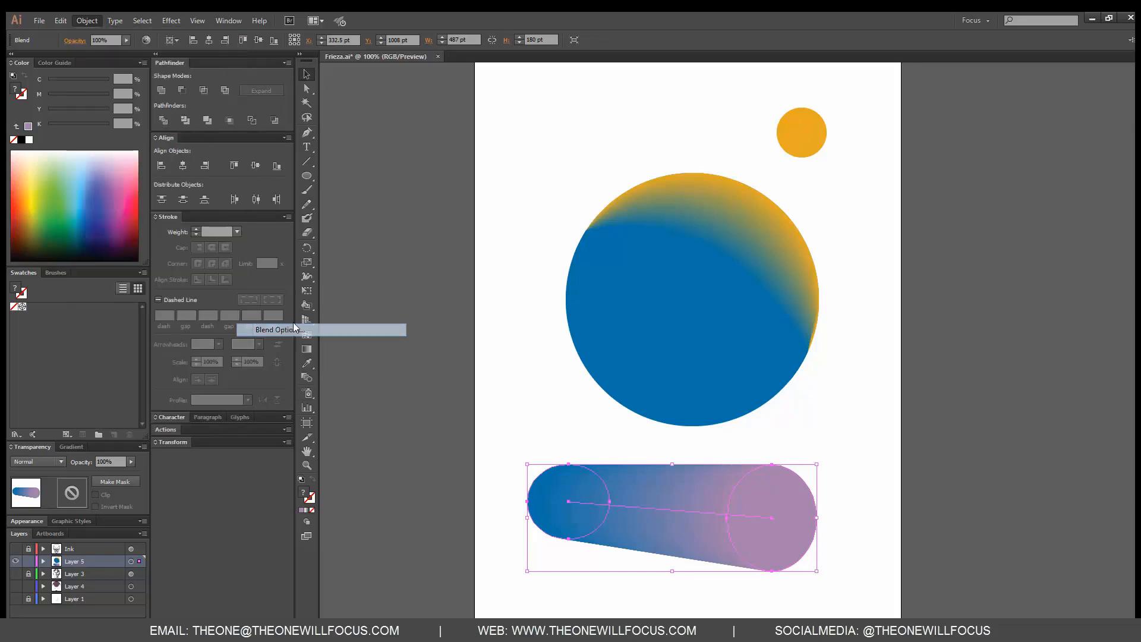
drag(605, 263, 978, 249)
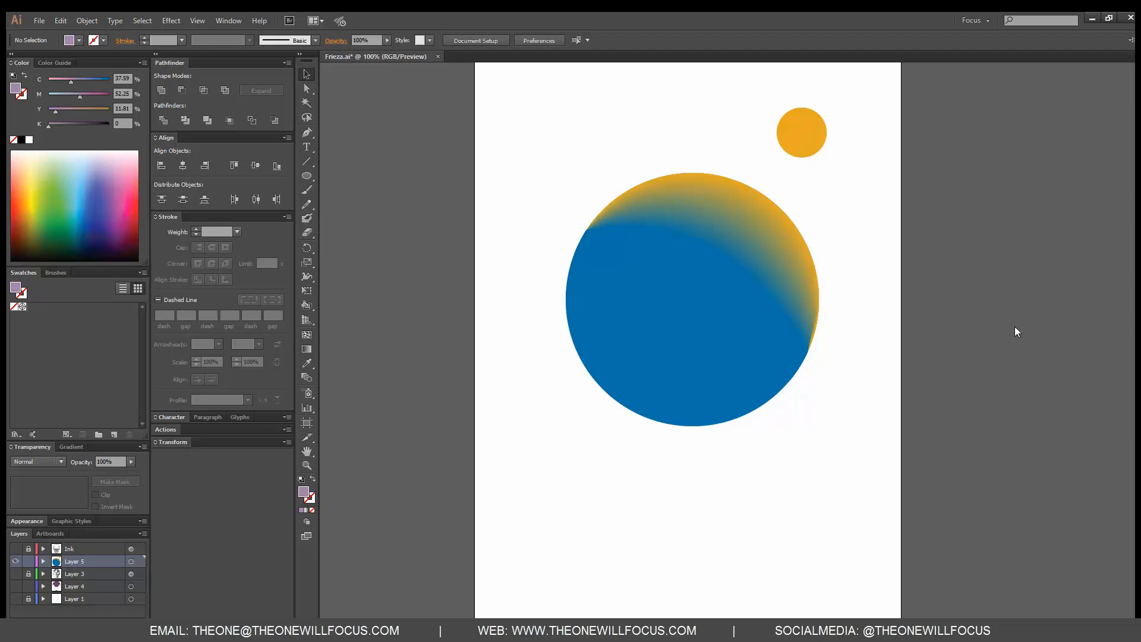
- Draw an ellipse about 253 × 242 pt below the sphere and add a gradient mesh point in its upper-right part
key(m)
drag(529, 426, 667, 563)
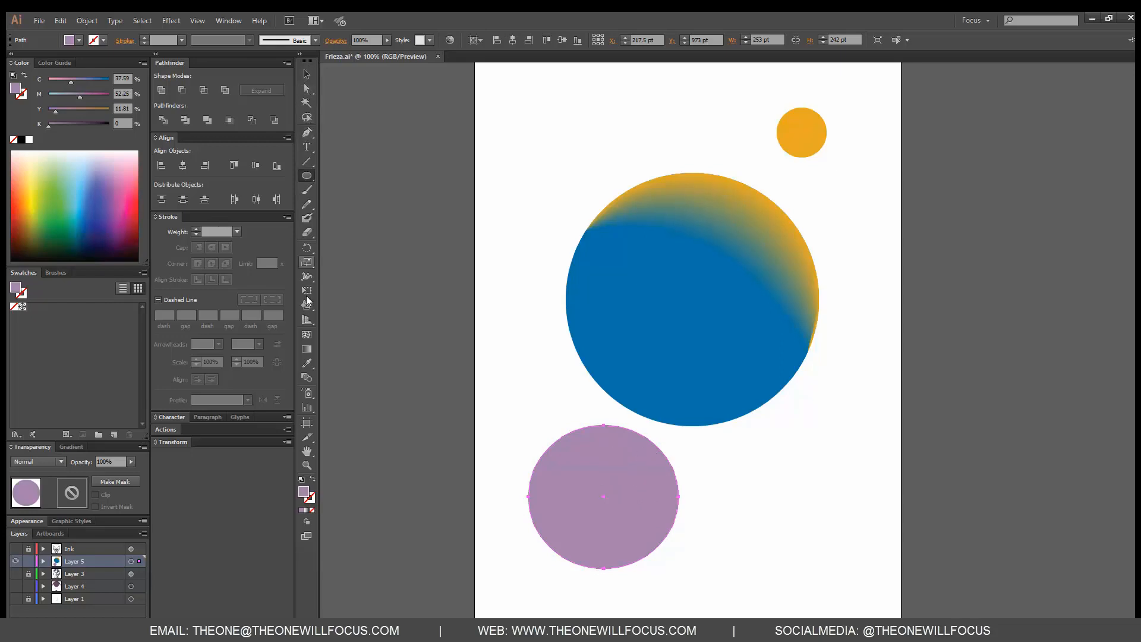
key(u)
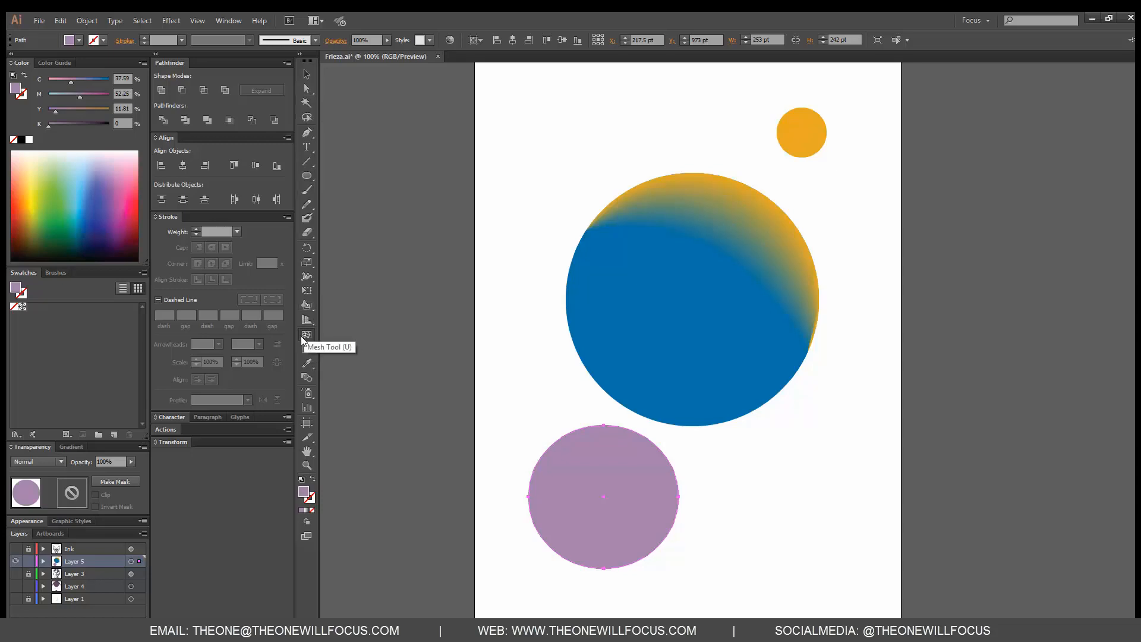
click(639, 471)
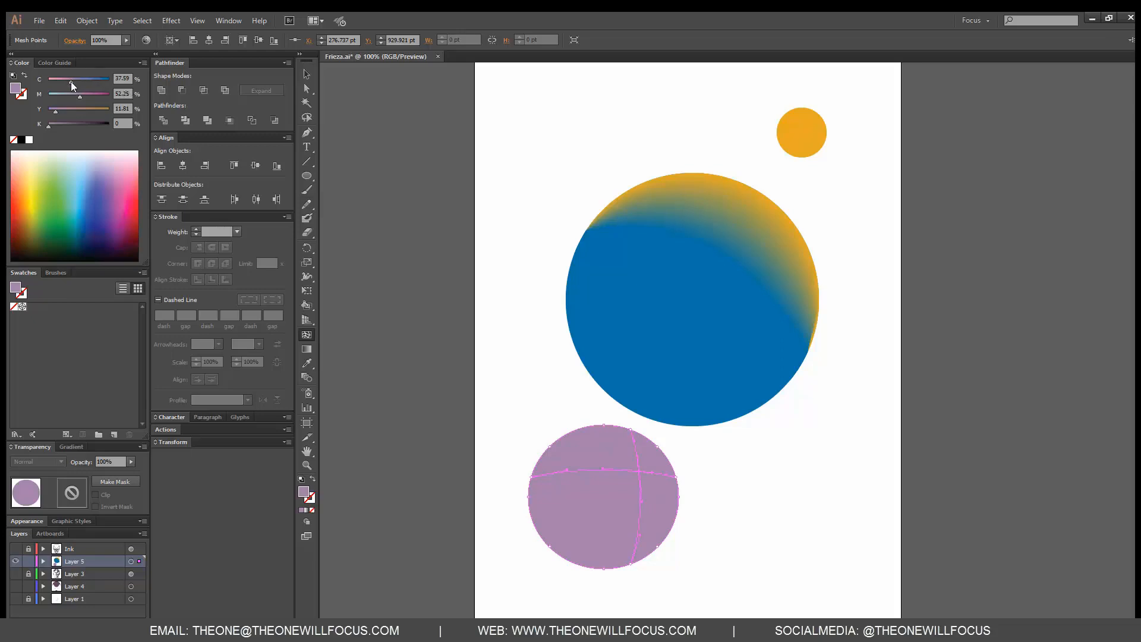
- Set the mesh point's magenta to 0% and its opacity to 76%
drag(69, 95, 48, 95)
drag(83, 470, 84, 469)
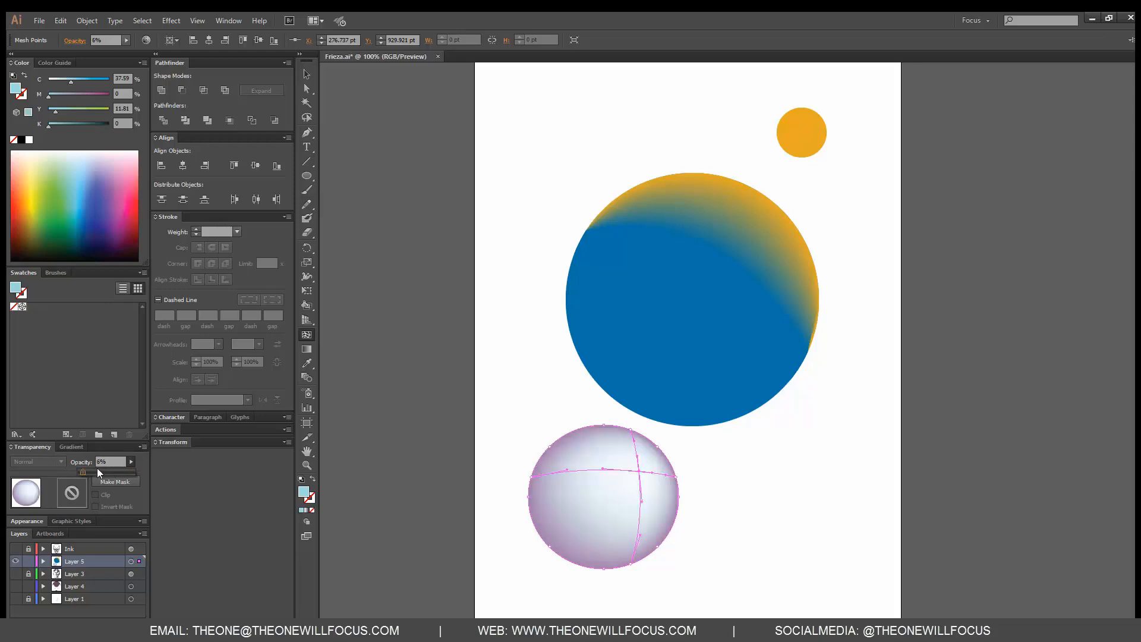
drag(117, 474, 120, 472)
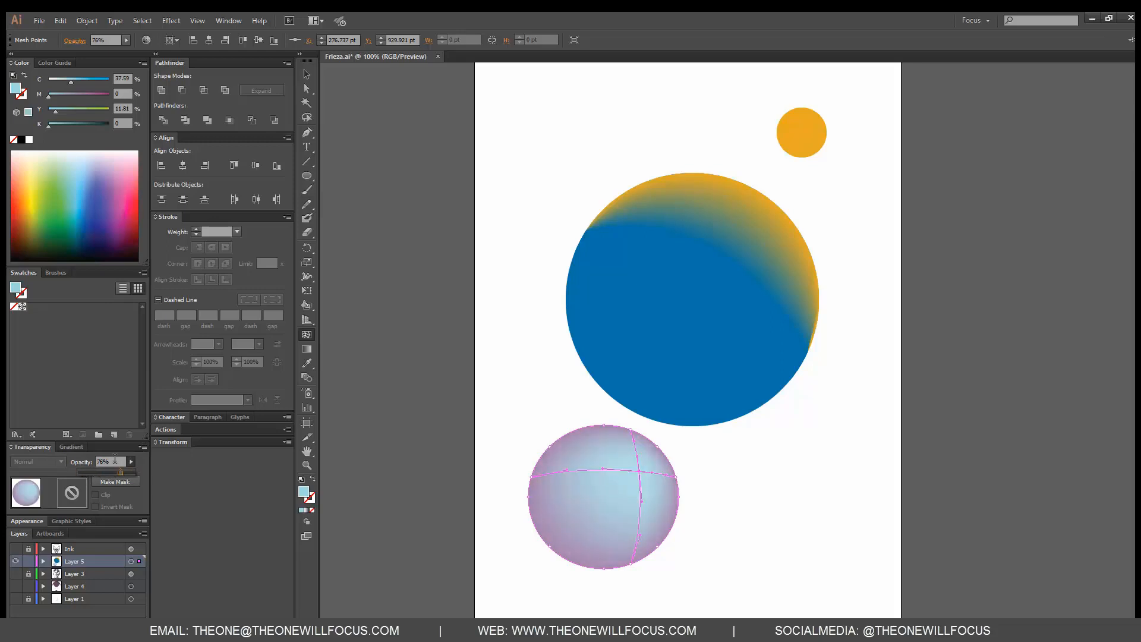
click(307, 74)
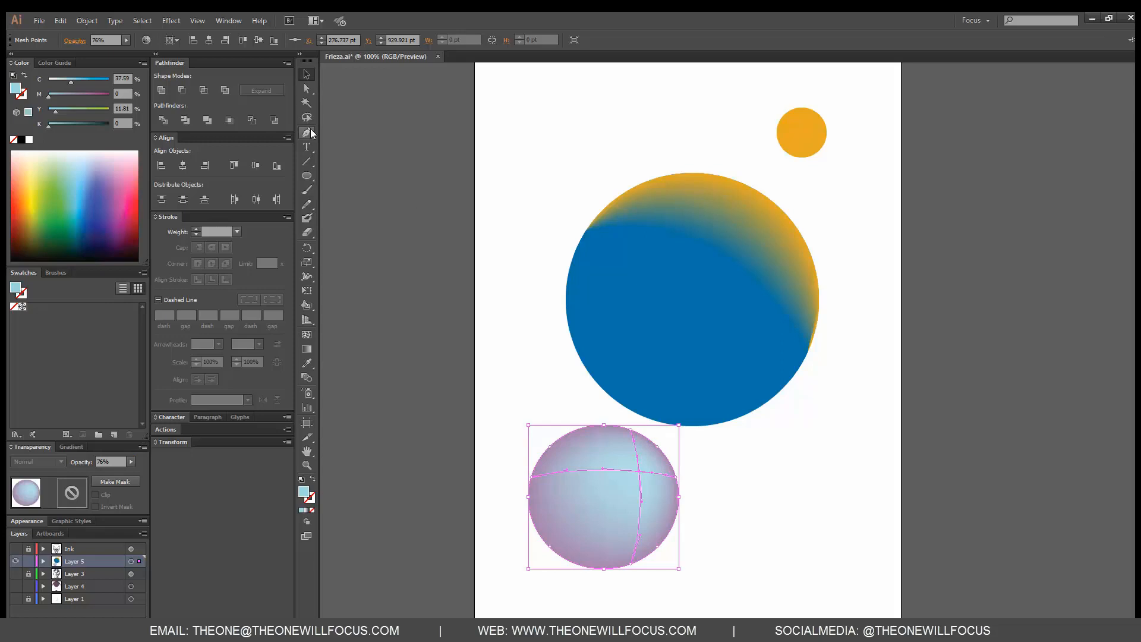
- Draw a rectangle about 358 × 271 pt around the mesh ellipse, send it to the back and set its magenta to 69%
click(309, 178)
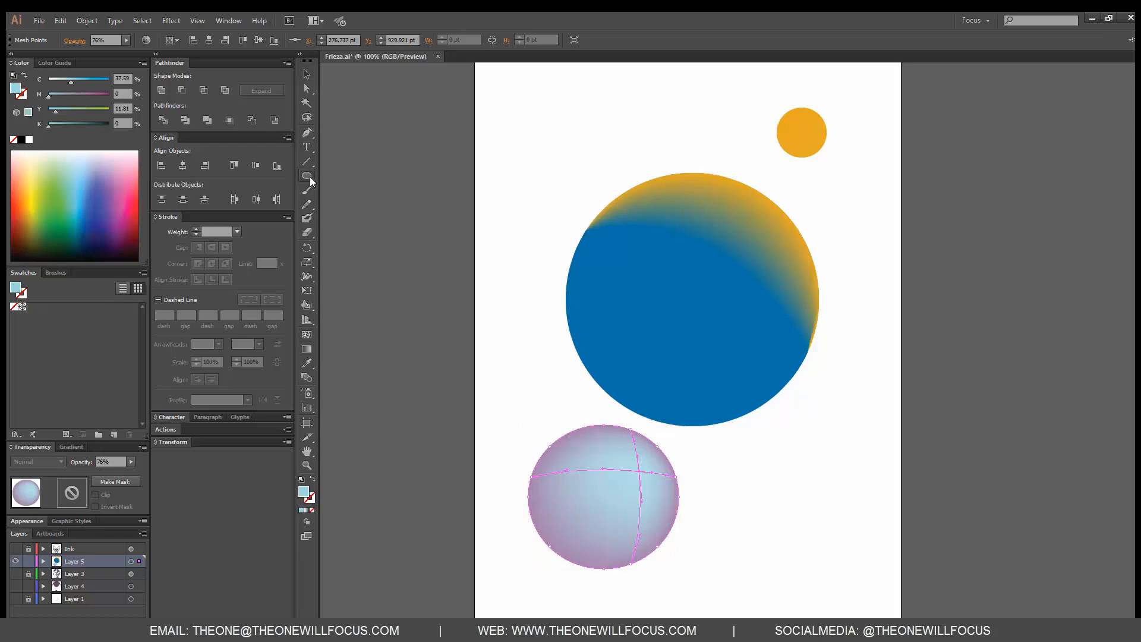
drag(309, 176, 352, 176)
mouse_move(489, 416)
mouse_down()
mouse_move(676, 581)
mouse_move(703, 576)
mouse_up()
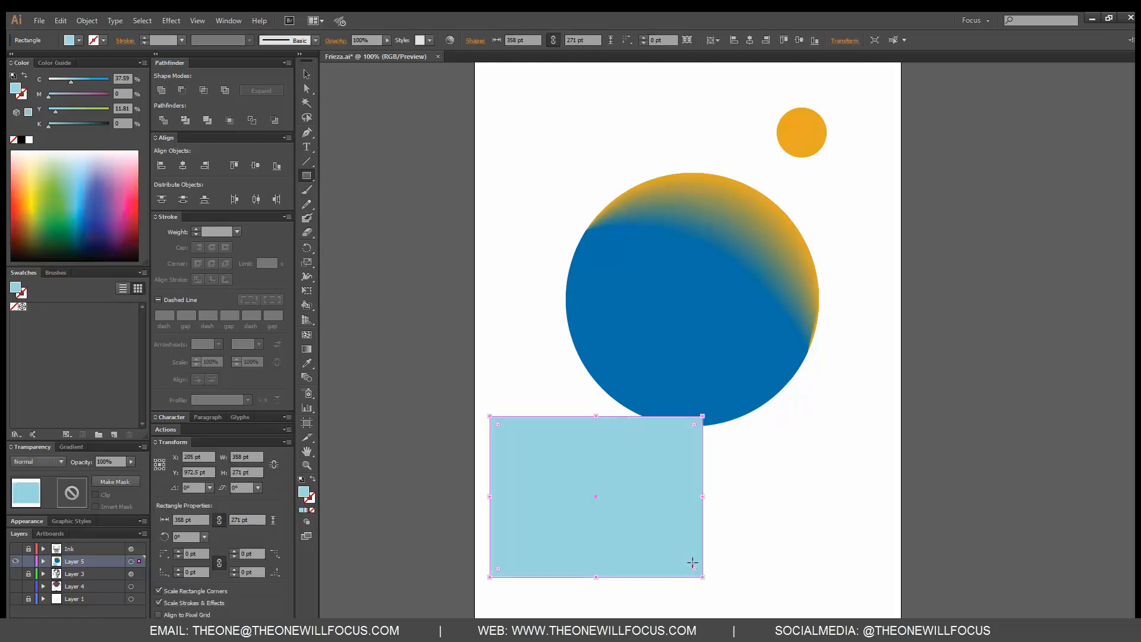
key(ctrl+shift+bracketleft)
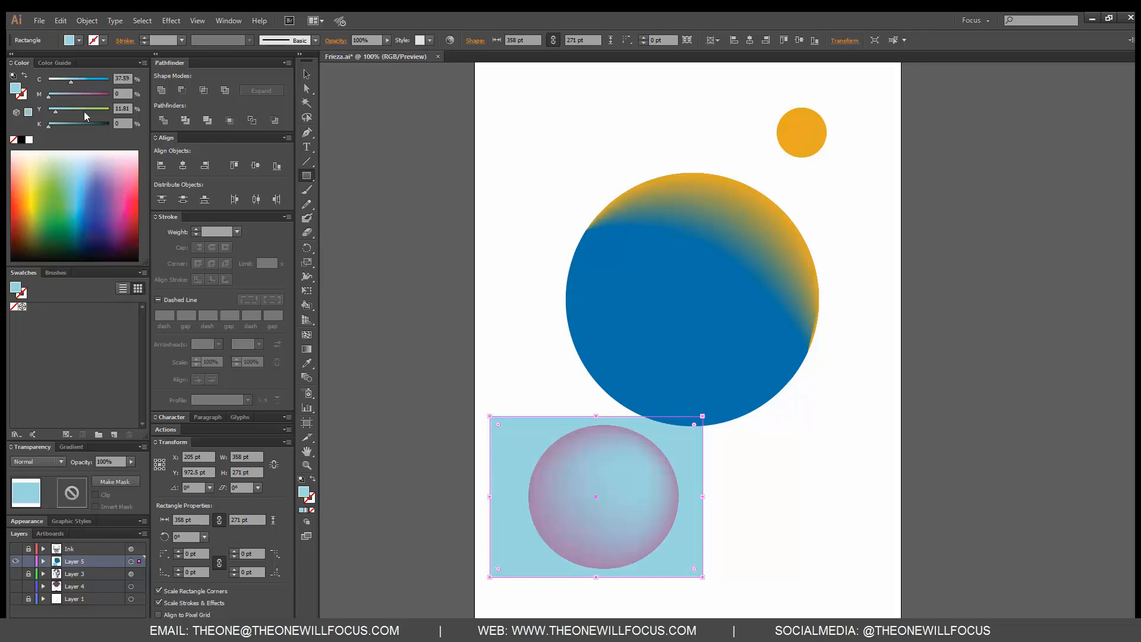
click(90, 95)
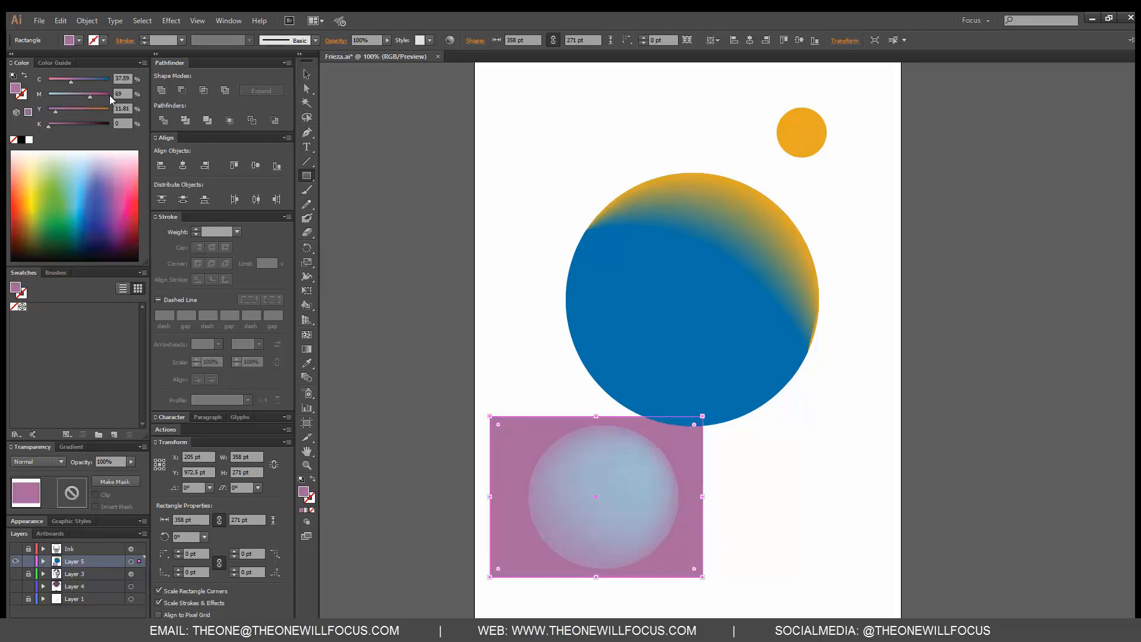
click(306, 74)
click(773, 539)
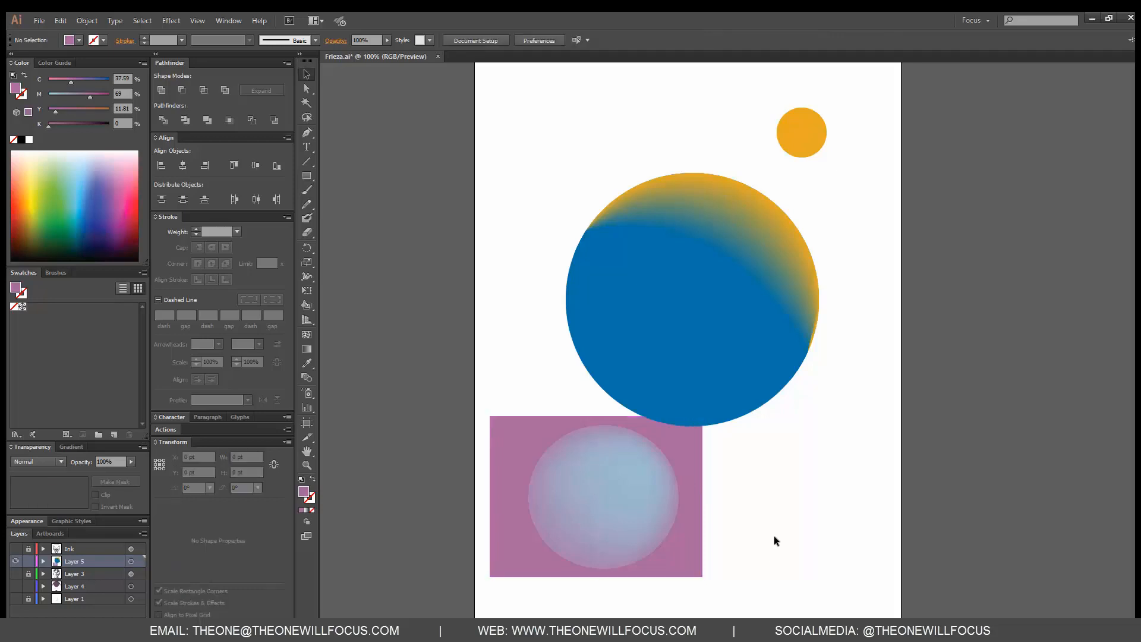
- Raise the opacity of the mesh point in the ellipse's upper-right part to 100%
click(632, 491)
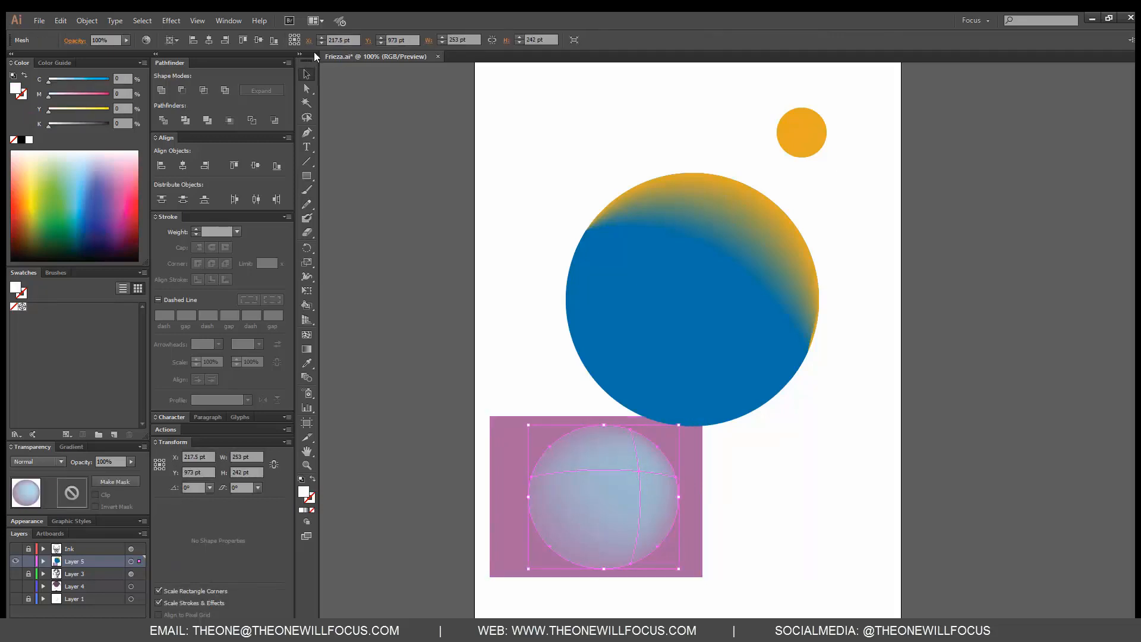
click(308, 88)
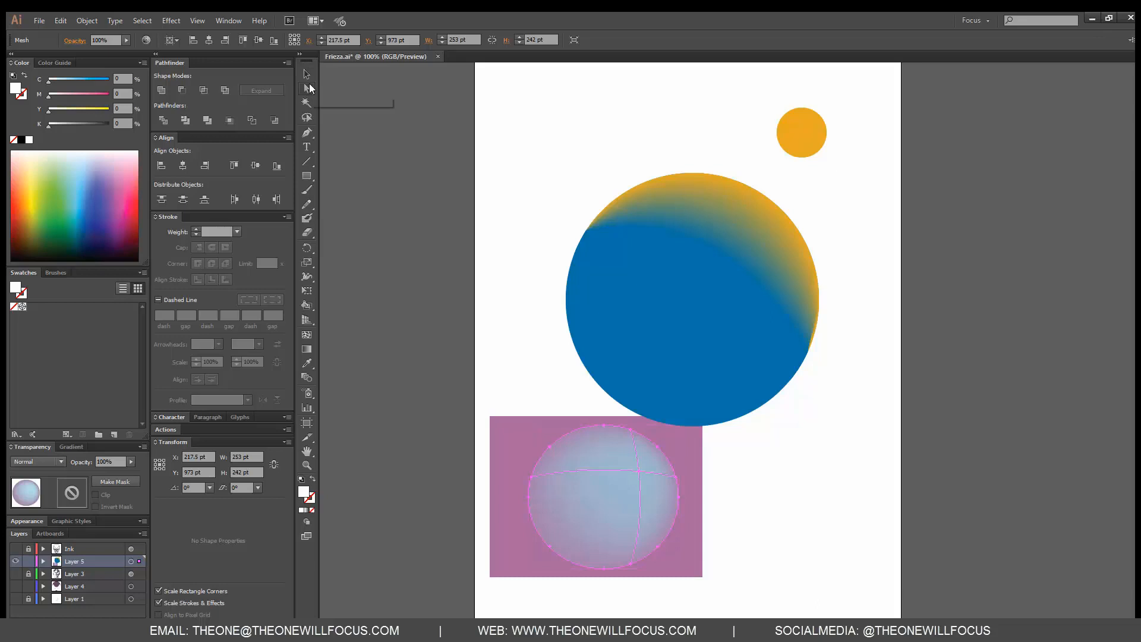
click(639, 471)
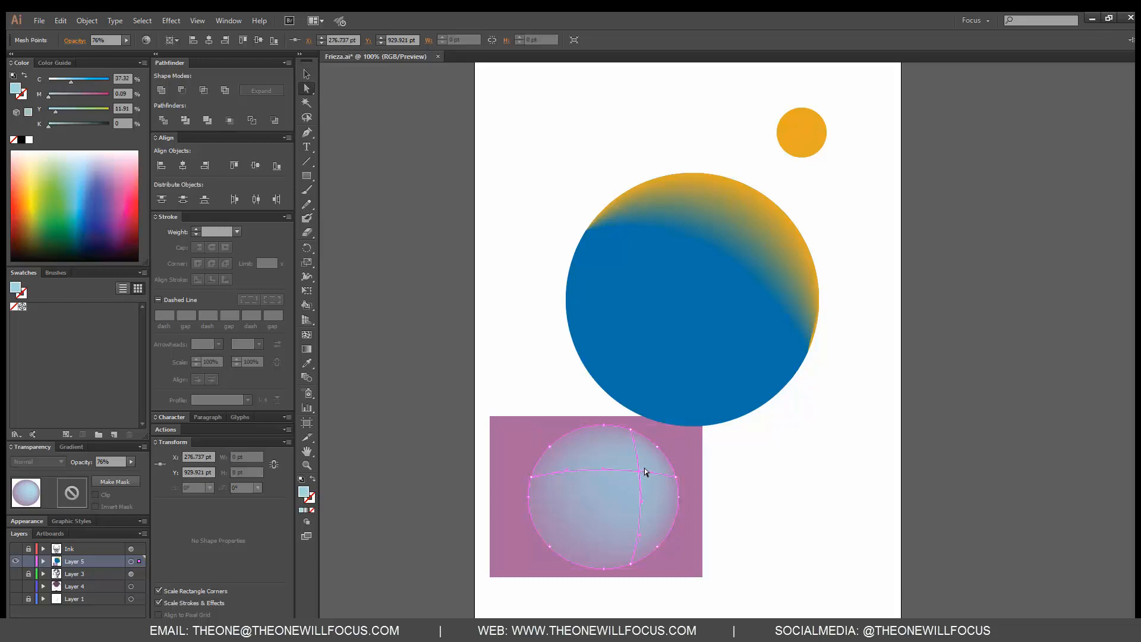
click(130, 461)
drag(130, 469, 139, 471)
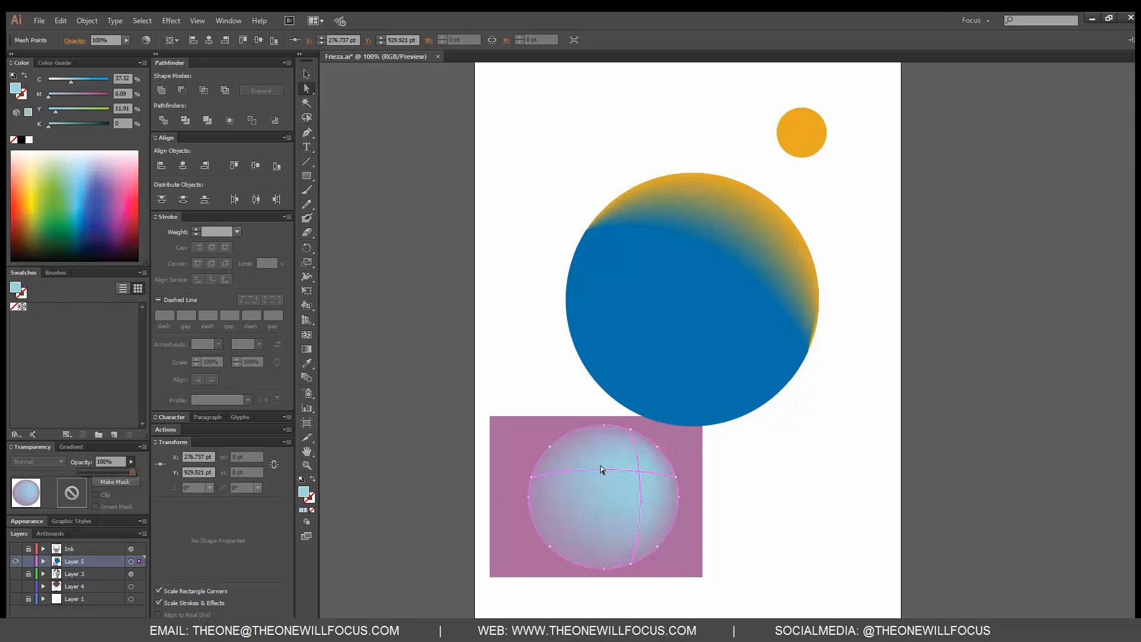
click(504, 460)
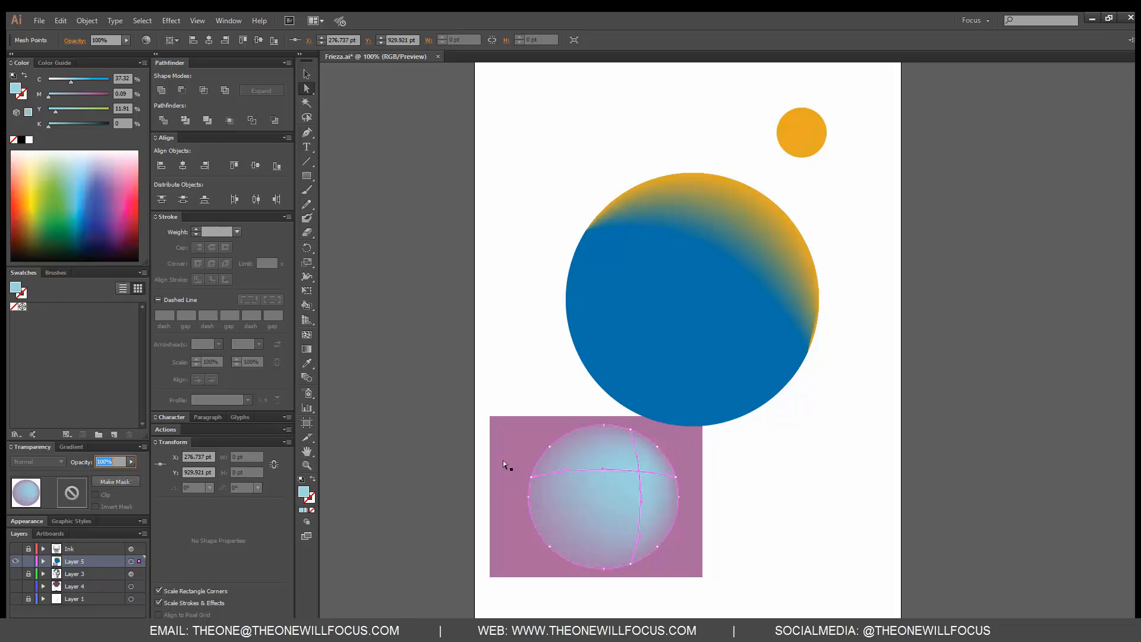
- Set the cyan value of the rectangle behind the mesh ellipse to 100%
click(509, 305)
click(520, 444)
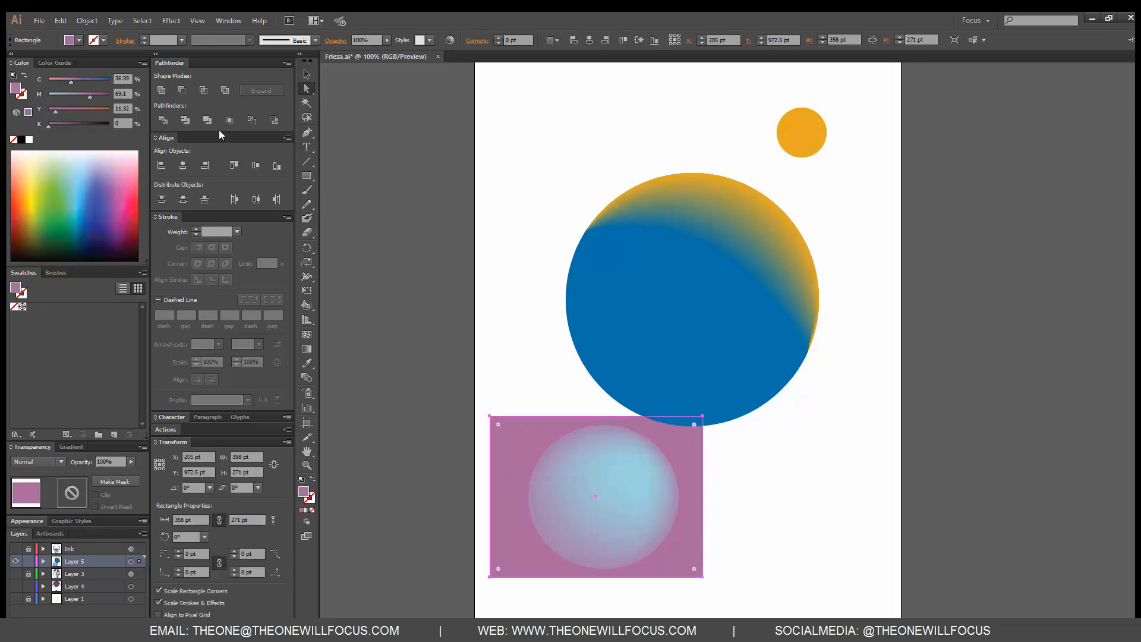
drag(85, 77, 109, 78)
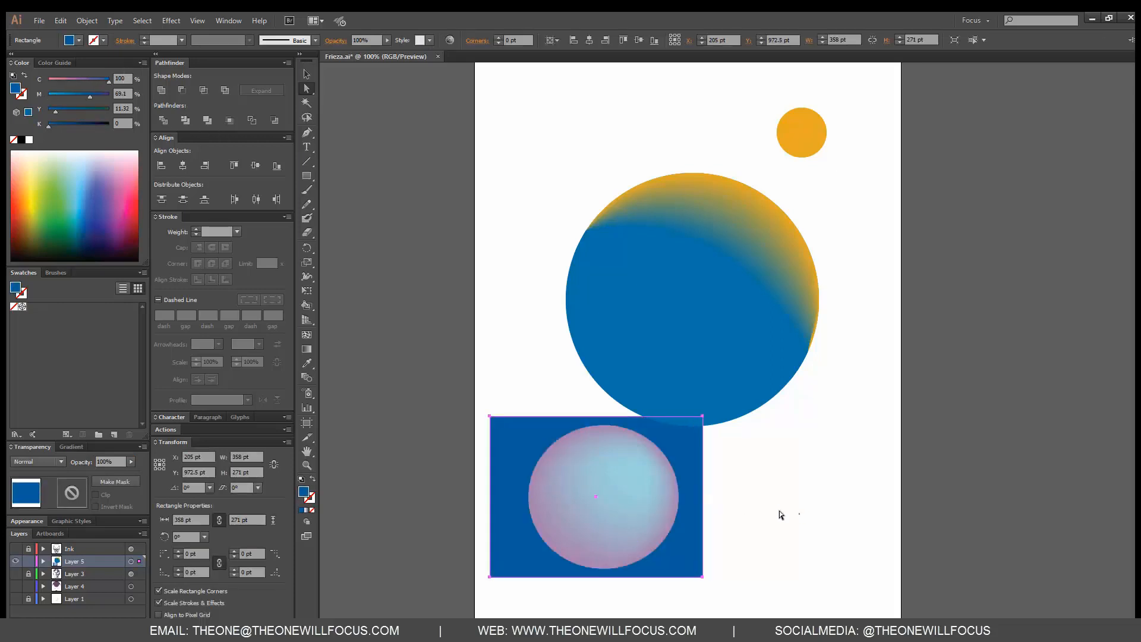
click(779, 515)
- Lower the opacity of the ellipse's upper-right mesh point to 40%
click(617, 486)
click(640, 471)
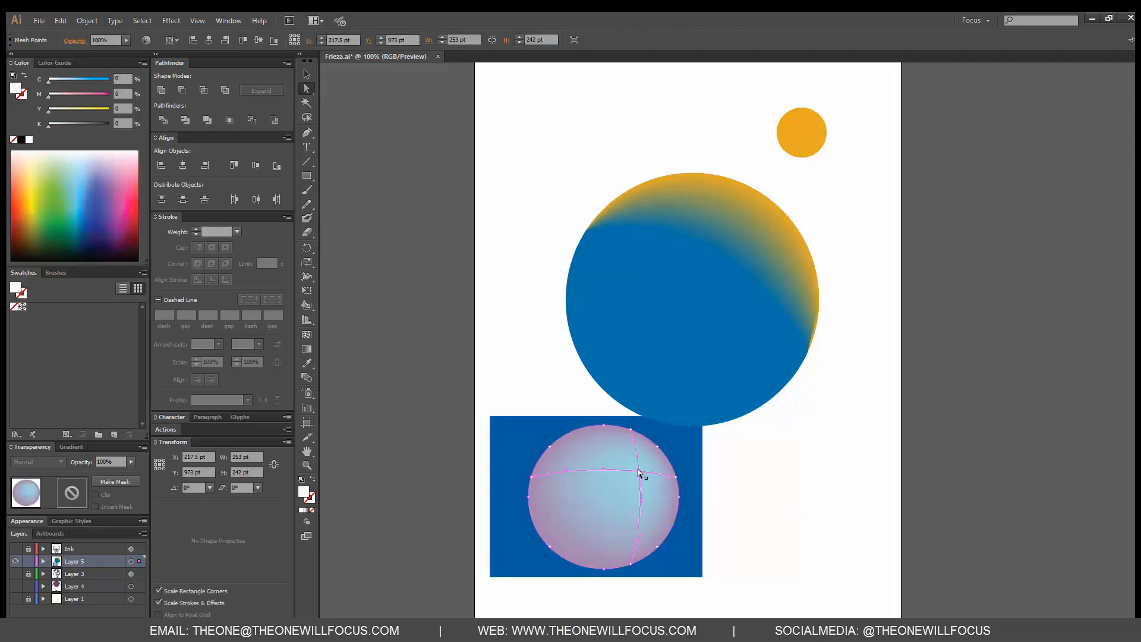
click(131, 461)
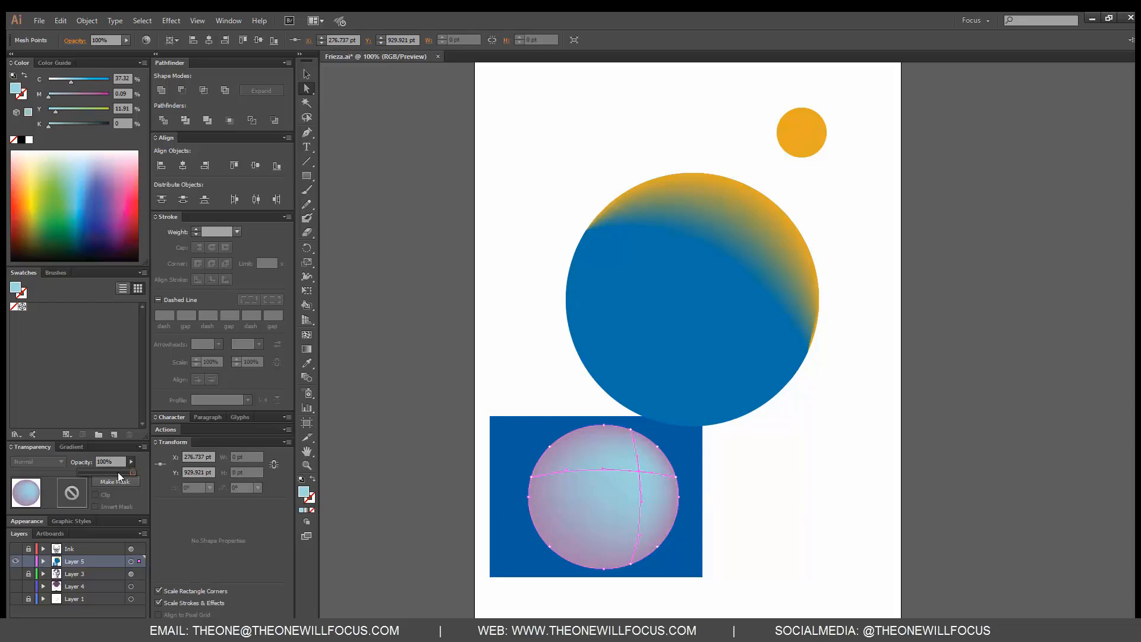
drag(103, 469, 103, 470)
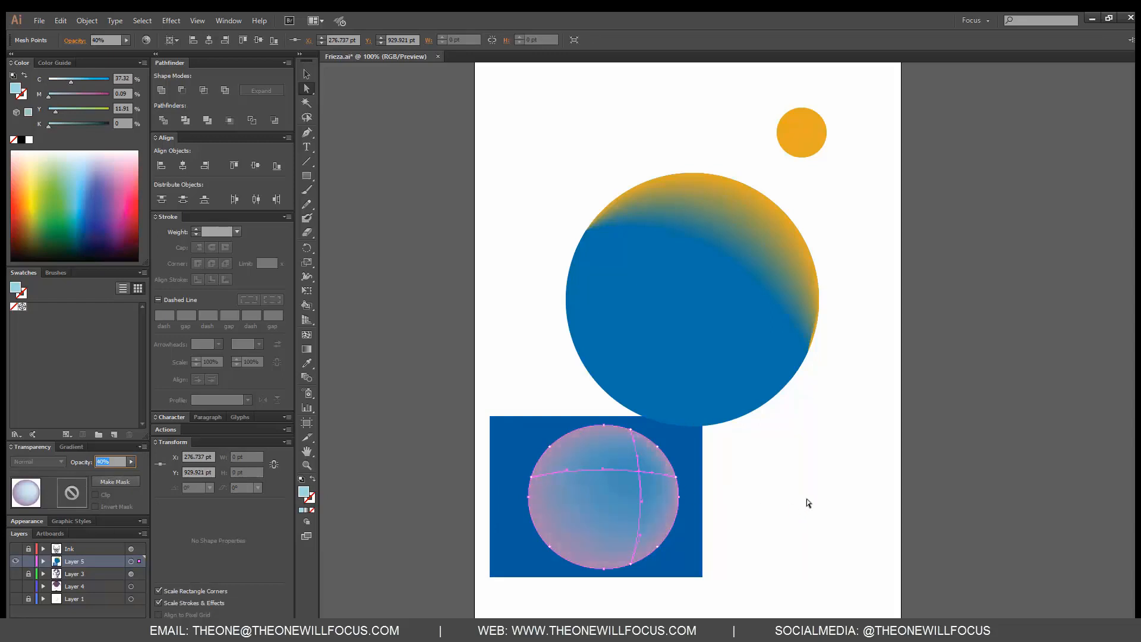
click(807, 499)
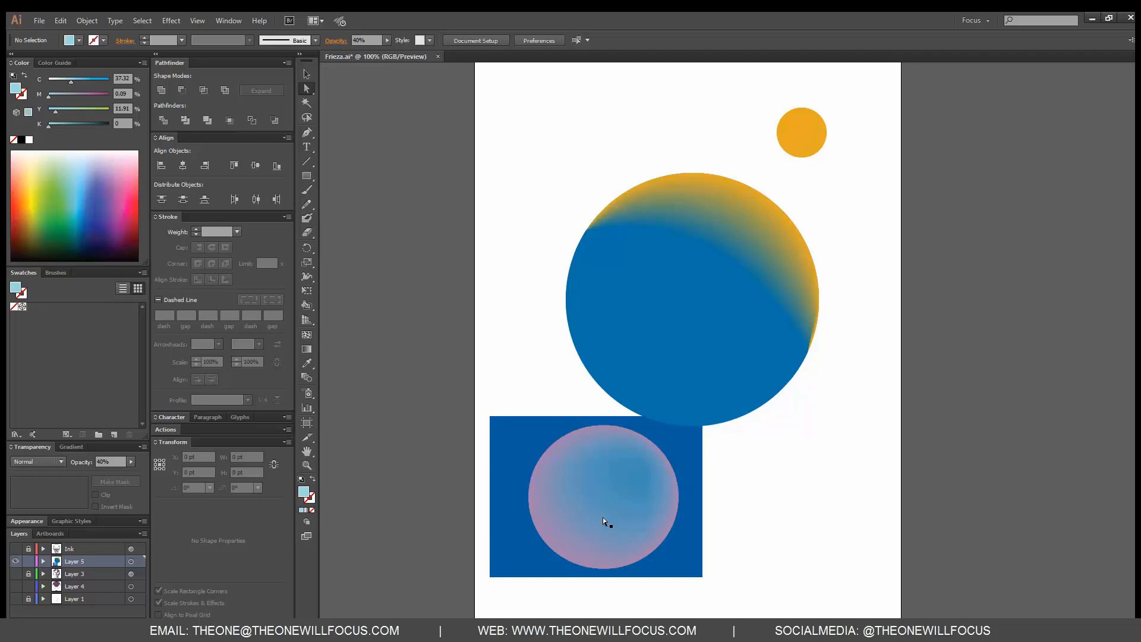
- Recolor the ellipse's upper-right mesh point orange with cyan 0%, magenta 31% and yellow 100%, and set its opacity to 100%
click(618, 484)
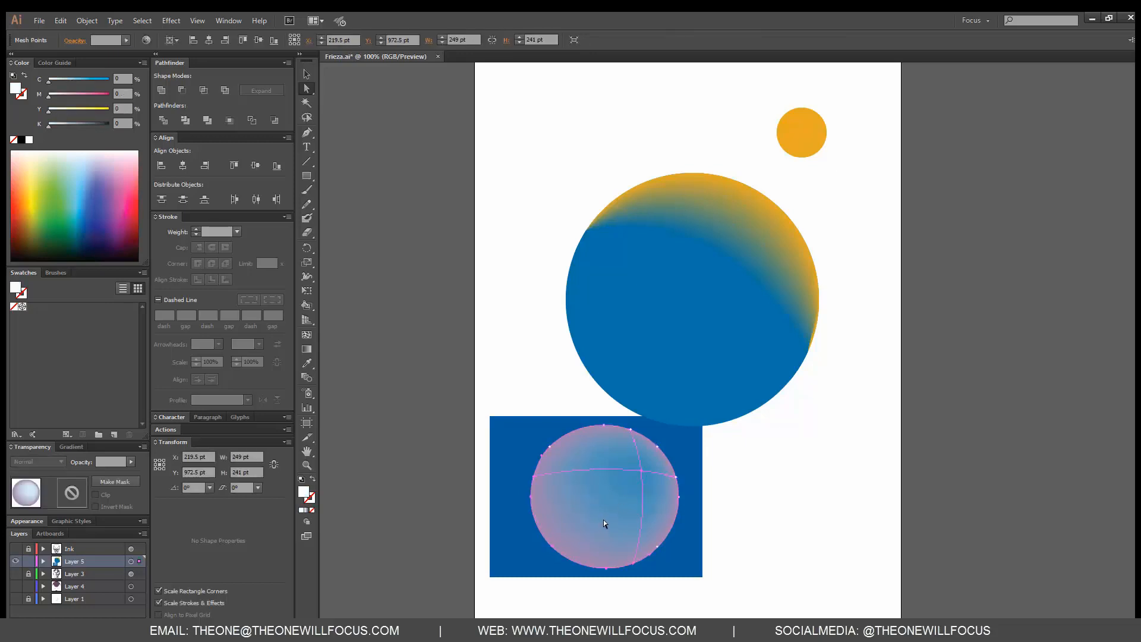
click(641, 469)
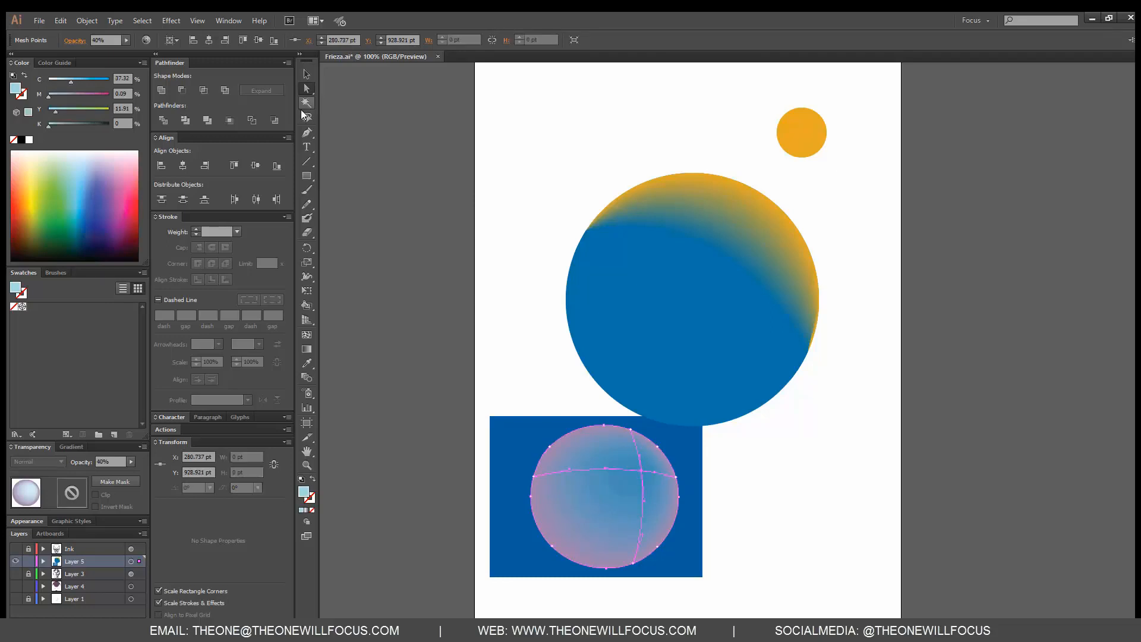
click(111, 108)
click(66, 93)
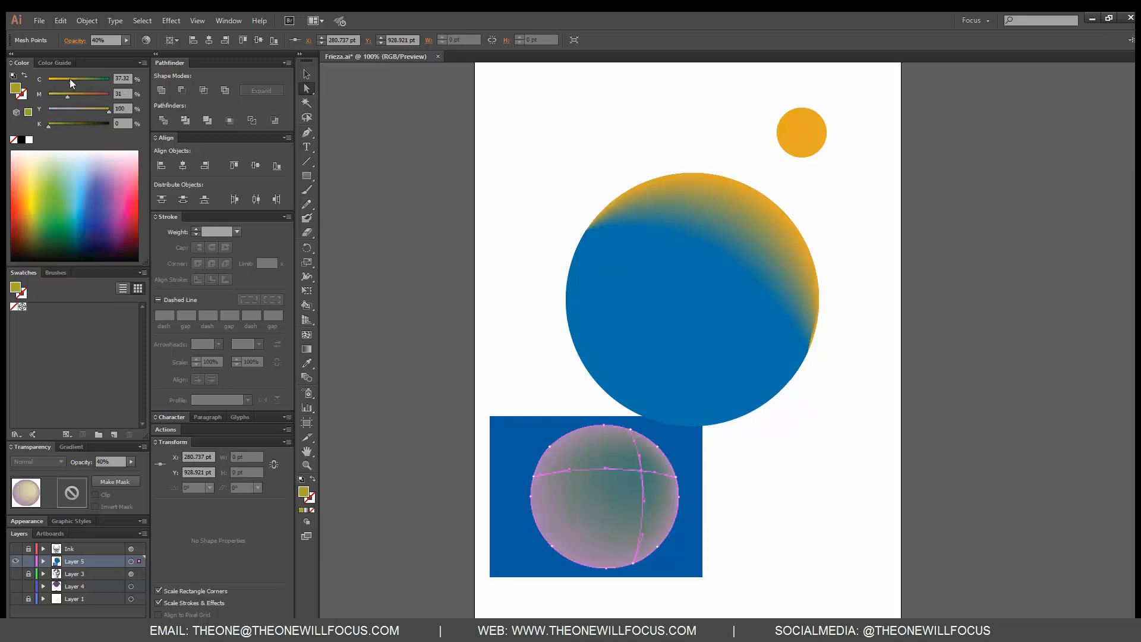
drag(70, 79, 48, 79)
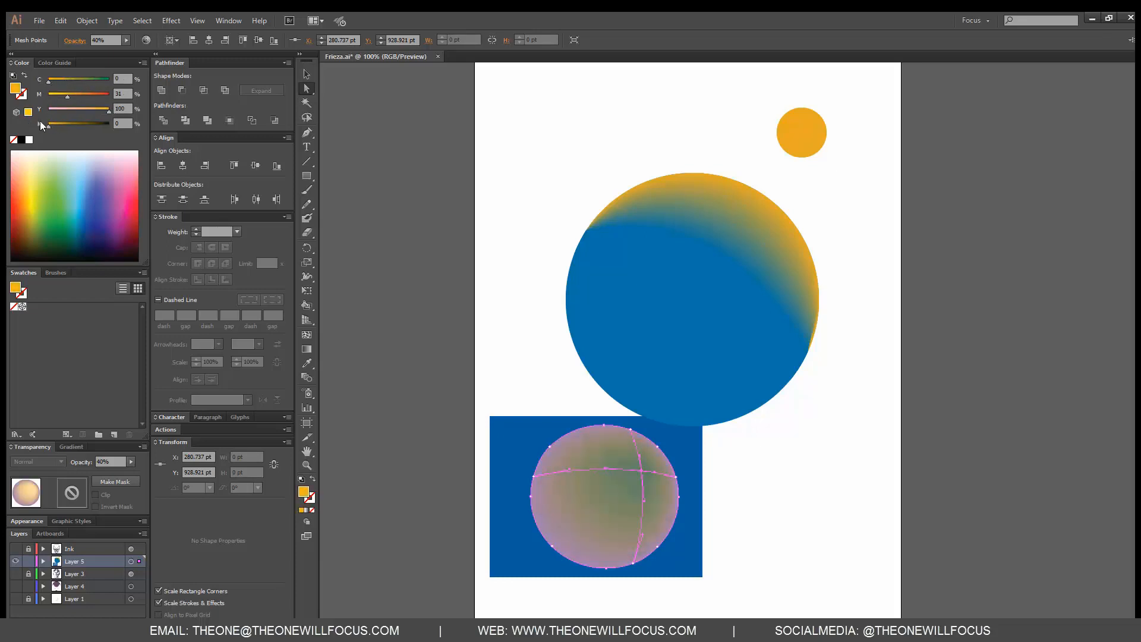
click(131, 462)
click(134, 473)
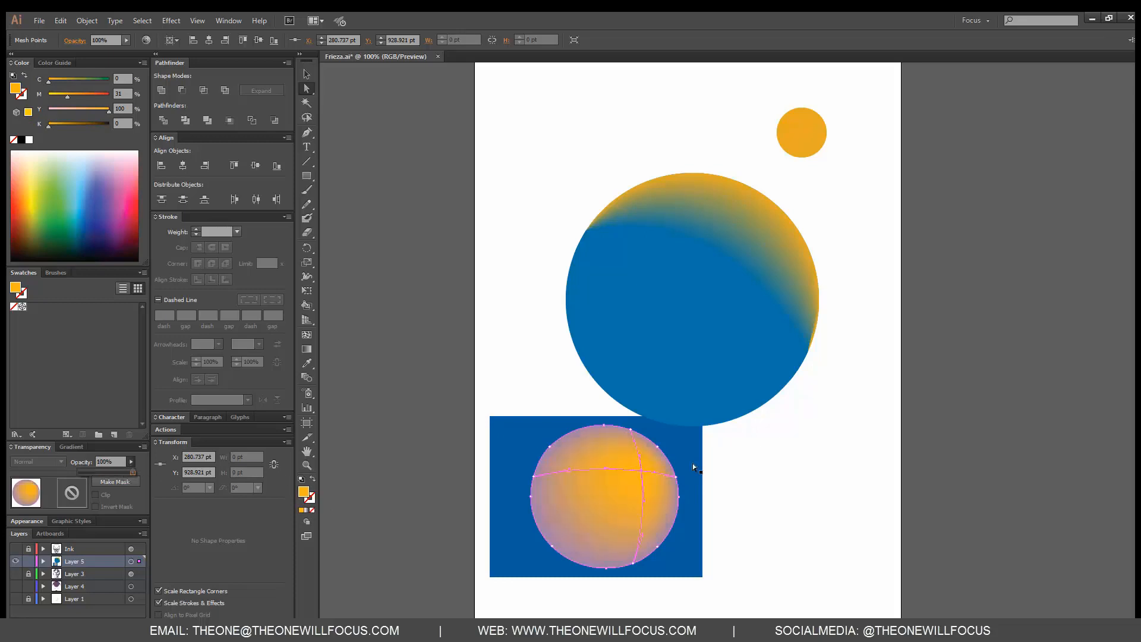
- Delete the blue rectangle behind the mesh ellipse and move the small orange circle down to the large sphere's lower edge
click(695, 542)
key(Delete)
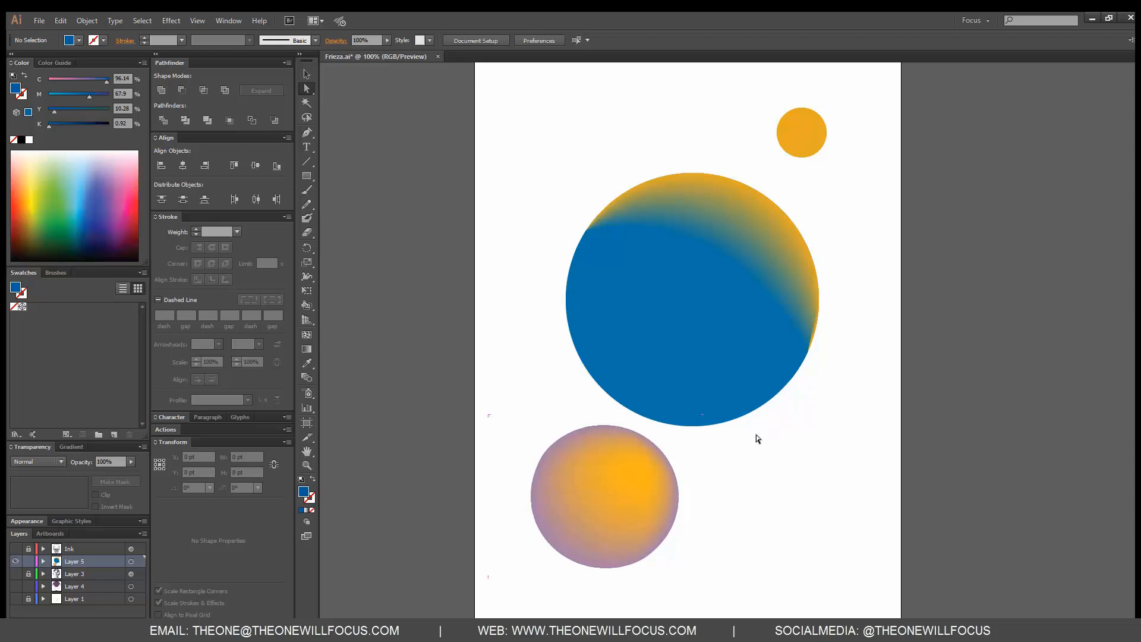
drag(804, 135, 685, 402)
- Move the large blended sphere to the artboard's upper-right corner and shift the small orange circle slightly up and to the right
drag(714, 289, 739, 251)
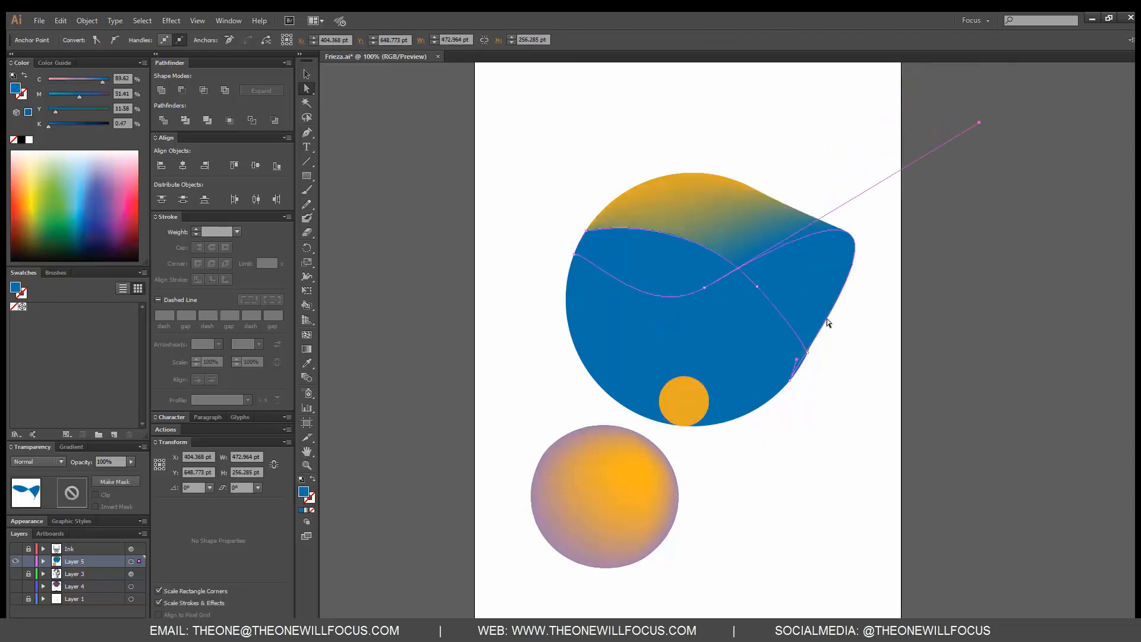
key(ctrl+z)
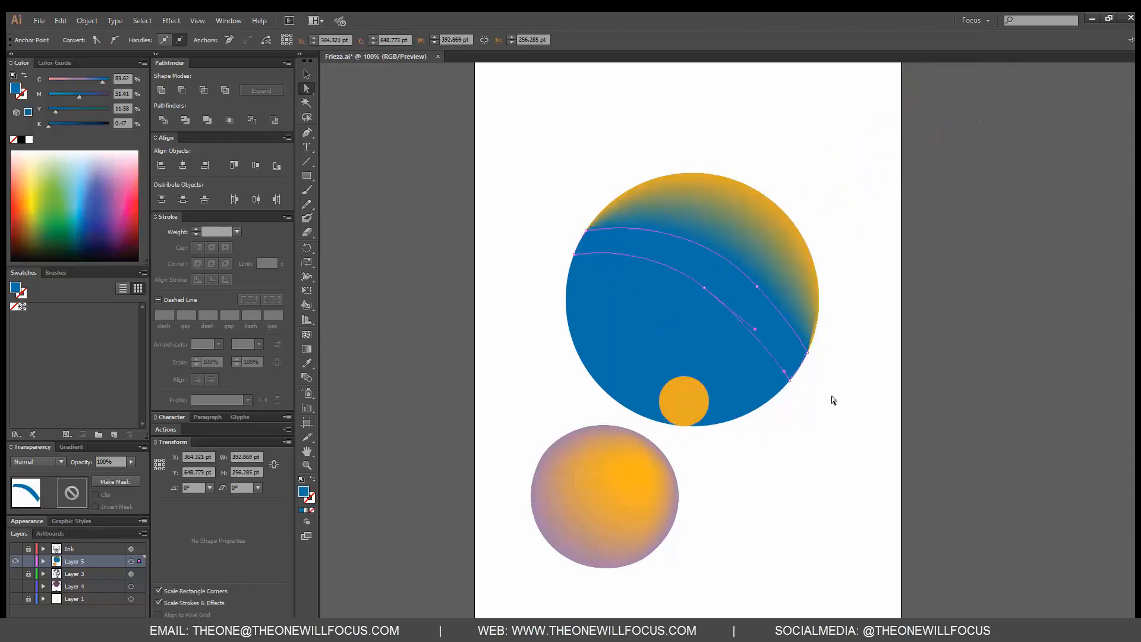
click(306, 75)
drag(503, 143, 815, 349)
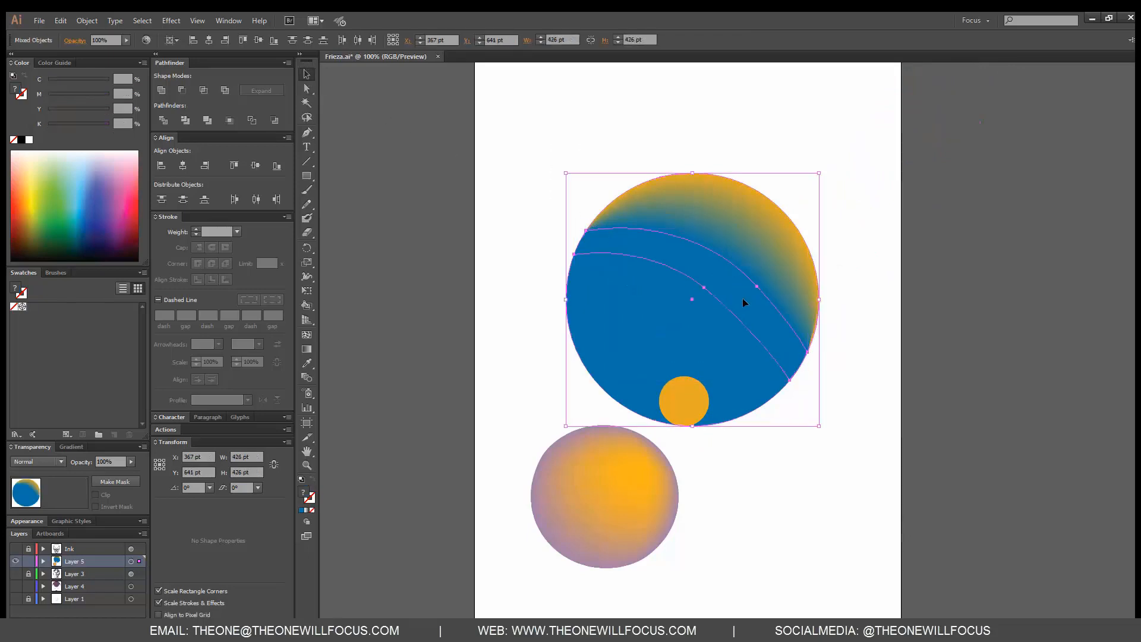
drag(743, 298, 833, 173)
click(834, 440)
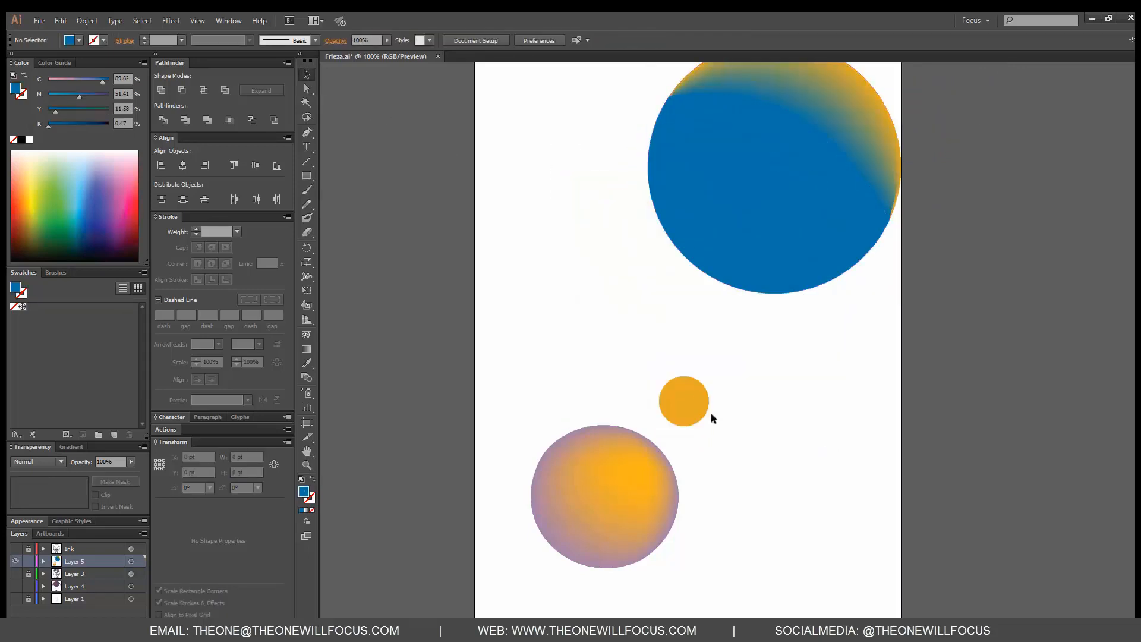
mouse_move(686, 403)
mouse_down()
mouse_move(668, 437)
mouse_move(705, 398)
mouse_up()
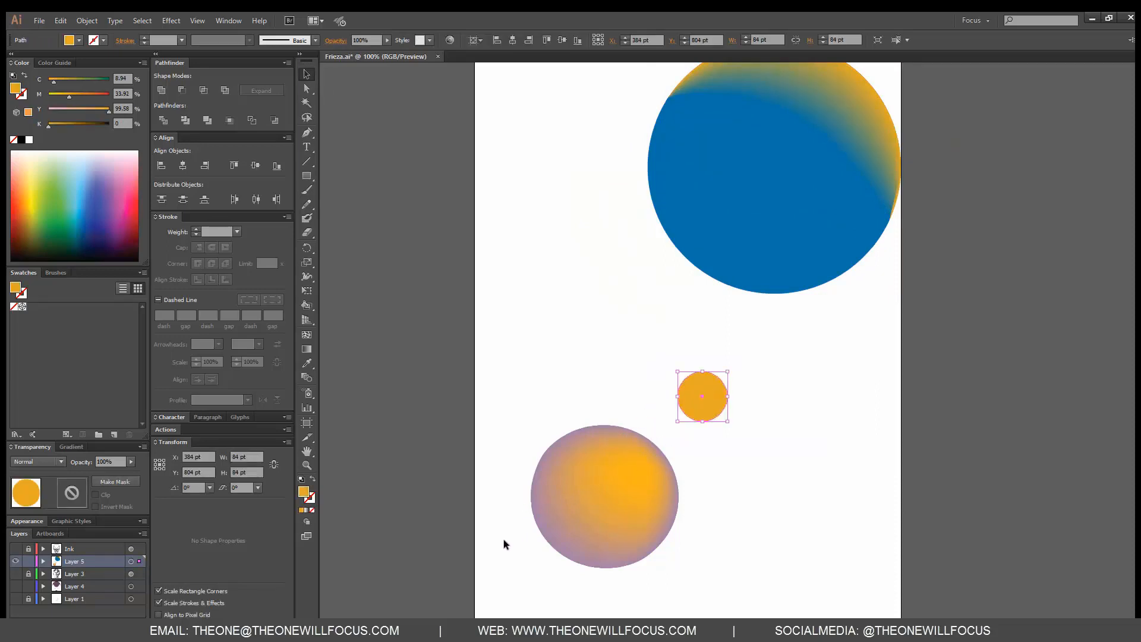
- Draw a flat, closed cast-shadow shape with the Pen tool at the lower-left base of the mesh sphere
key(ctrl+shift+a)
key(p)
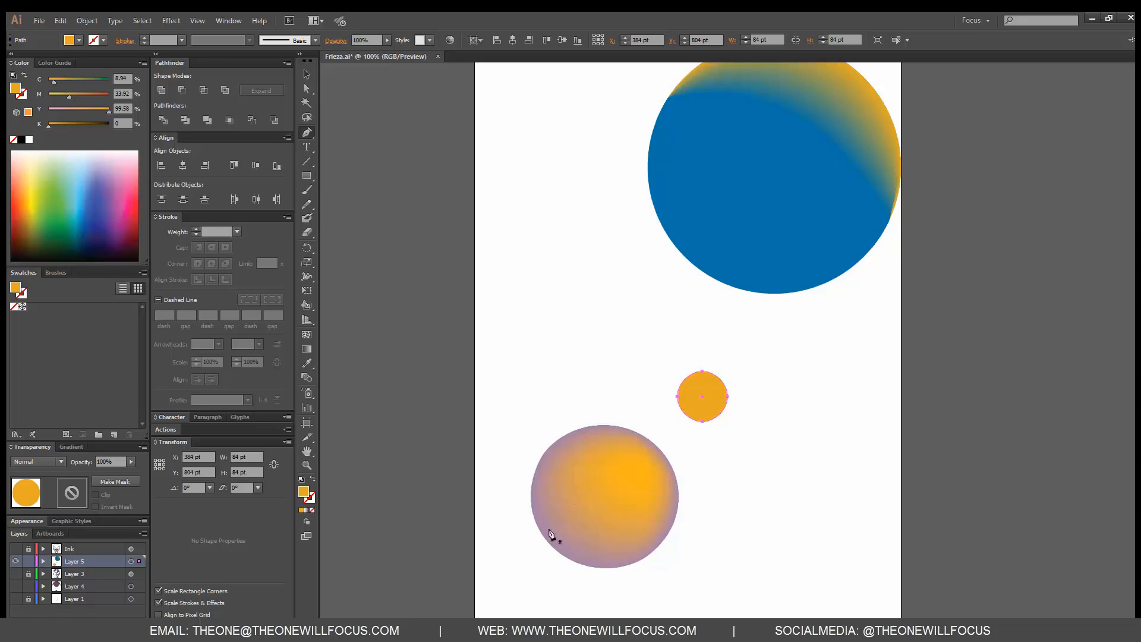
drag(542, 550, 513, 572)
key(ctrl+z)
click(541, 551)
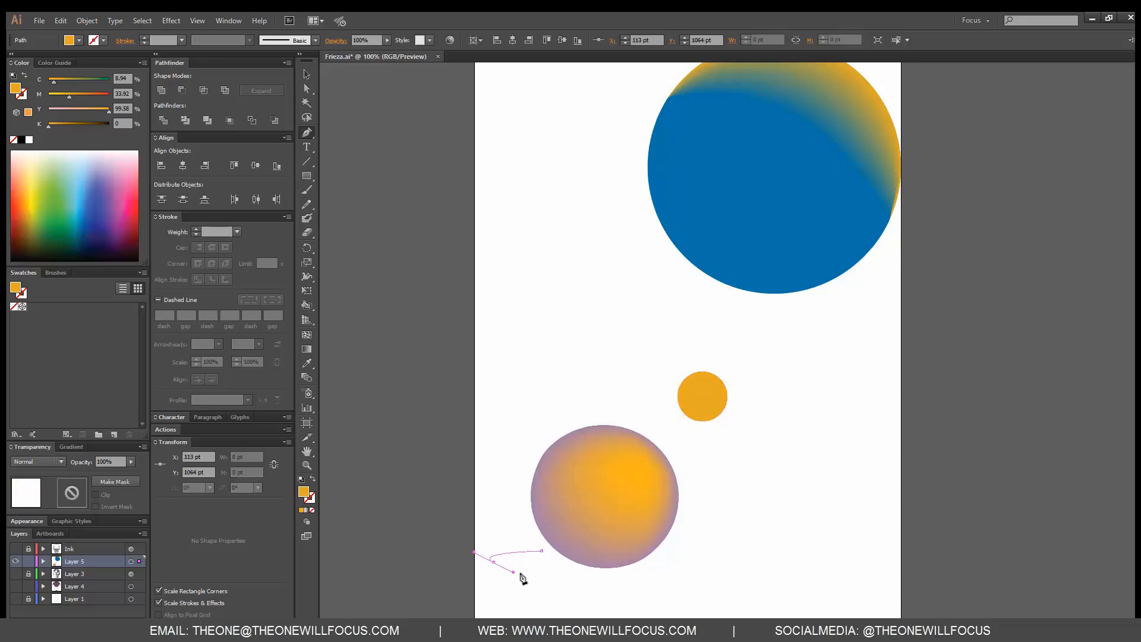
click(600, 570)
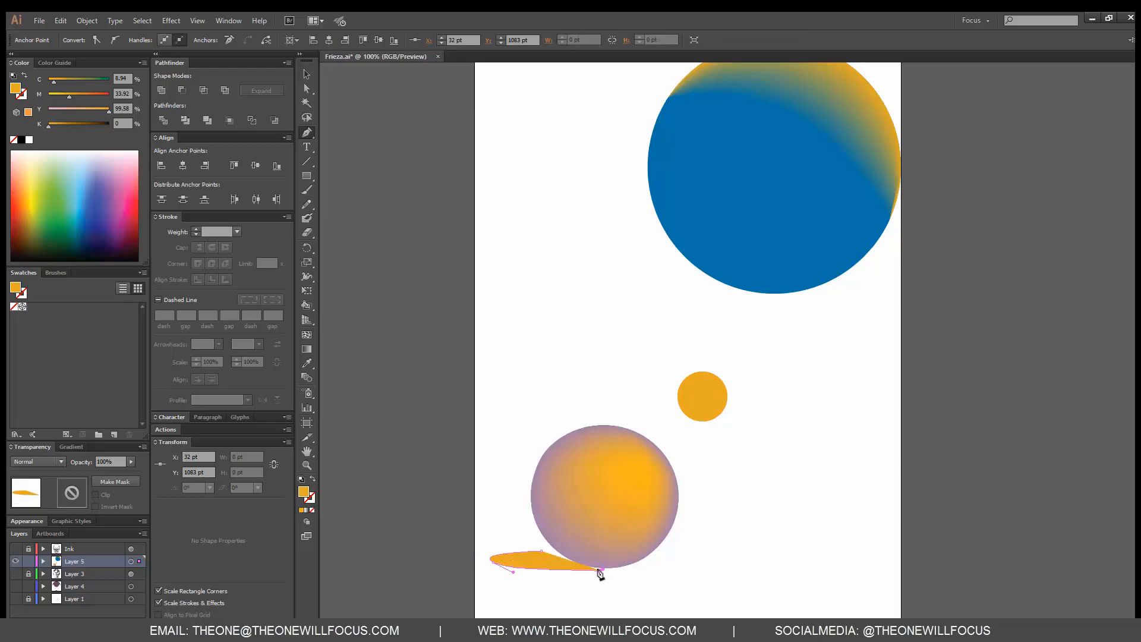
click(553, 552)
click(543, 555)
- Fill the cast-shadow shape with the purple sampled from the mesh sphere's lower-left edge
click(308, 364)
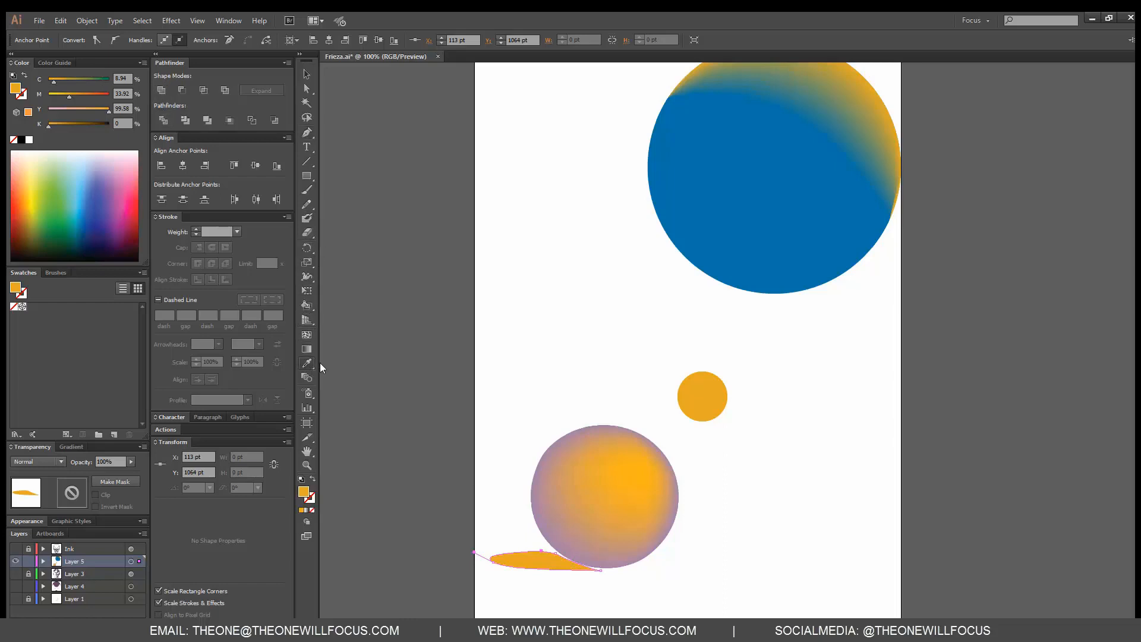
click(551, 527)
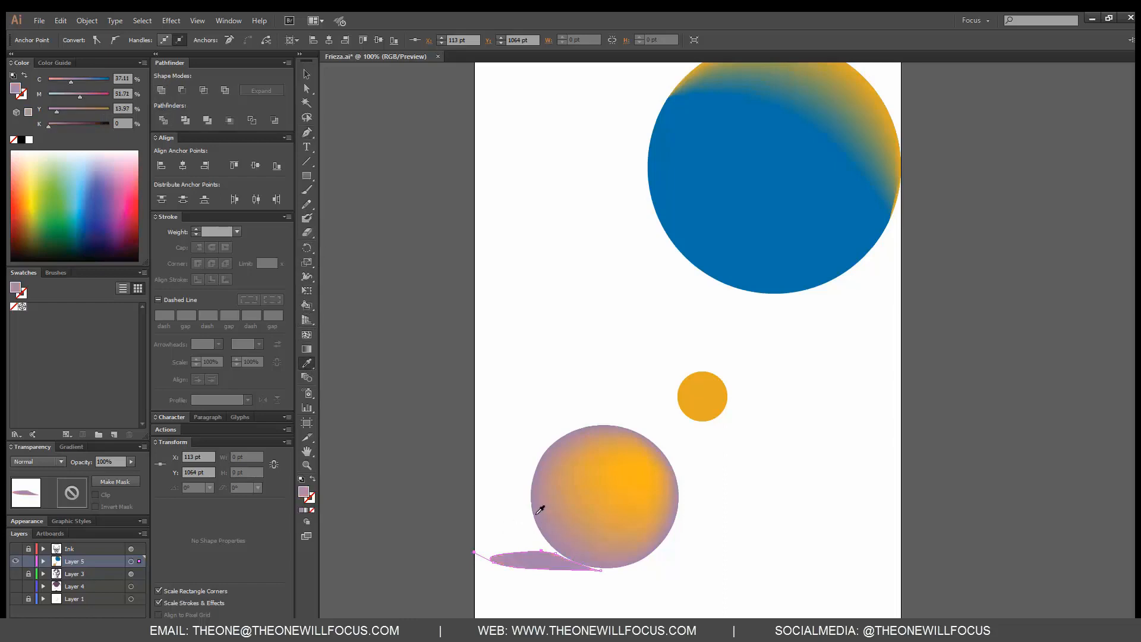
click(307, 70)
click(826, 551)
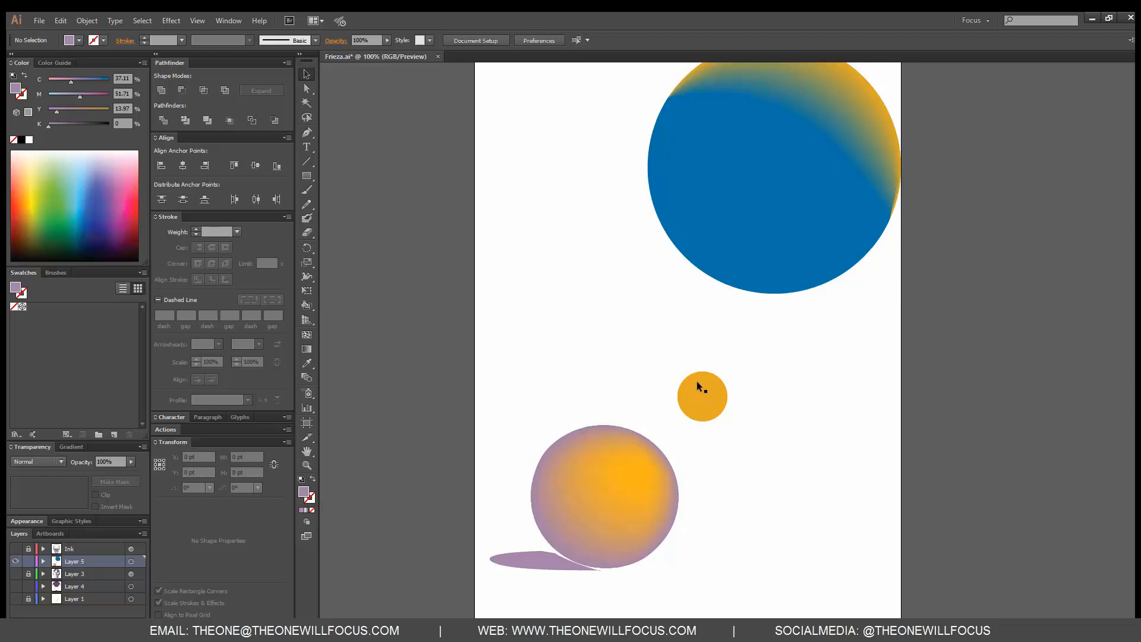
- Place a 41 pt copy of the orange circle left of the mesh sphere and fill it light blue with cyan 53%, magenta 0% and yellow 0%
drag(702, 395, 479, 516)
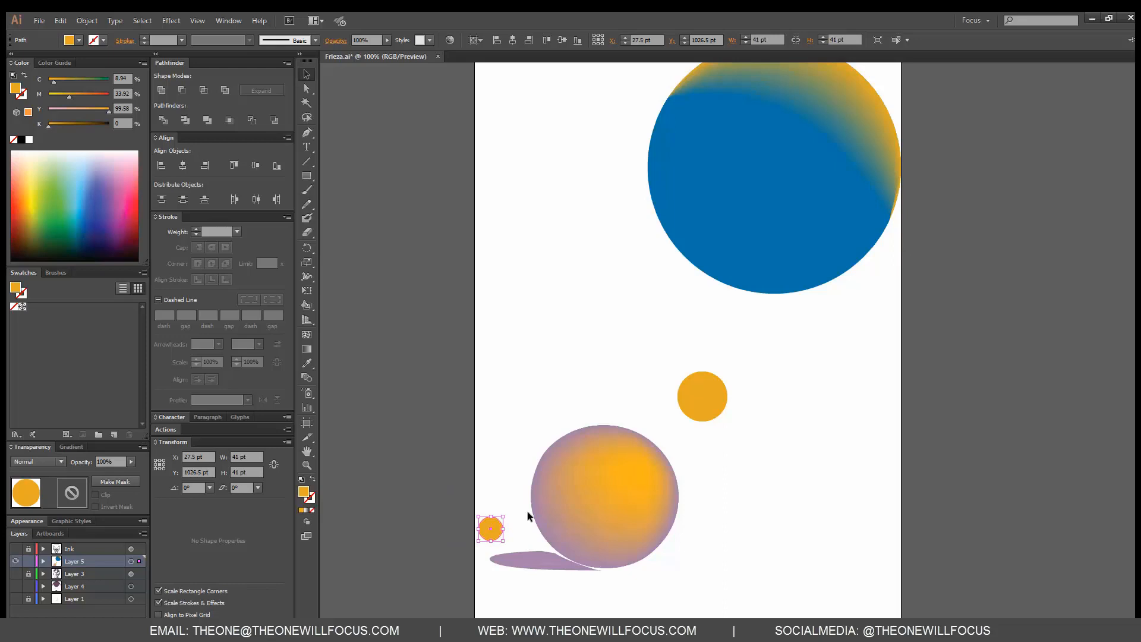
drag(89, 80, 37, 108)
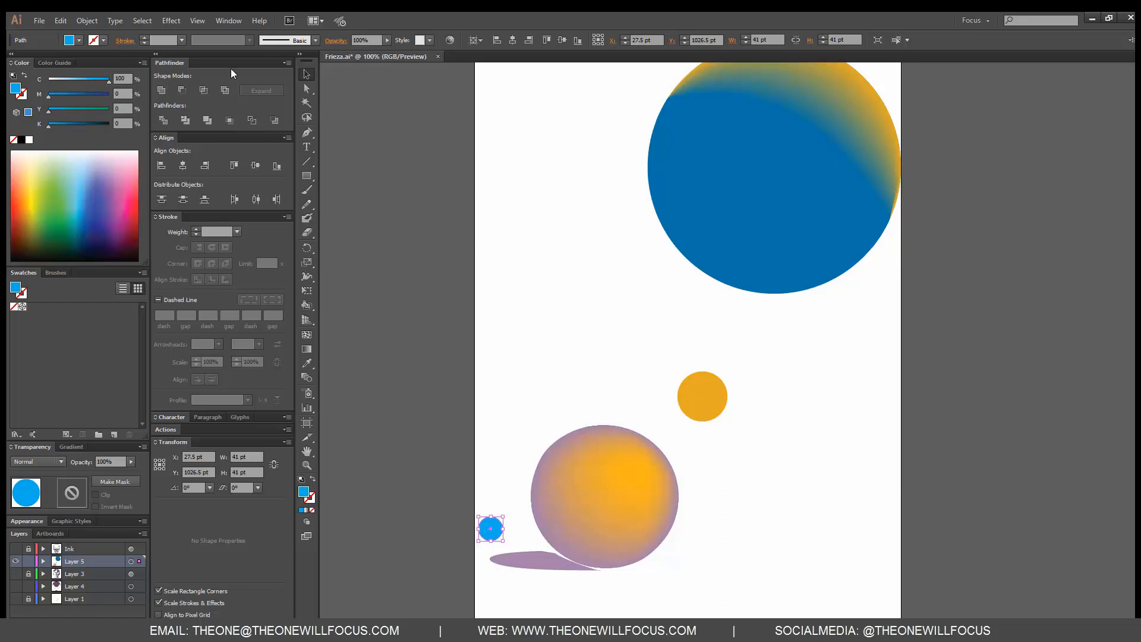
drag(84, 78, 80, 73)
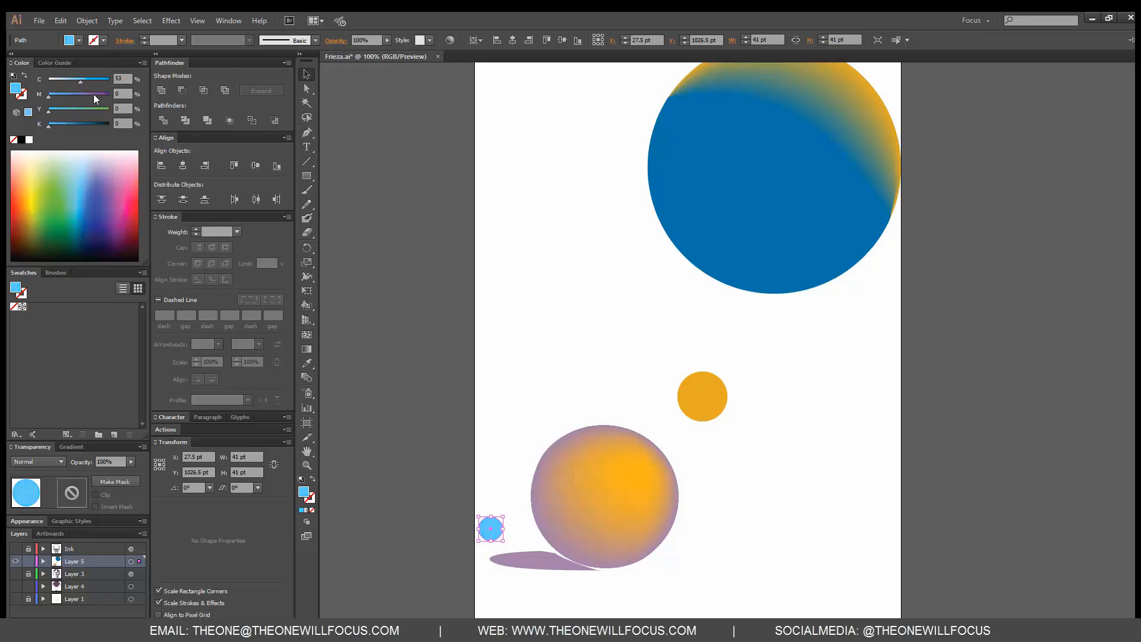
click(735, 523)
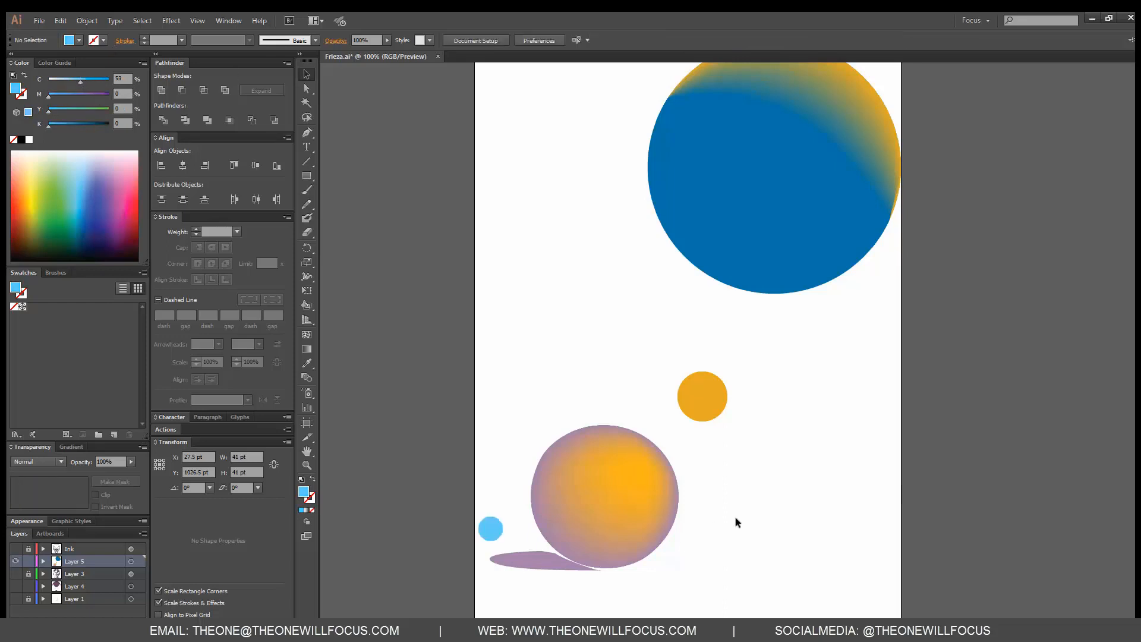
- Add a gradient mesh point in the lower-left part of the mesh sphere, facing the small blue circle
click(557, 527)
key(u)
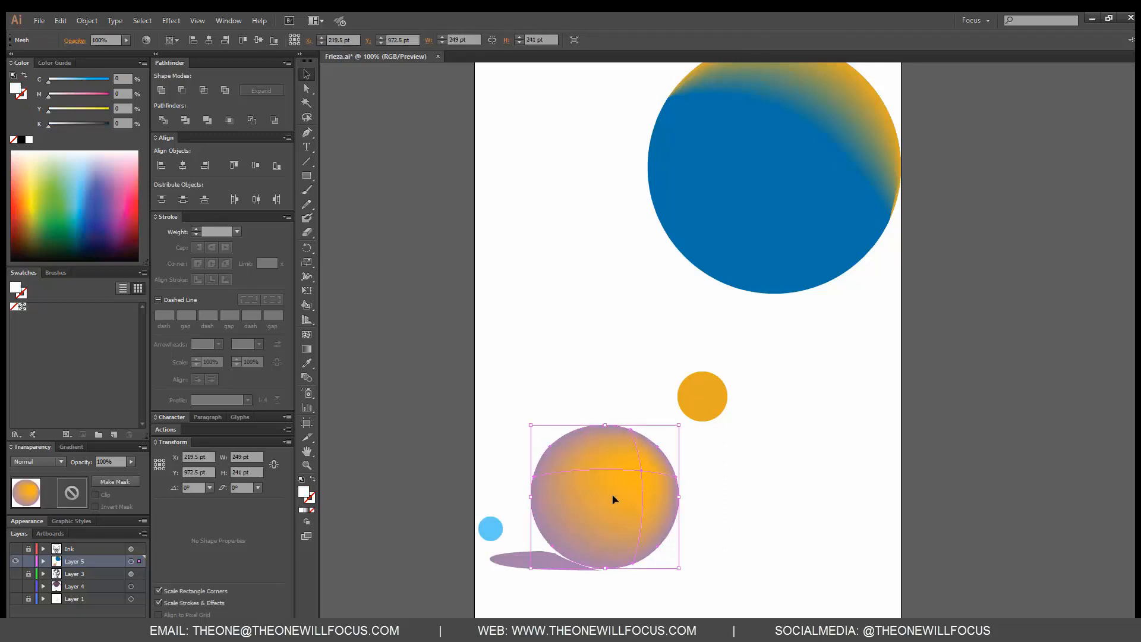
click(635, 465)
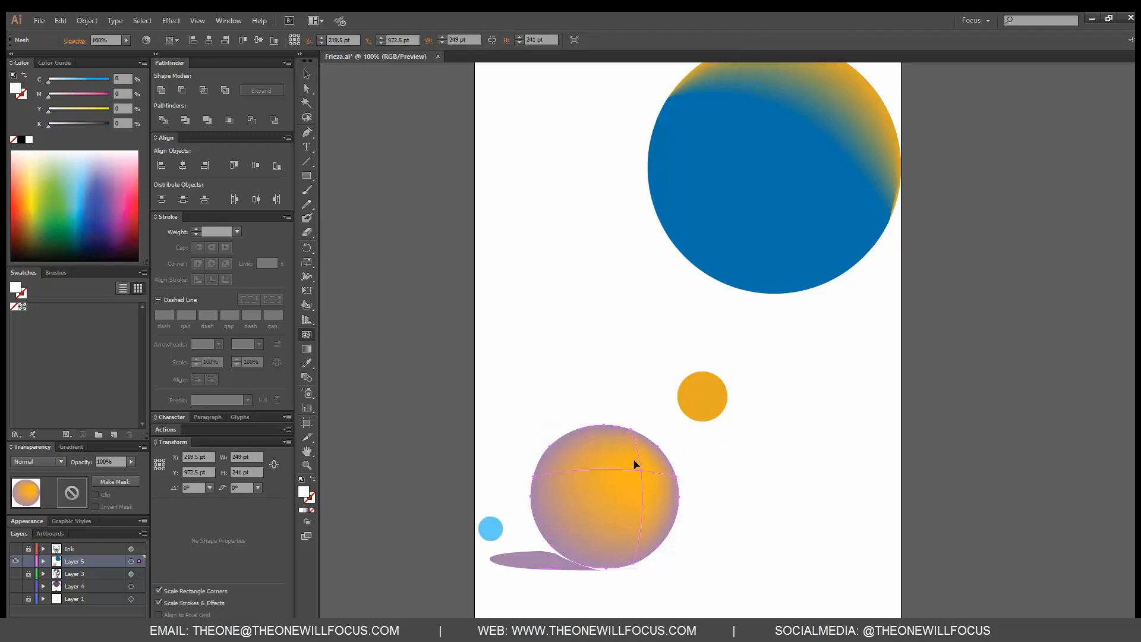
click(555, 528)
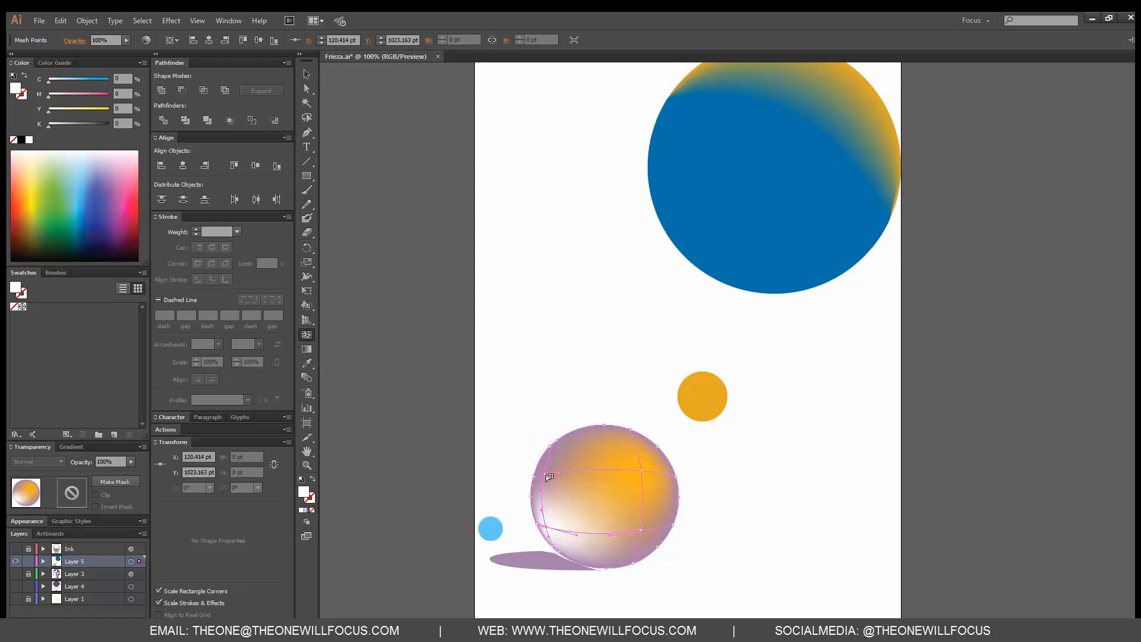
- Color the new lower-left mesh point of the sphere light blue with cyan 43%, and deselect the sphere
click(85, 80)
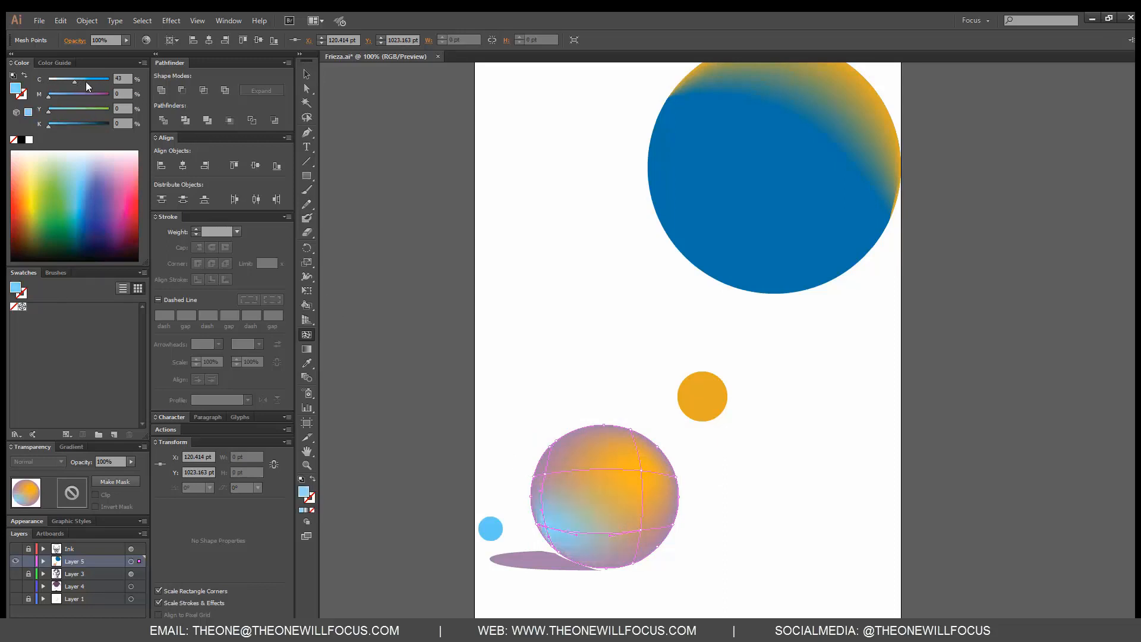
click(306, 74)
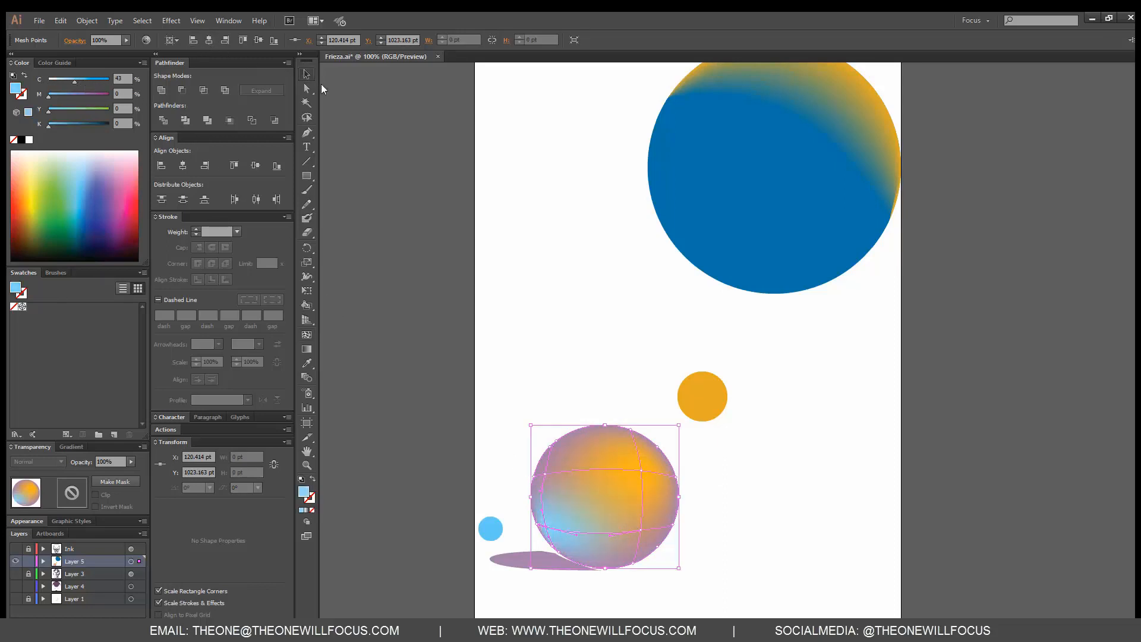
click(427, 143)
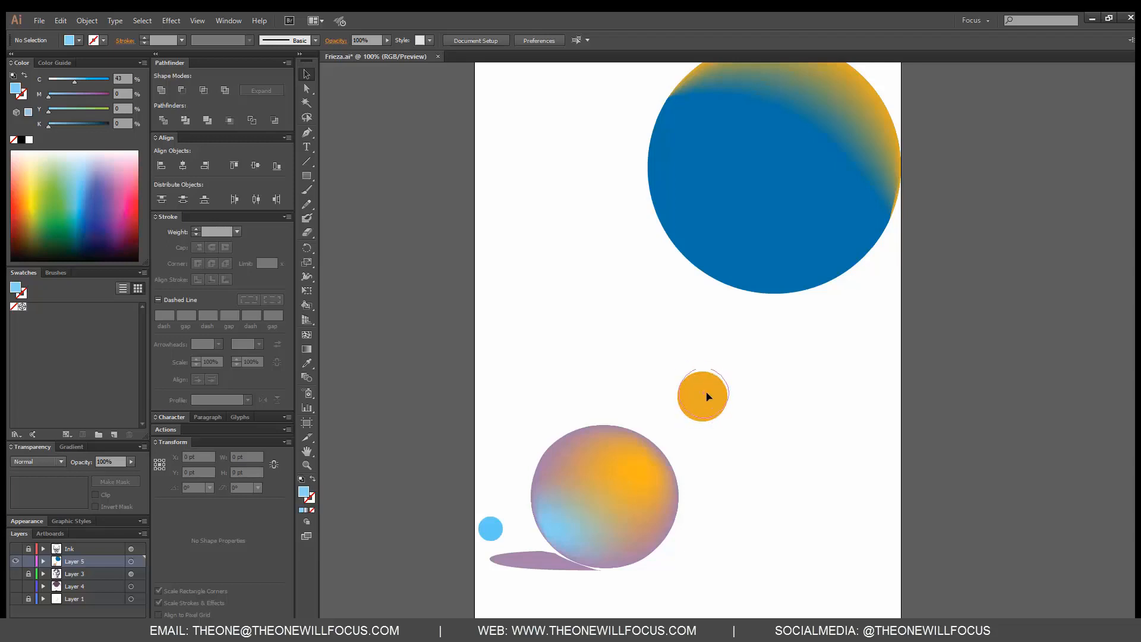
- Shift the orange circle slightly toward the lower right, and draw a straight diagonal Pen line across the mesh sphere from upper left to lower right
mouse_move(706, 392)
mouse_down()
mouse_move(698, 398)
mouse_move(712, 407)
mouse_up()
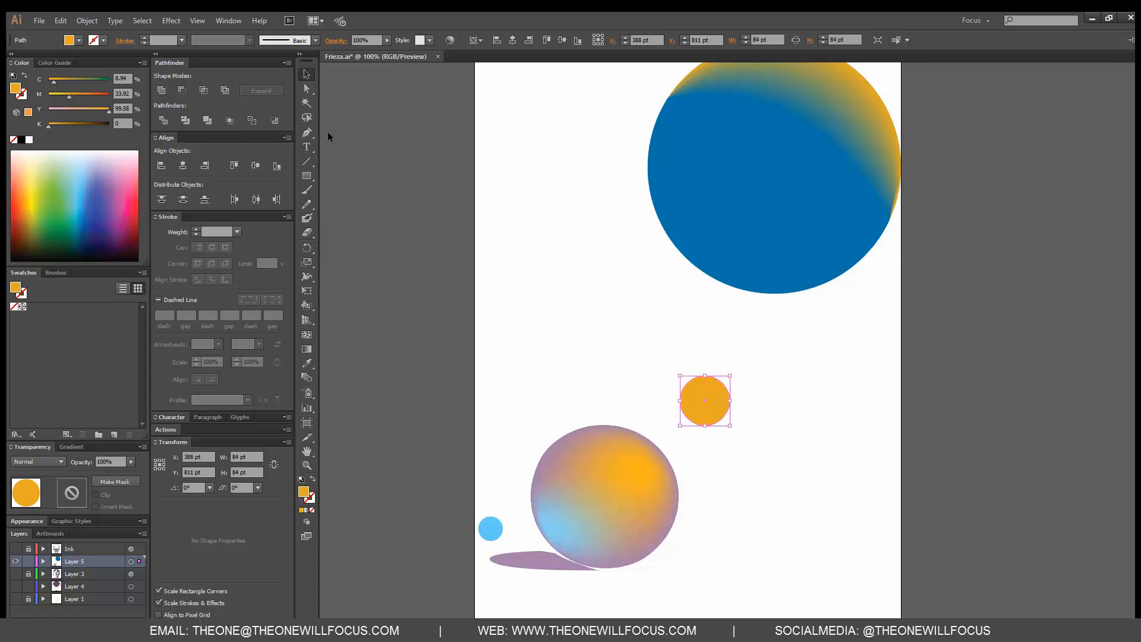
click(307, 132)
click(522, 427)
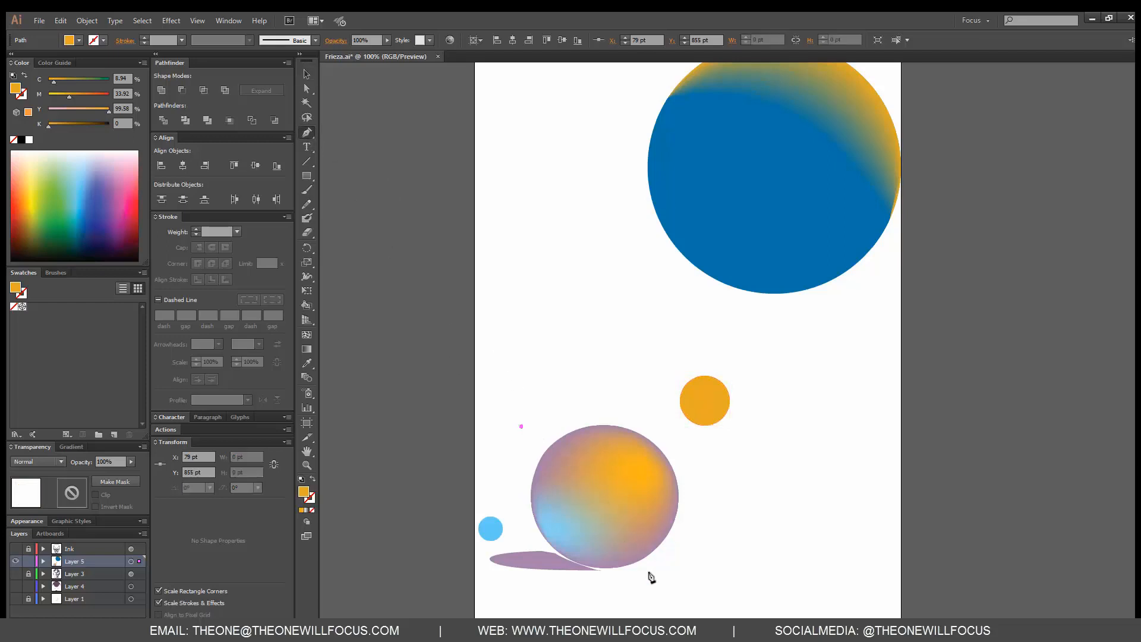
click(687, 566)
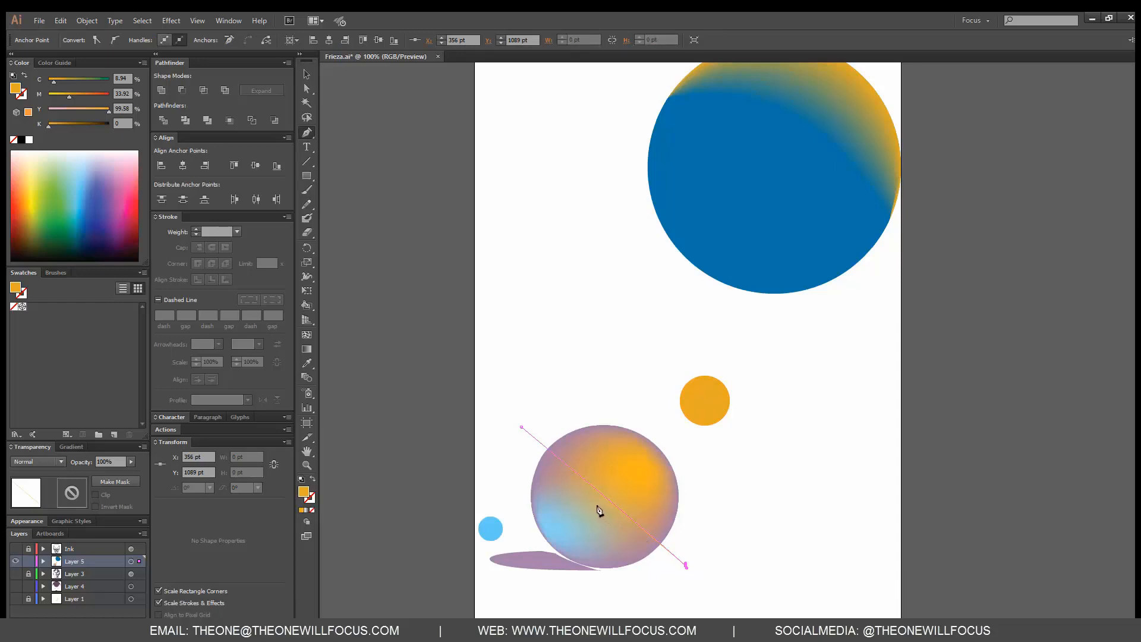
click(307, 75)
- Take on the small light blue circle's colour and draw a curved Pen path along the mesh sphere's lower-left edge, ending at its base
click(491, 529)
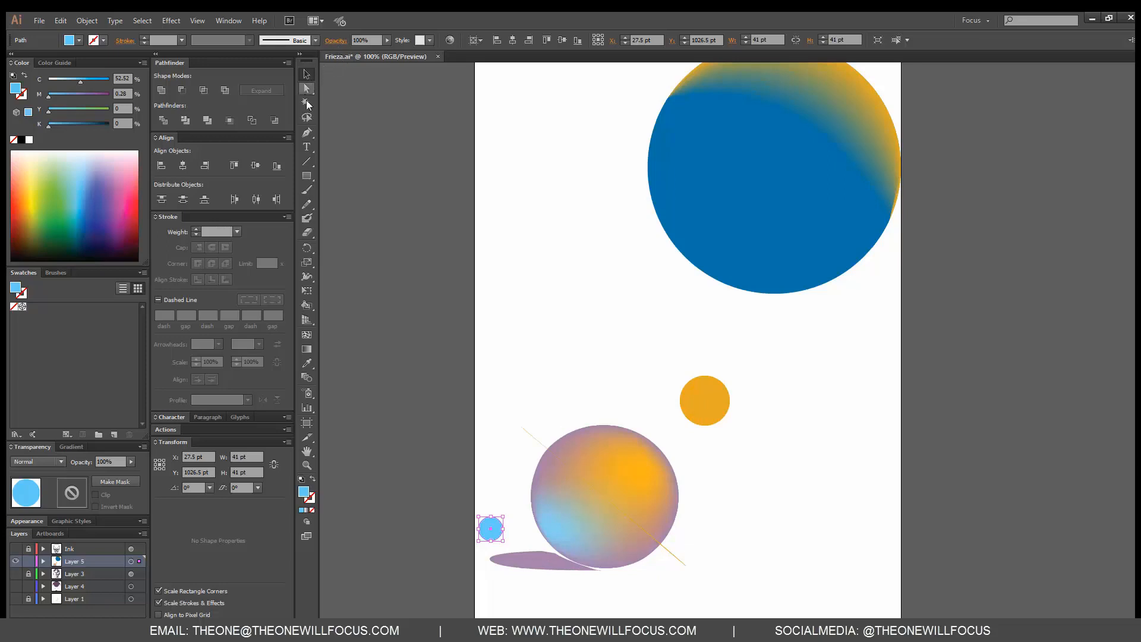
key(v)
click(308, 133)
click(543, 460)
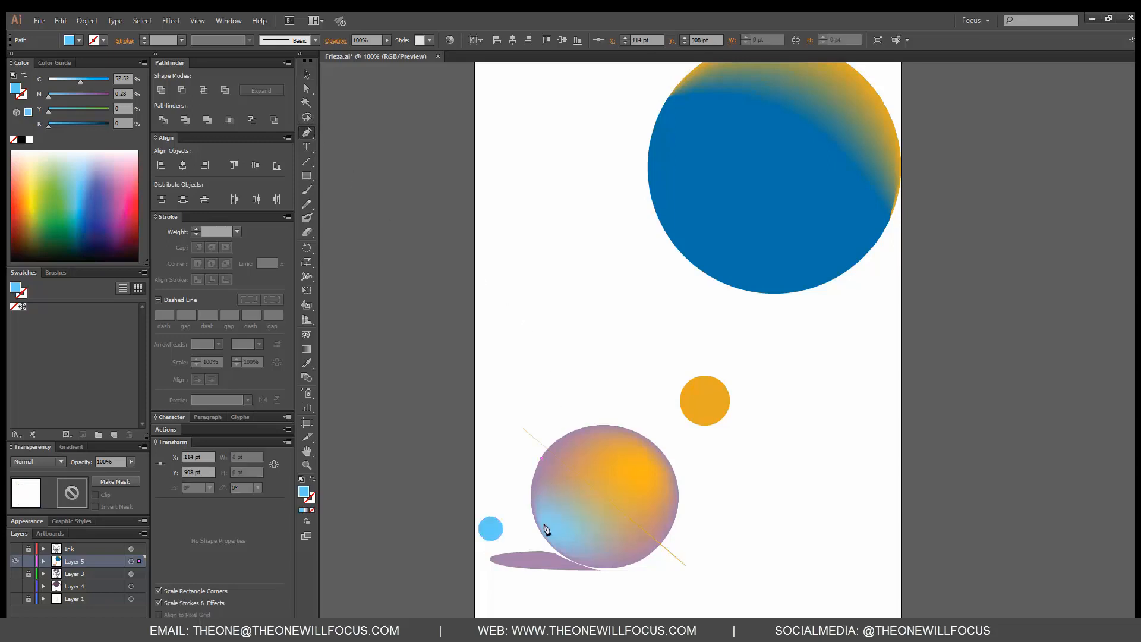
drag(547, 538, 579, 579)
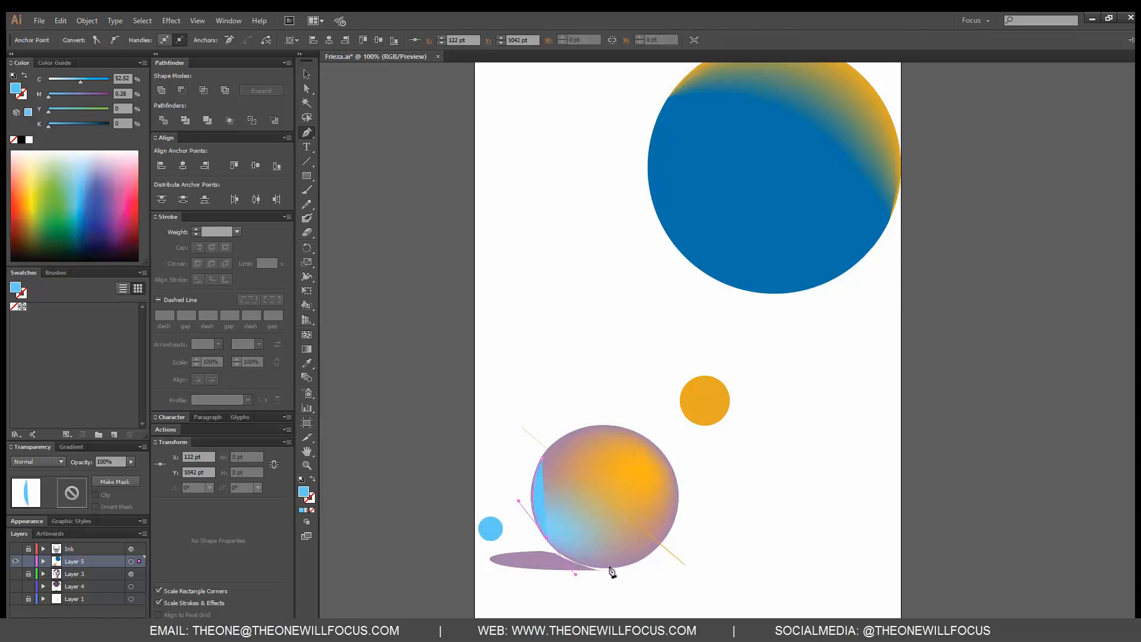
click(611, 570)
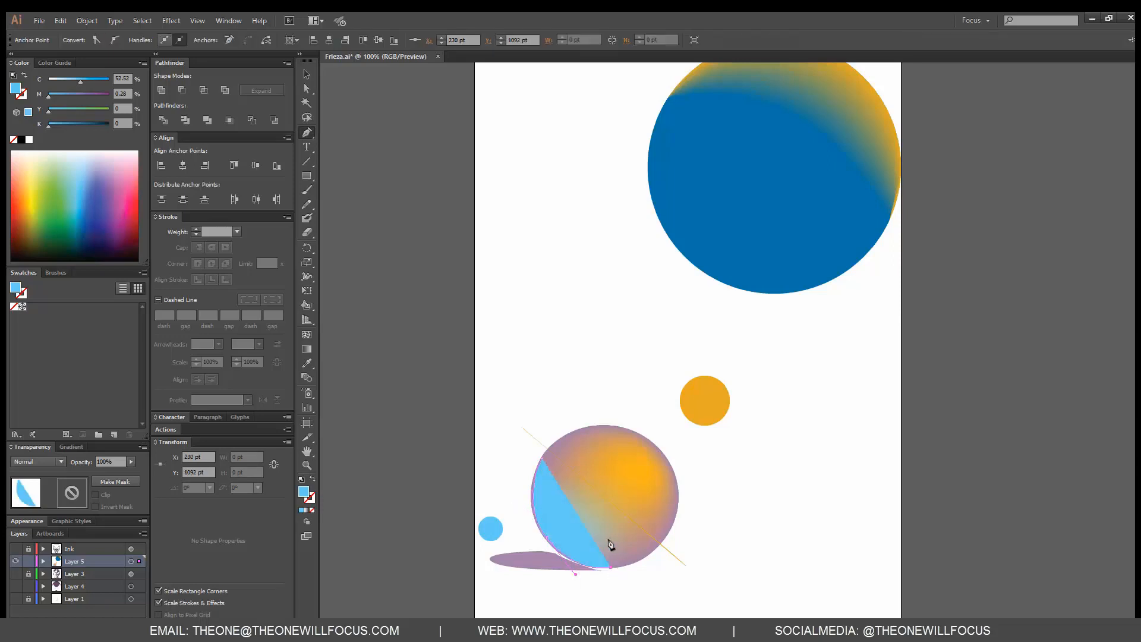
- Swap the curved path's blue fill to a 5 pt stroke with a tapered width profile, and deselect it
click(313, 479)
click(230, 397)
click(221, 432)
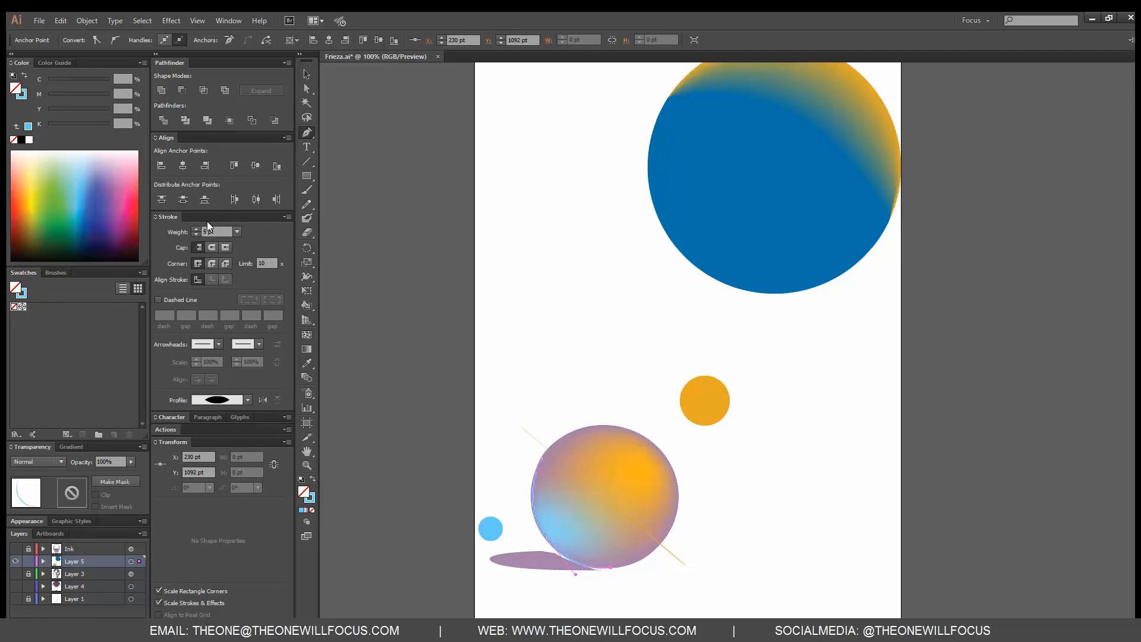
key(ctrl+shift+a)
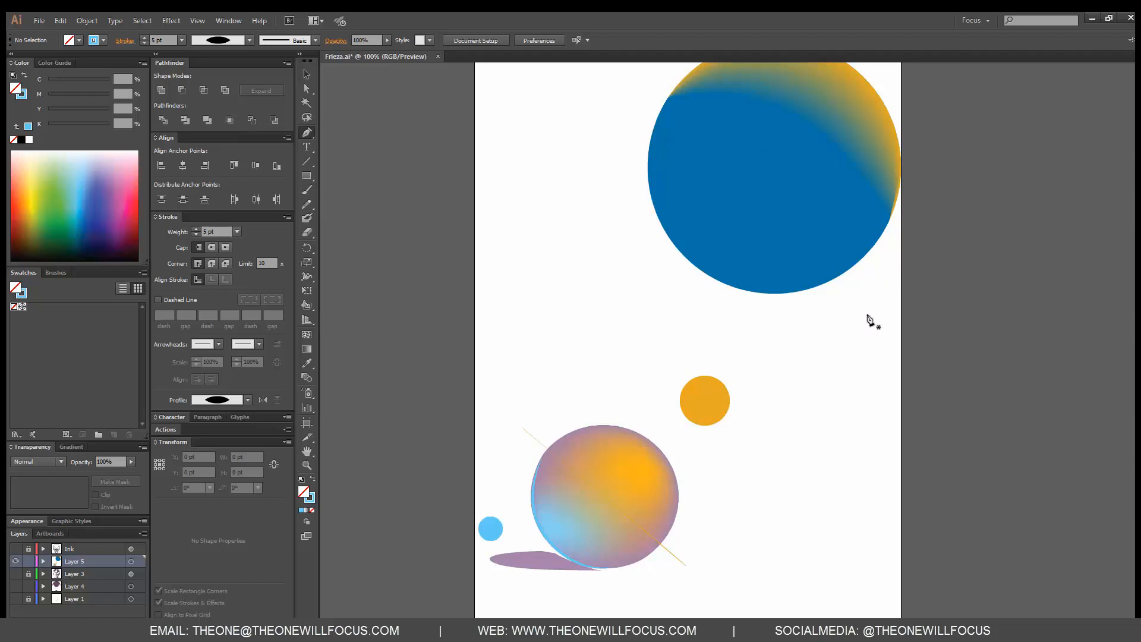
- Draw a rectangle about 263 × 104 pt to the lower left of the large blue circle and swap its blue stroke to the fill
key(space)
drag(841, 351, 748, 460)
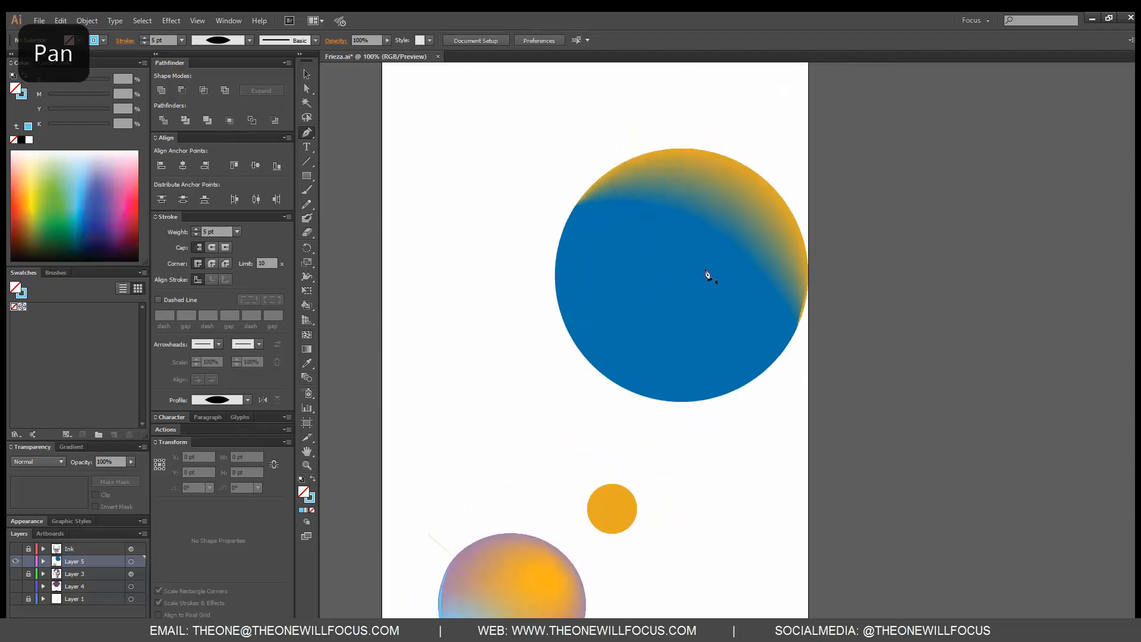
drag(699, 494, 743, 418)
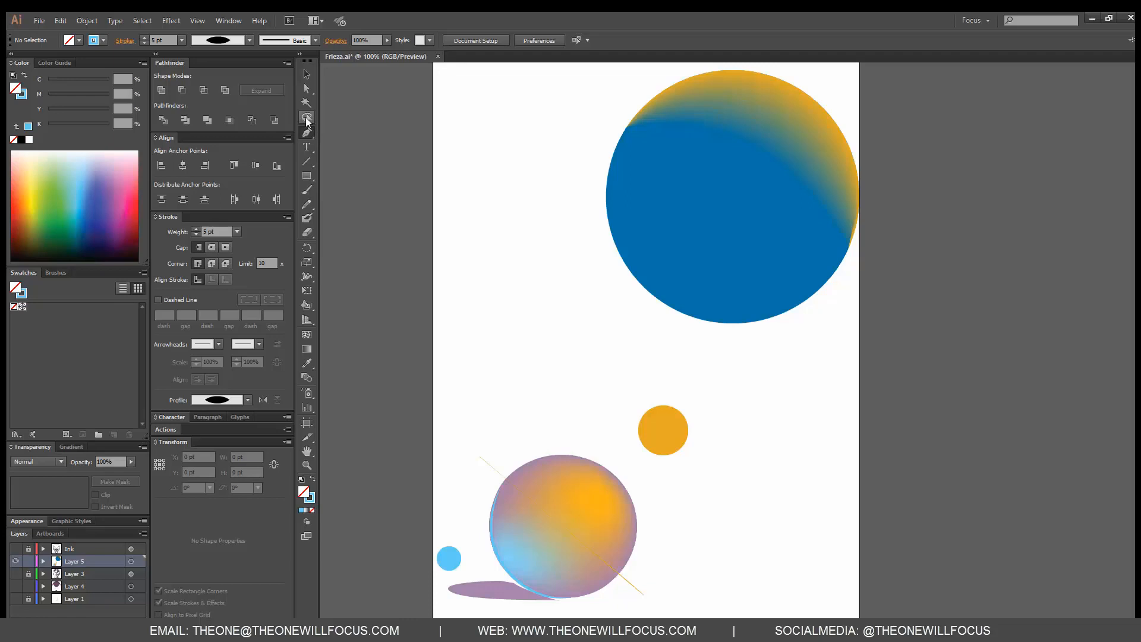
click(307, 88)
click(314, 130)
key(m)
drag(460, 289, 617, 350)
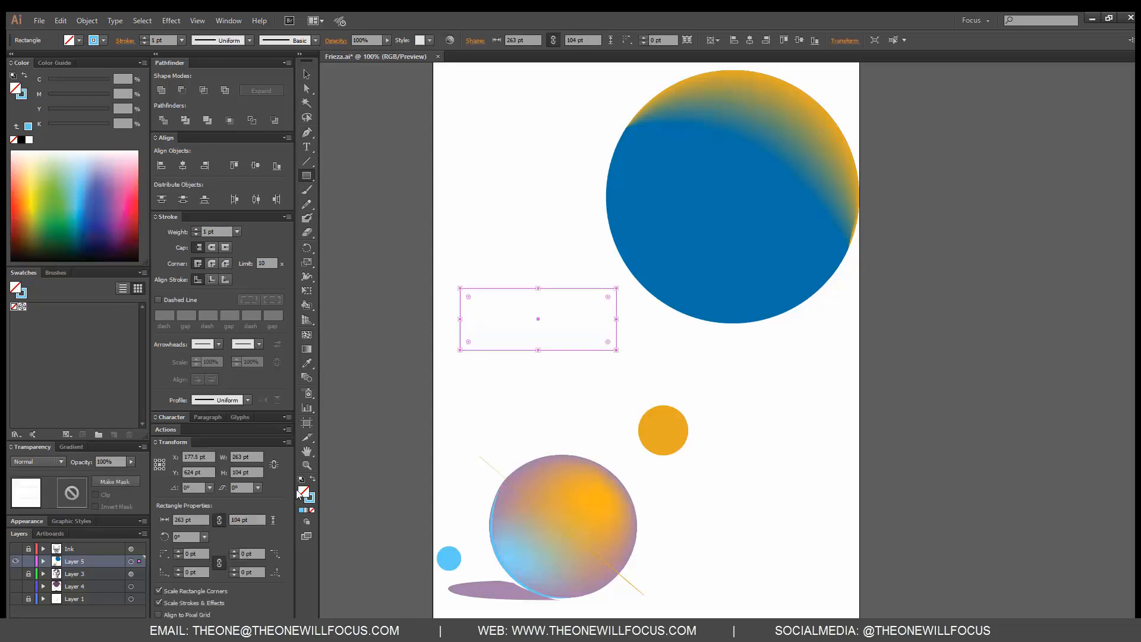
click(313, 479)
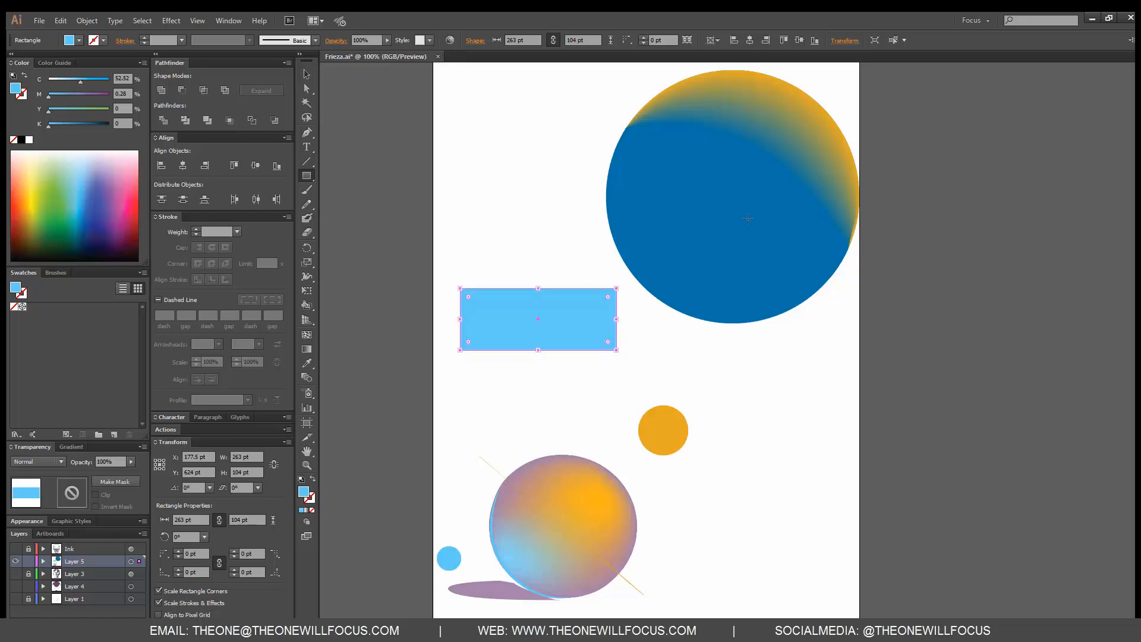
- Place a copy of the 84 pt orange circle over the large blue circle's lower-left edge
click(308, 76)
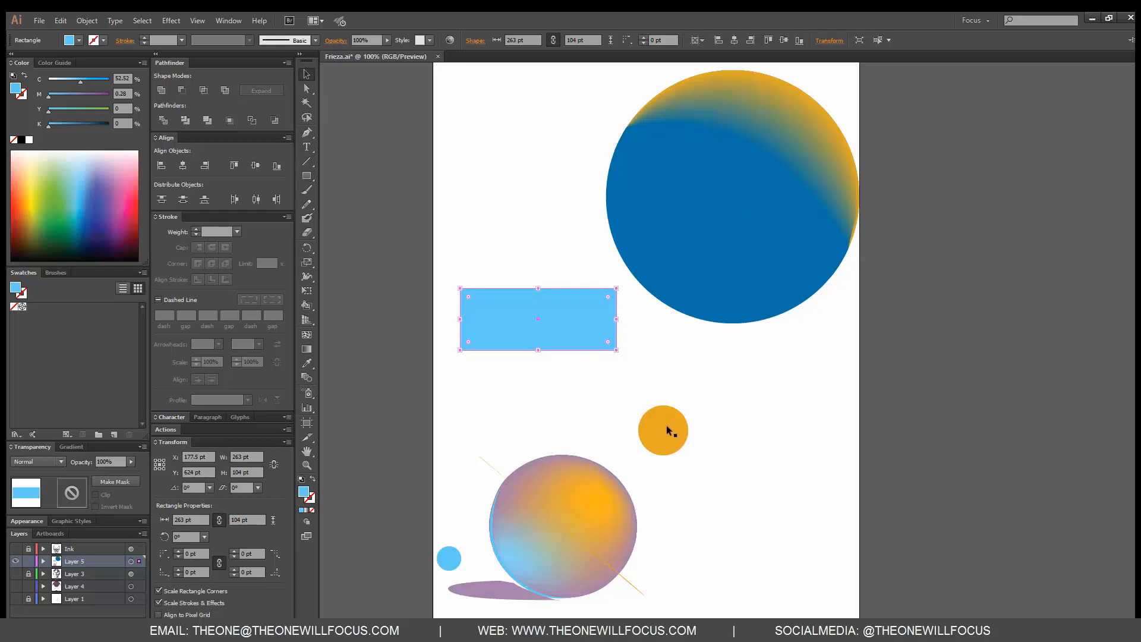
drag(668, 424, 651, 281)
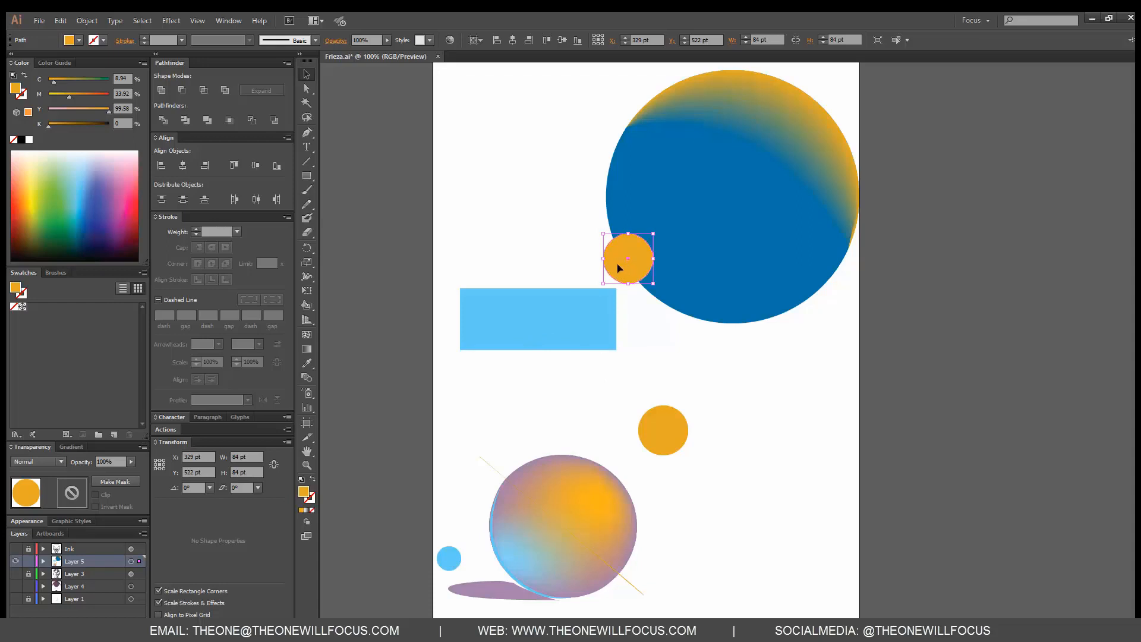
- Apply a linear gradient to the rectangle and set both of its end stops to the light blue swatch
click(567, 309)
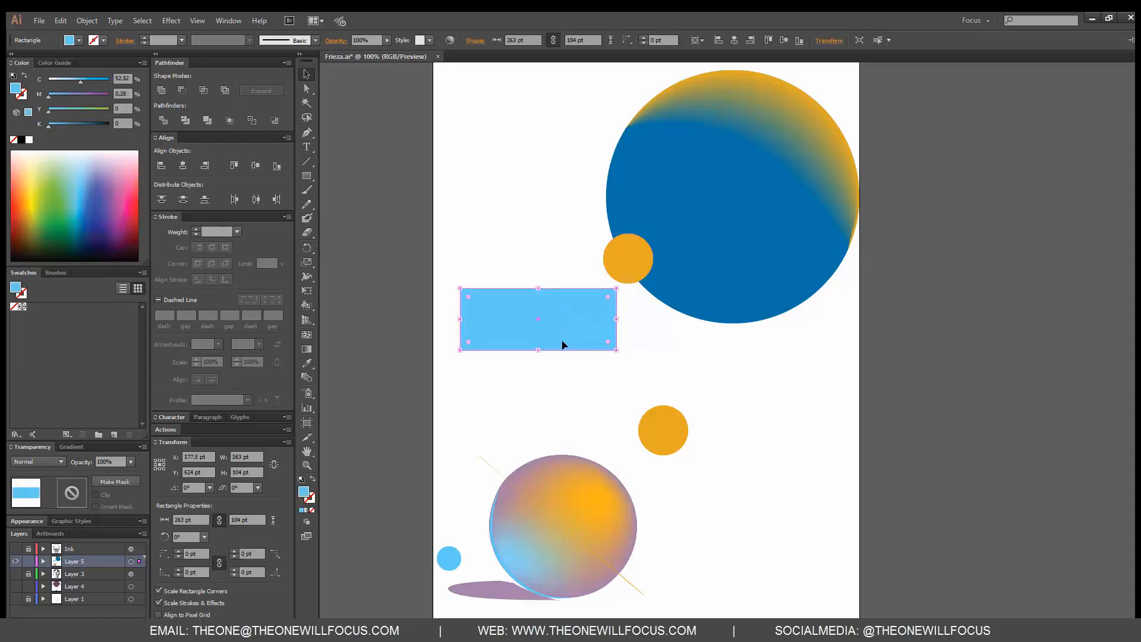
key(.)
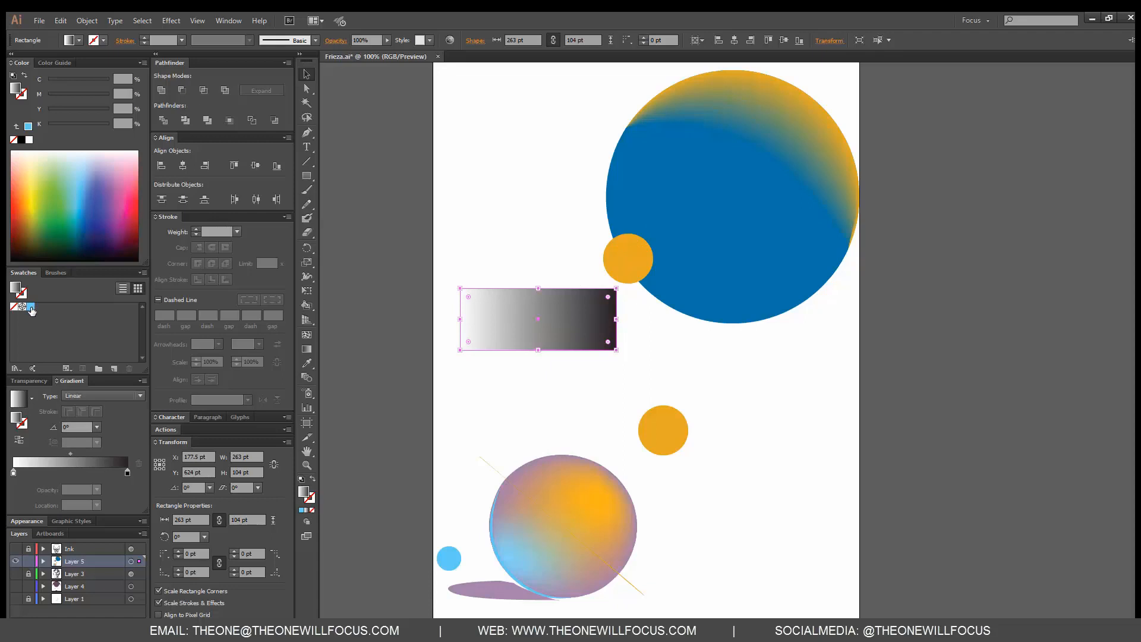
drag(31, 309, 127, 476)
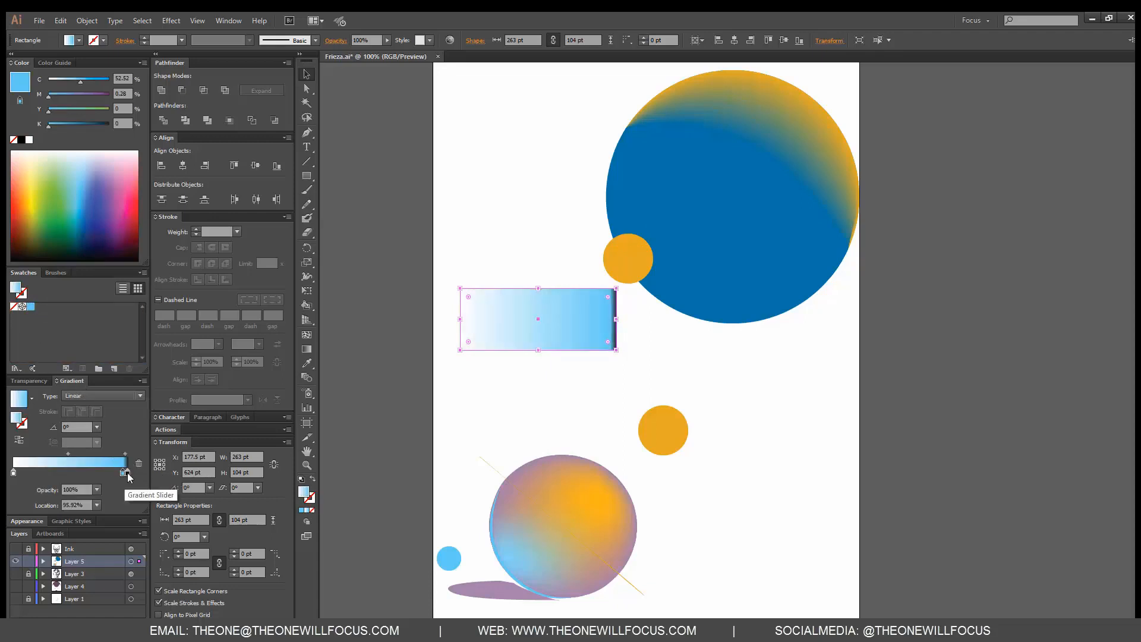
key(ctrl+z)
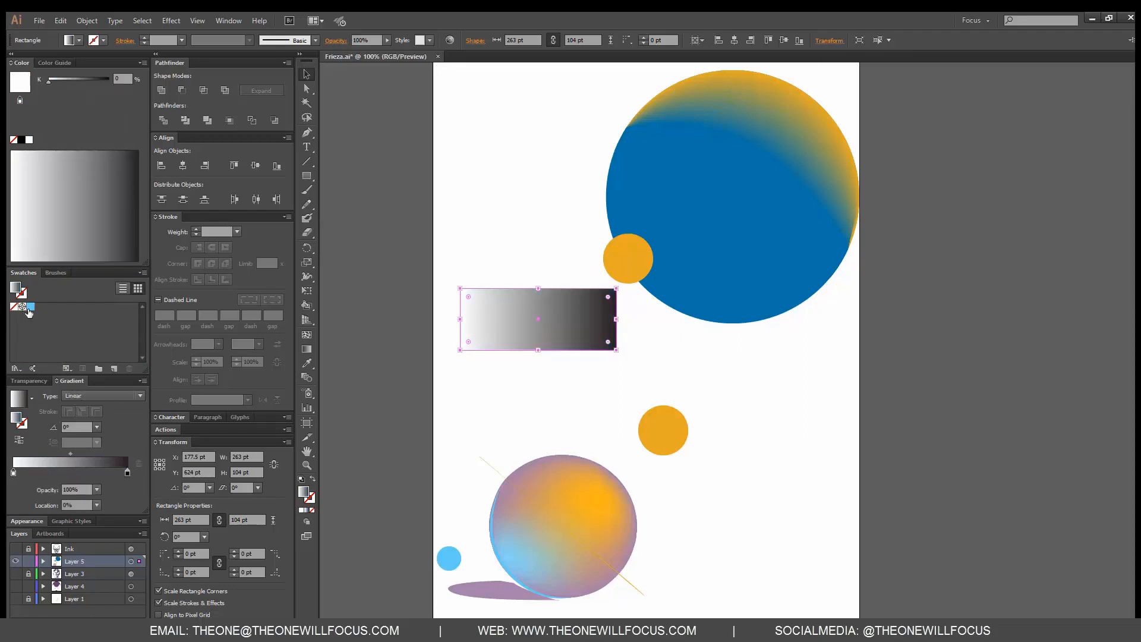
drag(28, 313, 130, 478)
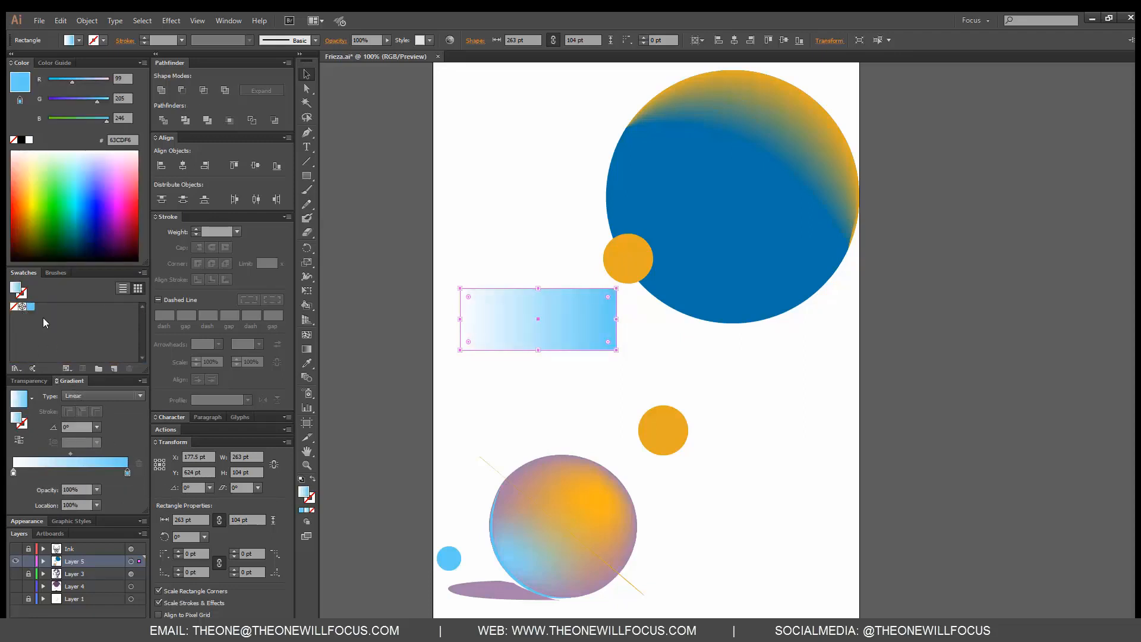
drag(30, 308, 13, 473)
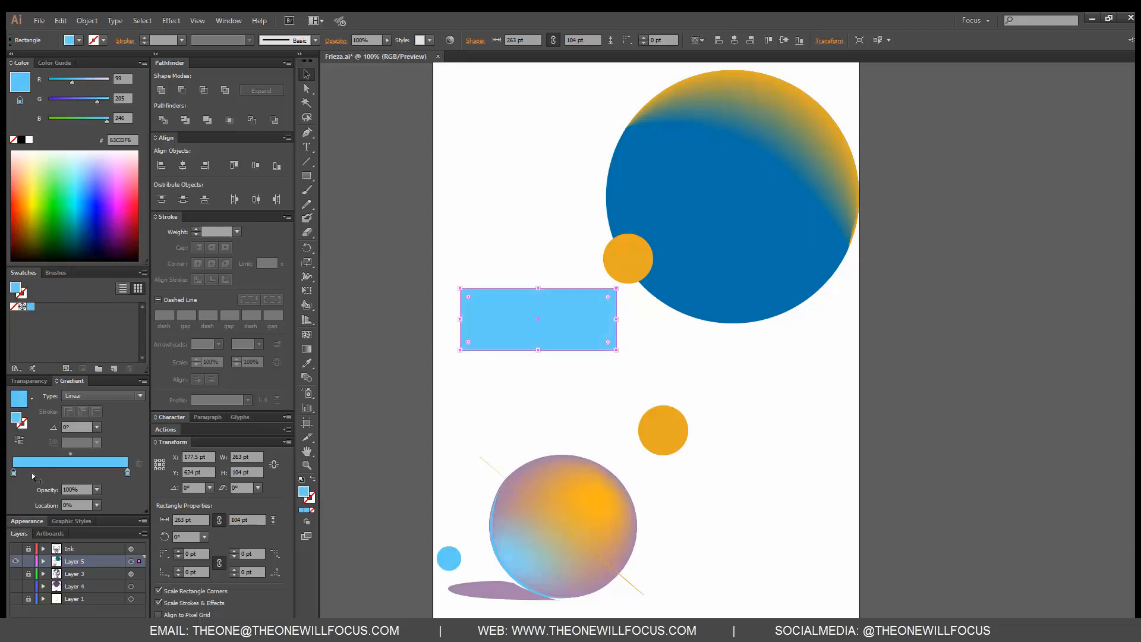
- Recolor the rectangle gradient's end stop to yellow-orange with red 247 and blue 17
click(126, 472)
drag(68, 117, 53, 118)
drag(79, 78, 107, 81)
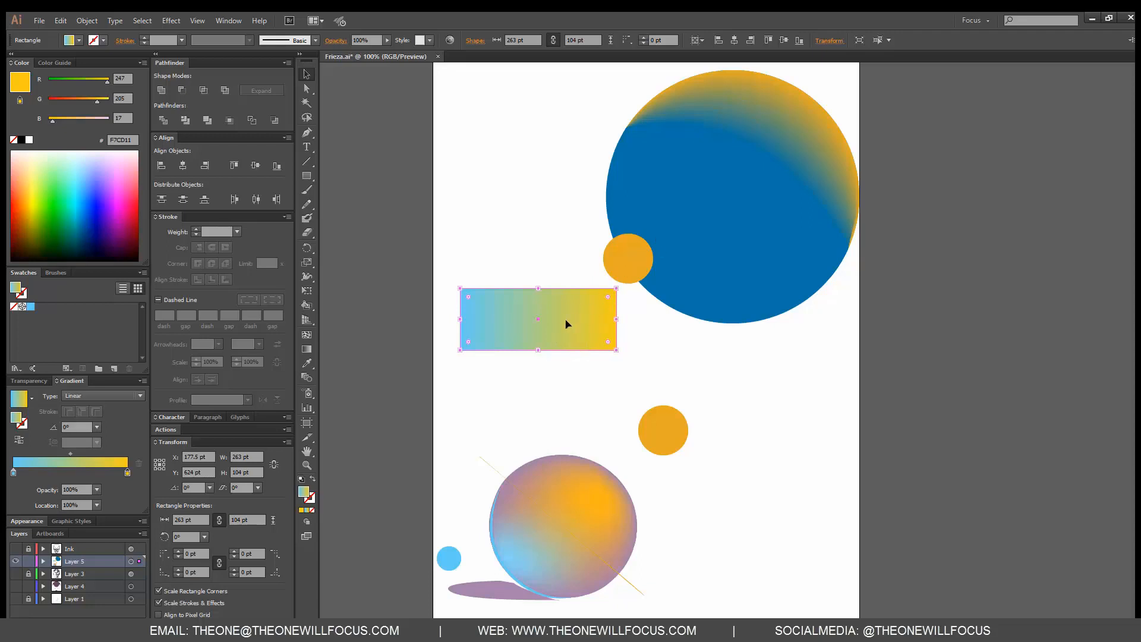
- Set the rectangle's gradient angle to 60° and move the blue stop to about 45%
click(81, 427)
text(10)
key(Return)
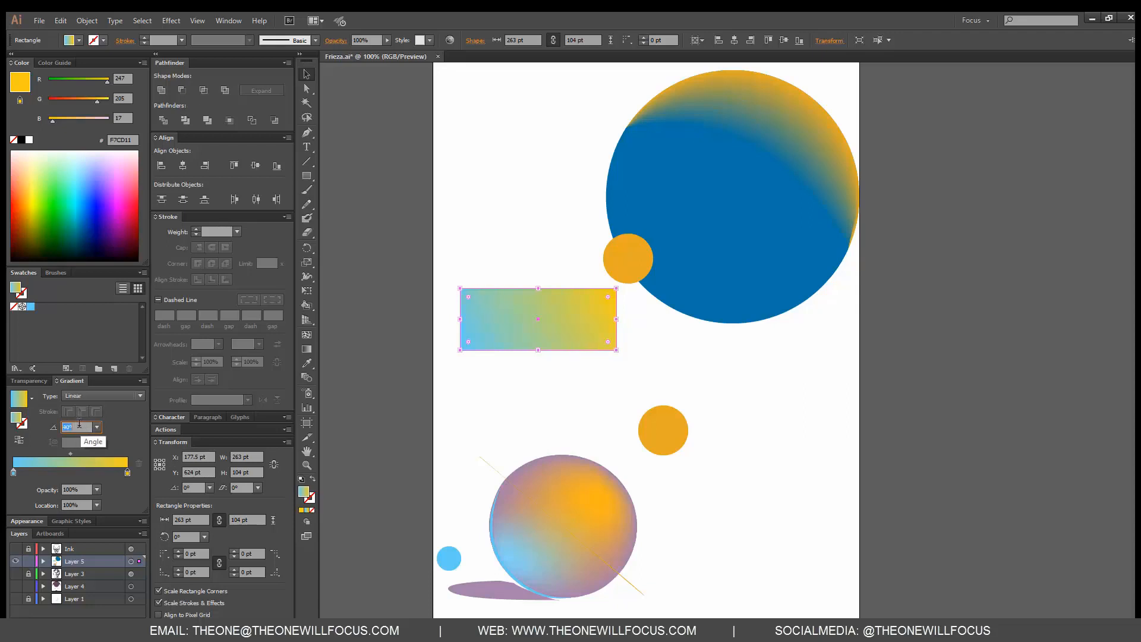
key(shift+Up)
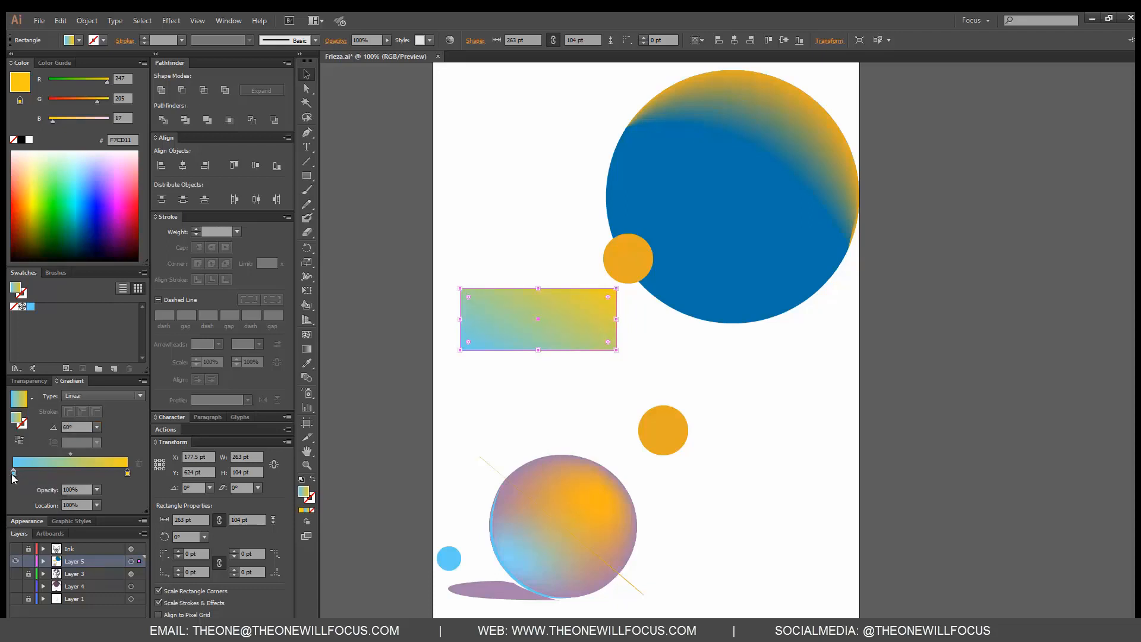
drag(13, 473, 63, 474)
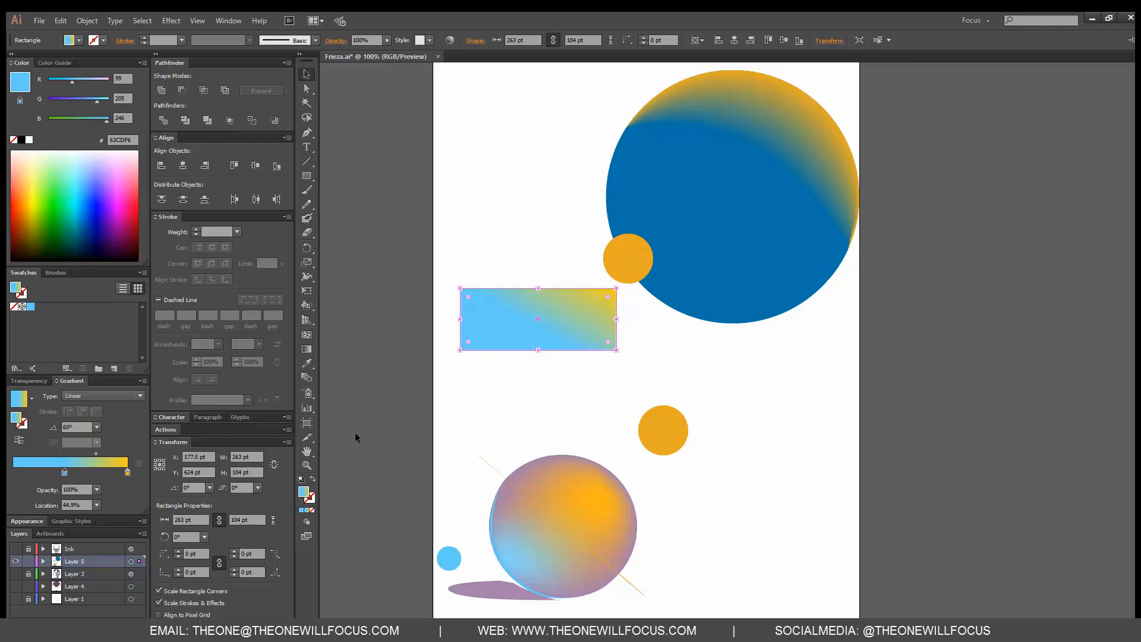
- With the Gradient tool, rotate the rectangle's gradient to about 37°, pull the yellow stop inward and move the blue stop back toward the start
key(g)
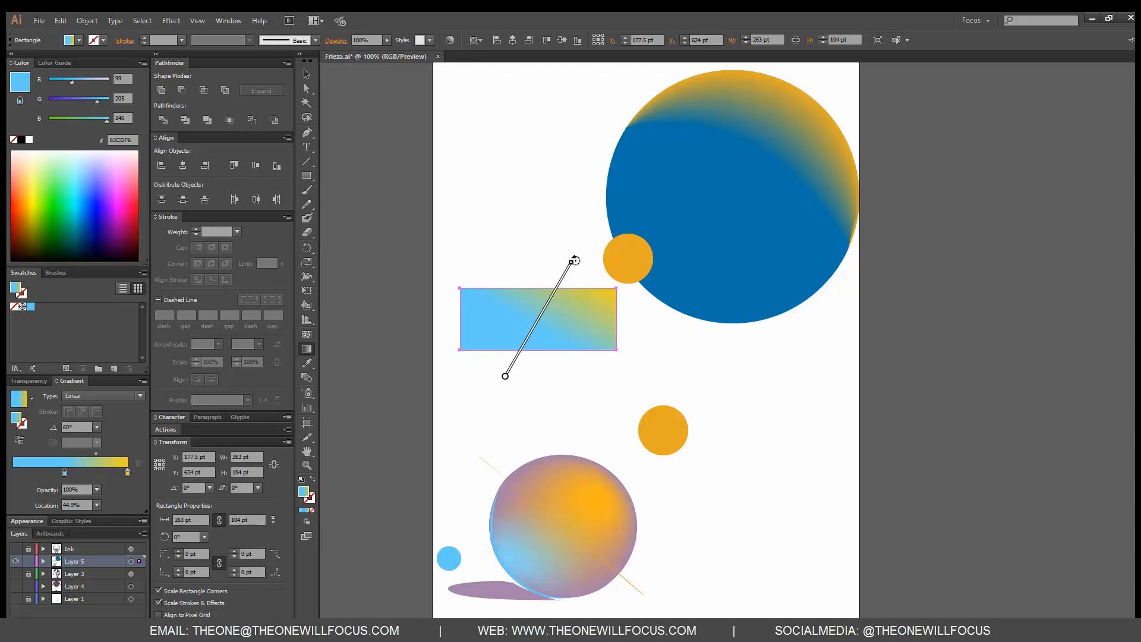
mouse_move(576, 259)
mouse_down()
mouse_move(612, 286)
mouse_move(597, 276)
mouse_move(565, 298)
mouse_up()
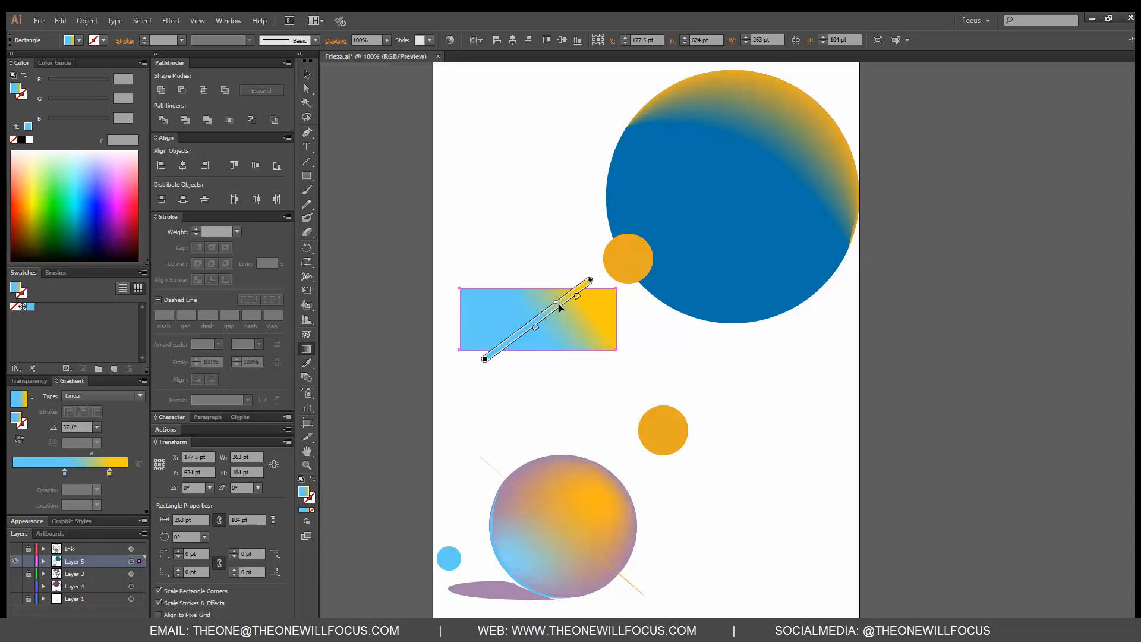
drag(556, 307, 535, 323)
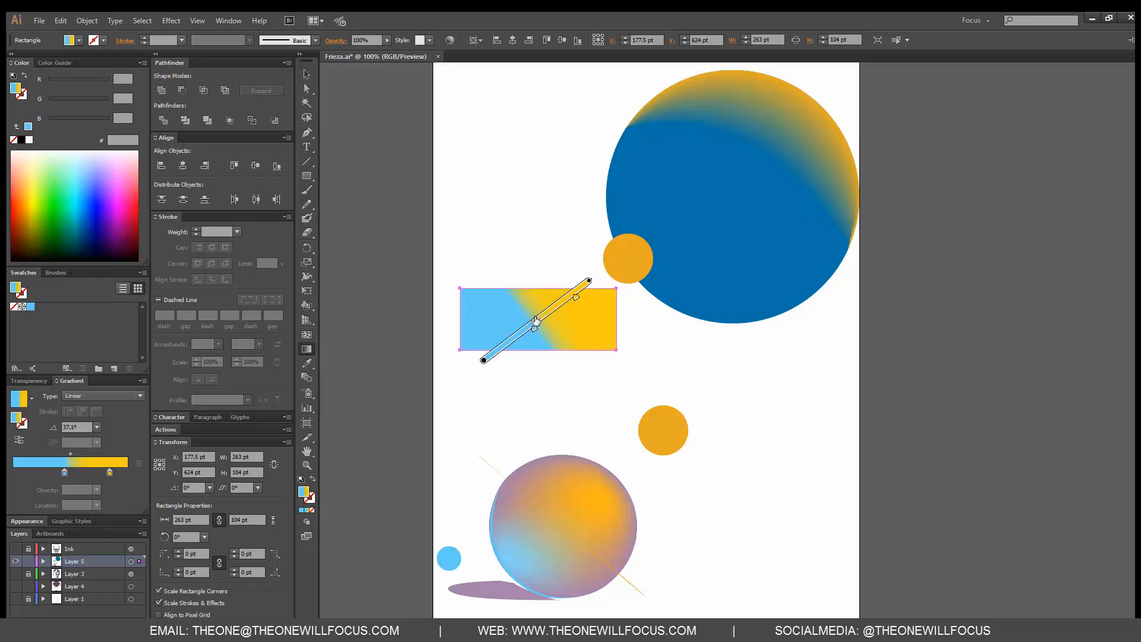
key(ctrl+z)
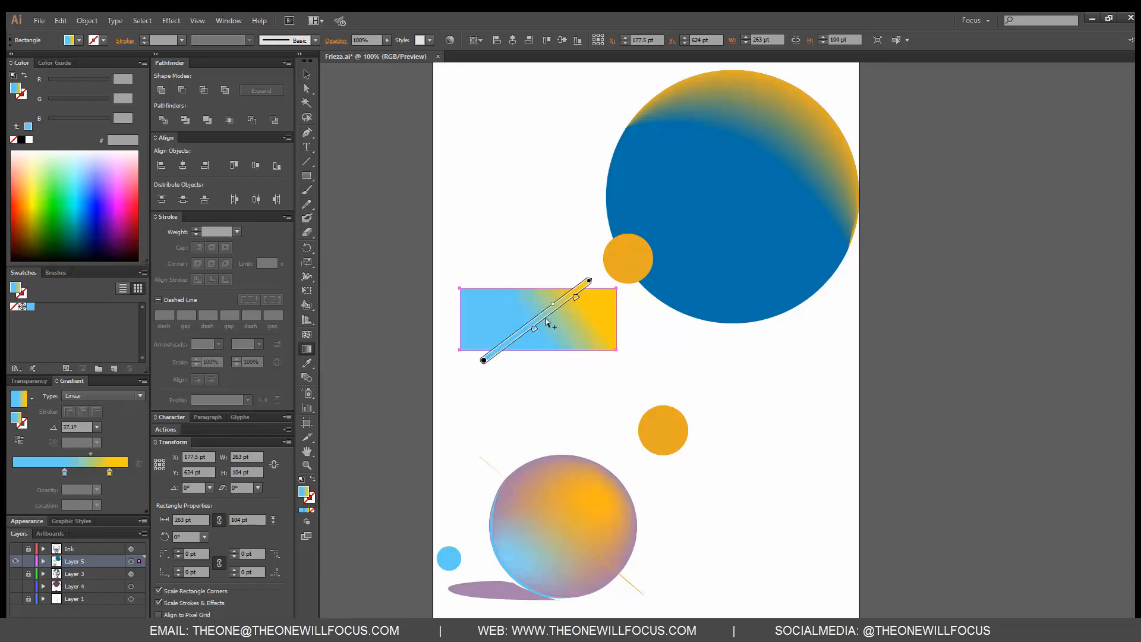
drag(535, 330, 510, 347)
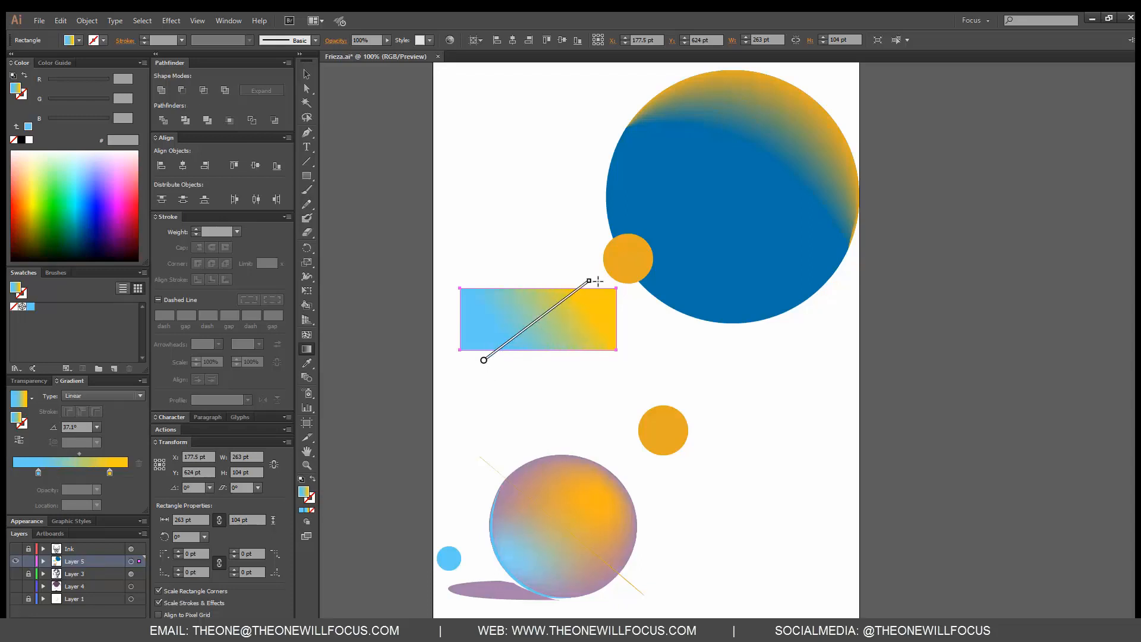
- Reorient the rectangle's gradient to run almost horizontally at about -1.6°, ending at the rectangle's right edge
drag(595, 279, 610, 355)
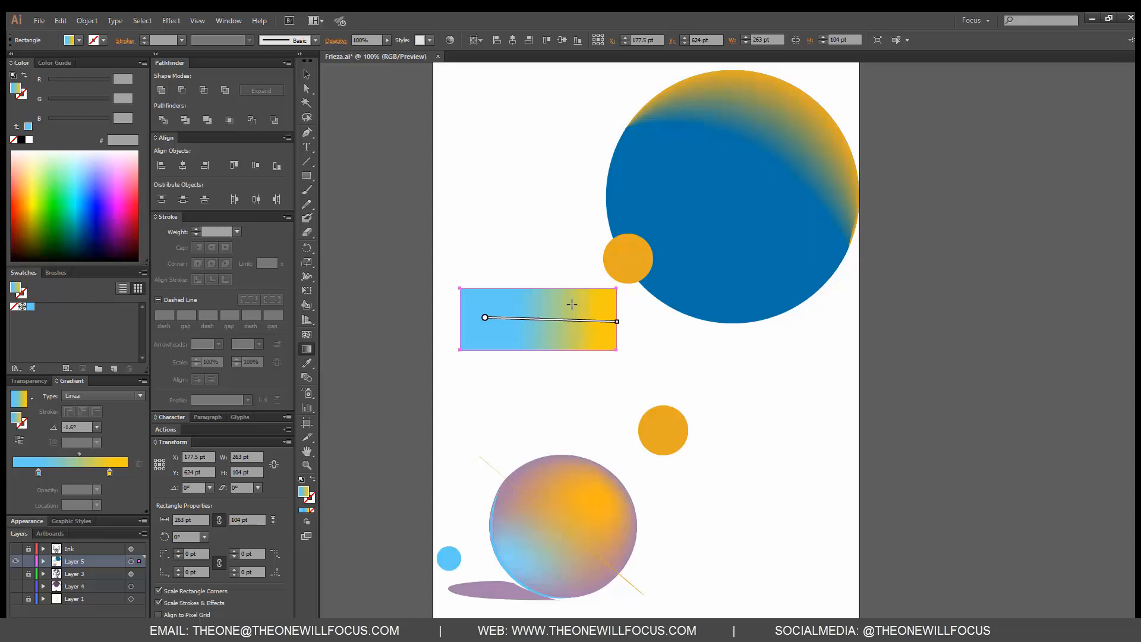
mouse_move(616, 331)
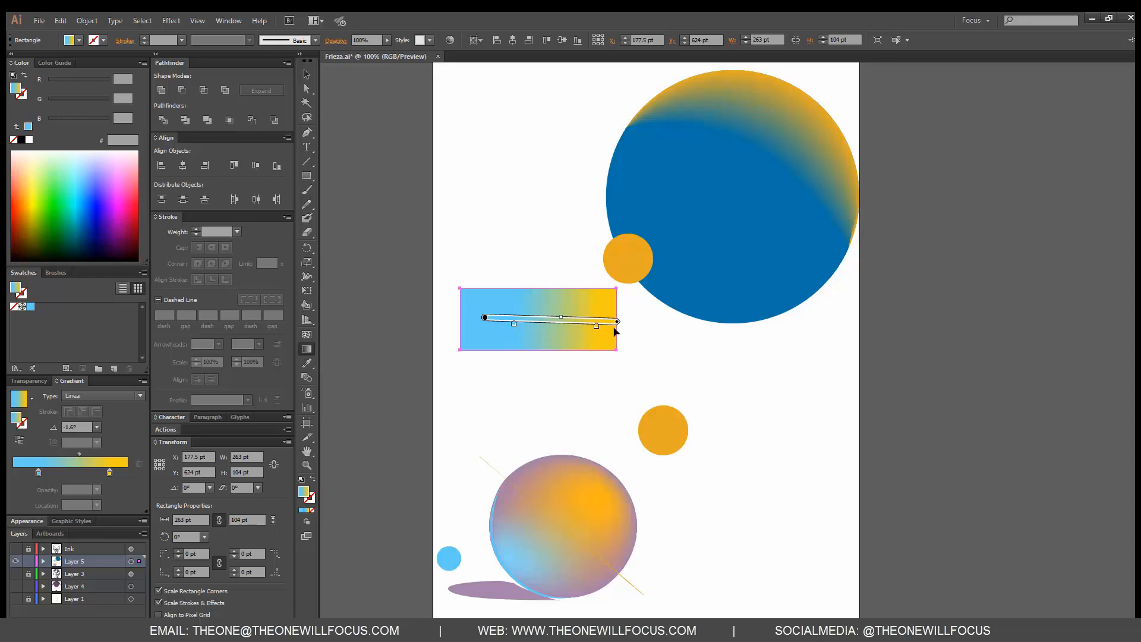
- Lower the opacity of the rectangle gradient's yellow end stop to 40%
key(v)
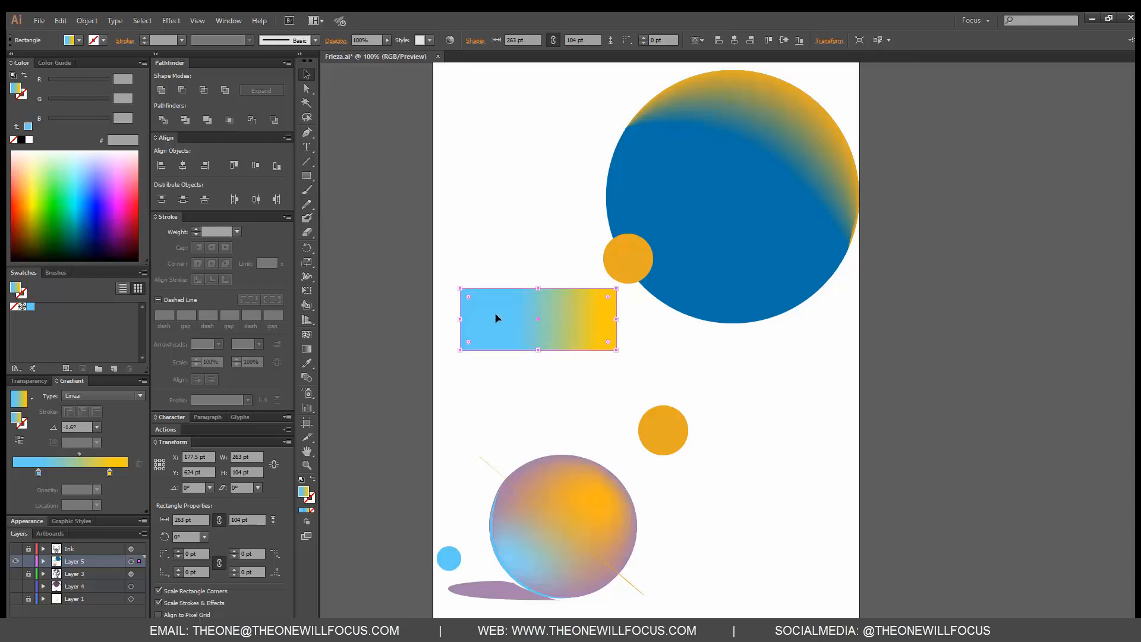
click(110, 473)
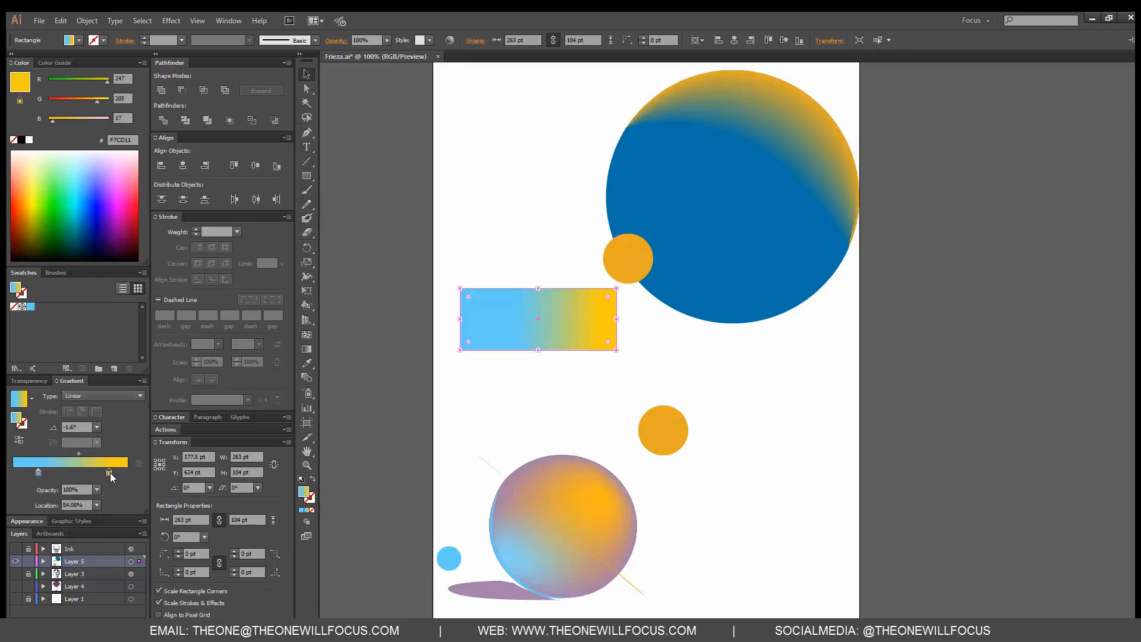
click(96, 490)
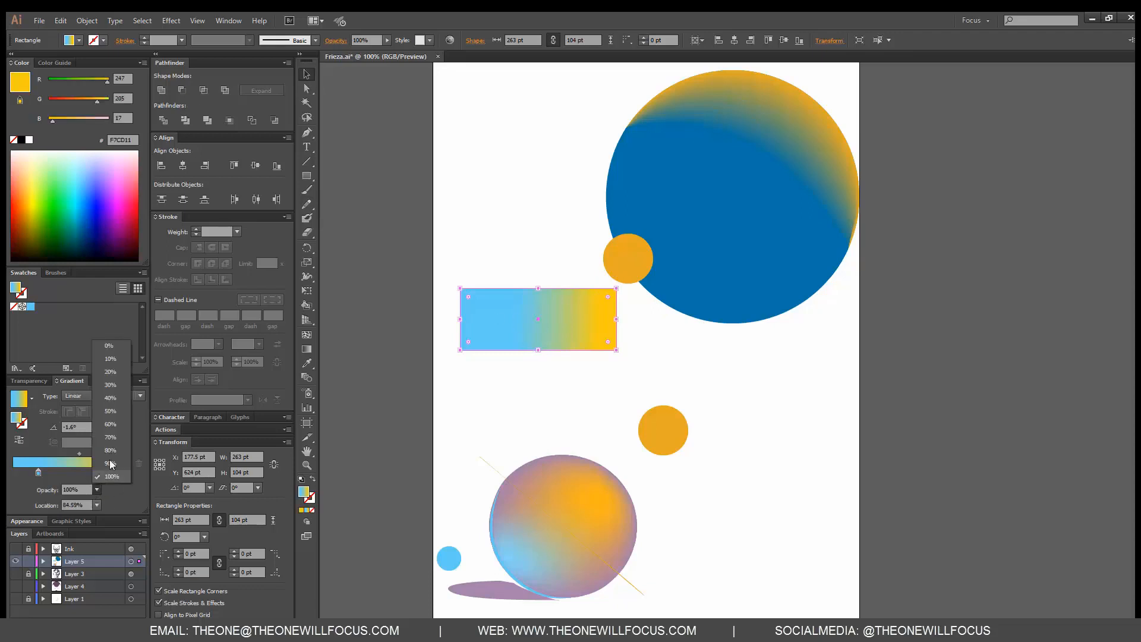
click(111, 397)
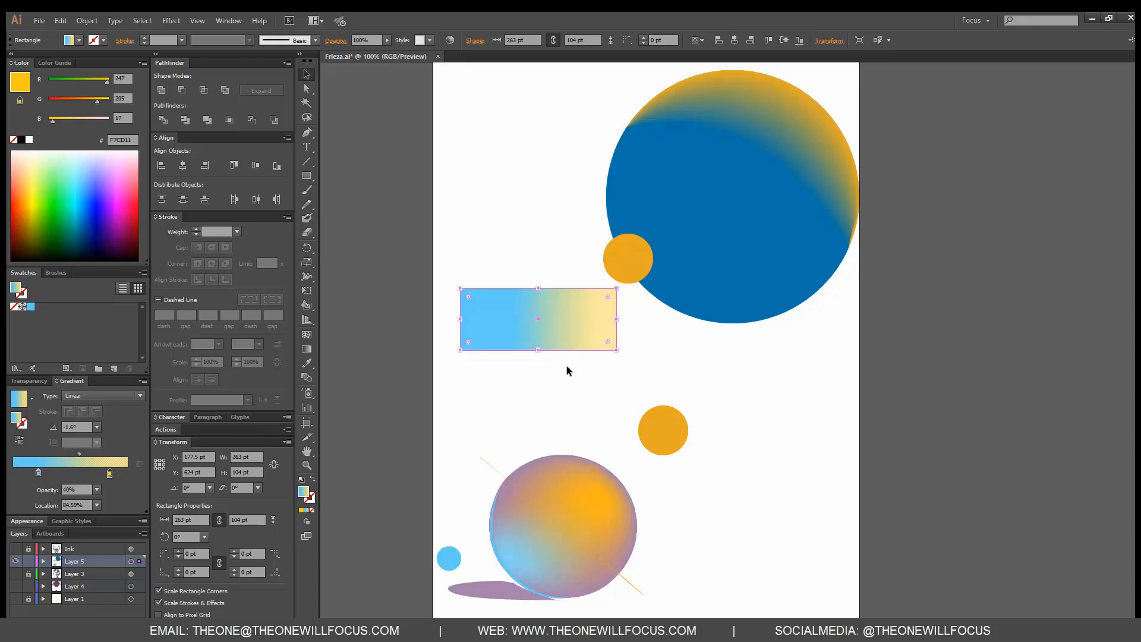
- Place a solid yellow F7CD11 rectangle, about 149 × 201 pt, behind the gradient rectangle's semi-transparent end
click(307, 175)
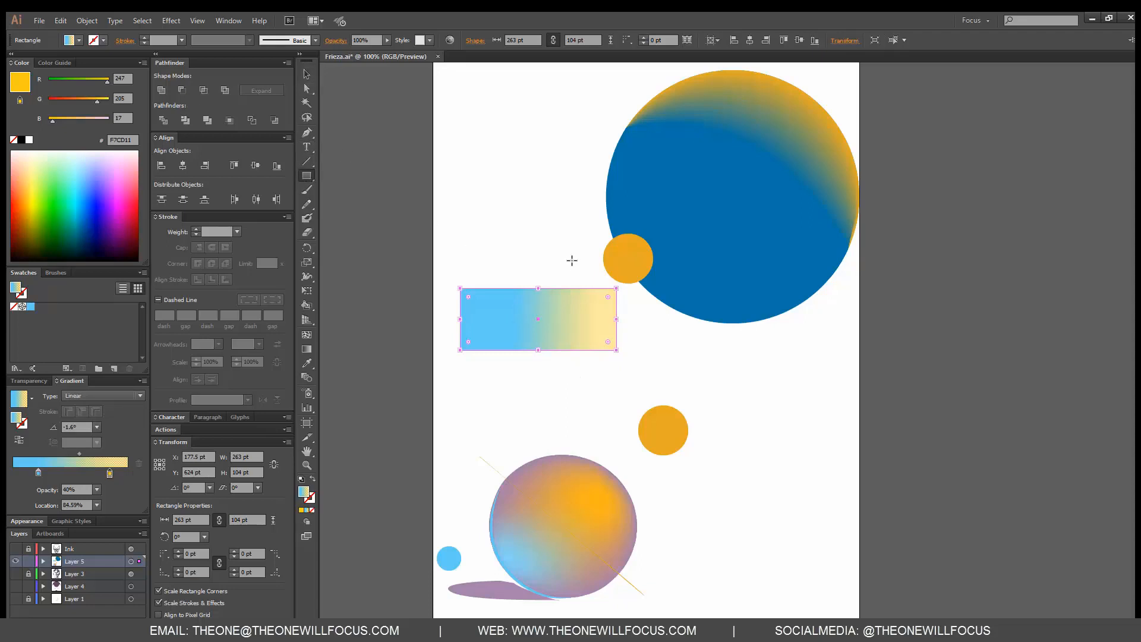
drag(561, 259, 649, 379)
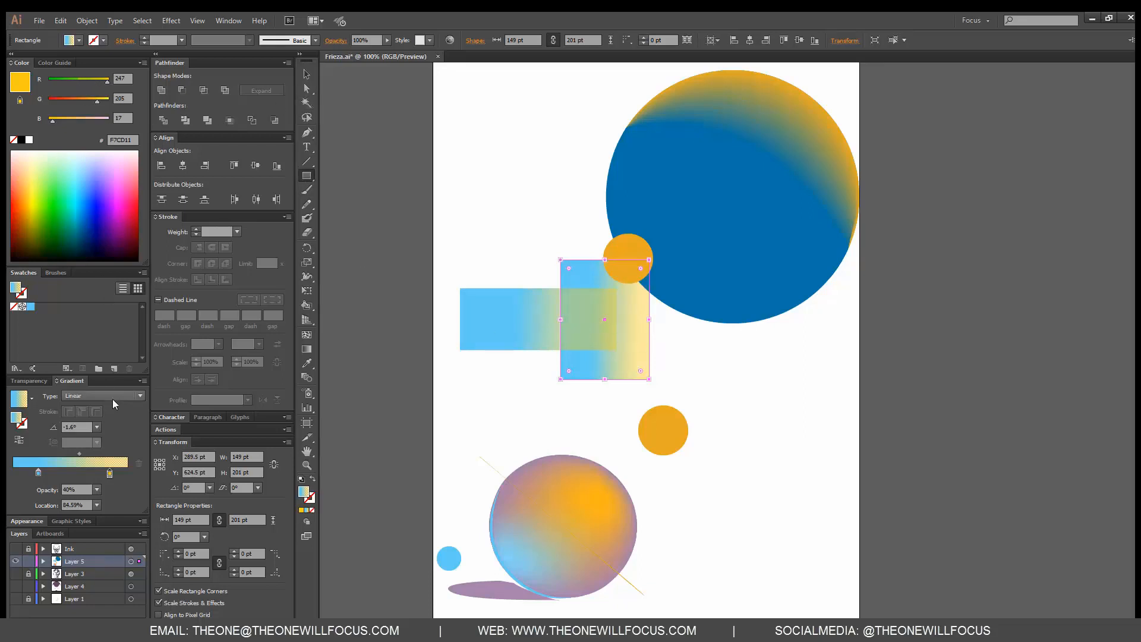
click(16, 418)
click(27, 126)
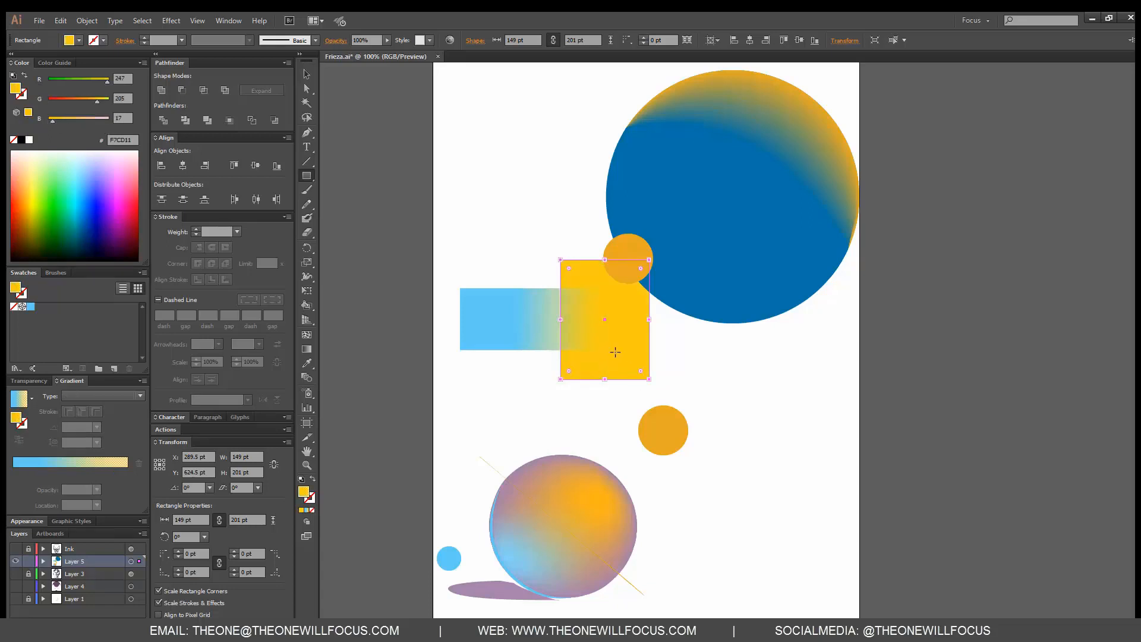
- Select the gradient and yellow rectangles in turn to examine how the semi-transparent end blends over the yellow
key(v)
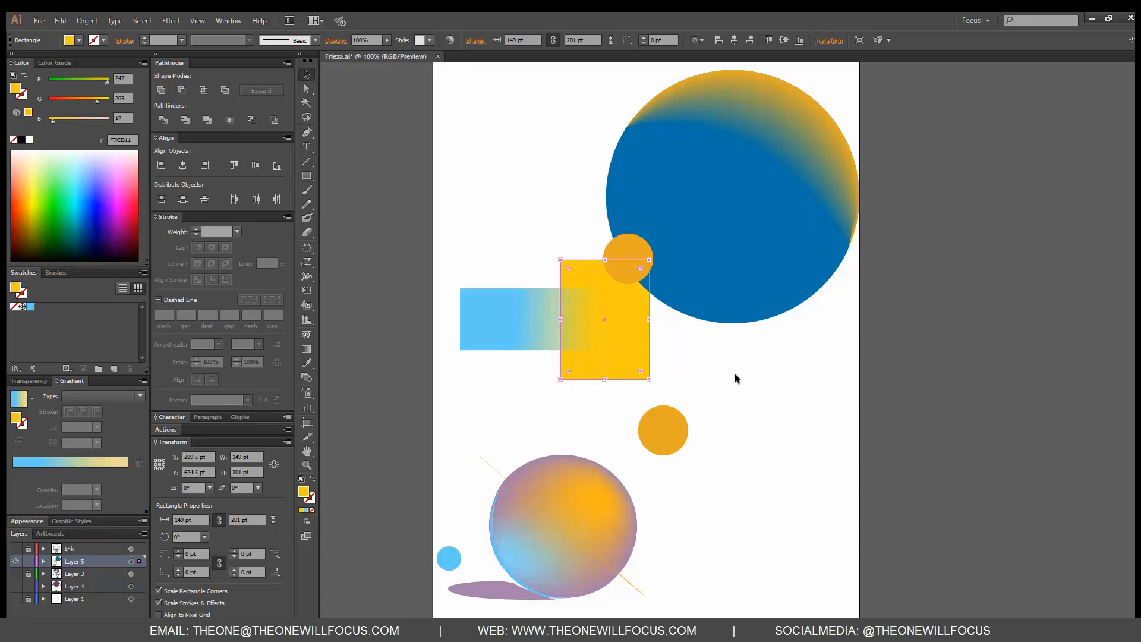
click(735, 374)
click(542, 332)
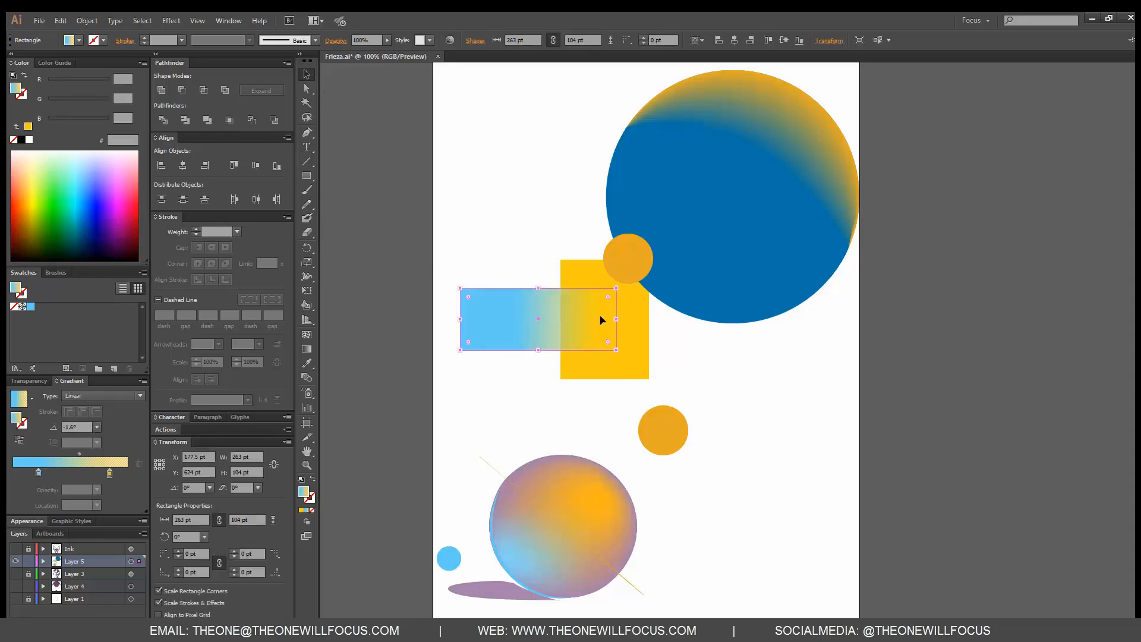
click(633, 326)
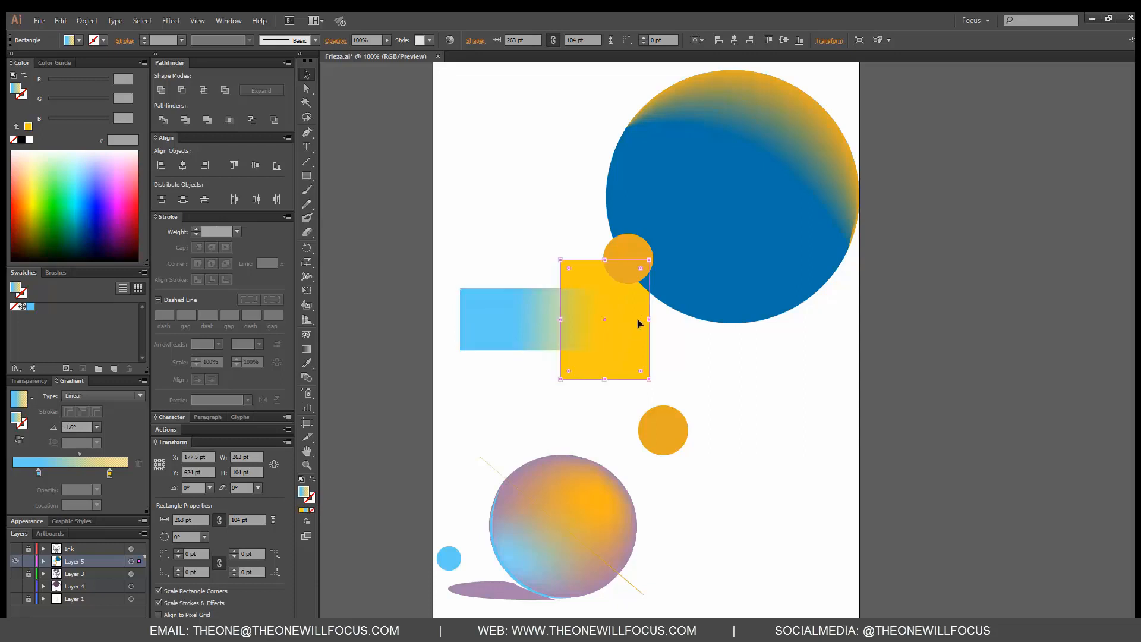
click(675, 337)
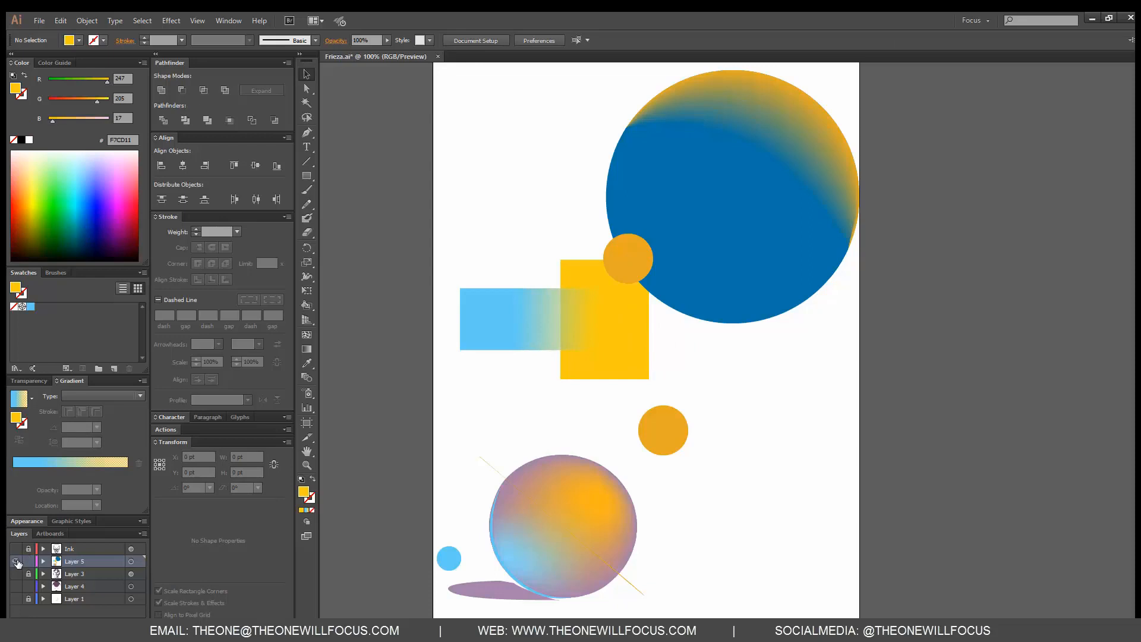
- Hide the demo shapes on Layer 5 and show the Ink, Layer 4 and Layer 3 layers of the Frieza artwork
ctrl+click(15, 563)
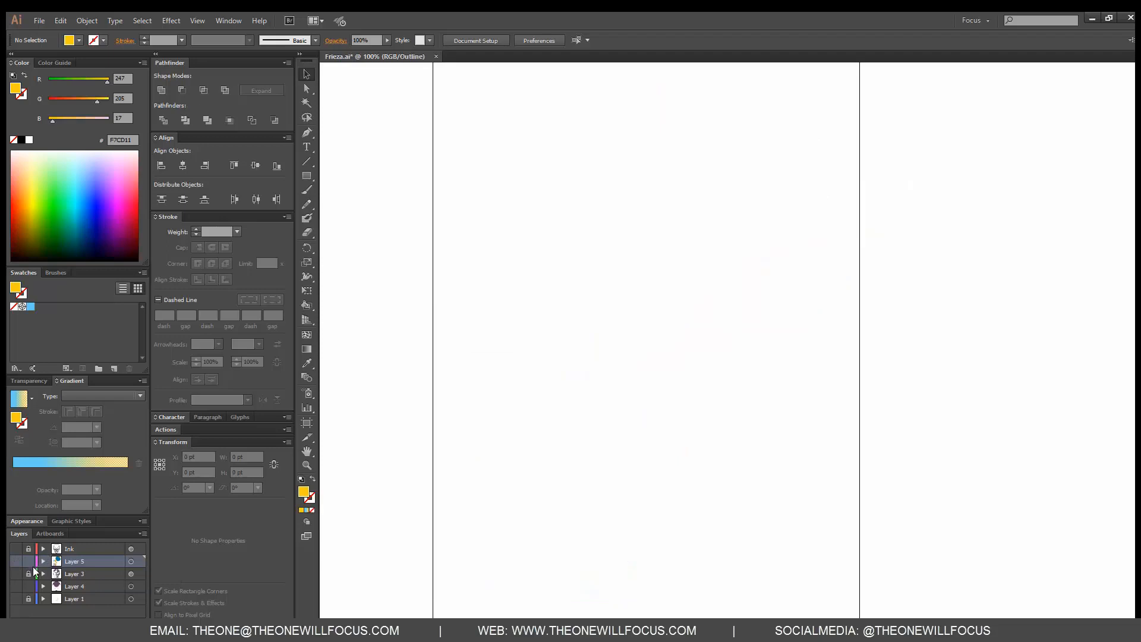
click(14, 548)
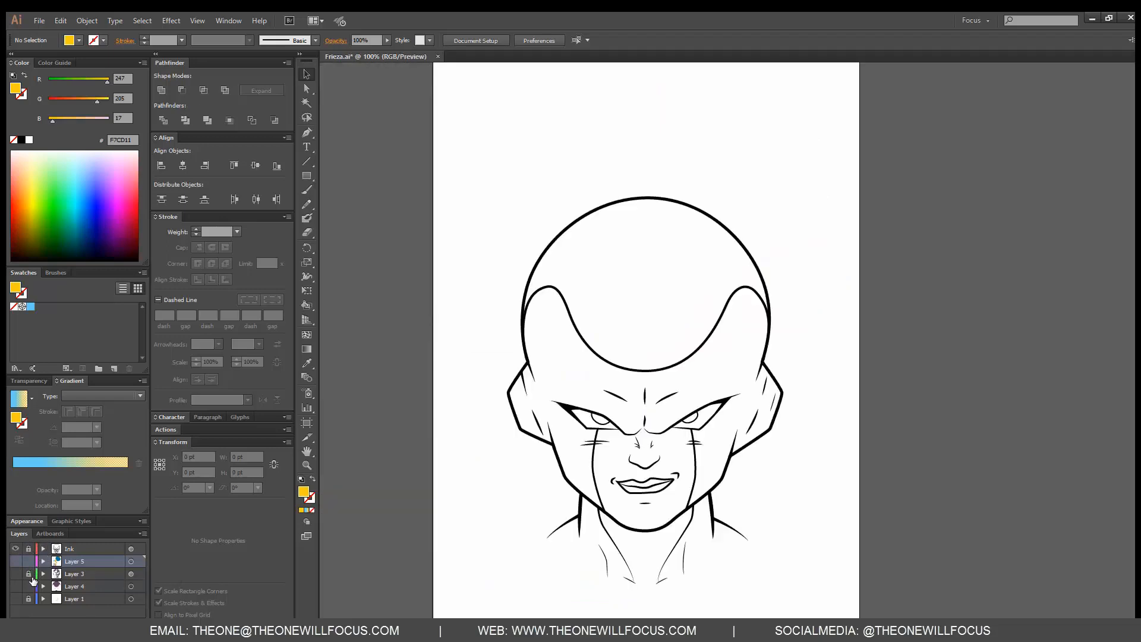
click(15, 586)
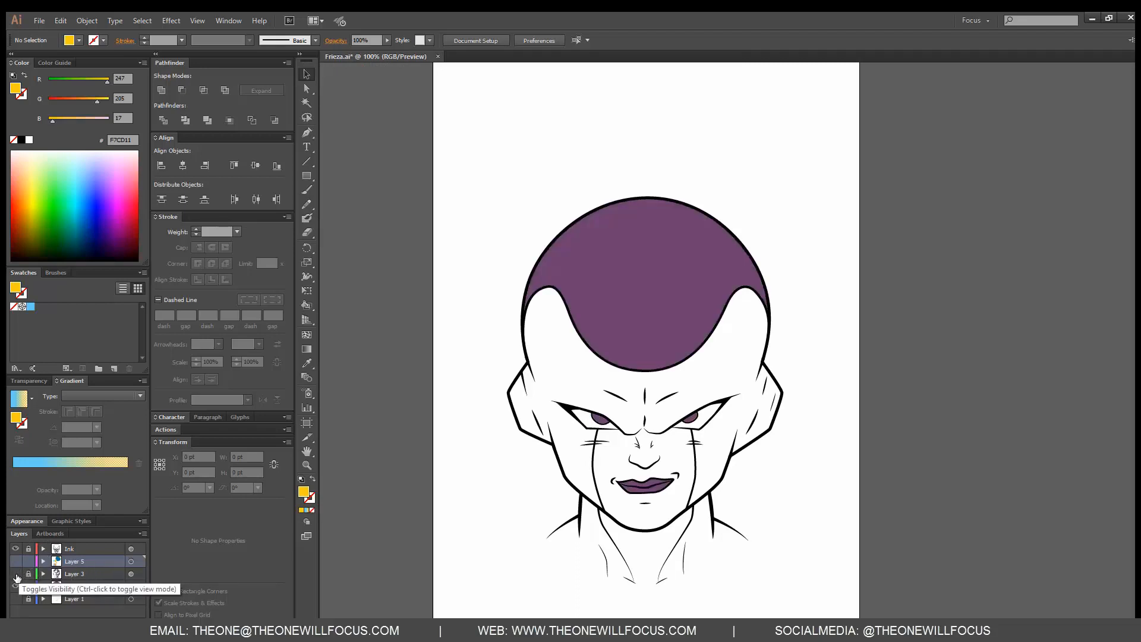
click(15, 574)
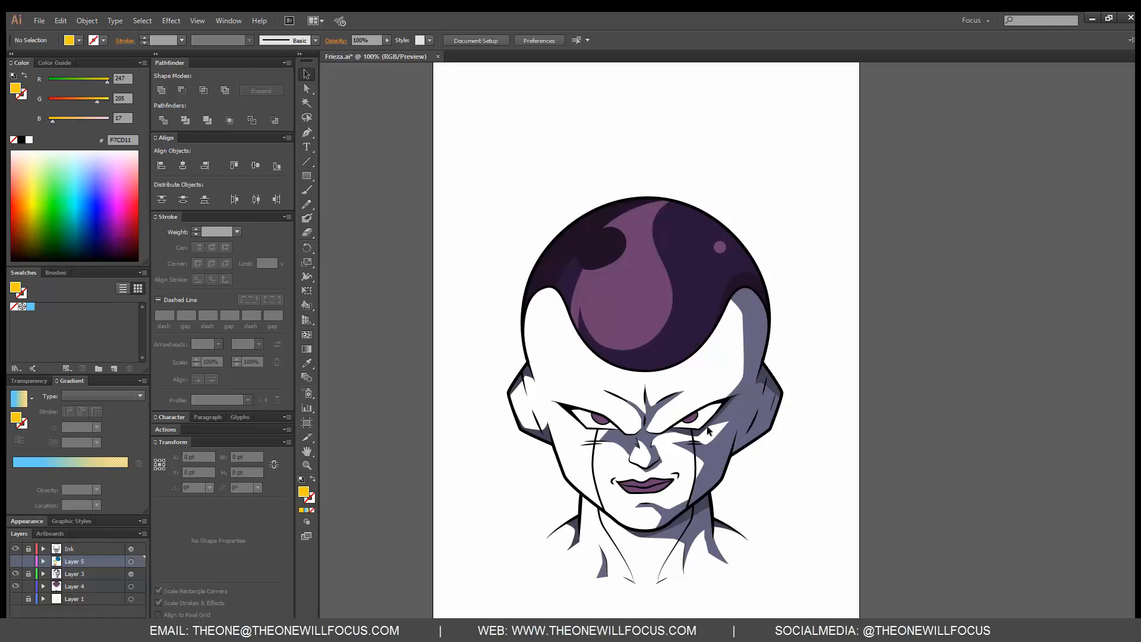
- Unlock and activate Layer 3, and sample the grey-purple shadow colour 666480 from the existing face shading
click(67, 570)
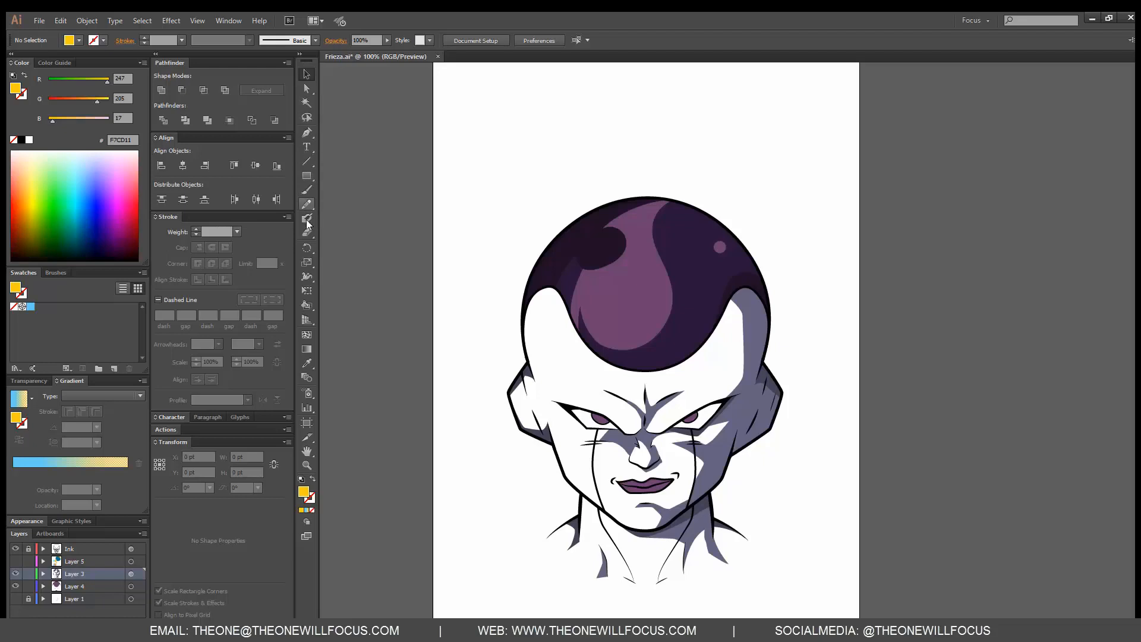
click(306, 364)
click(696, 518)
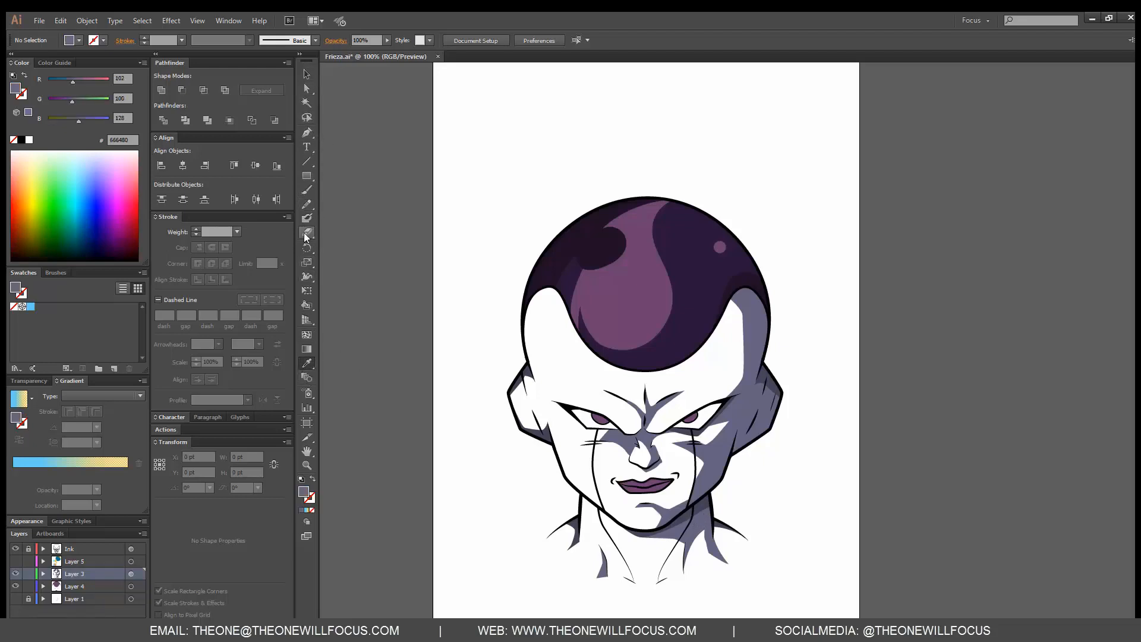
- Draw a closed shadow shape with the Pen tool under the upper lid of the eye on the shaded side of the face
key(p)
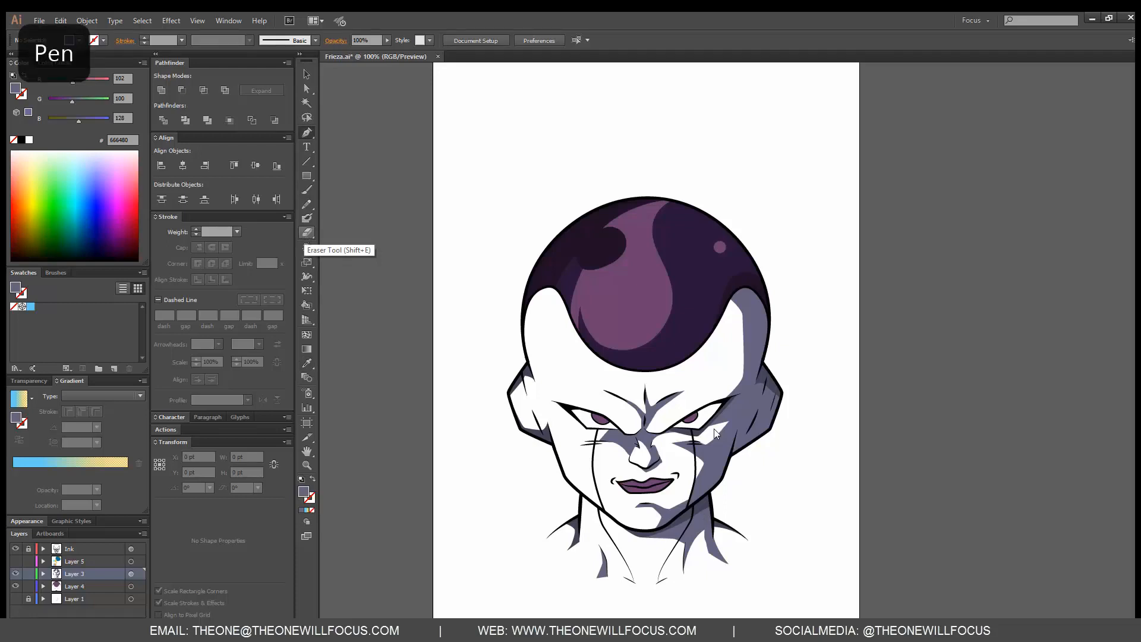
click(673, 426)
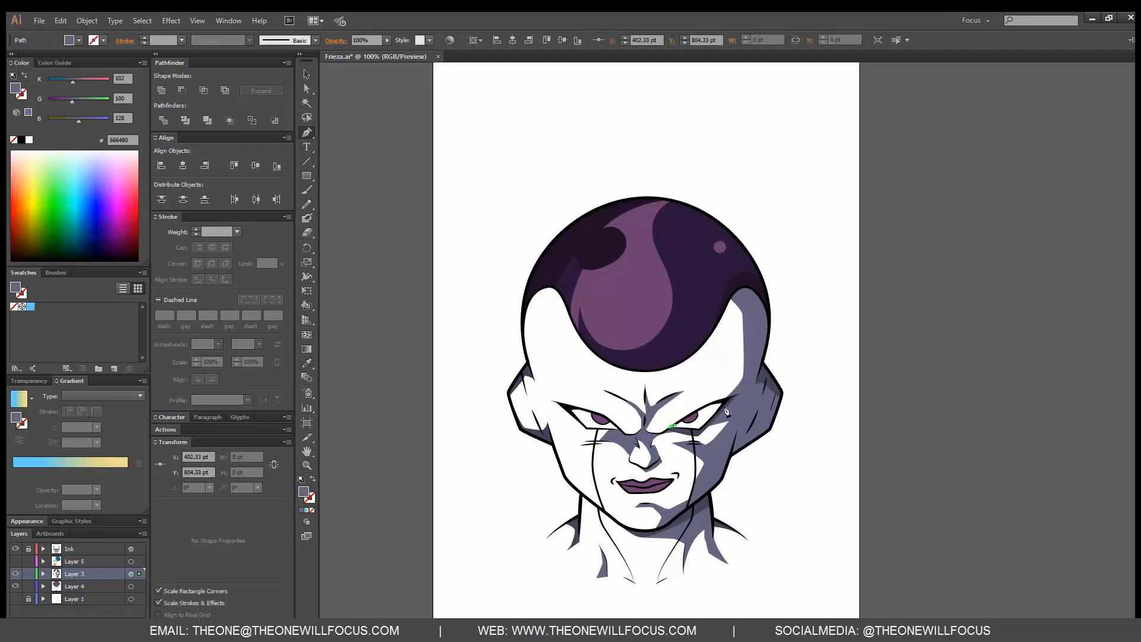
click(721, 410)
click(725, 411)
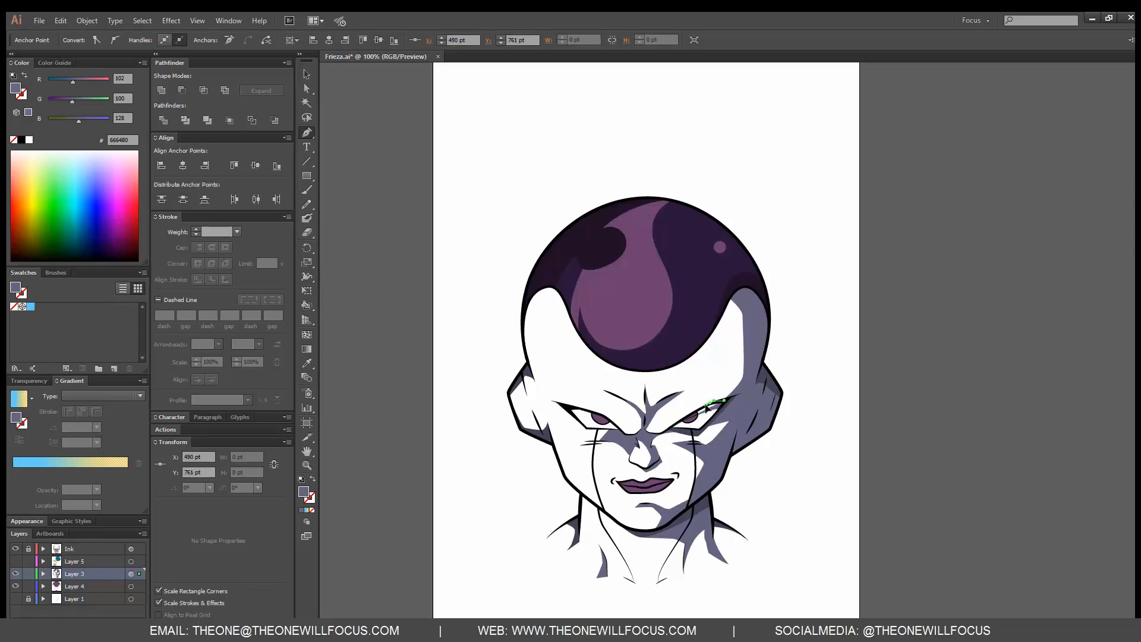
click(672, 426)
drag(672, 426, 670, 428)
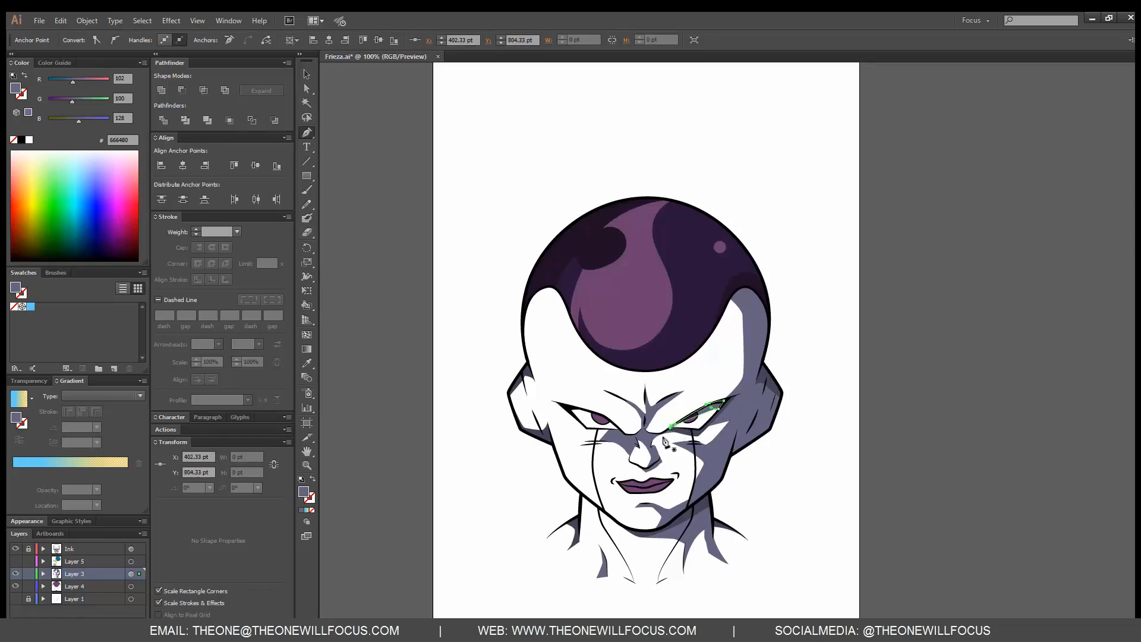
key(ctrl+shift+a)
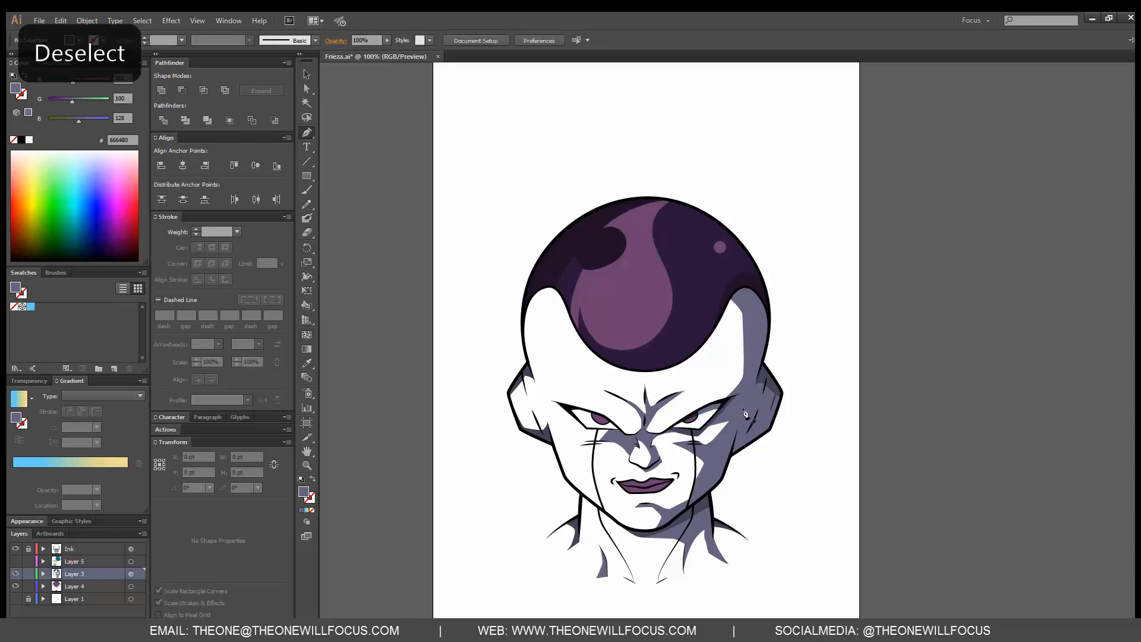
- Deselect the eye path and lock Layer 4 so that only Layer 3 can be drawn on
click(618, 429)
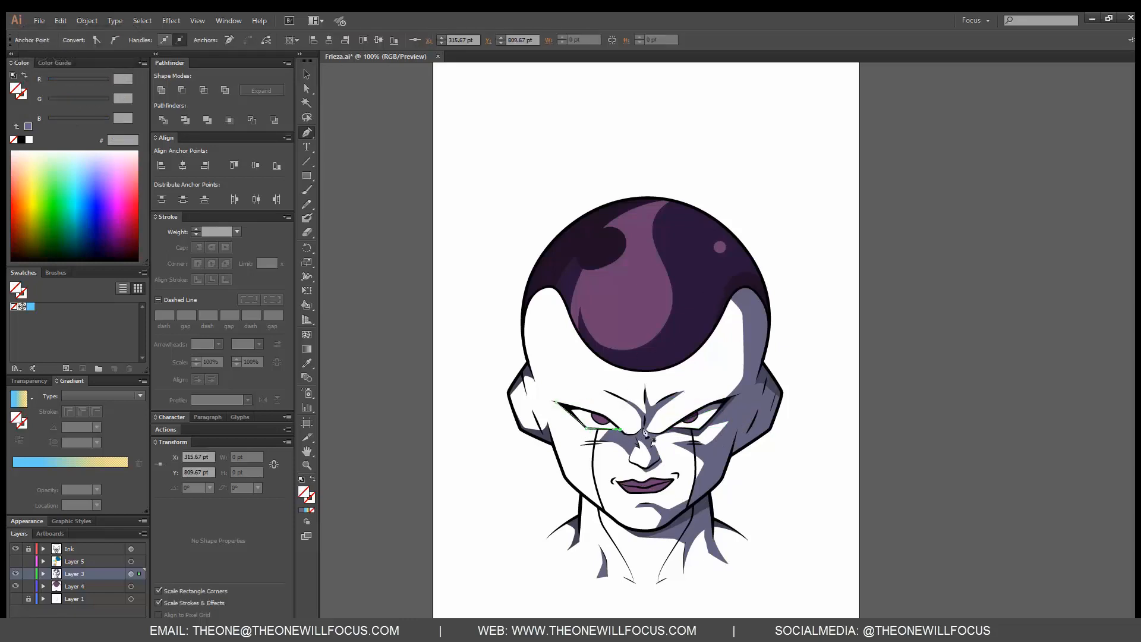
key(ctrl+shift+a)
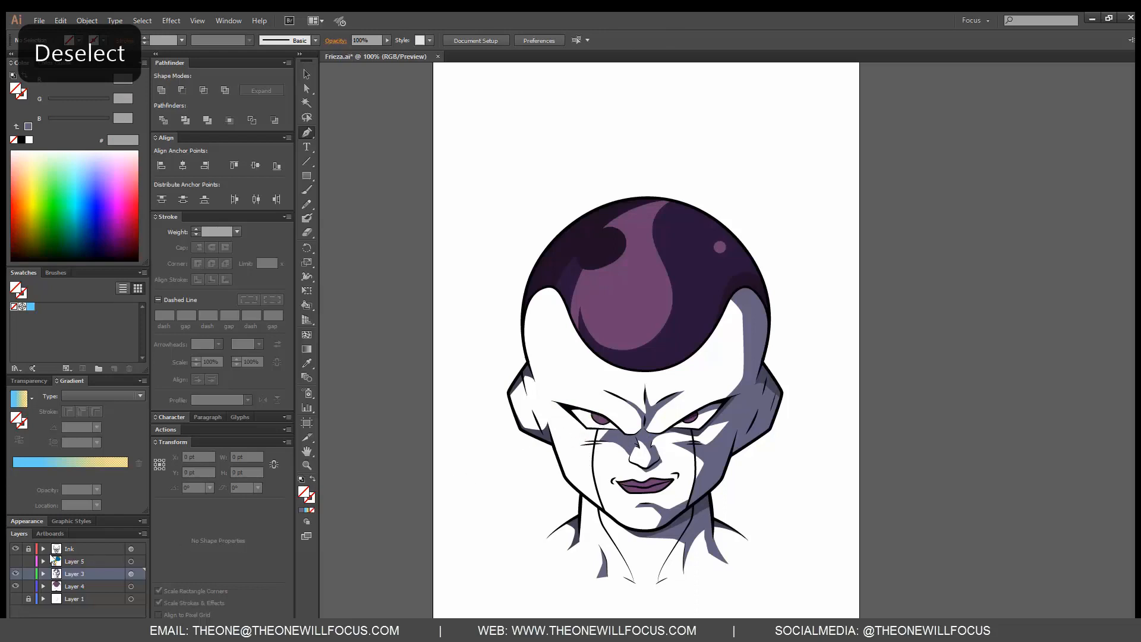
click(28, 586)
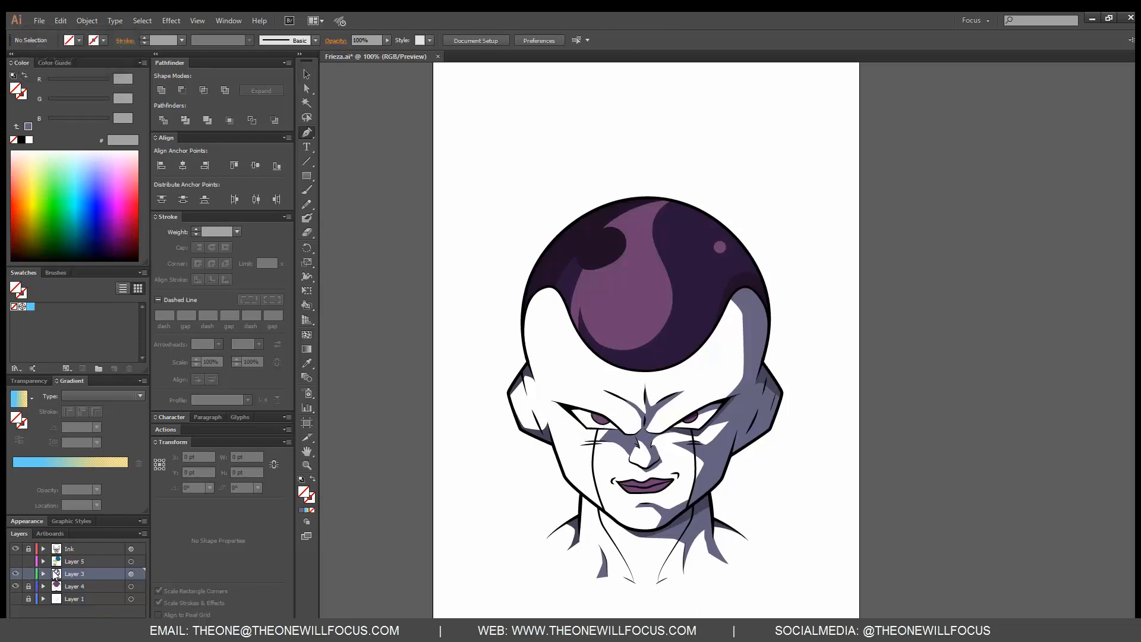
- Draw a shadow shape under the other eye's upper lid and fill it with the existing shadow colour 666480
click(619, 428)
drag(599, 413, 592, 411)
click(562, 404)
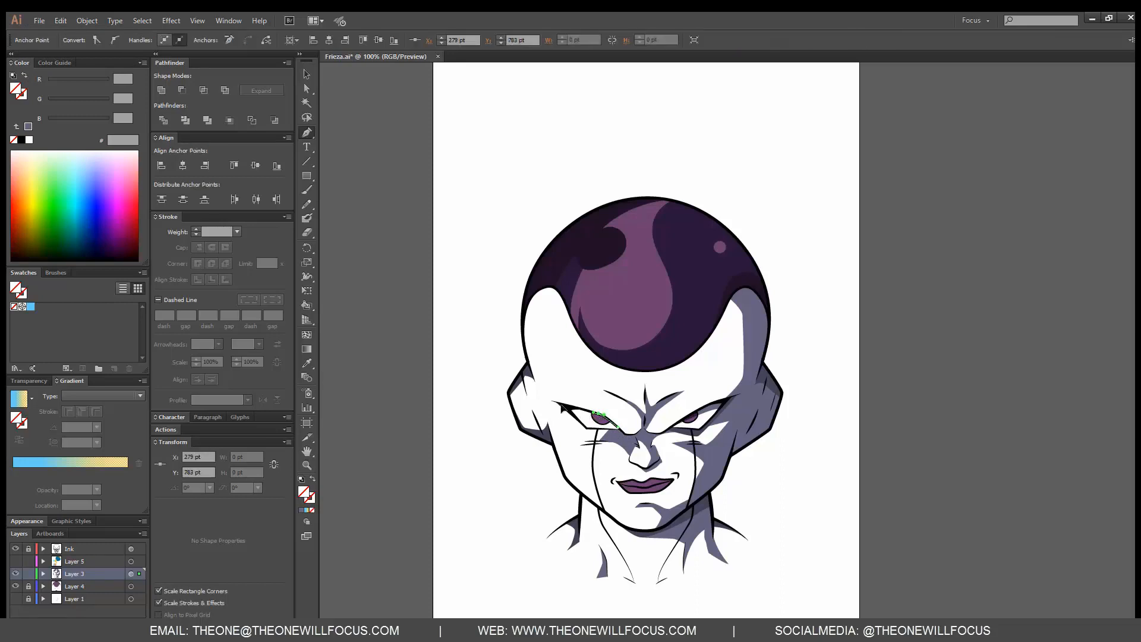
click(575, 415)
drag(618, 427, 633, 440)
click(307, 363)
click(718, 406)
key(ctrl+shift+a)
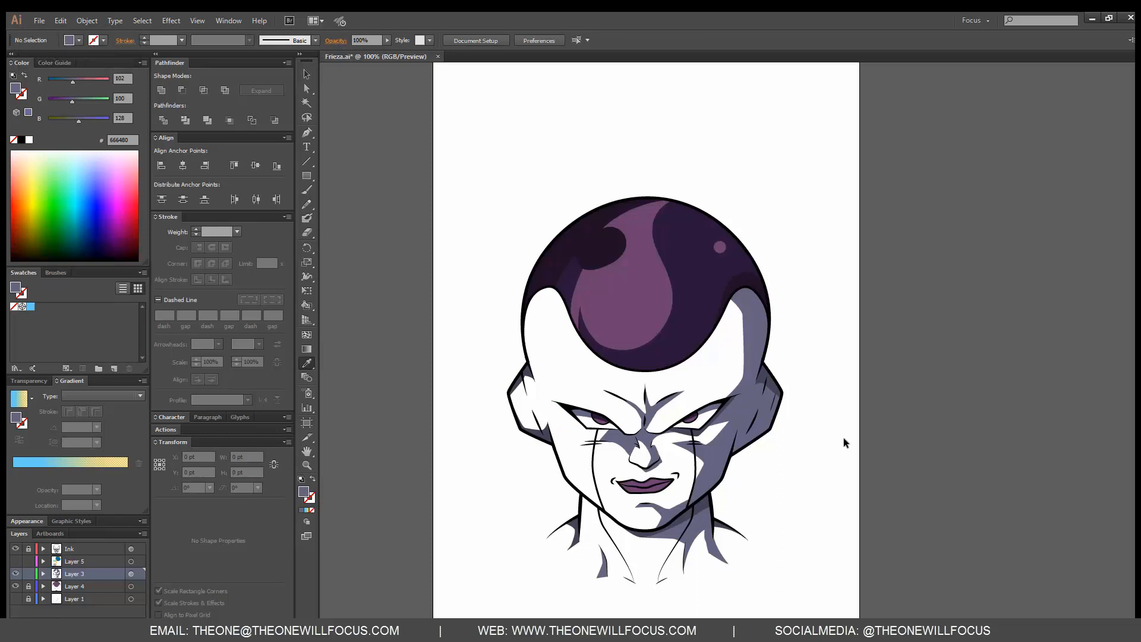
- Start a large face shadow with the Pen tool, curving from the purple dome's edge down the forehead and around the shaded eye
key(v)
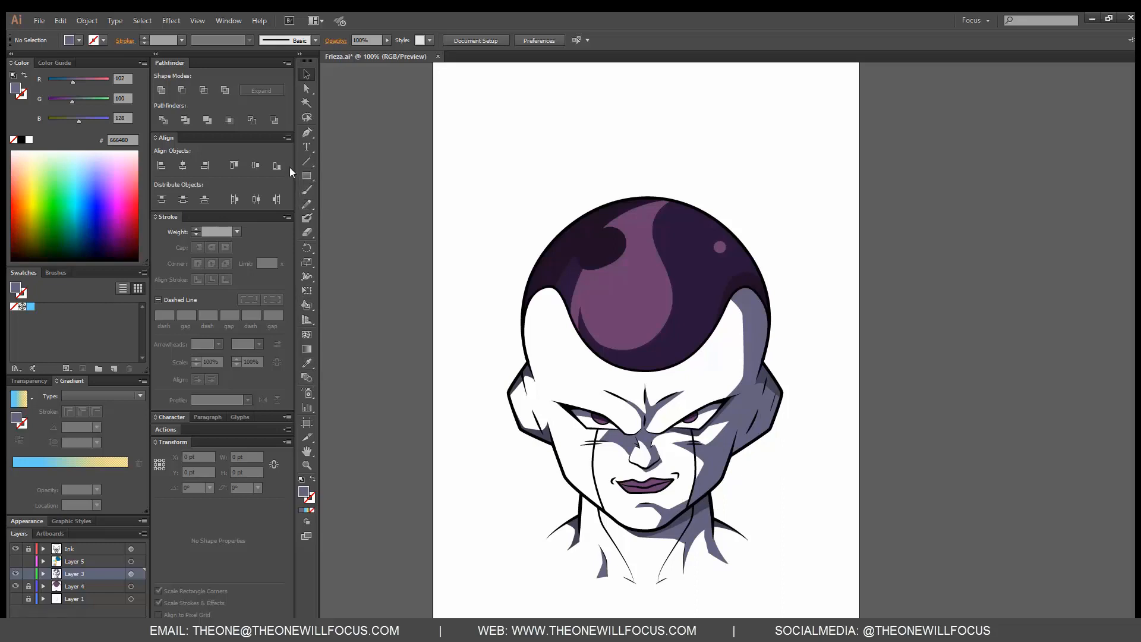
key(p)
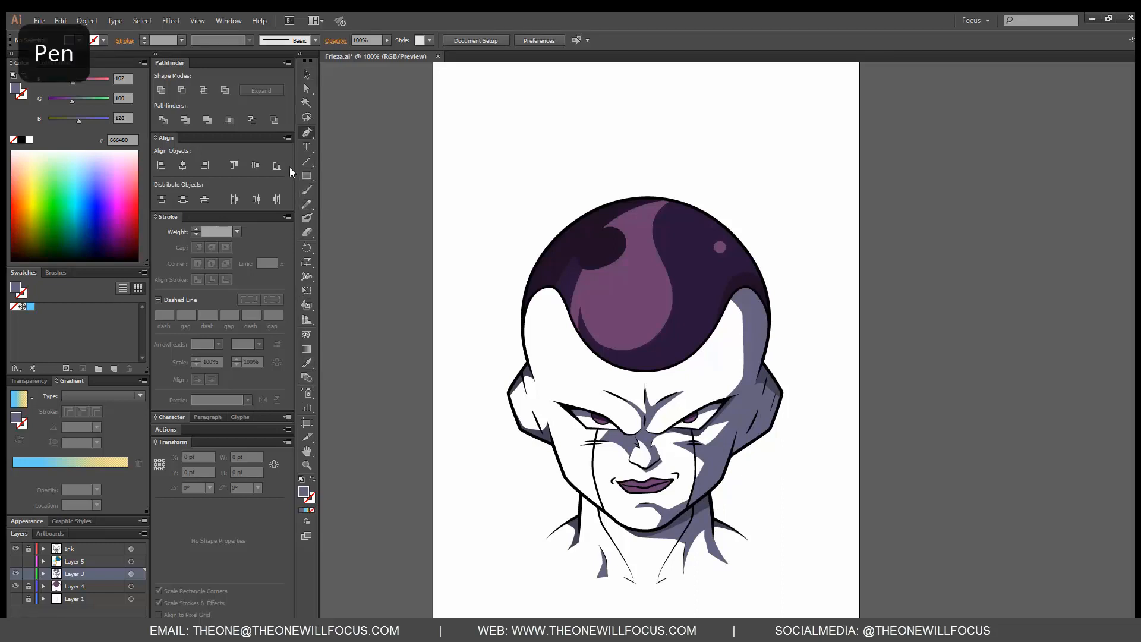
click(710, 338)
drag(719, 380, 713, 395)
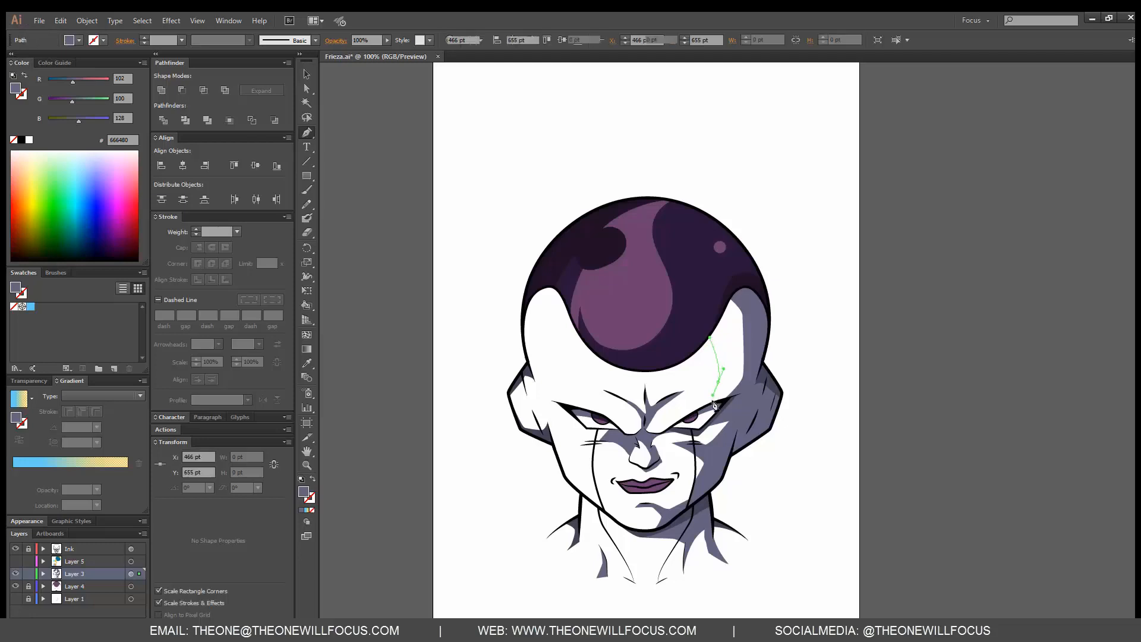
click(710, 402)
click(724, 401)
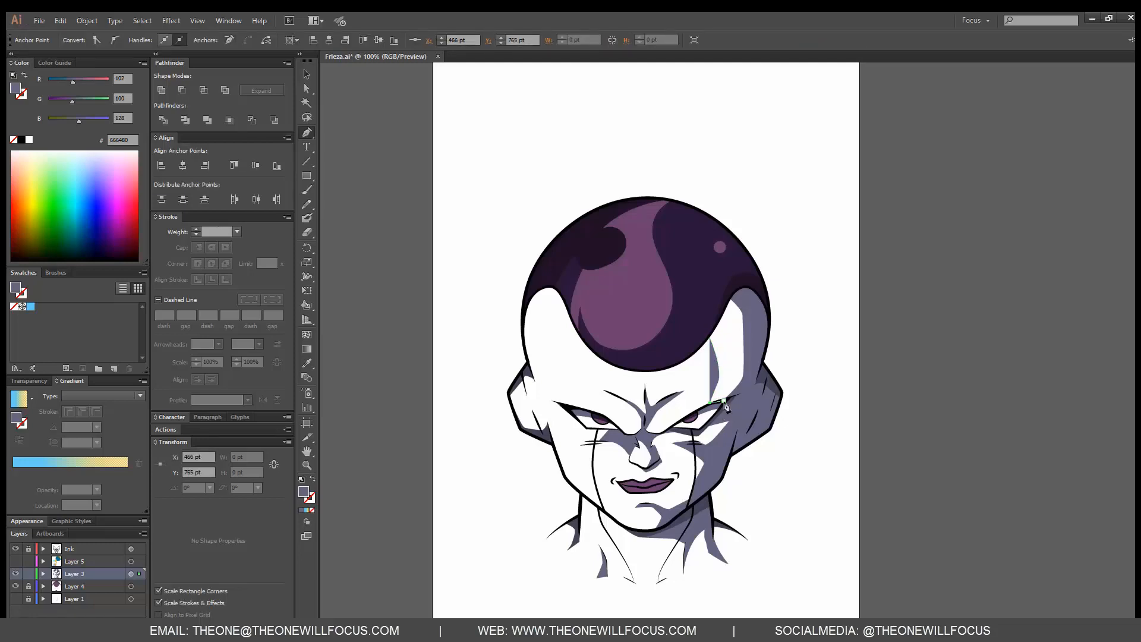
click(697, 432)
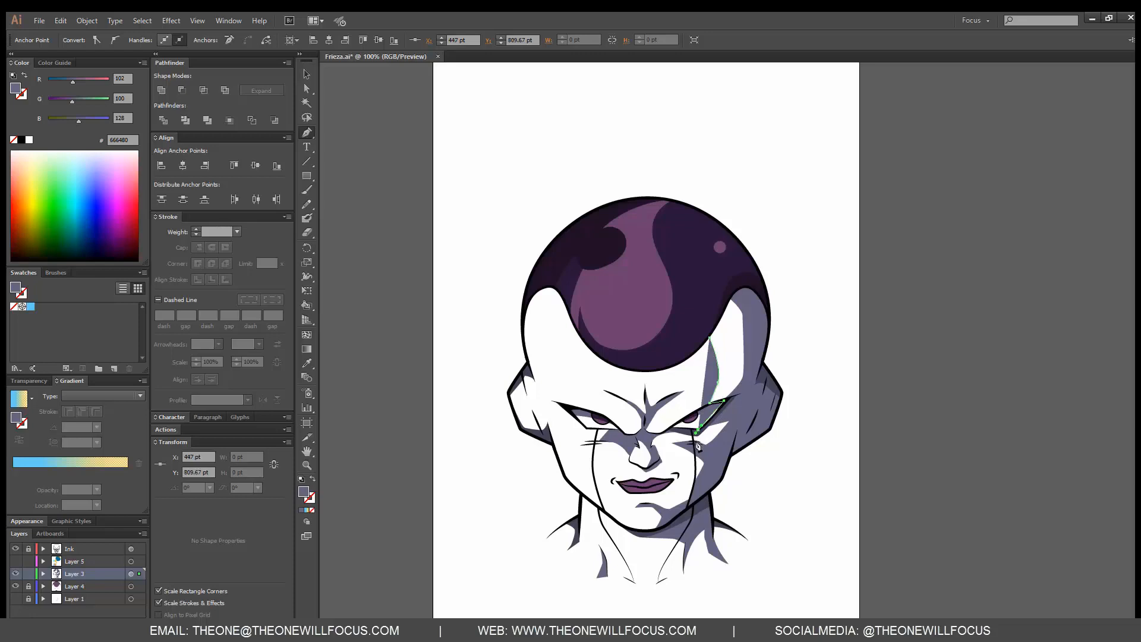
key(ctrl+z)
drag(698, 430, 688, 437)
click(699, 430)
- Continue the face shadow path down the cheek, around the jaw and ear and up the temple, closing it at the dome's edge
drag(694, 505, 725, 474)
click(699, 501)
click(731, 456)
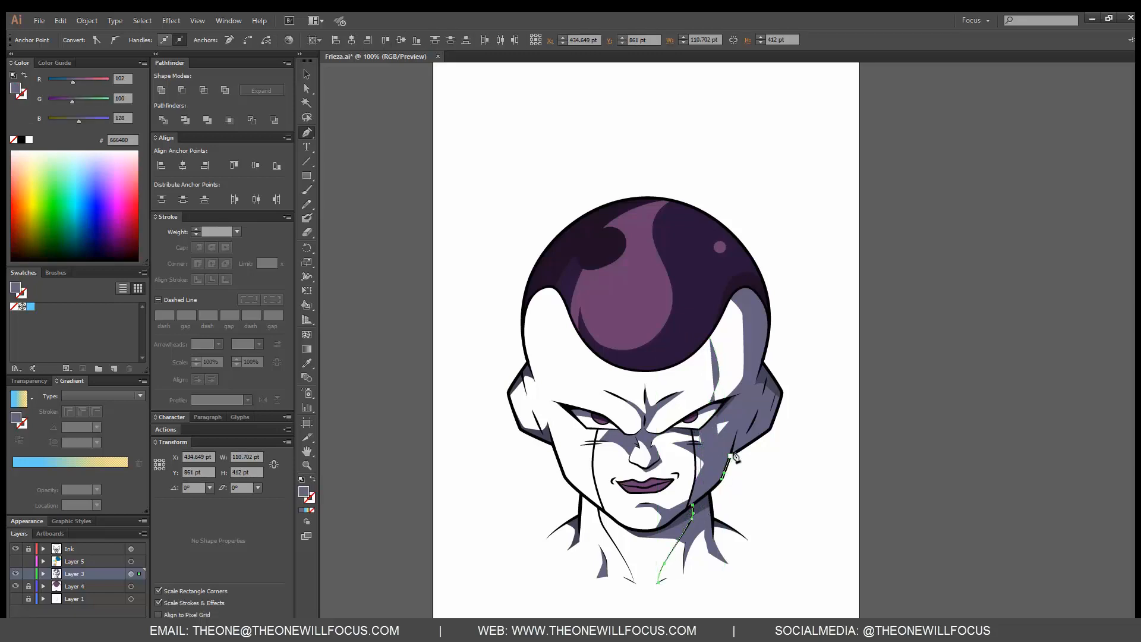
click(771, 428)
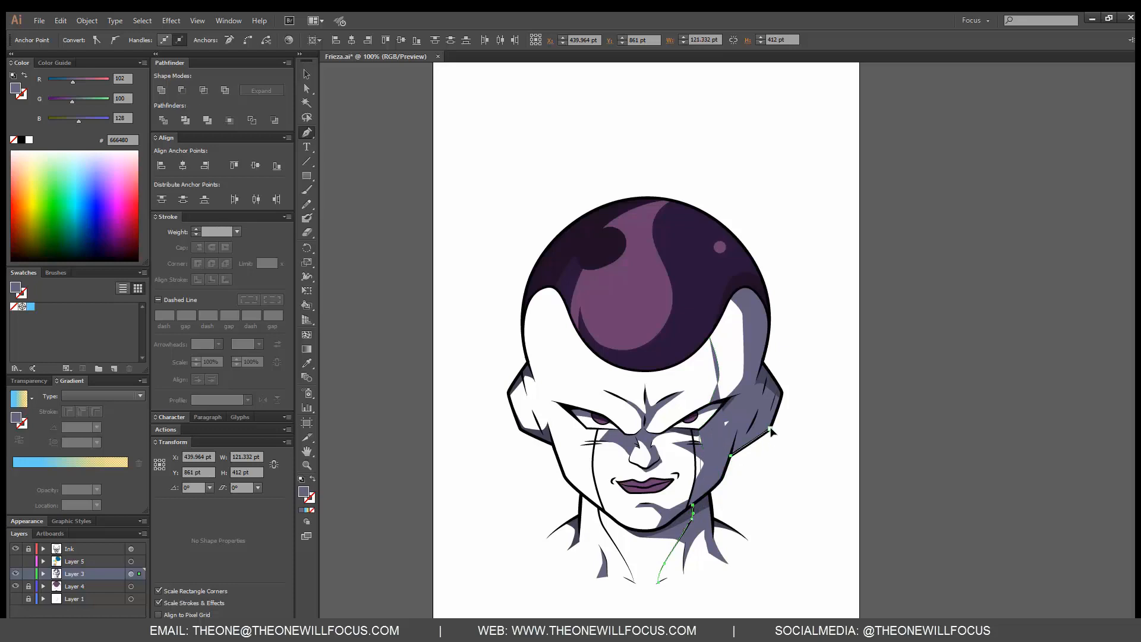
click(783, 392)
click(763, 361)
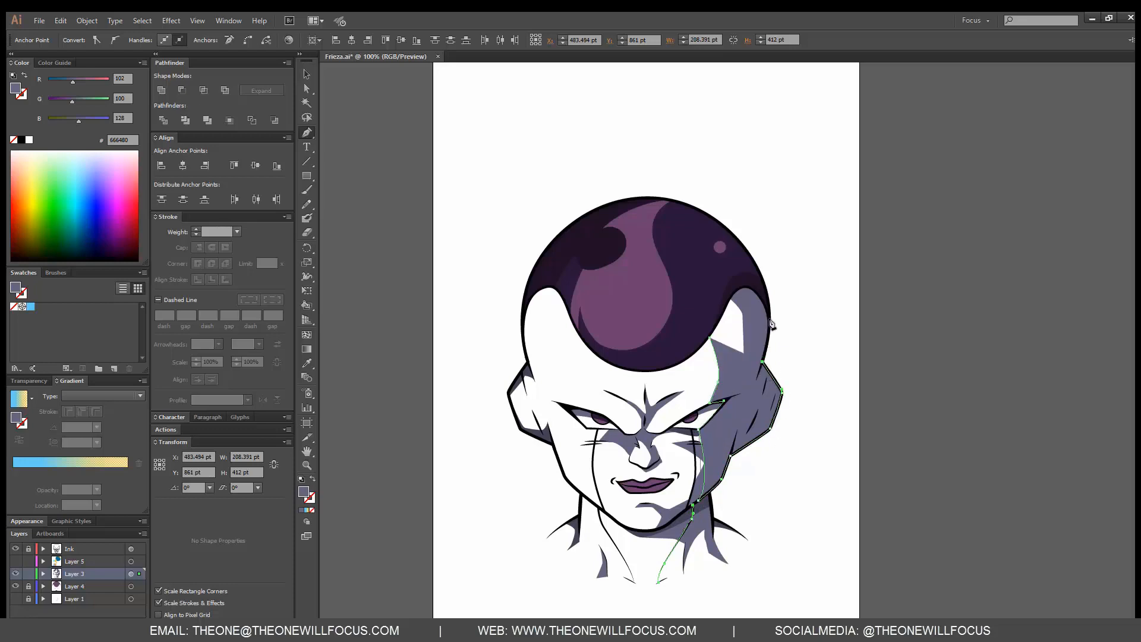
drag(769, 325, 710, 339)
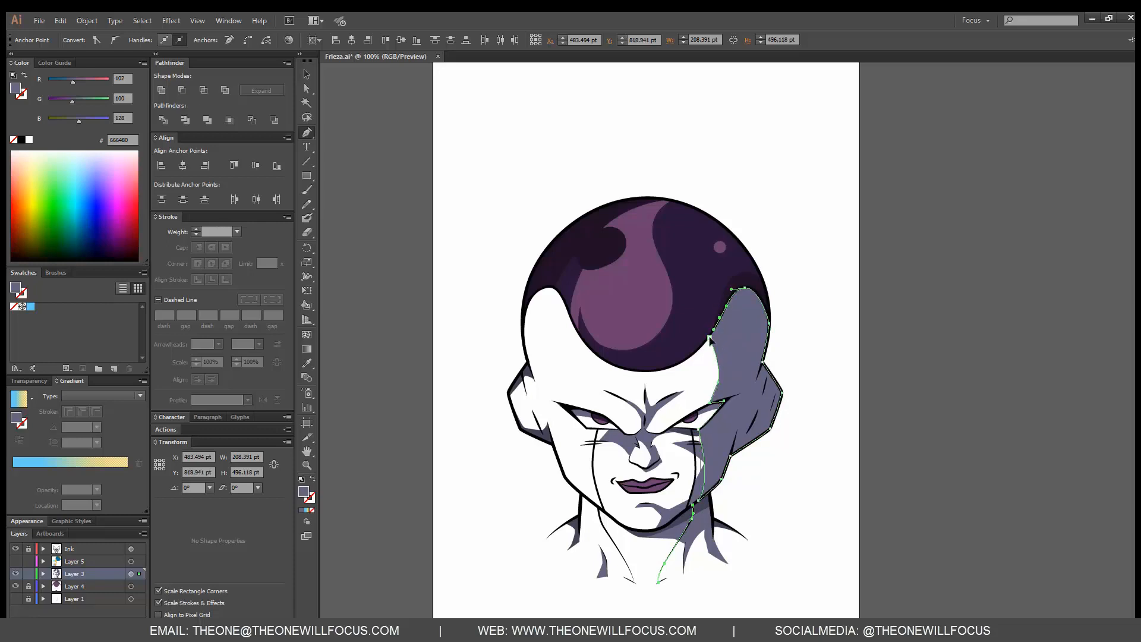
click(710, 338)
key(v)
click(839, 402)
- Apply a linear gradient to the large face shadow and spread its two colour stops to the ends of the gradient
click(742, 357)
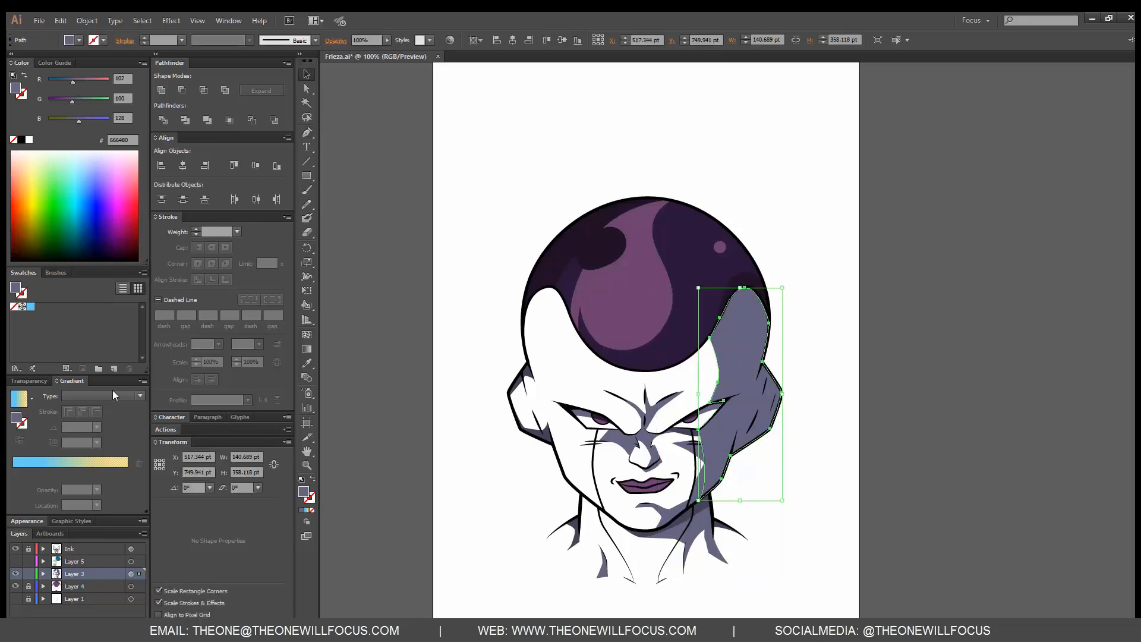
click(82, 395)
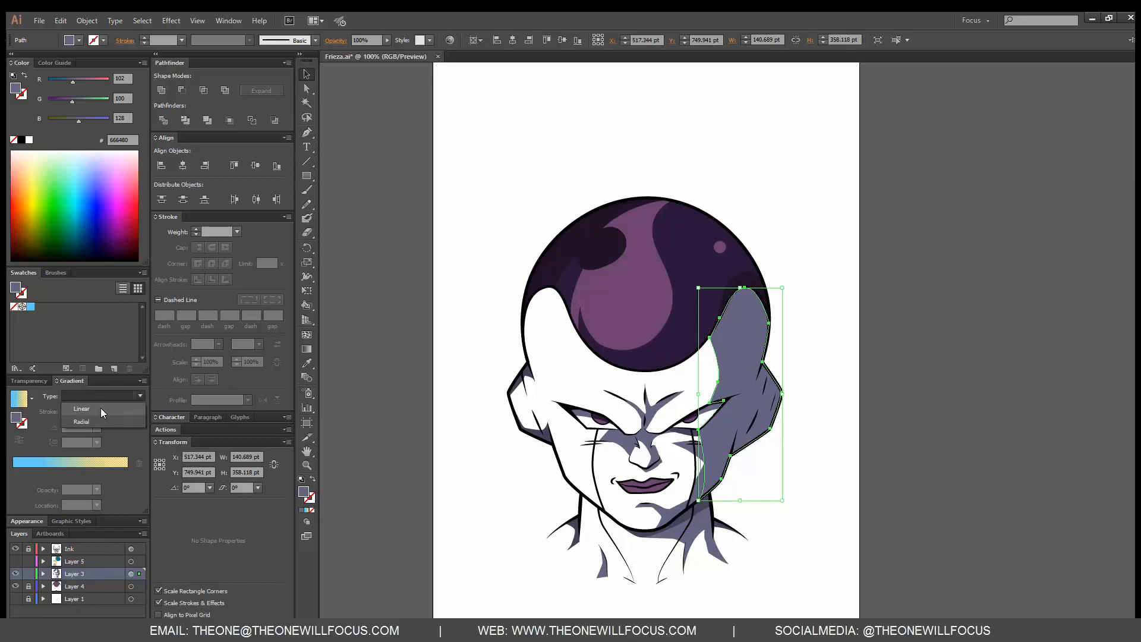
click(101, 409)
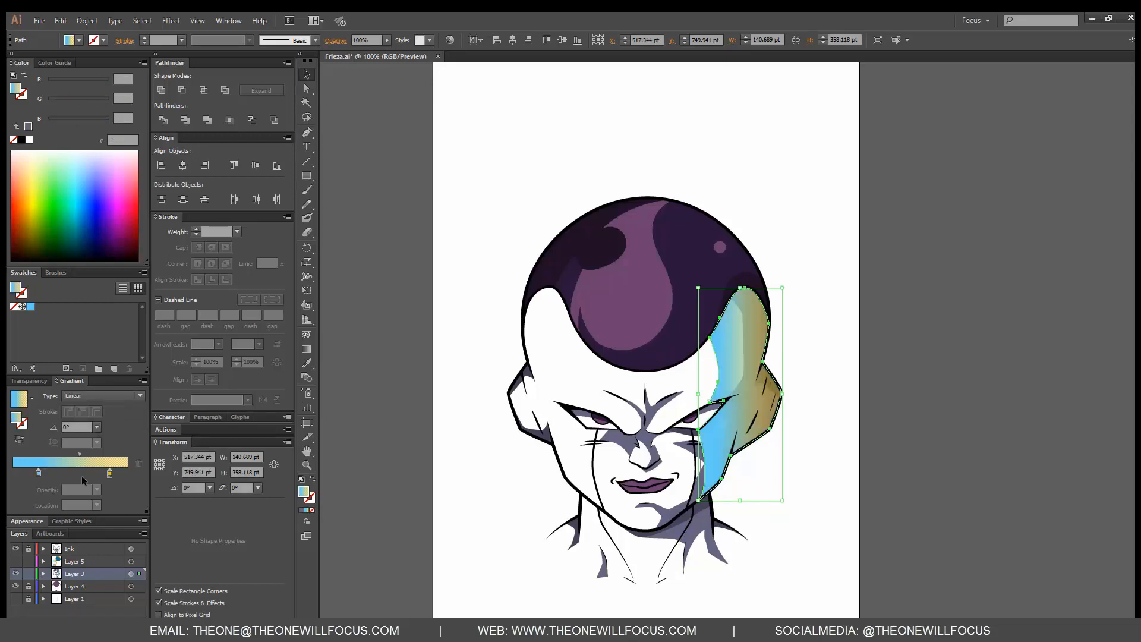
drag(38, 472, 13, 472)
drag(109, 472, 127, 473)
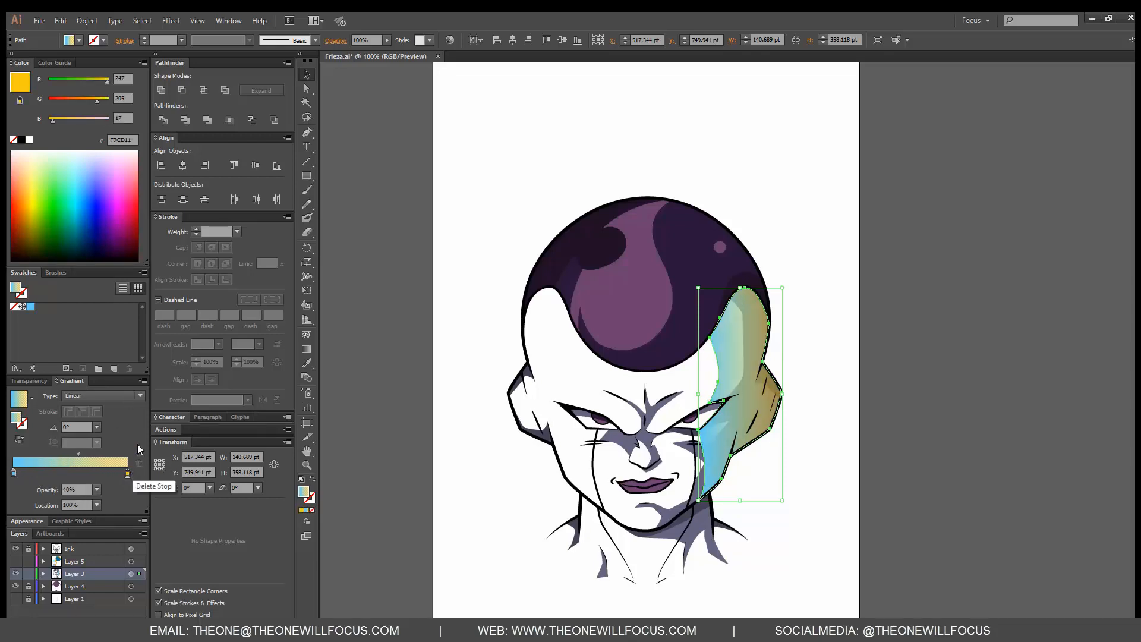
- Refill the face shadow with the colour sampled from the neck shadow and save that colour as a swatch
click(306, 363)
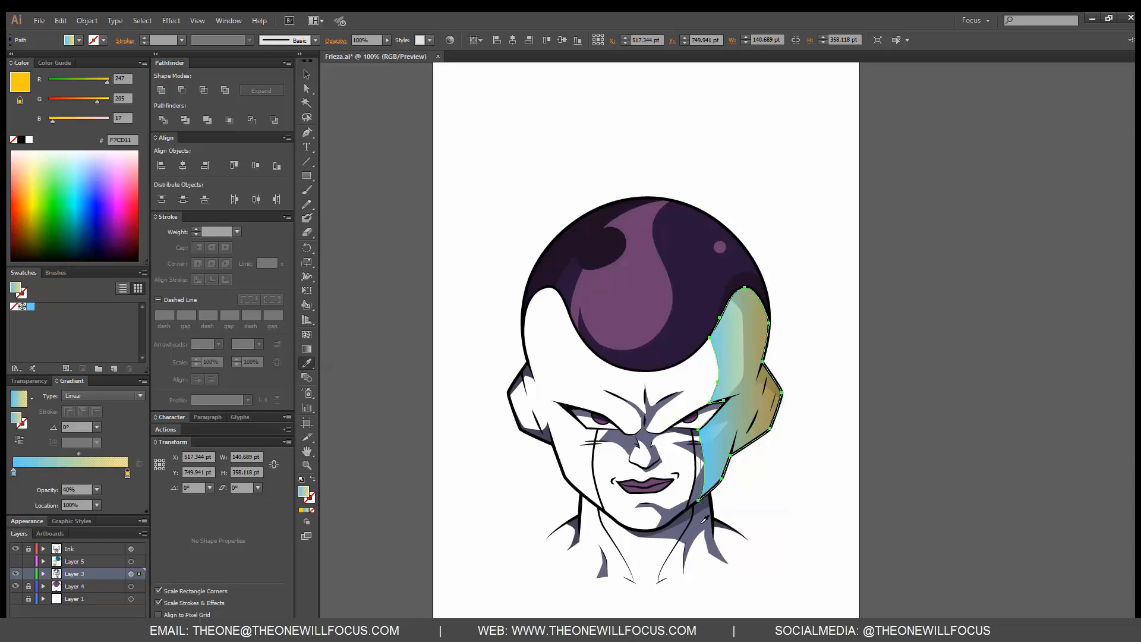
click(702, 520)
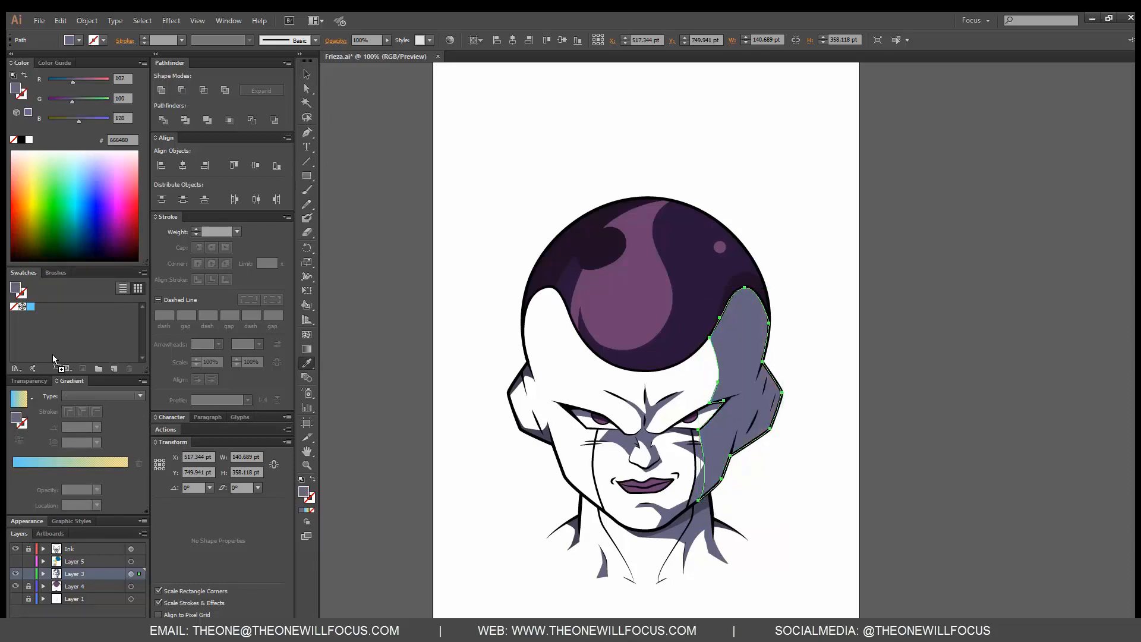
drag(52, 355, 69, 316)
- Give the face shadow a linear gradient with colour 666480 at both stops and 30% opacity on the end stop
click(97, 396)
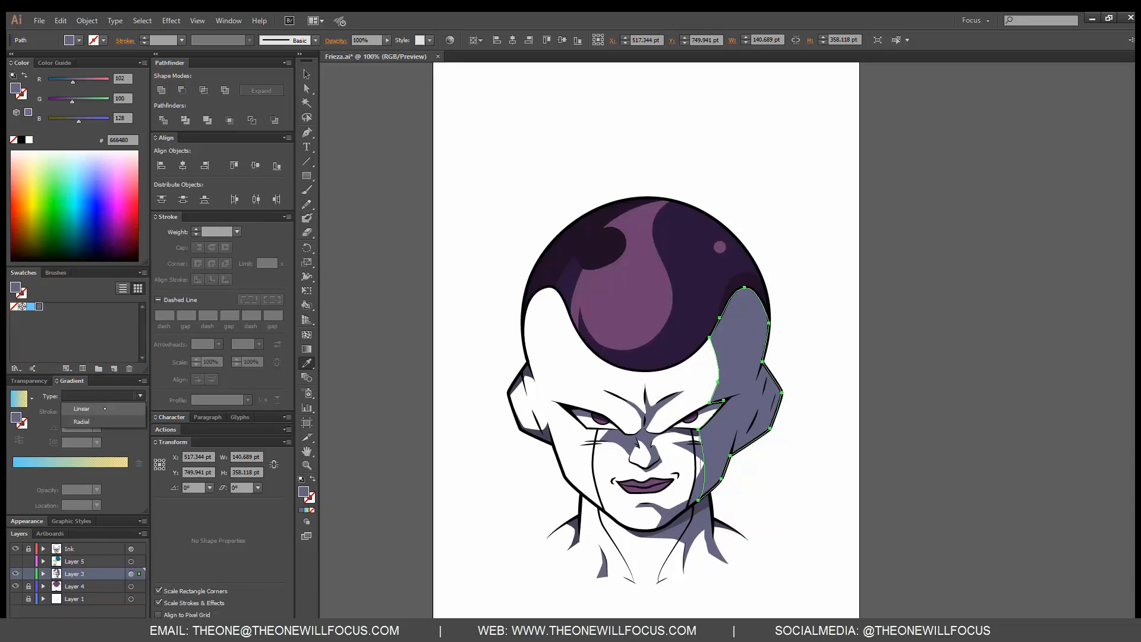
click(94, 407)
drag(48, 308, 127, 474)
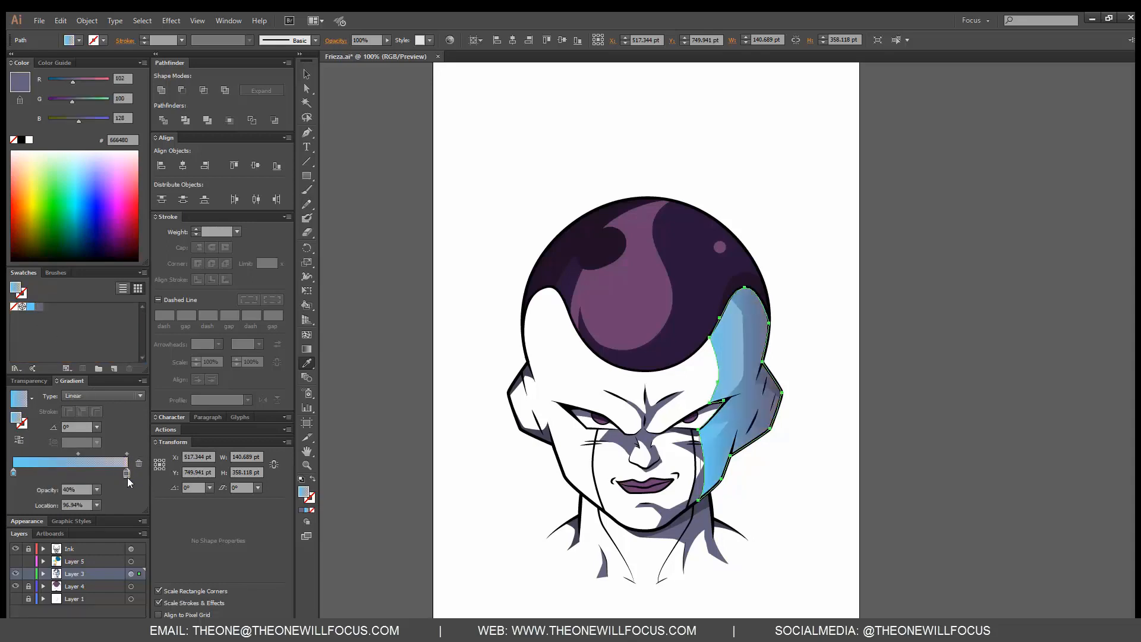
click(138, 463)
drag(39, 307, 127, 471)
drag(39, 307, 13, 473)
click(127, 474)
click(96, 490)
click(118, 384)
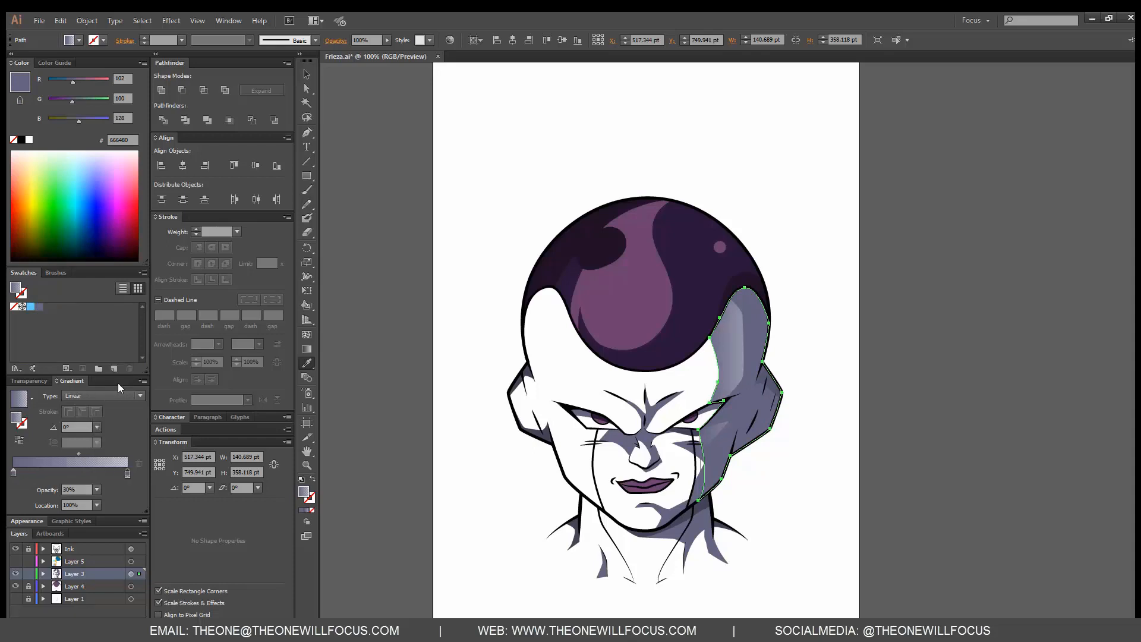
- Shift the face shadow's faded gradient stop inward to about 77%, reverse the gradient and deselect the shape
click(308, 74)
click(886, 386)
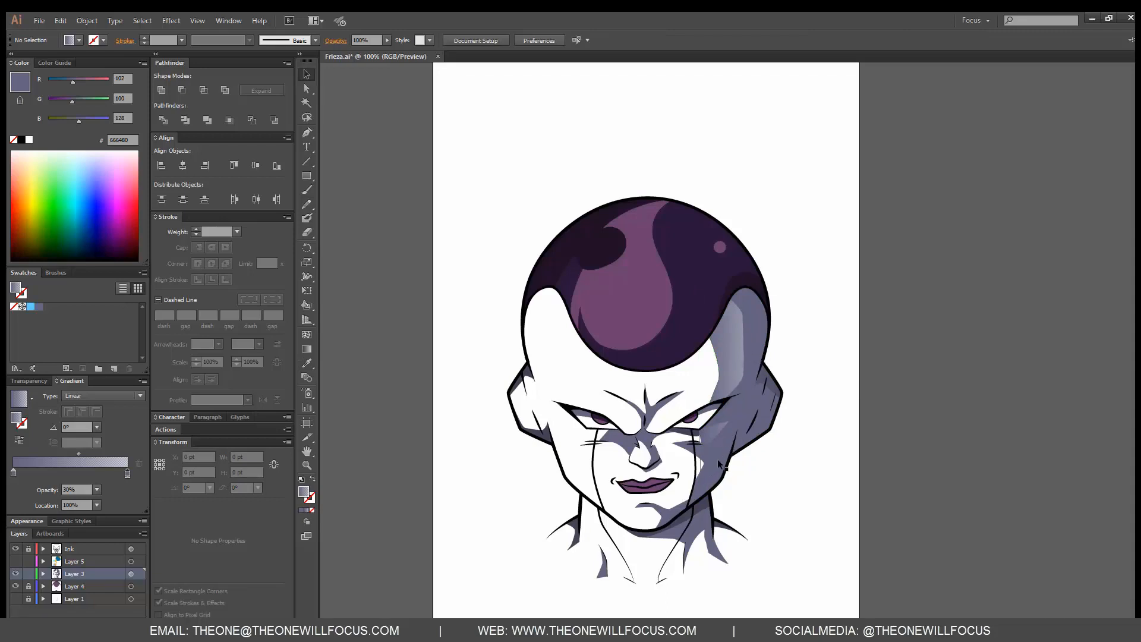
click(740, 453)
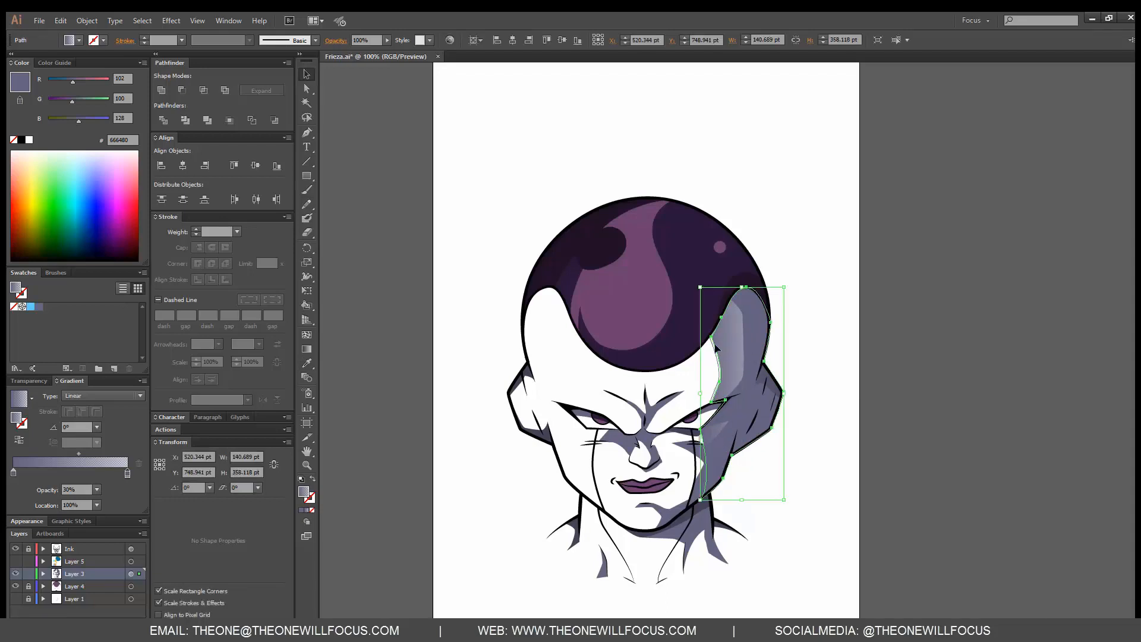
drag(128, 474, 103, 478)
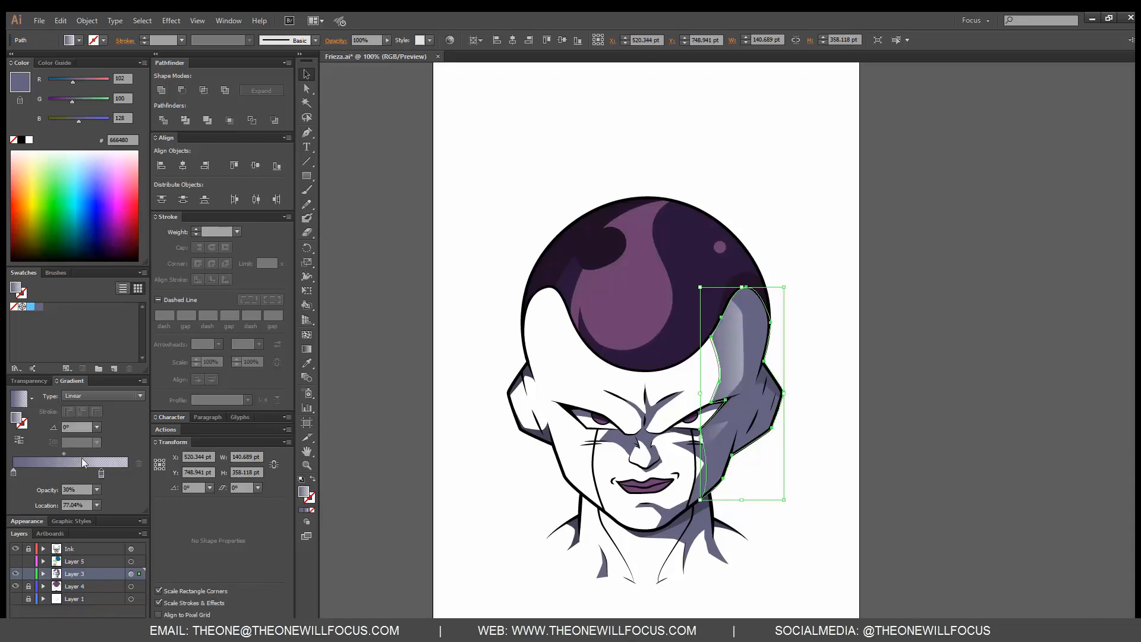
click(16, 441)
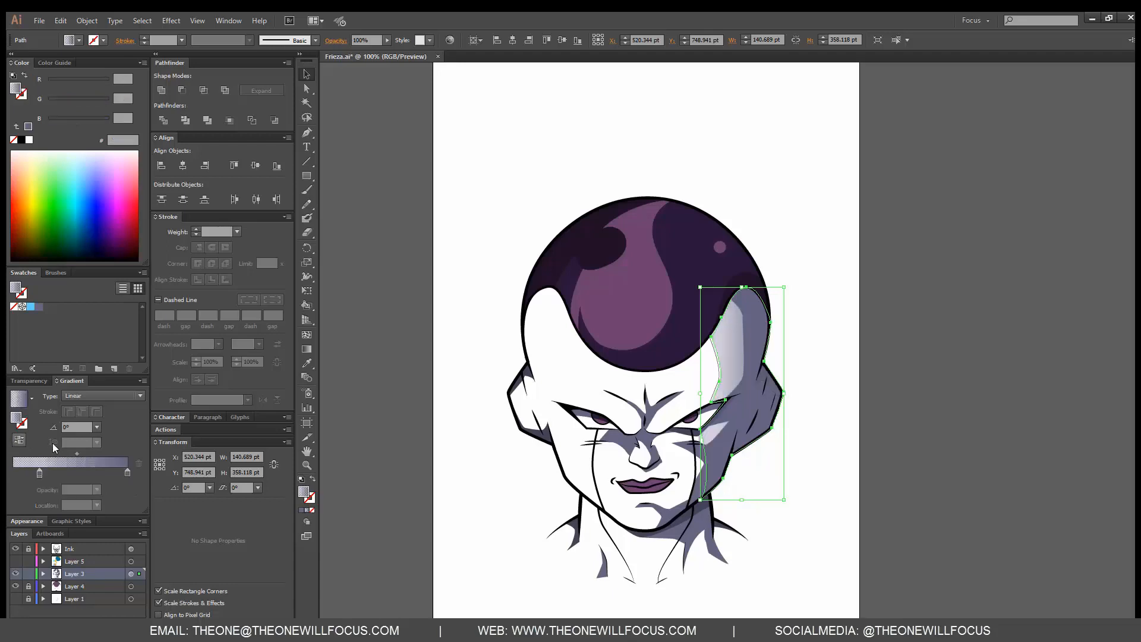
click(849, 477)
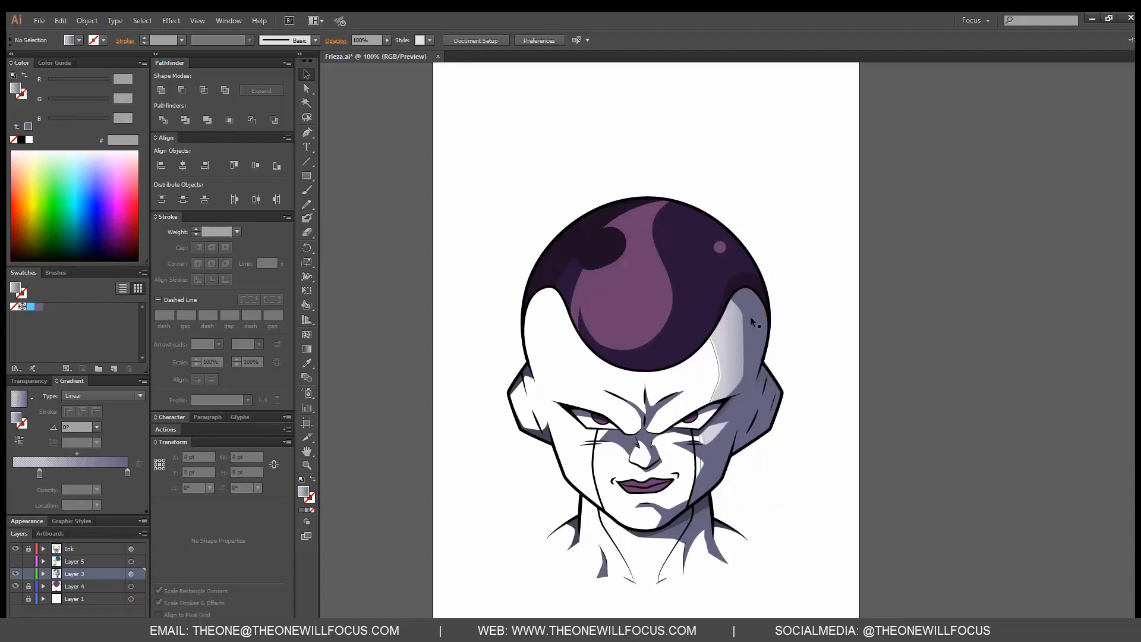
- Examine the thin line along the face shadow's edge, isolating the Live Paint artwork beneath it and leaving isolation mode
click(720, 389)
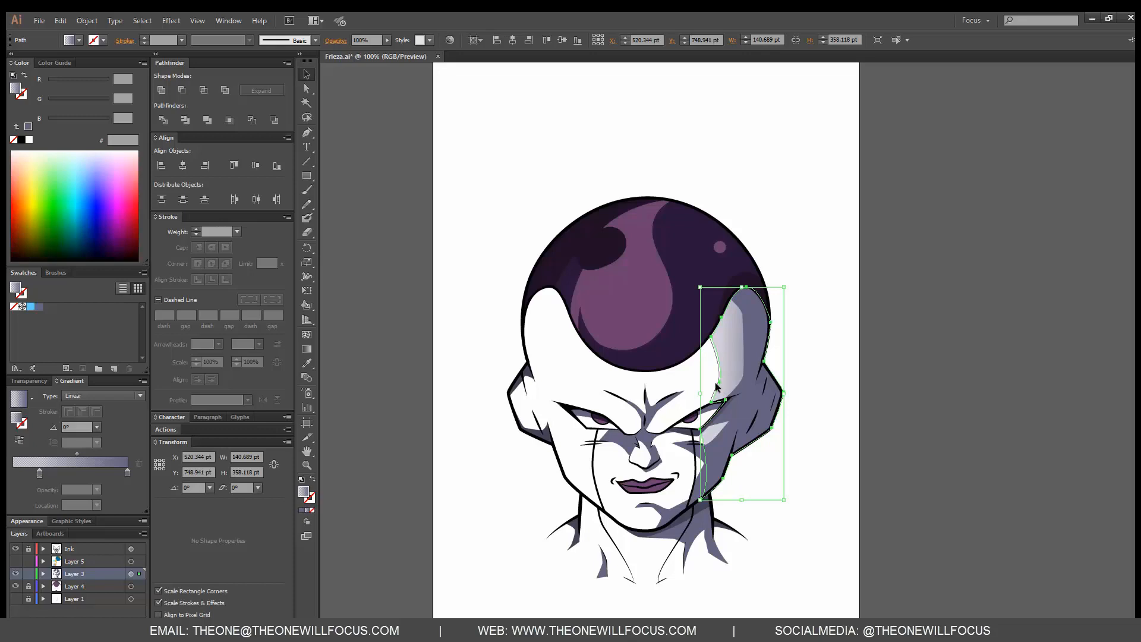
key(ctrl+2)
double_click(715, 390)
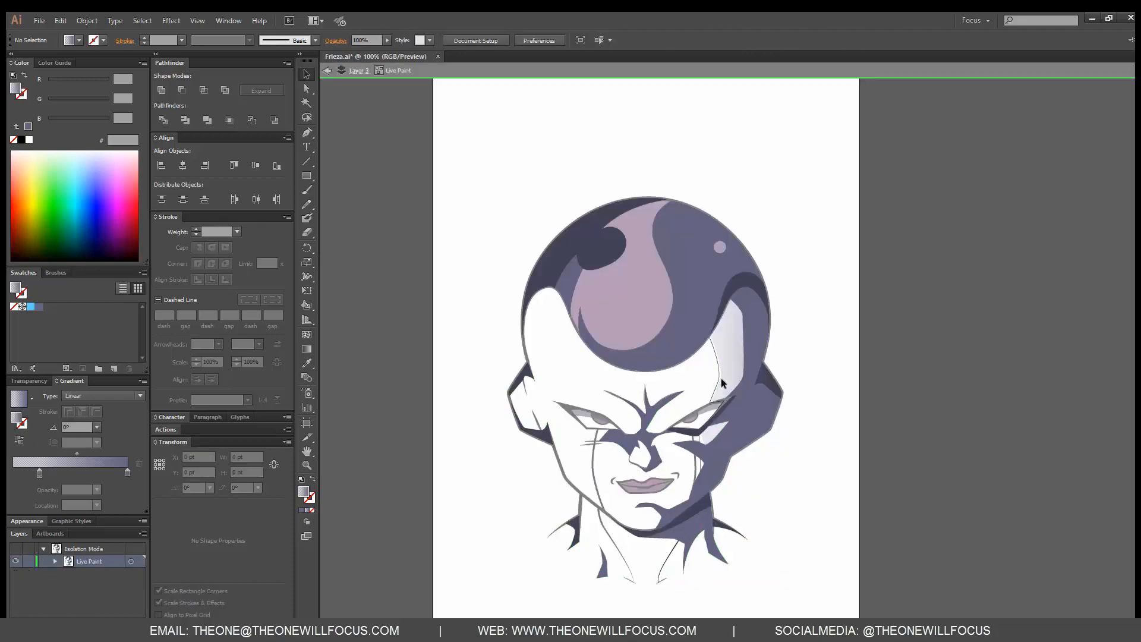
double_click(868, 357)
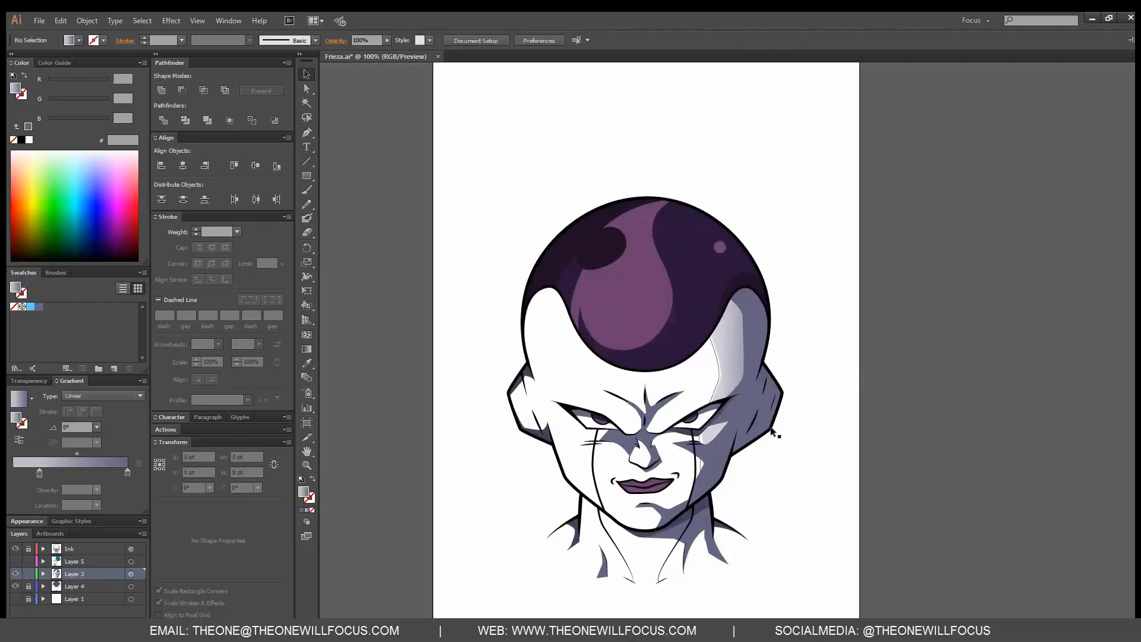
click(712, 466)
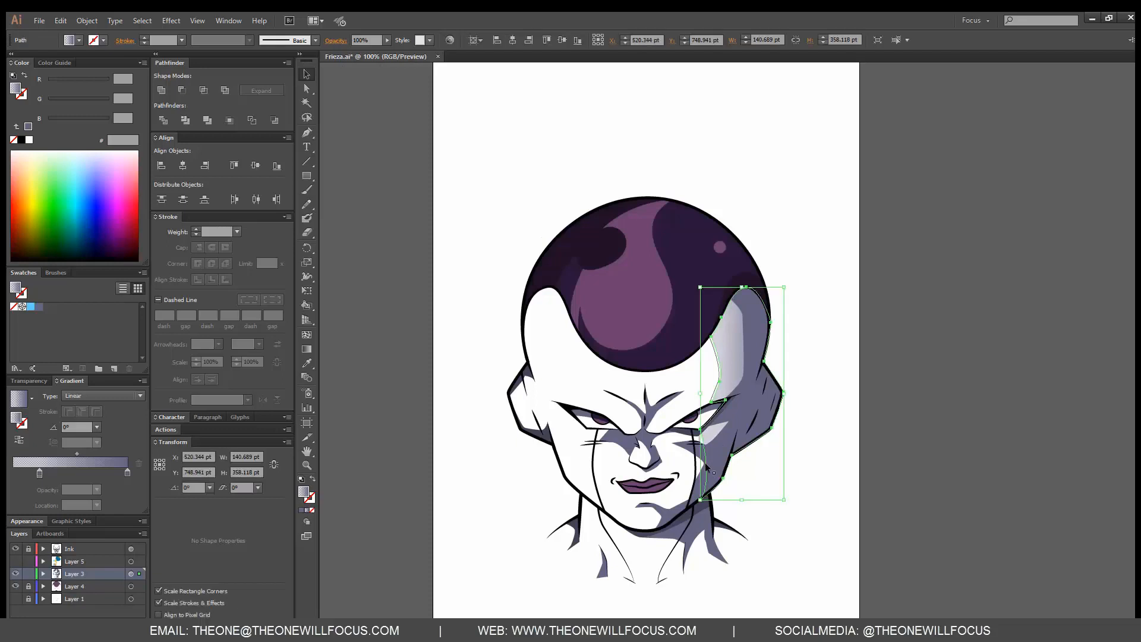
click(702, 462)
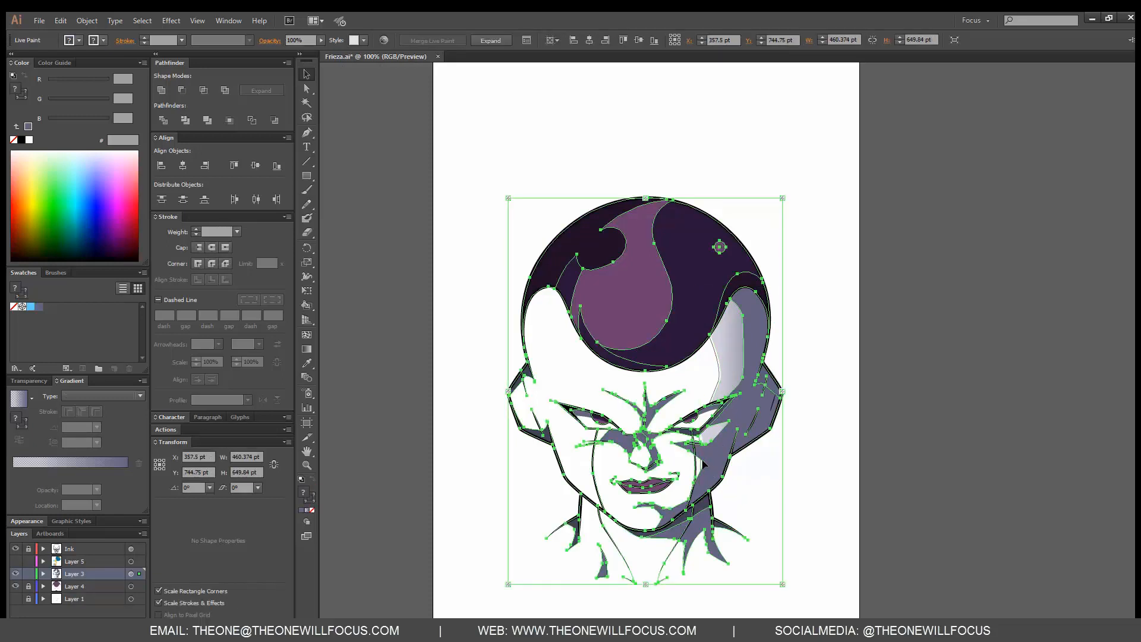
double_click(701, 469)
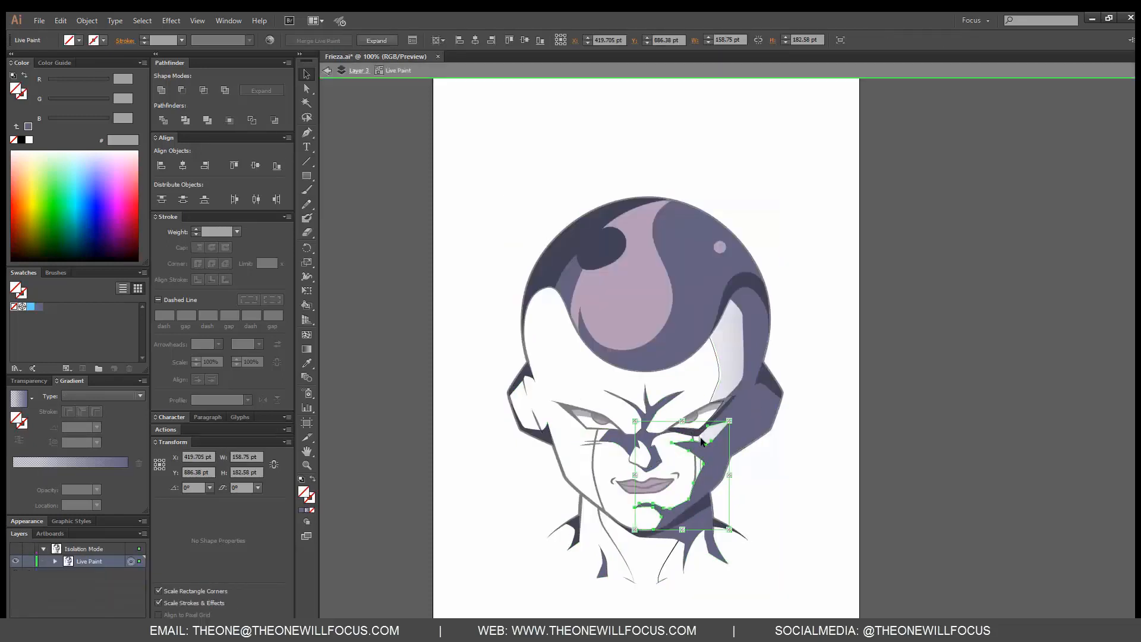
click(797, 438)
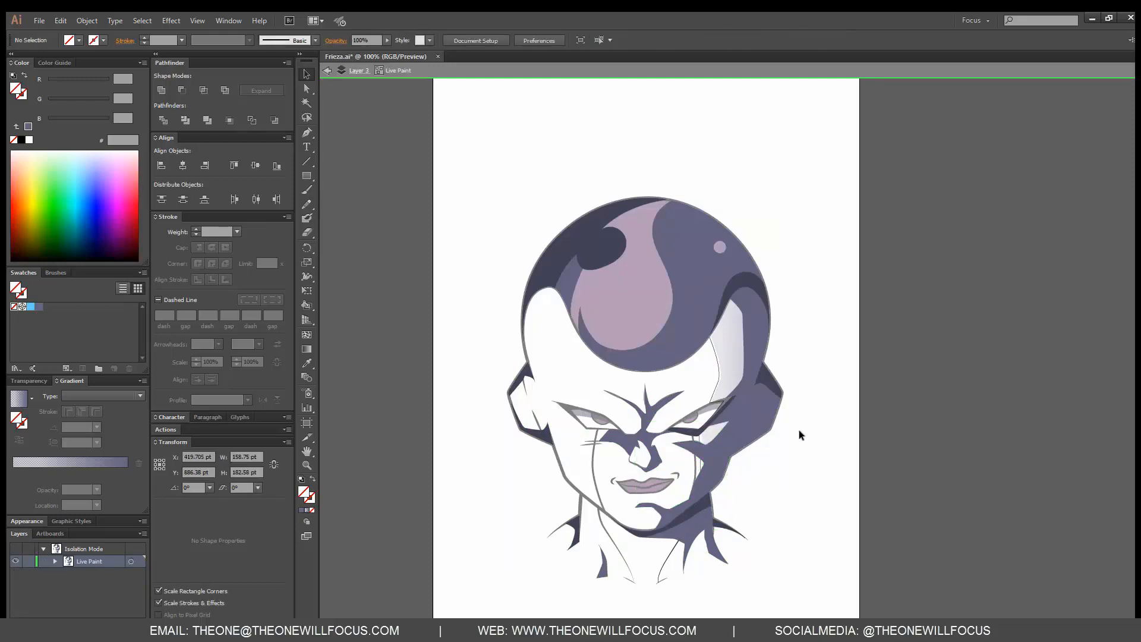
double_click(799, 430)
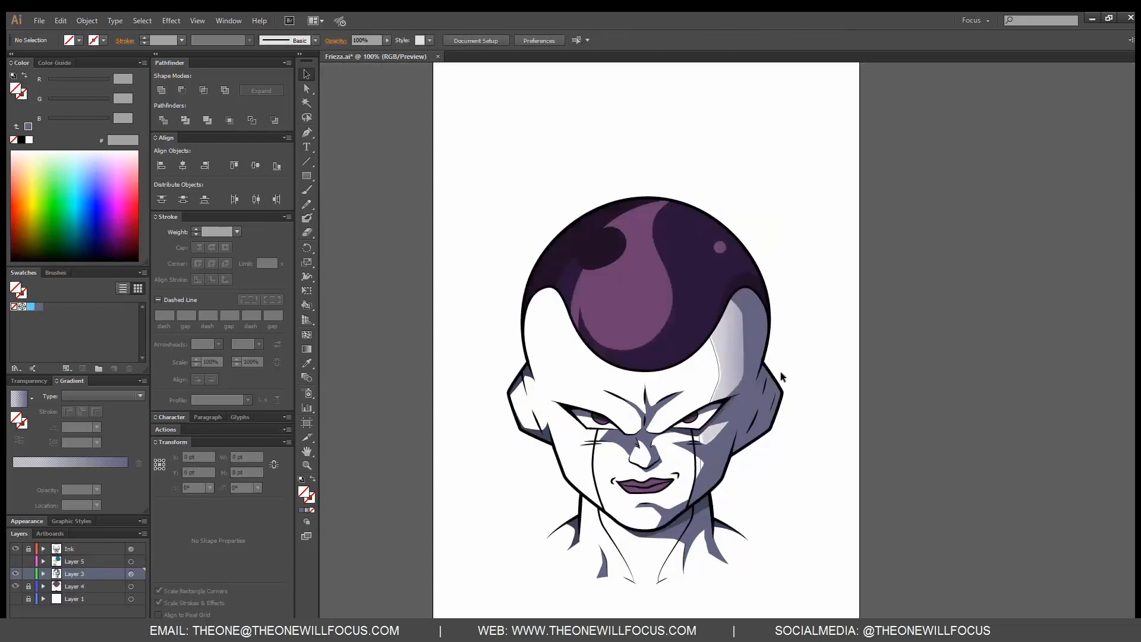
- Delete the gradient face shadow and undo repeatedly to before its path was started
click(733, 348)
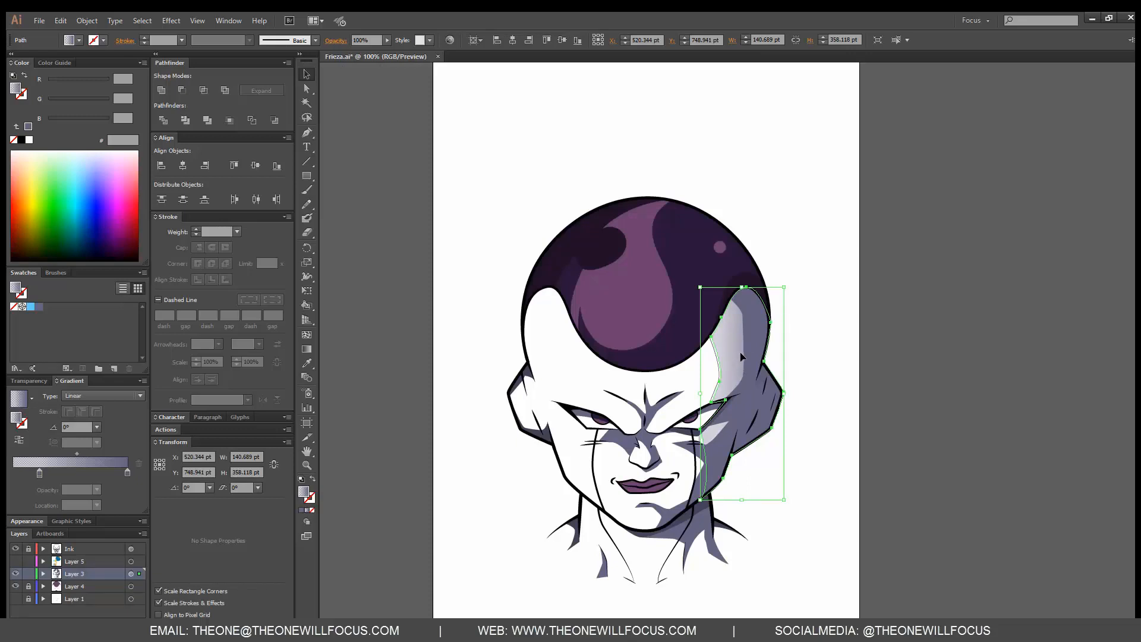
key(Delete)
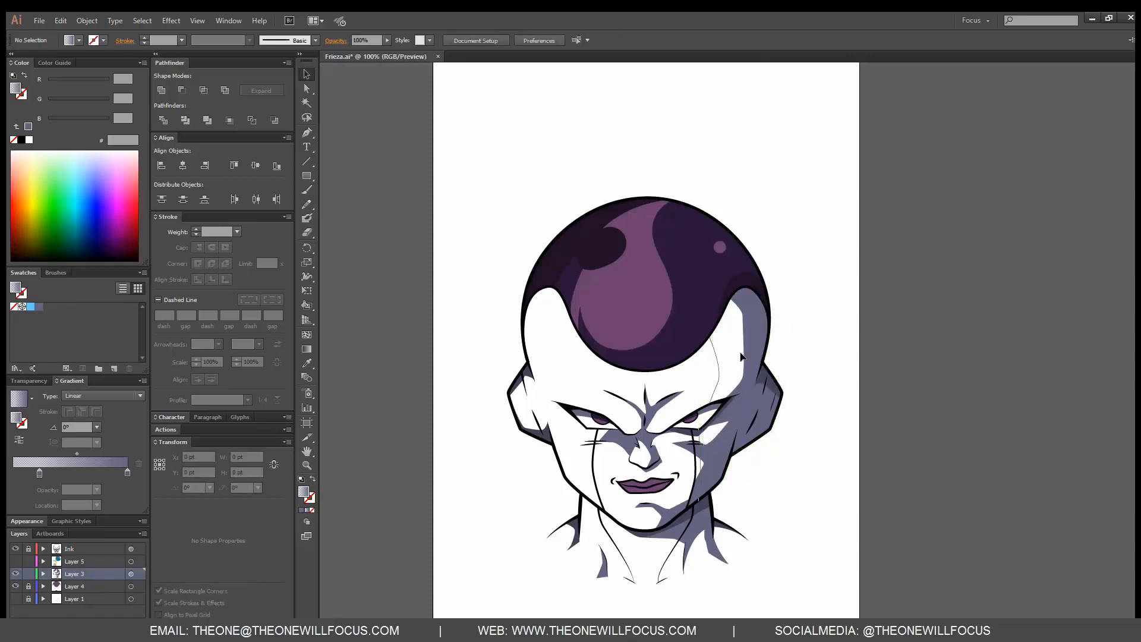
key(ctrl+z)
key(ctrl+z)
key(ctrl+z)
key(ctrl+z)
key(ctrl+z)
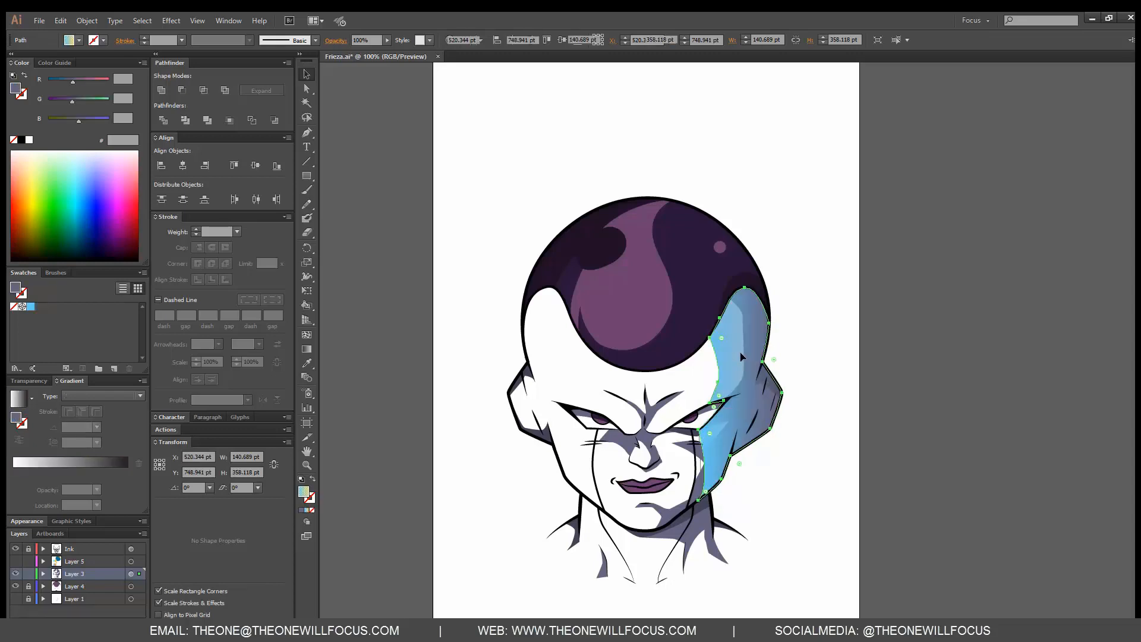
key(ctrl+z)
key(ctrl+z)
key(ctrl+z)
key(ctrl+z)
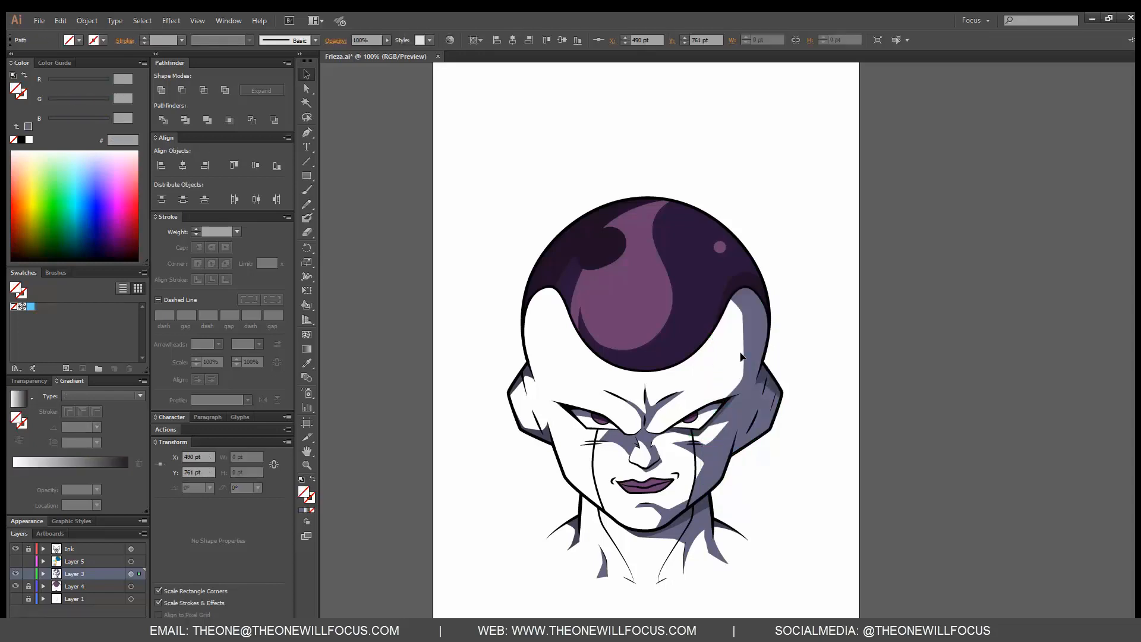
key(ctrl+z)
key(ctrl+z)
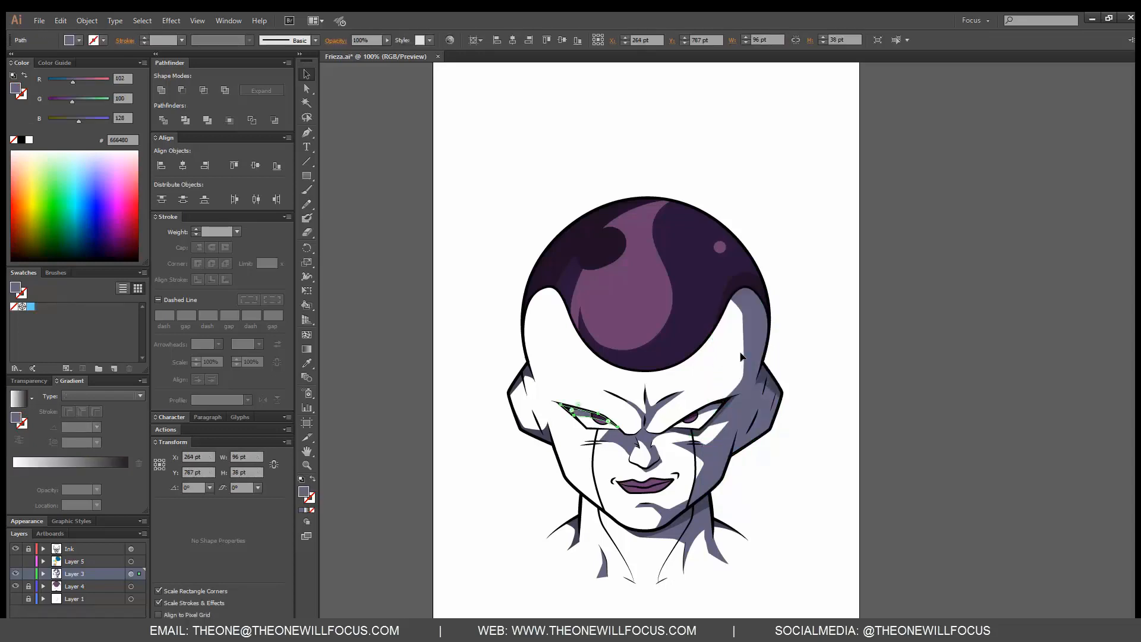
key(ctrl+z)
key(ctrl+z)
key(ctrl+z)
- Start a Pen shadow path from the hairline down the left temple, undoing the misplaced anchor points
click(956, 400)
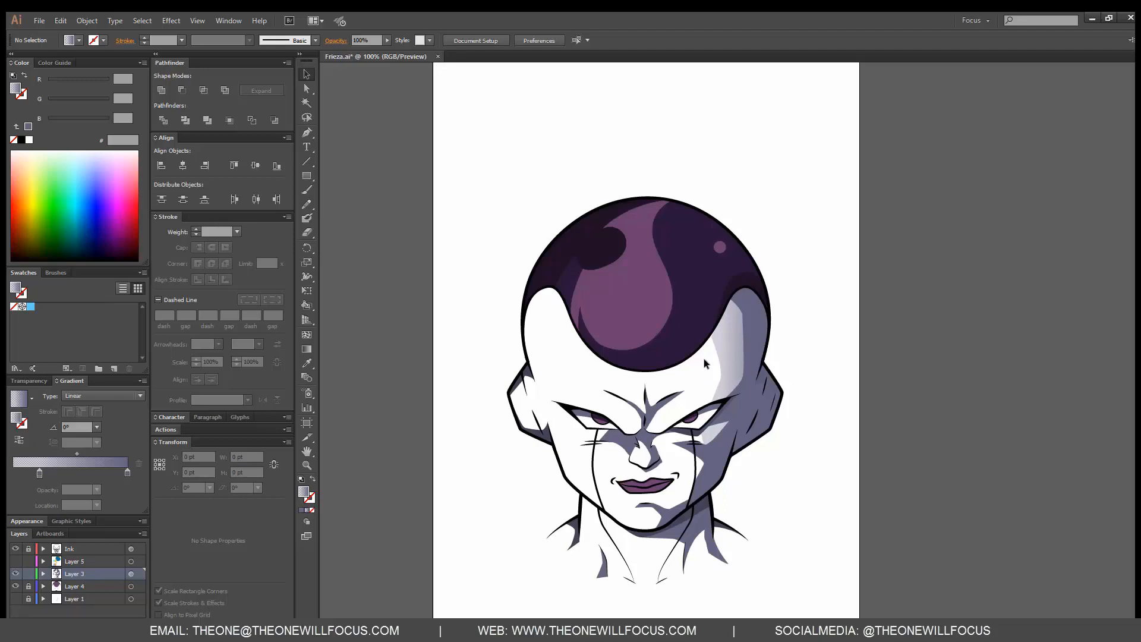
key(p)
click(535, 293)
drag(540, 377, 557, 420)
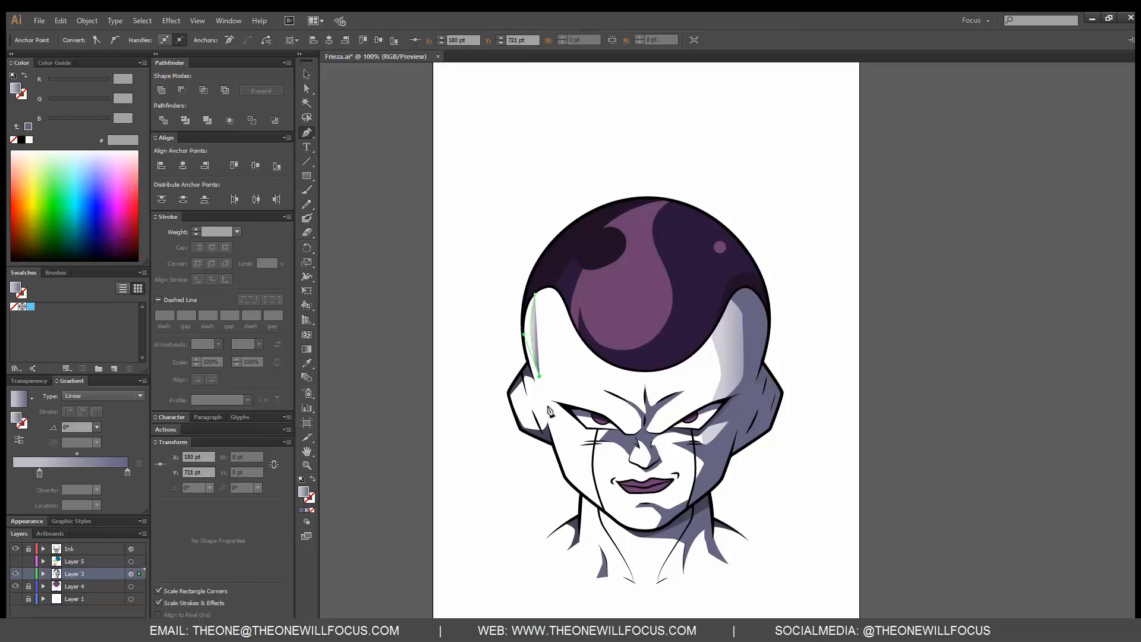
click(534, 380)
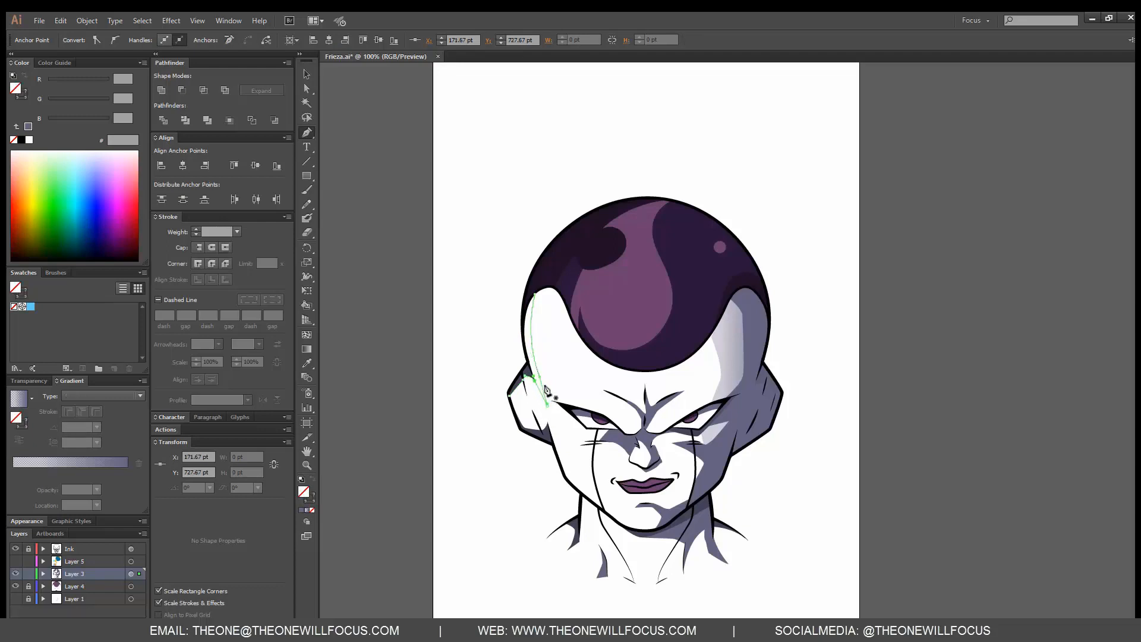
key(ctrl+z)
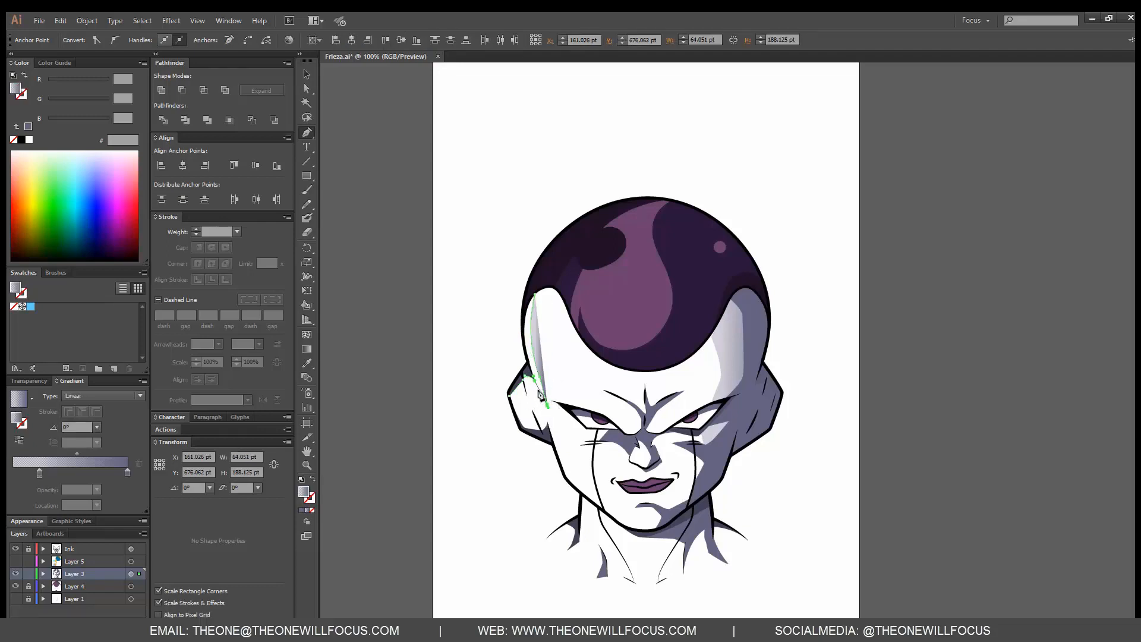
key(ctrl+z)
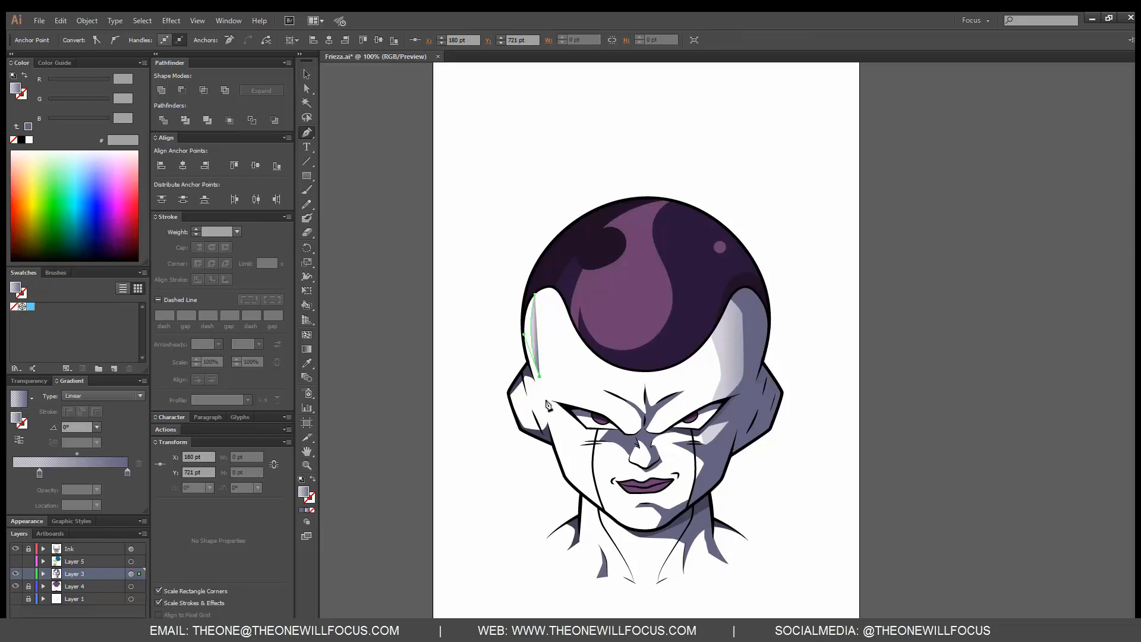
key(ctrl+z)
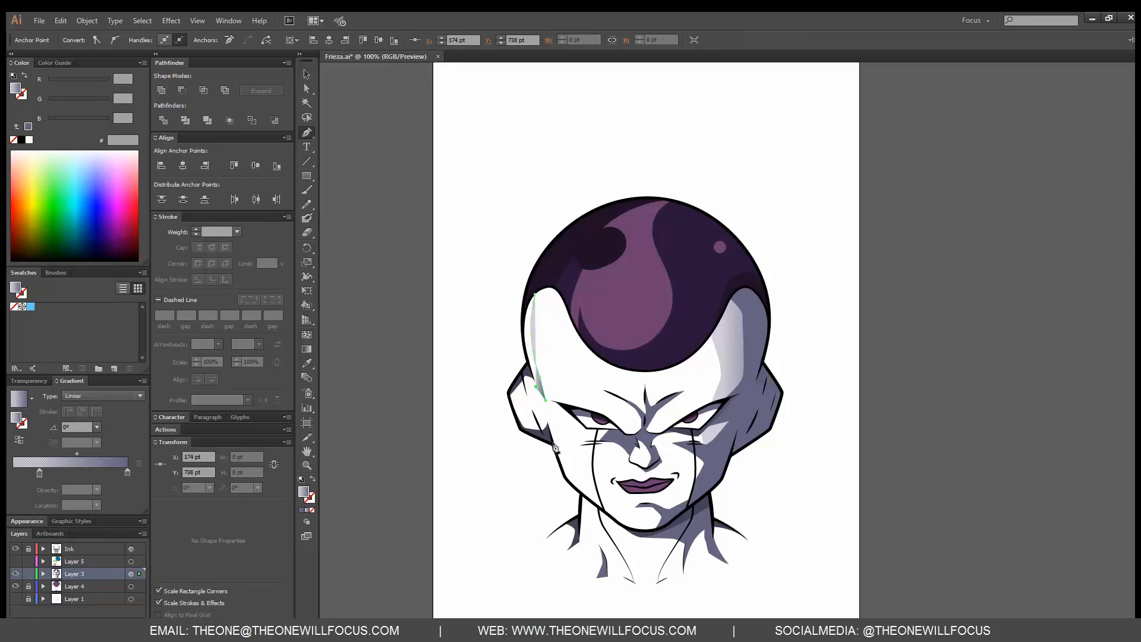
- Continue the shadow path's inner edge across the left ear and down the cheek and jaw to the chin
click(526, 398)
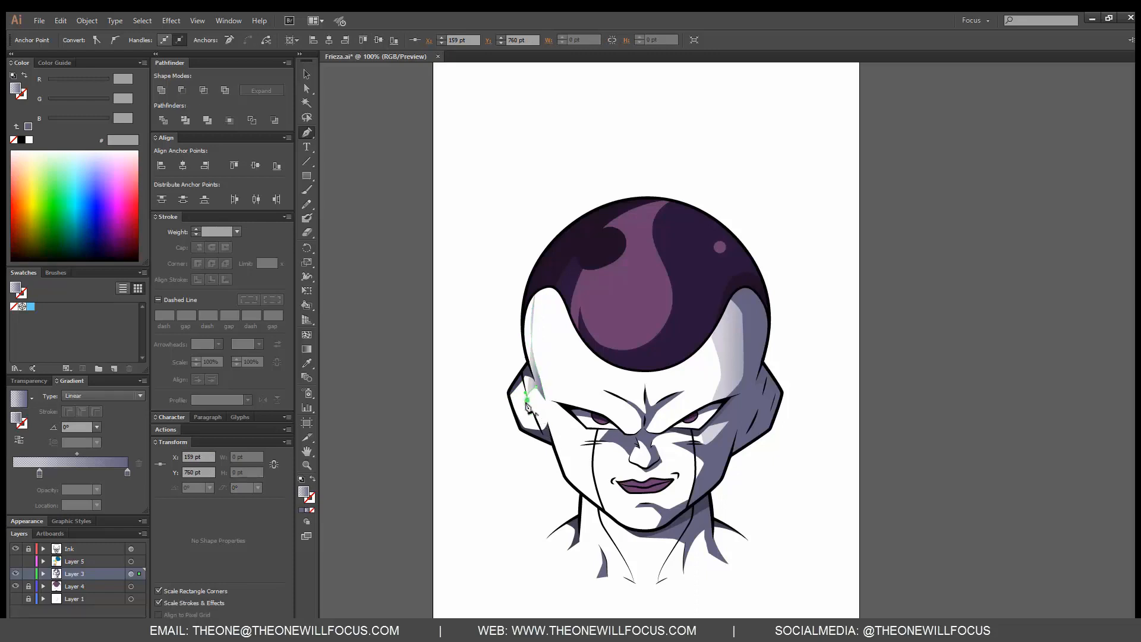
click(519, 410)
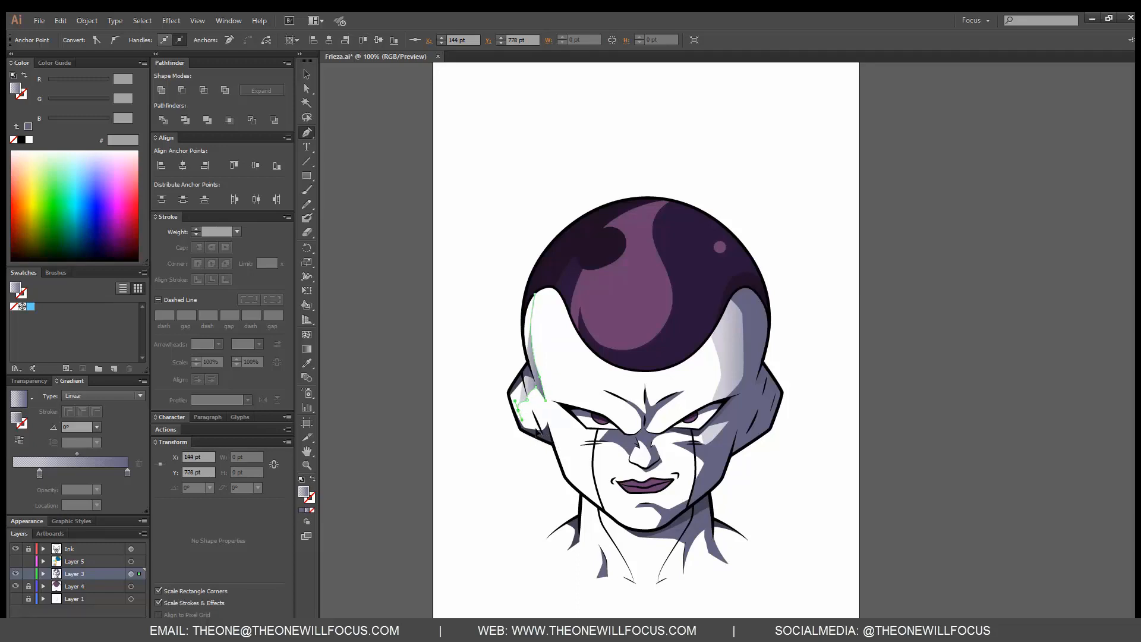
click(539, 431)
click(554, 443)
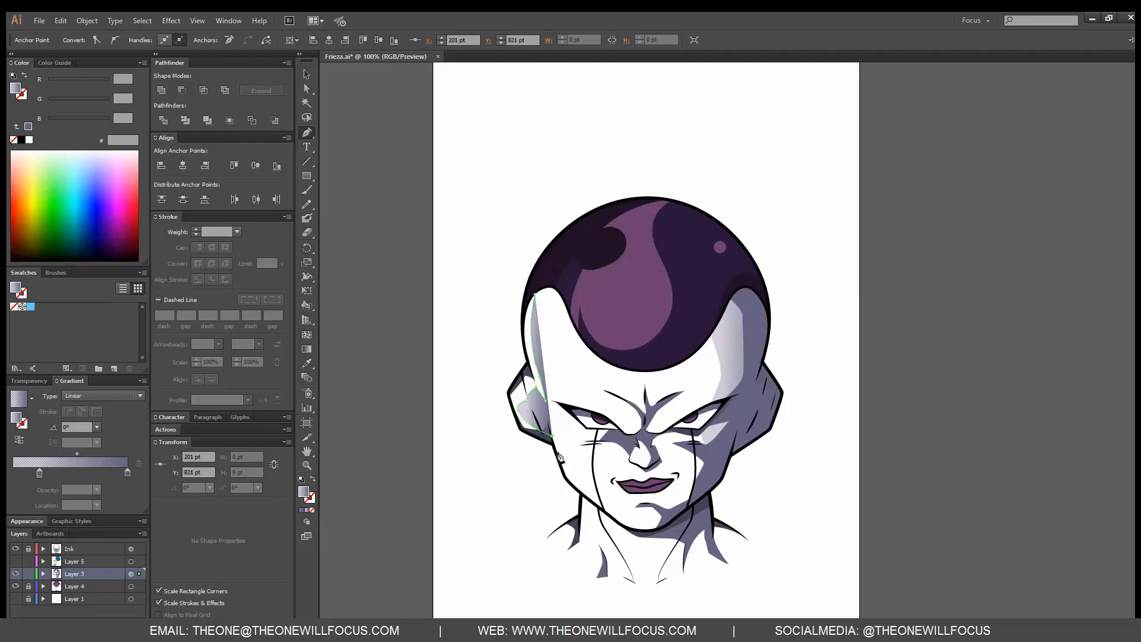
click(571, 476)
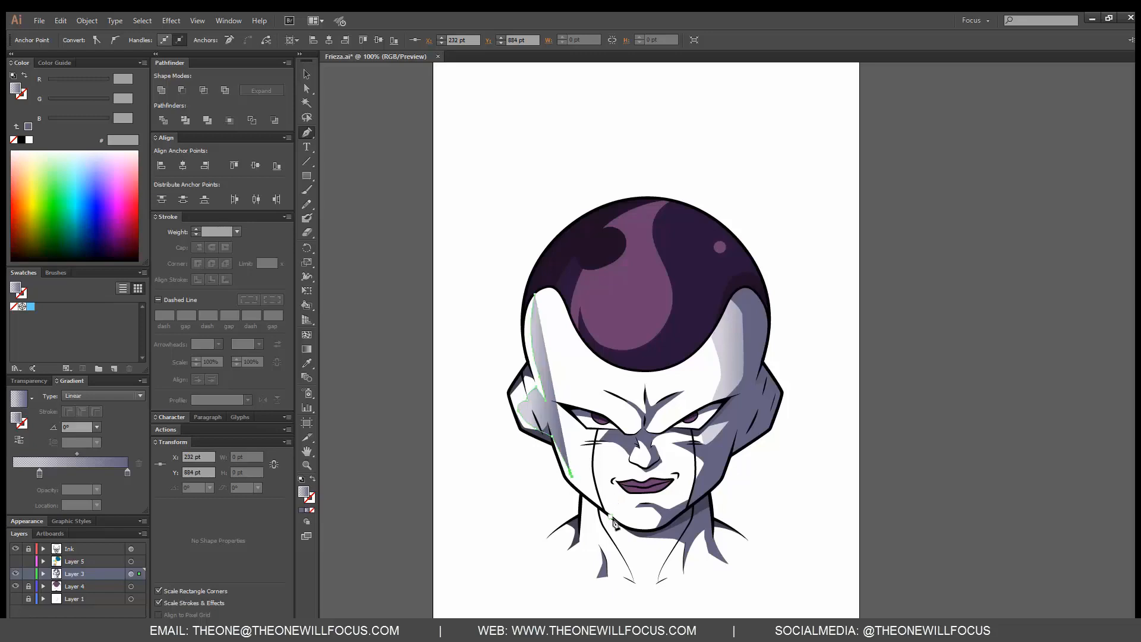
click(616, 521)
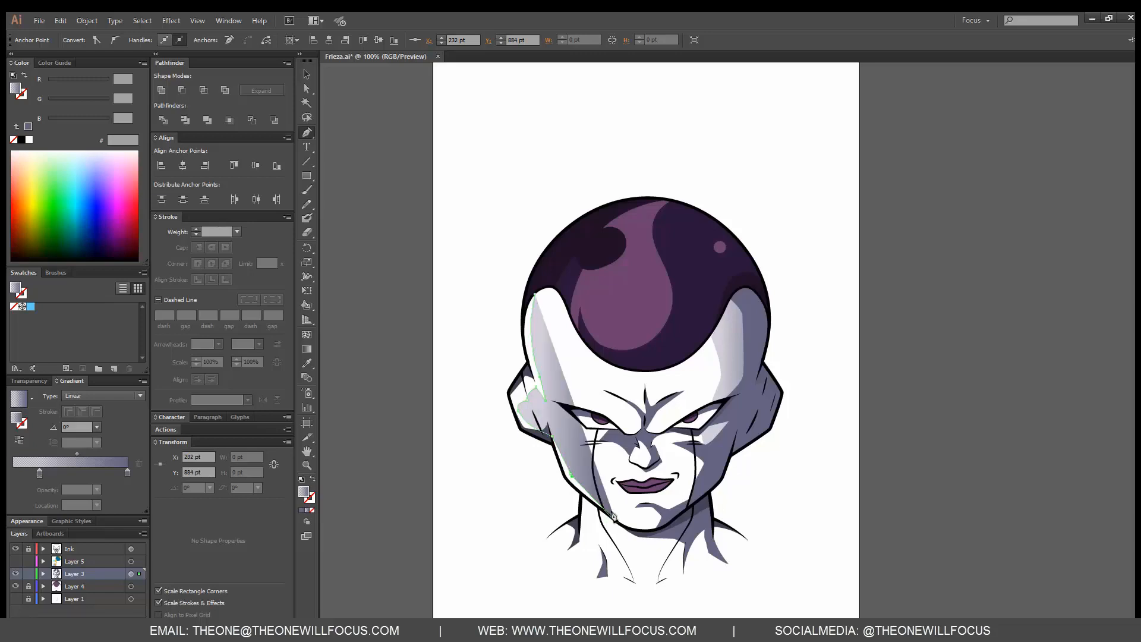
- Close the shadow path by tracing back up the outer jaw, around the left ear and up the temple to the hairline
click(564, 477)
click(555, 445)
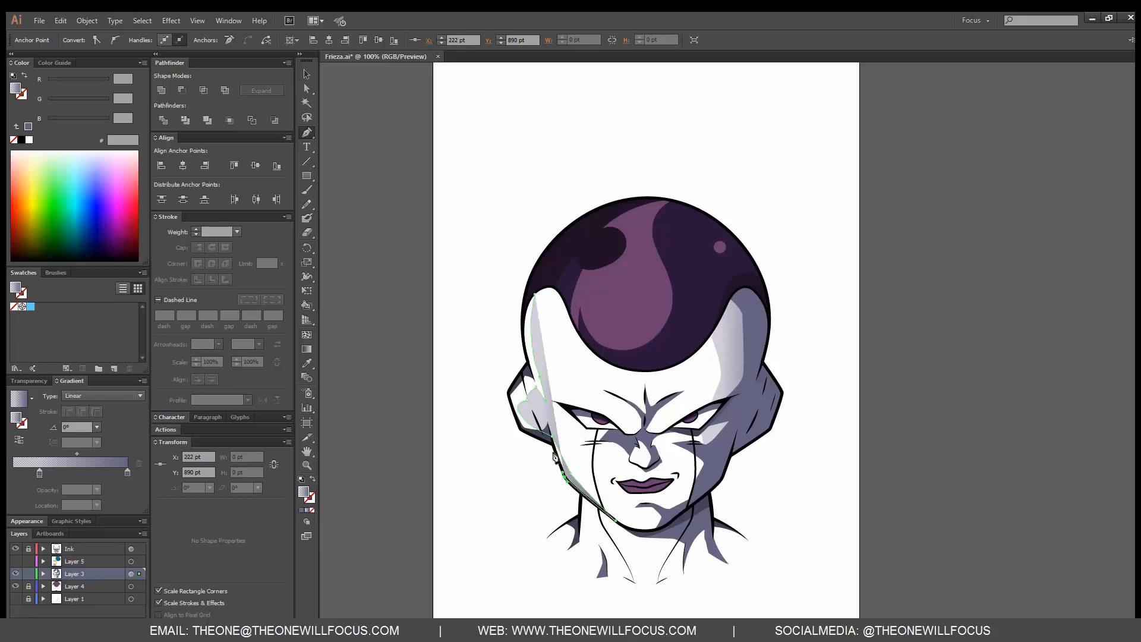
drag(551, 462, 553, 445)
key(space)
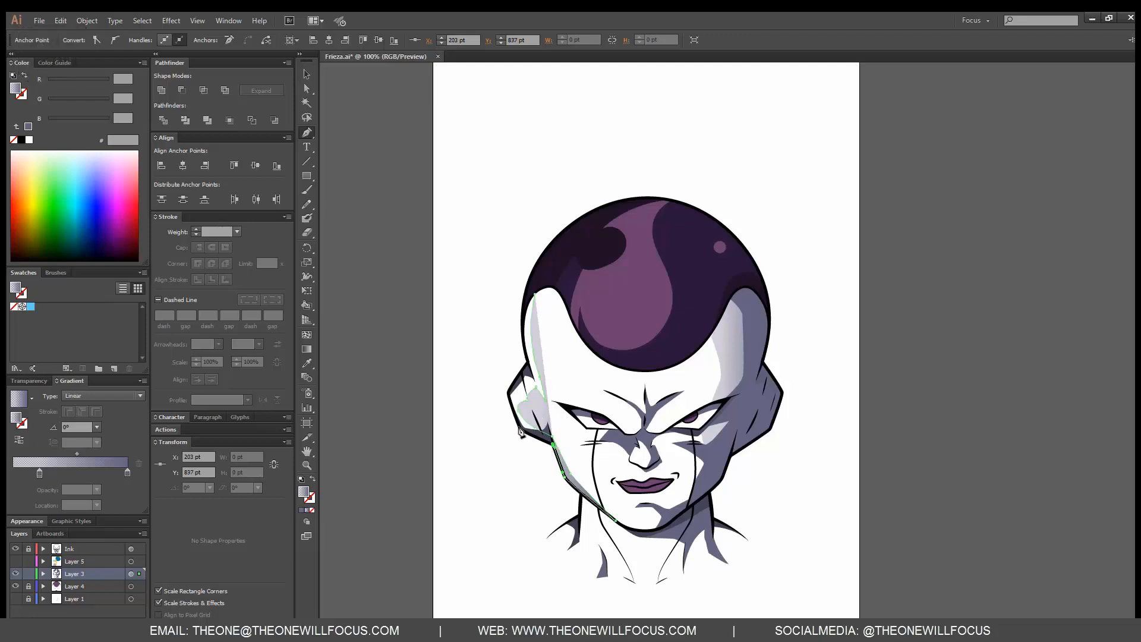
click(521, 428)
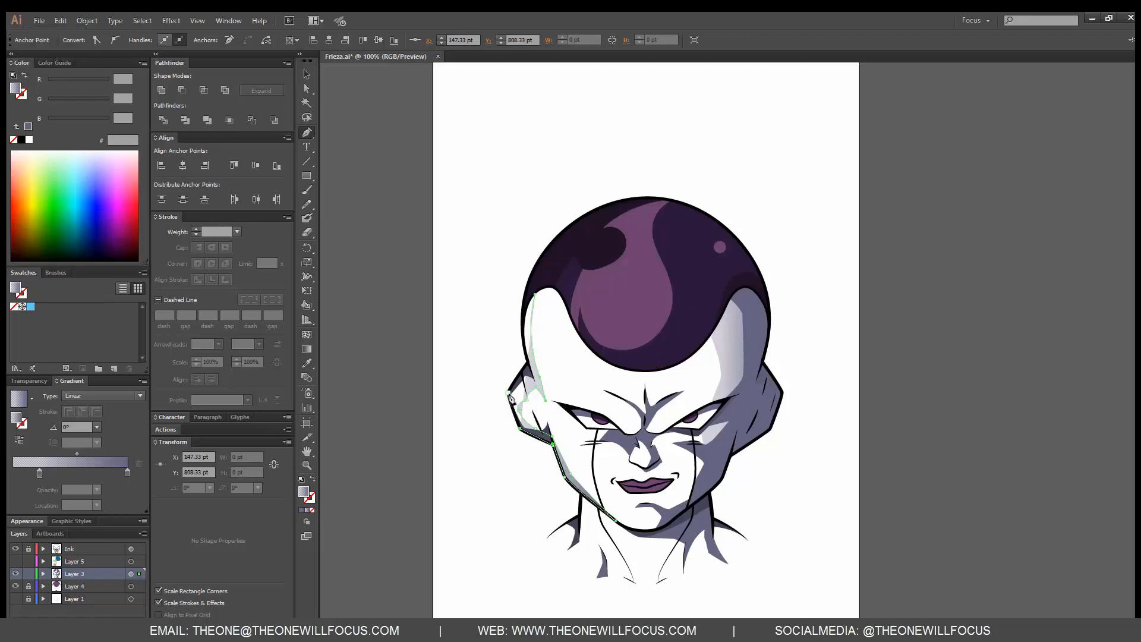
click(509, 393)
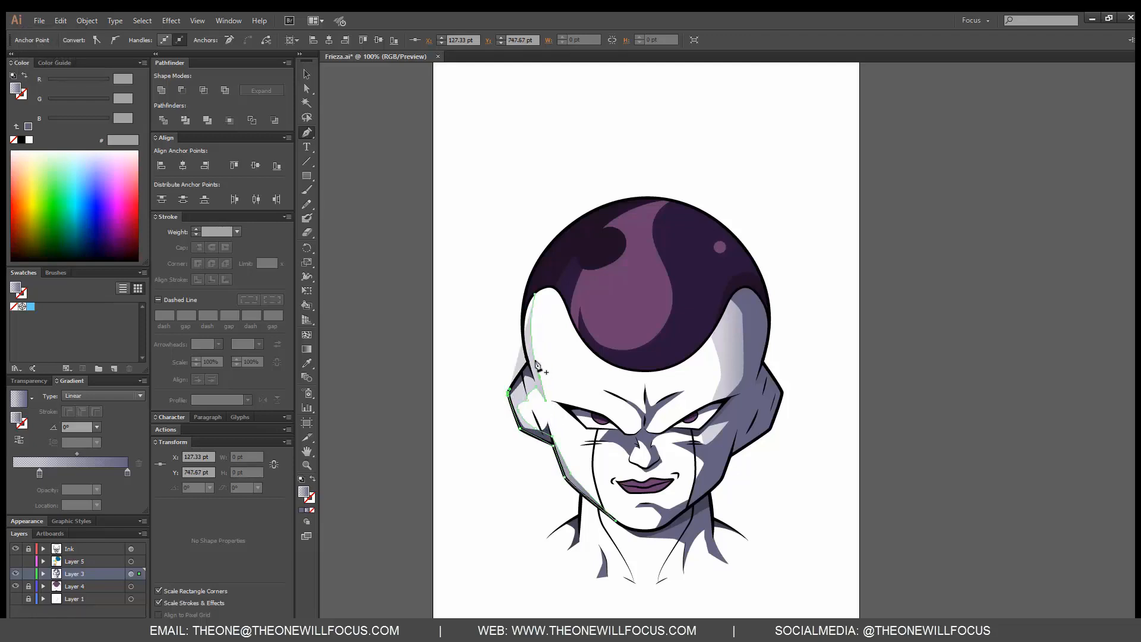
click(528, 362)
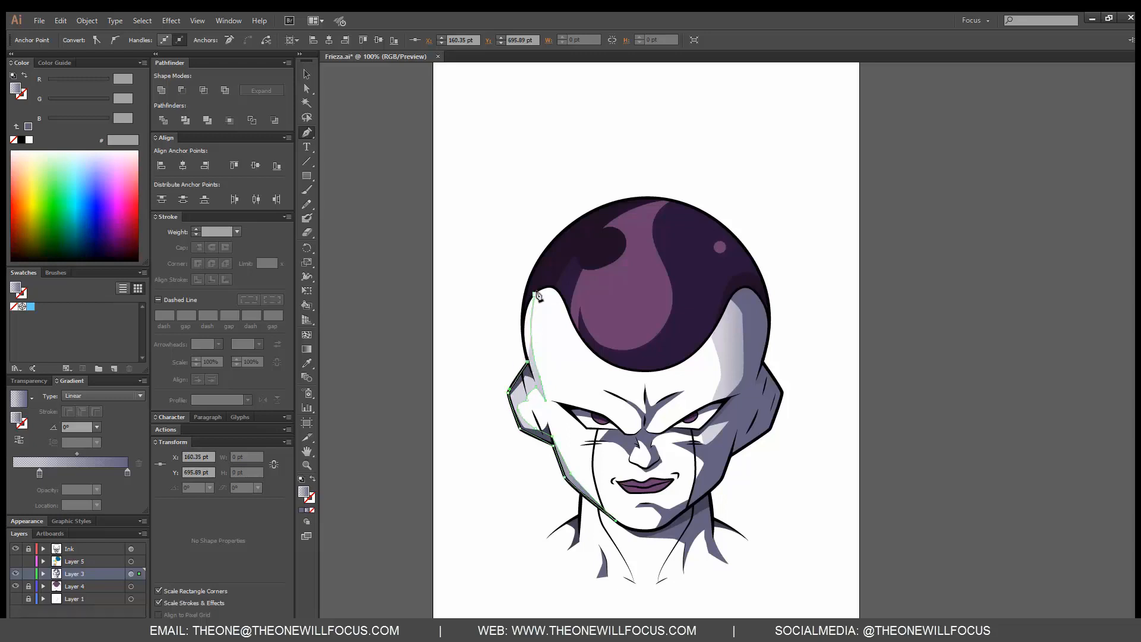
drag(535, 294, 552, 280)
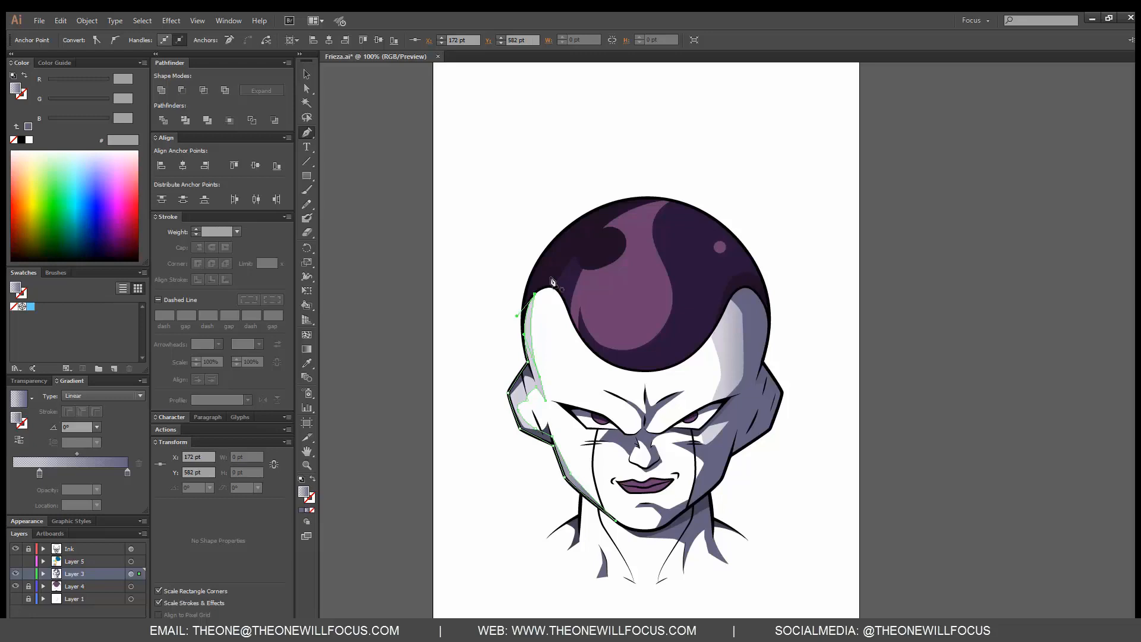
- Reverse the left-side shadow's gradient, shorten it to end near the outer corner of the left eye and deselect
click(307, 364)
click(20, 442)
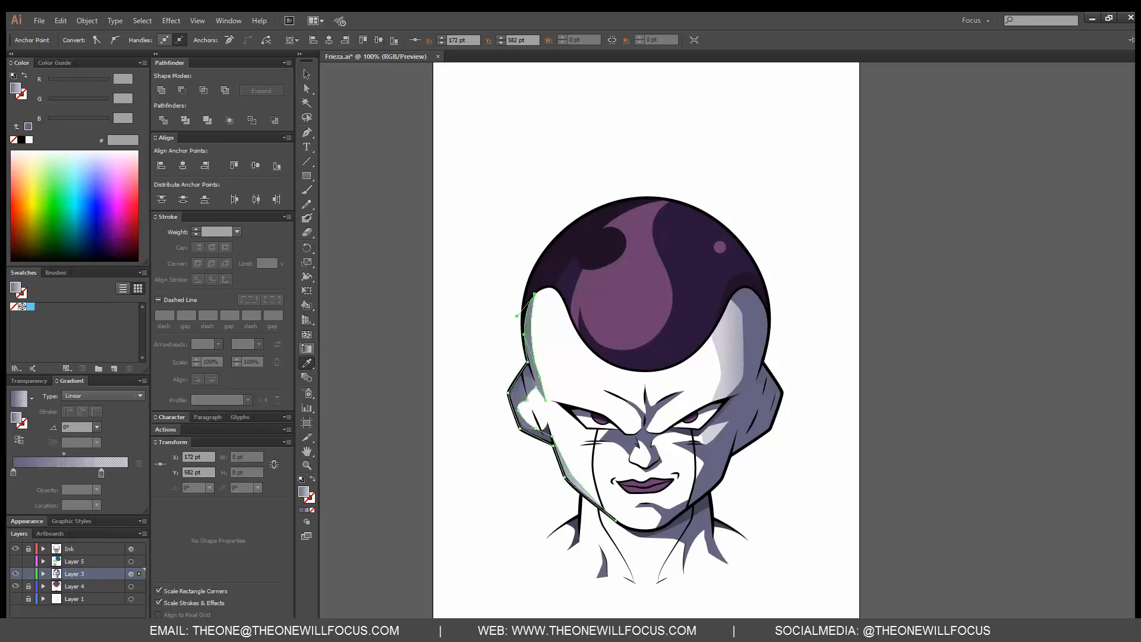
click(307, 349)
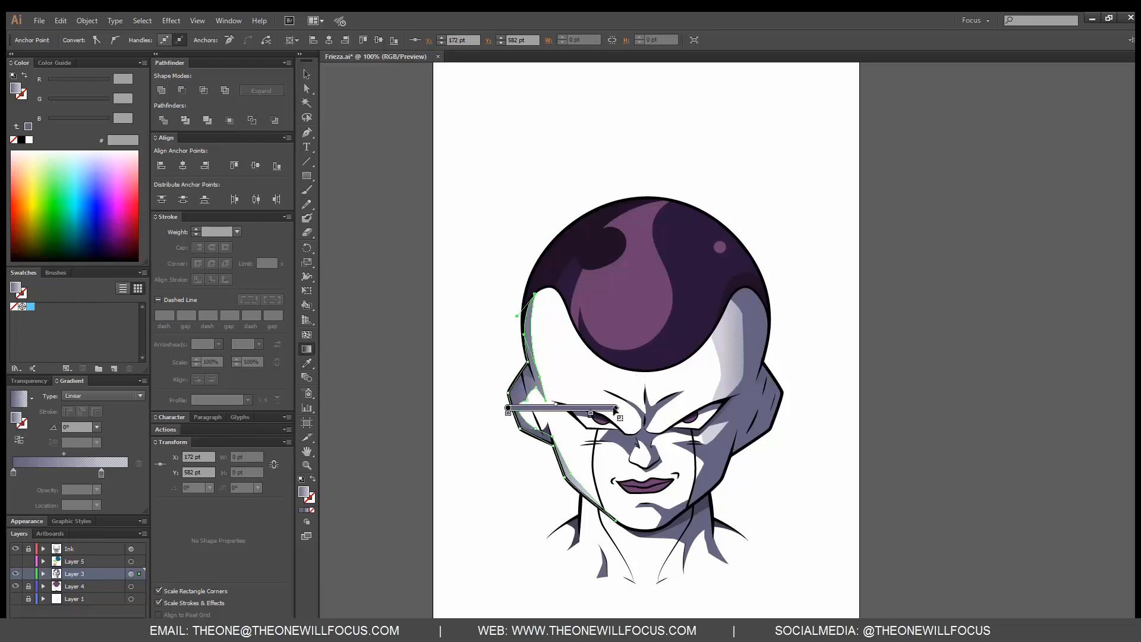
drag(617, 410, 571, 409)
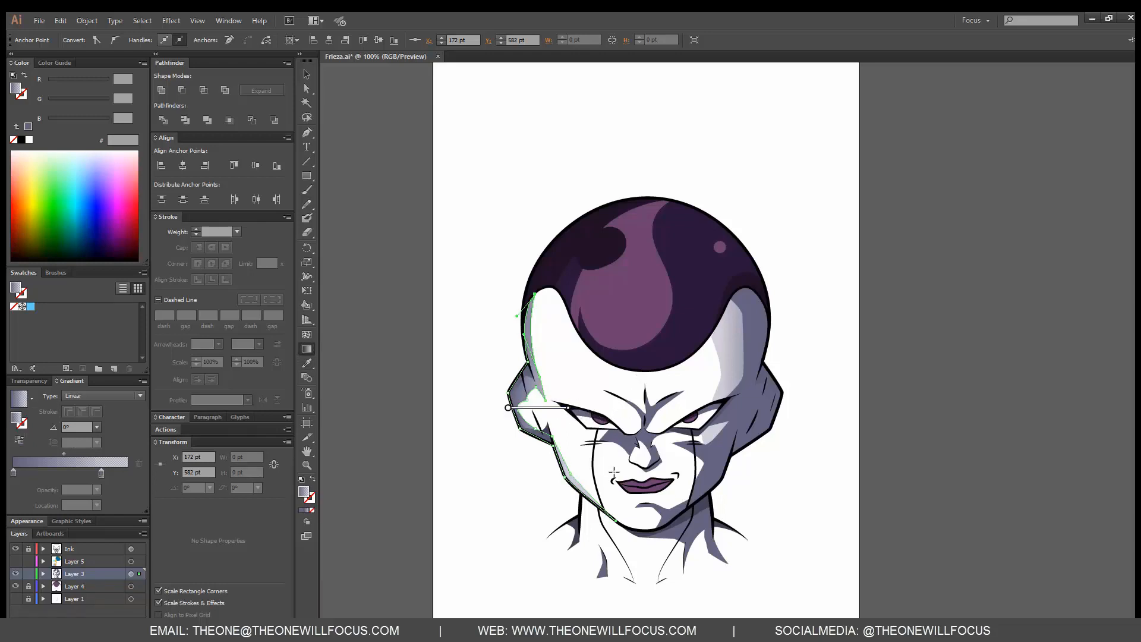
key(ctrl+shift+a)
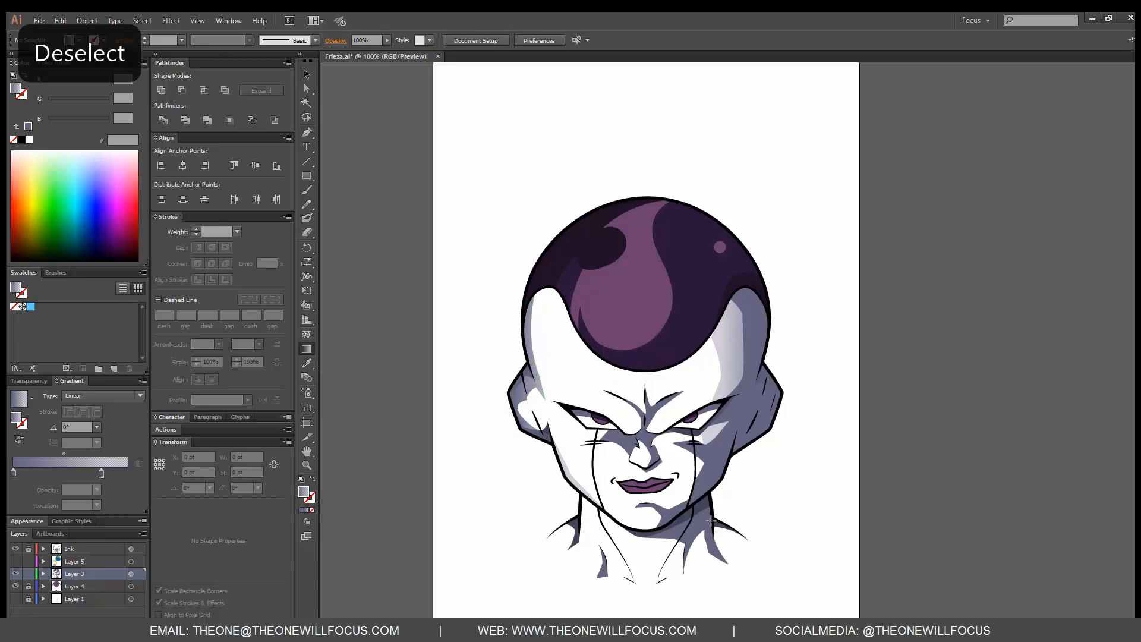
- Lower the left-side shadow's opacity to 68% and deselect it
click(307, 75)
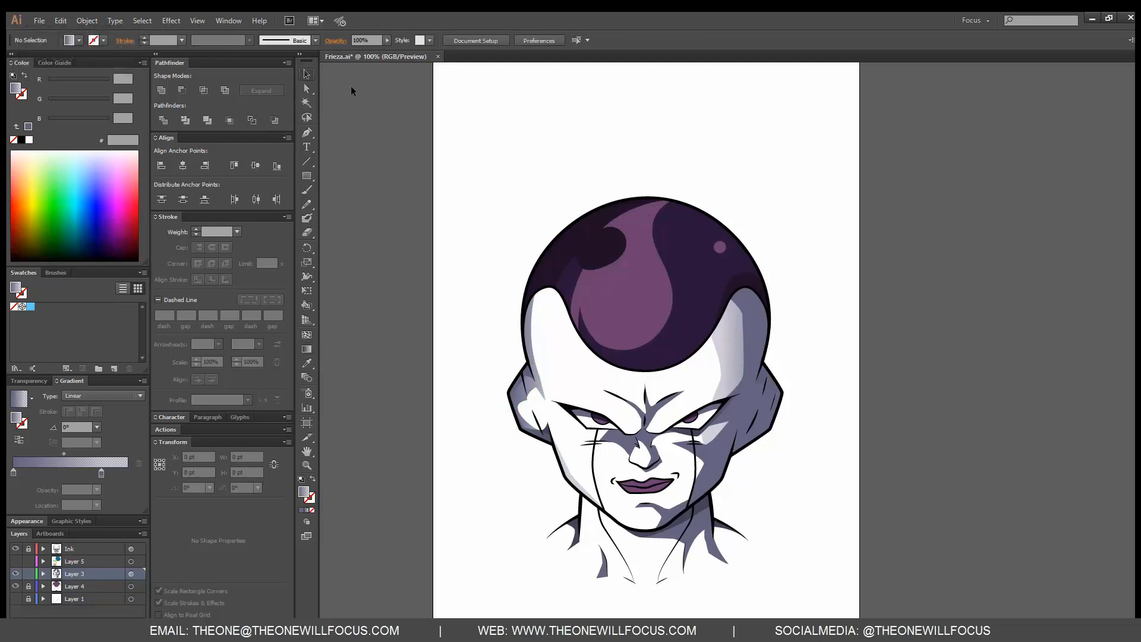
click(539, 385)
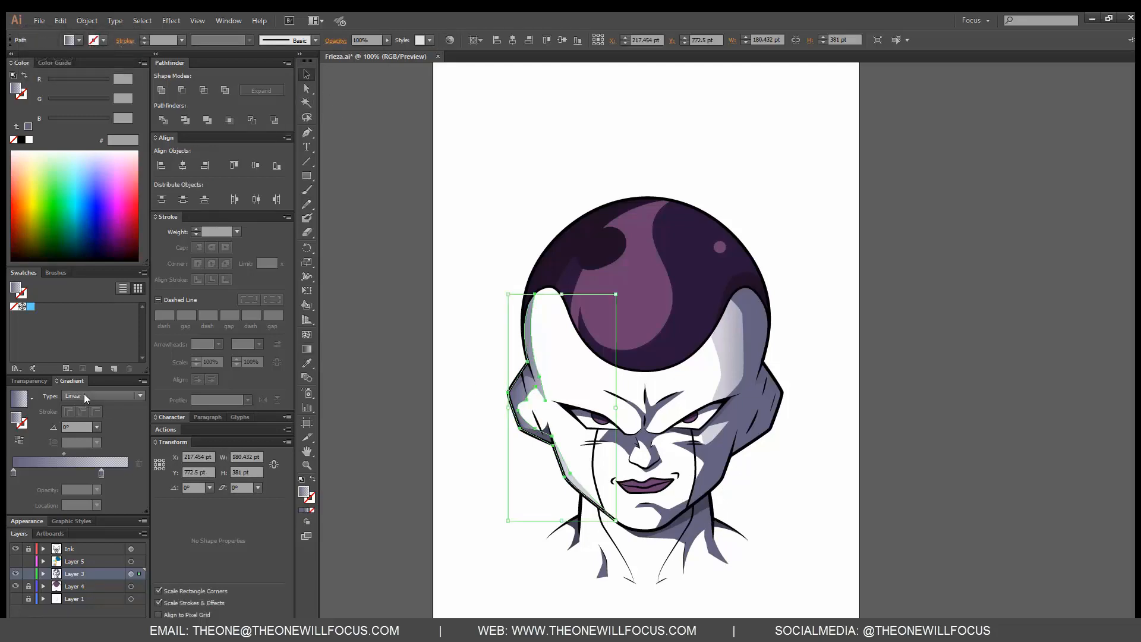
click(37, 382)
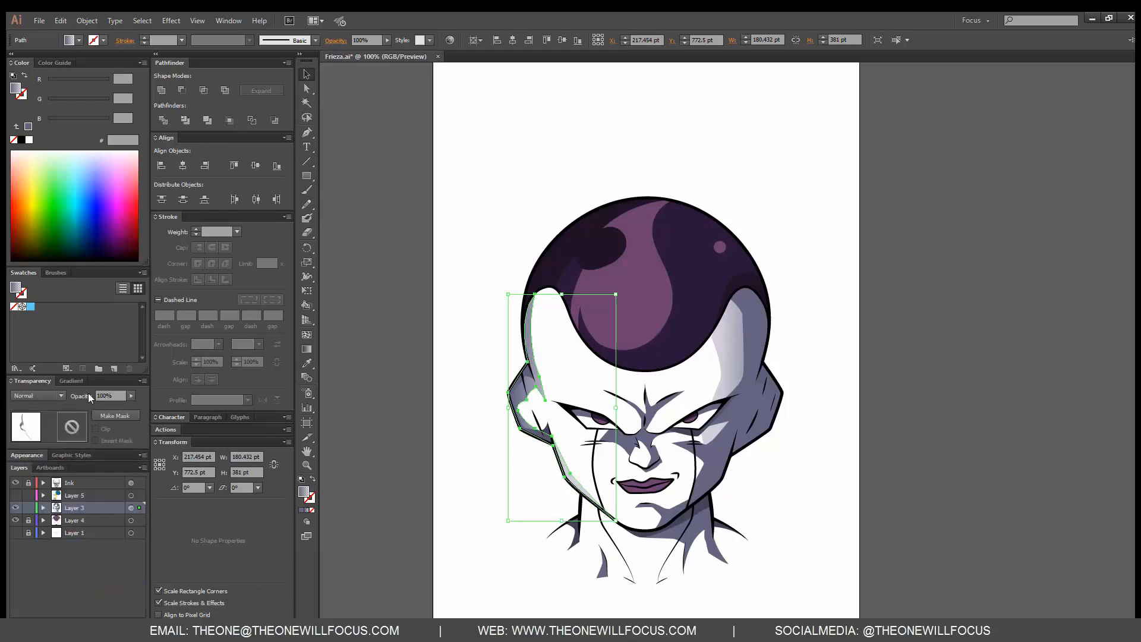
click(130, 397)
drag(109, 408, 117, 405)
click(402, 328)
click(415, 418)
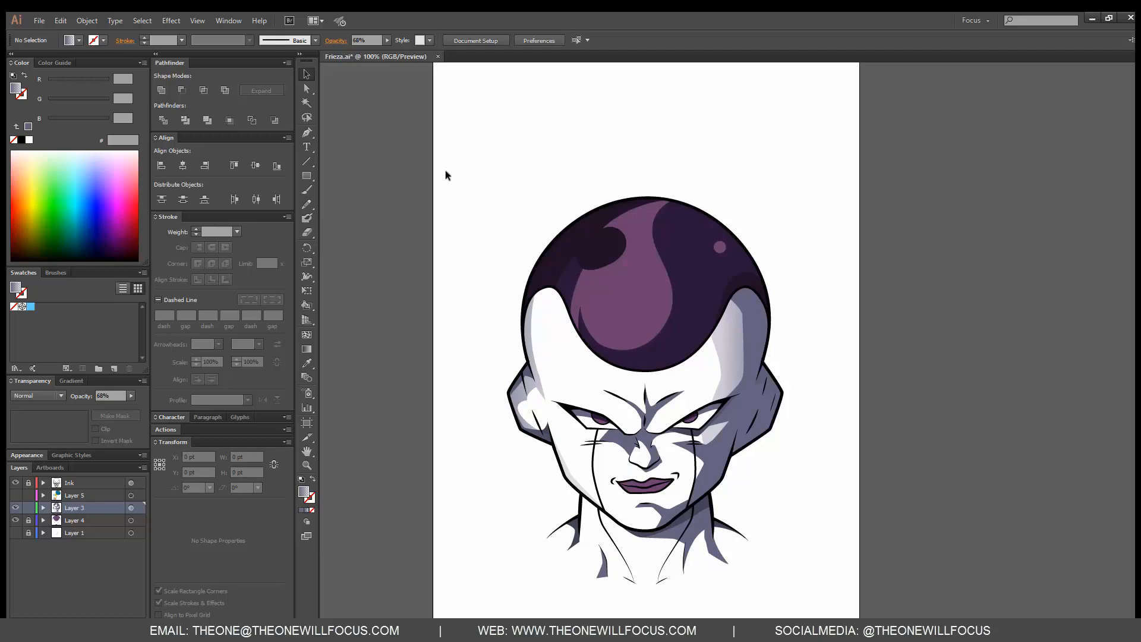
- Draw a rough gradient-filled Pen path from the blank area above the head to the left forehead and deselect it
click(307, 136)
click(440, 156)
drag(567, 314, 568, 313)
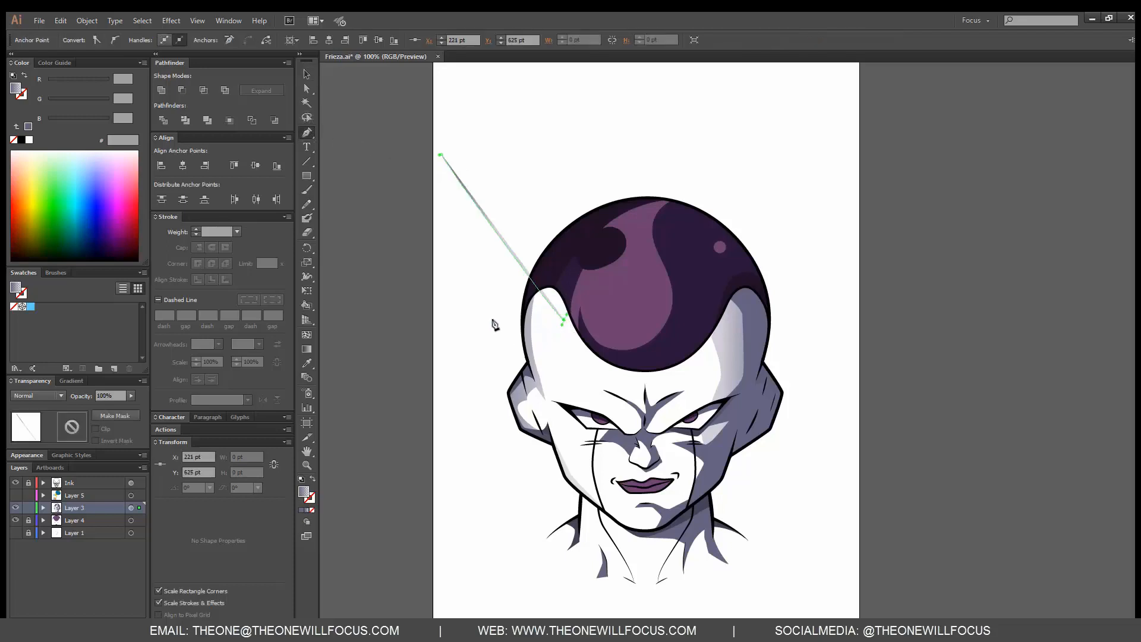
click(494, 316)
click(571, 247)
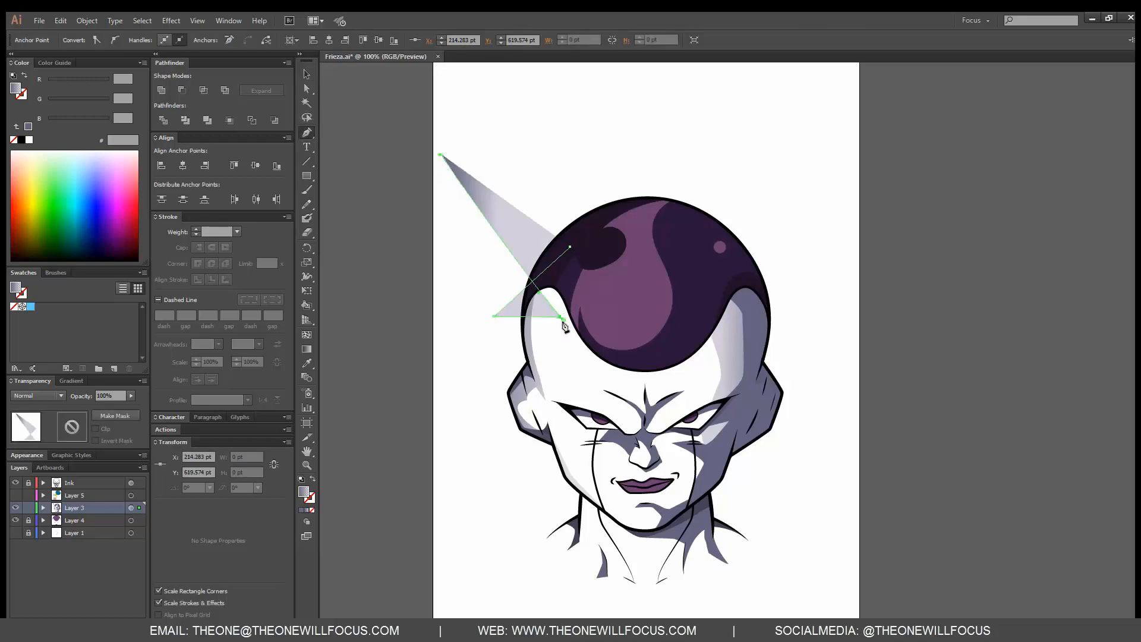
click(565, 324)
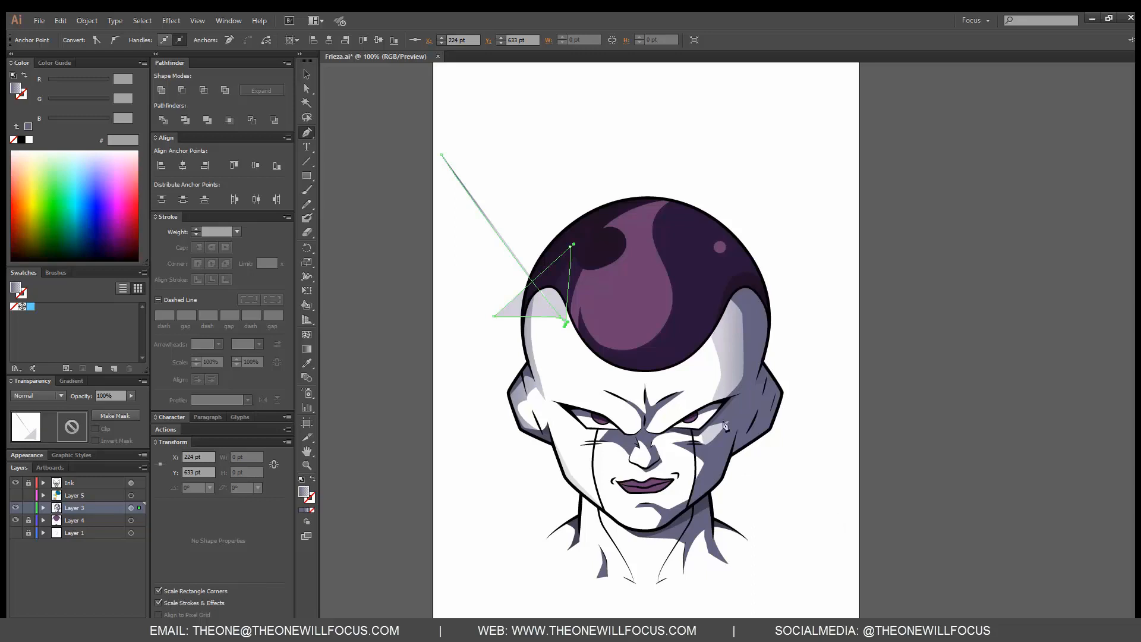
key(ctrl+shift+a)
- Draw a small Pen test shape about 98 by 83 pt in the blank area beside the right shoulder and deselect it
click(849, 554)
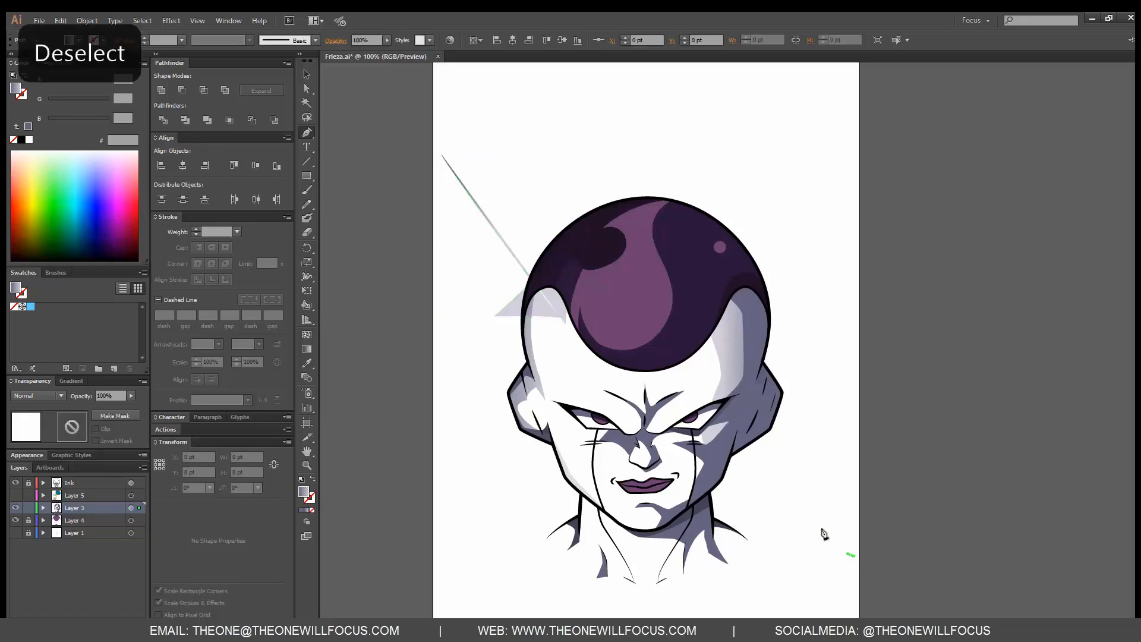
click(791, 535)
click(820, 506)
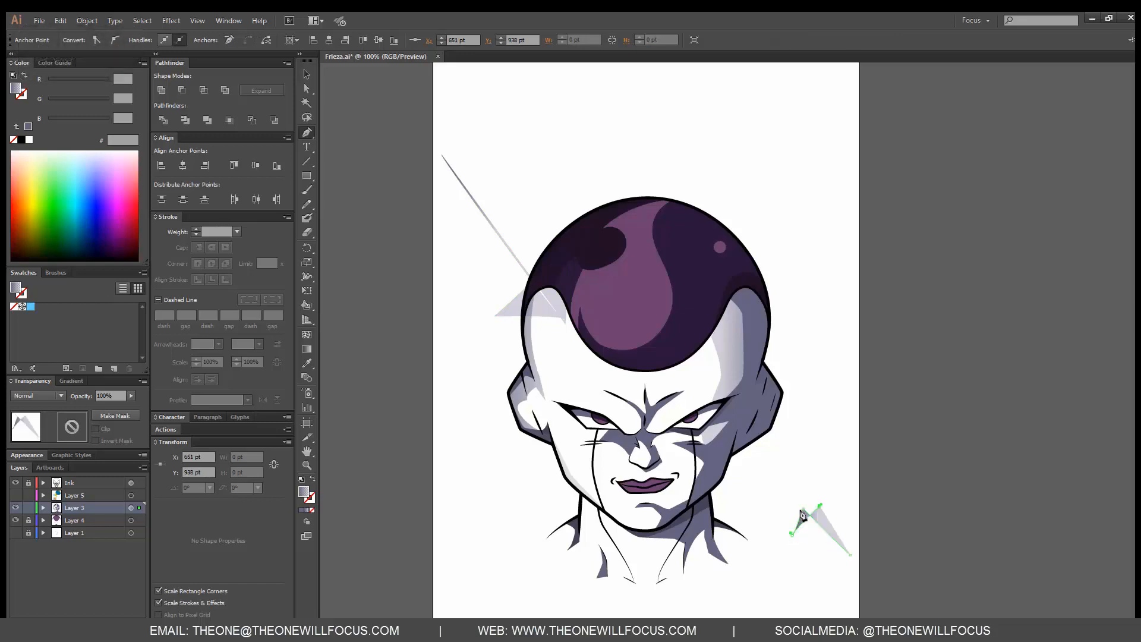
click(805, 507)
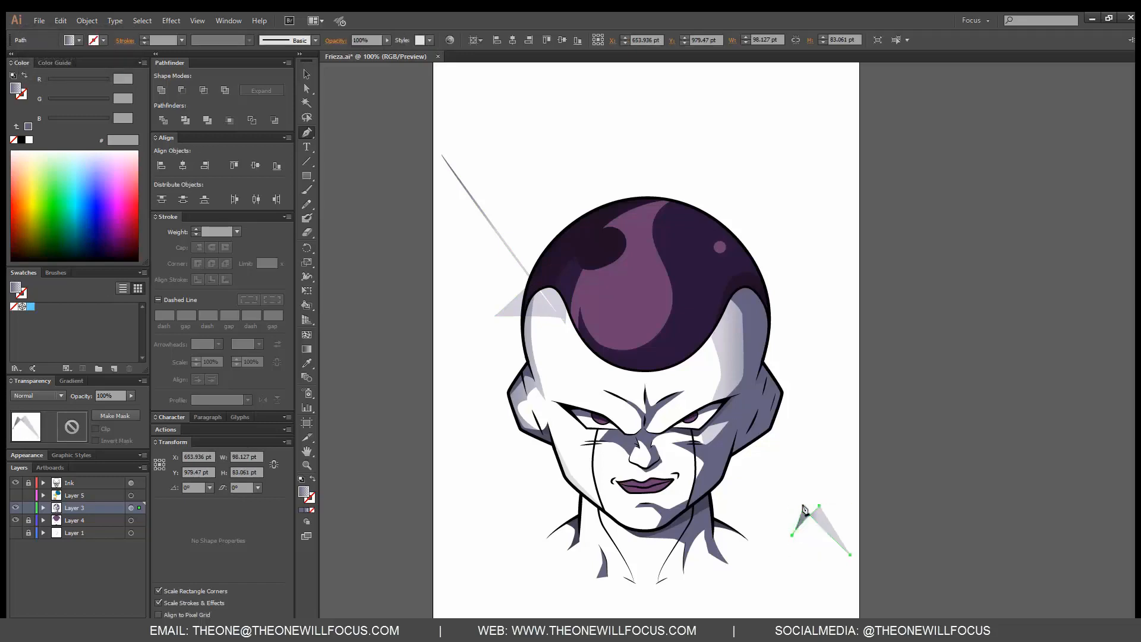
key(ctrl+shift+a)
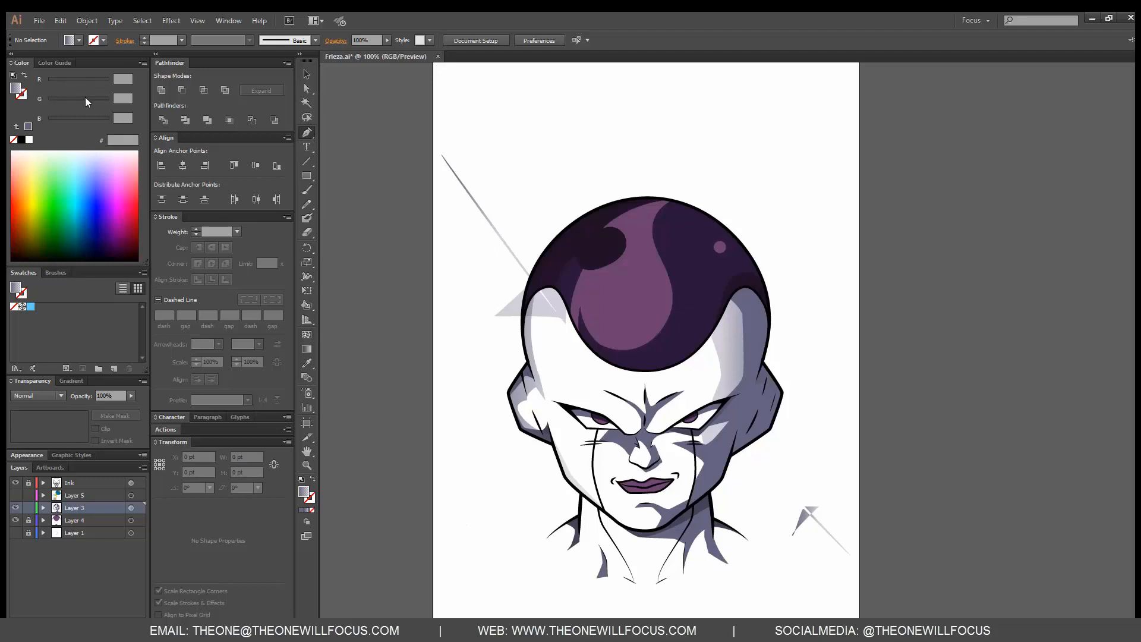
- Set the fill to RGB 219, 177, 0 and trace a Pen path along the face's right edge from jaw to upper forehead
mouse_move(85, 99)
mouse_down()
mouse_move(102, 99)
mouse_move(91, 81)
mouse_move(105, 78)
mouse_move(69, 120)
mouse_move(45, 113)
mouse_move(92, 99)
mouse_move(101, 83)
mouse_up()
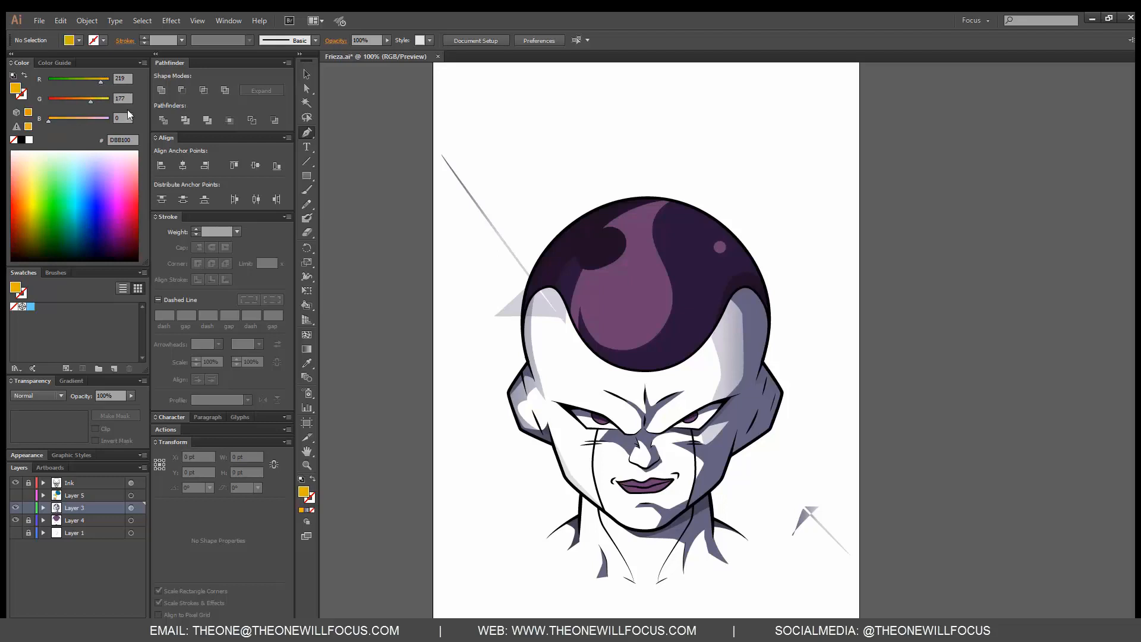
click(689, 506)
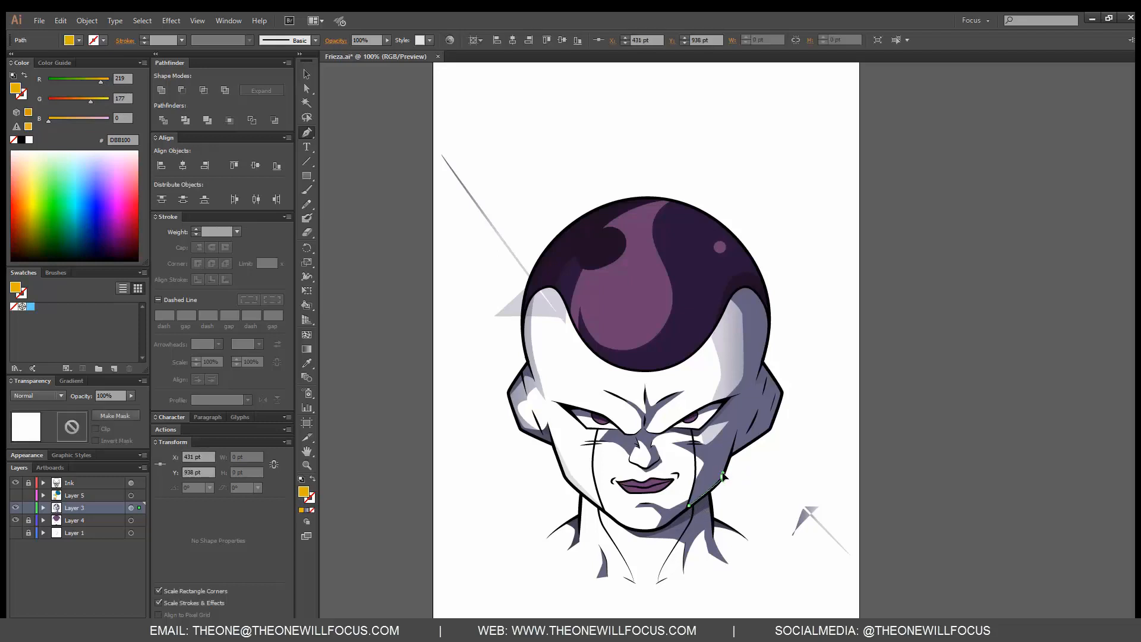
click(723, 477)
click(733, 451)
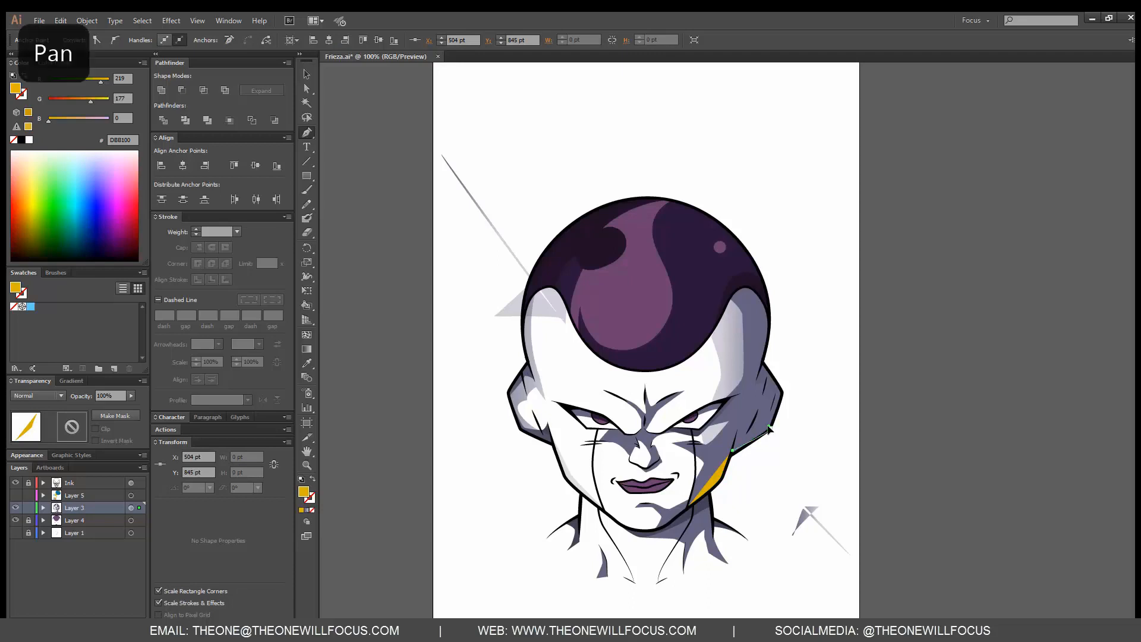
click(778, 394)
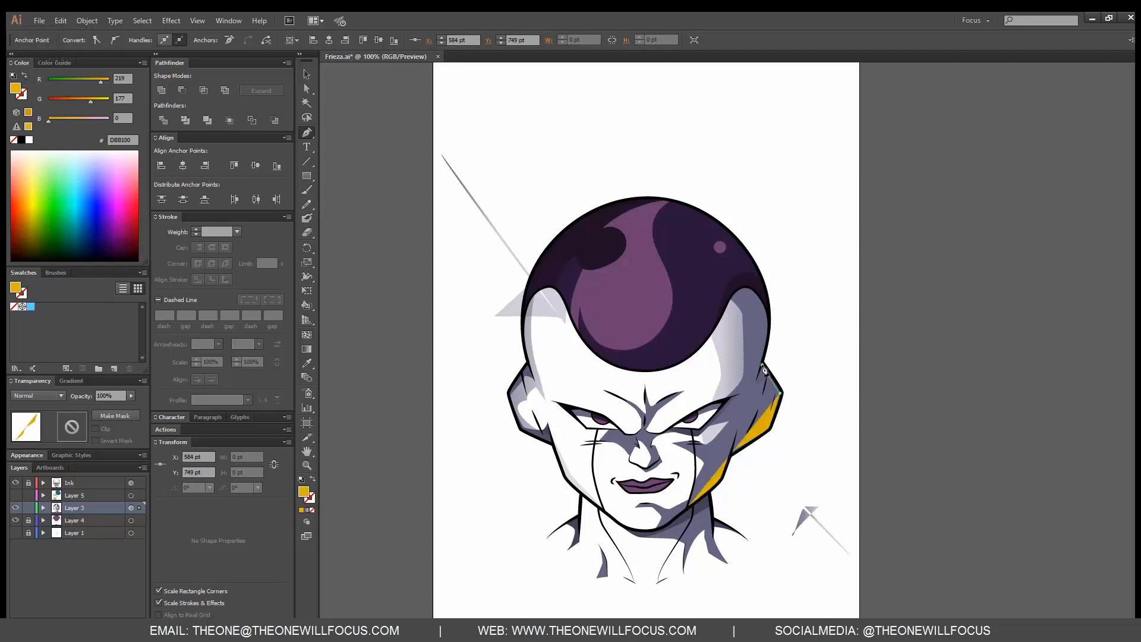
click(762, 364)
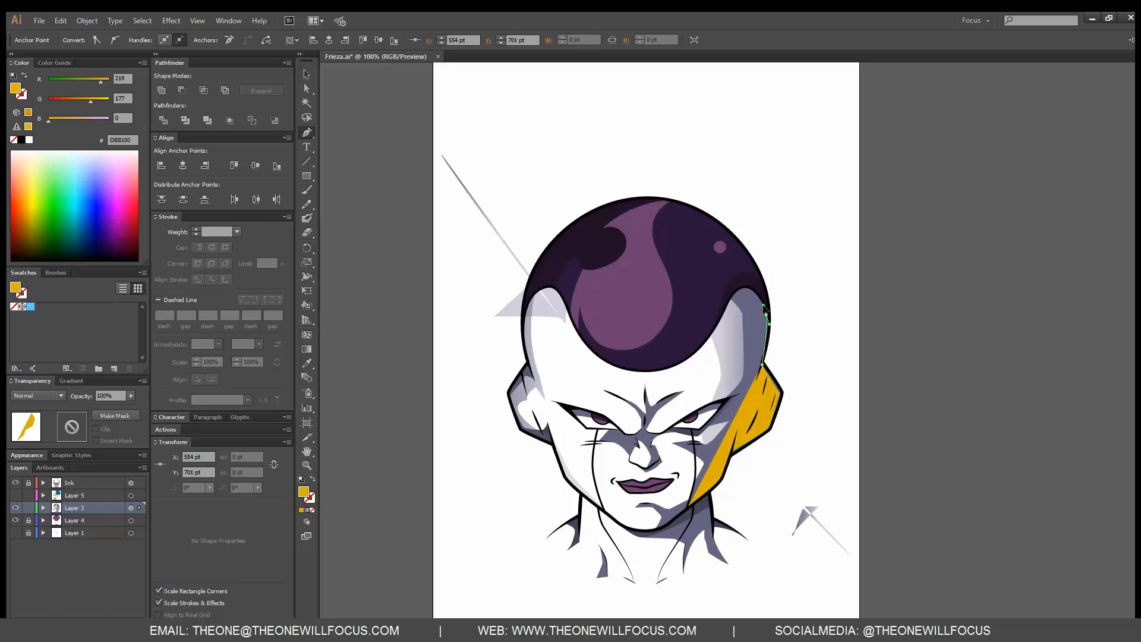
click(767, 314)
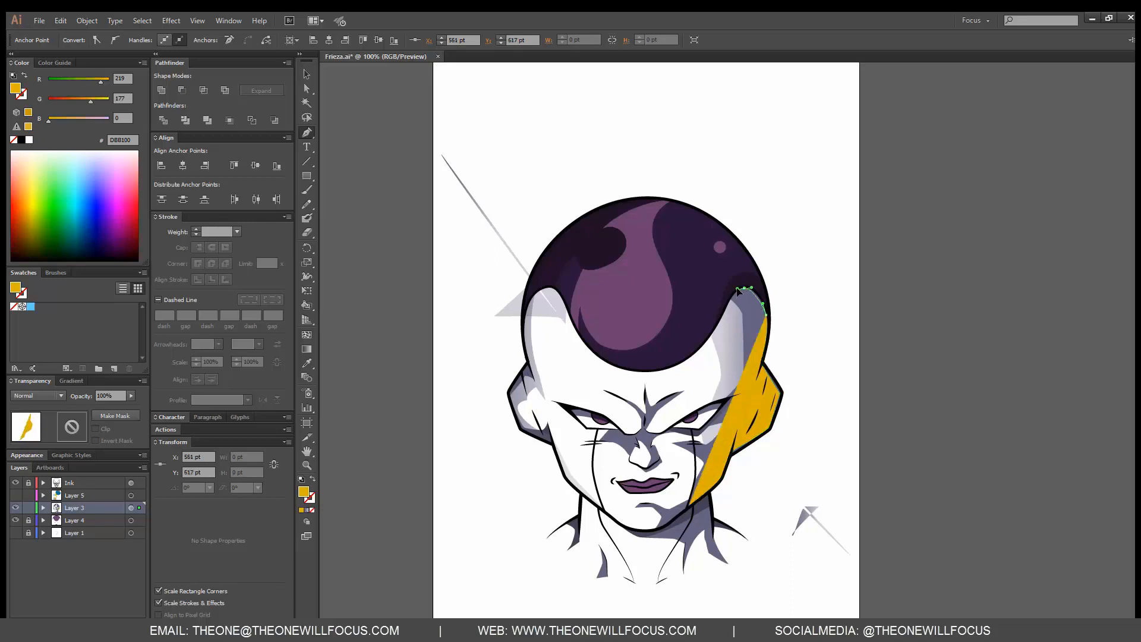
click(736, 290)
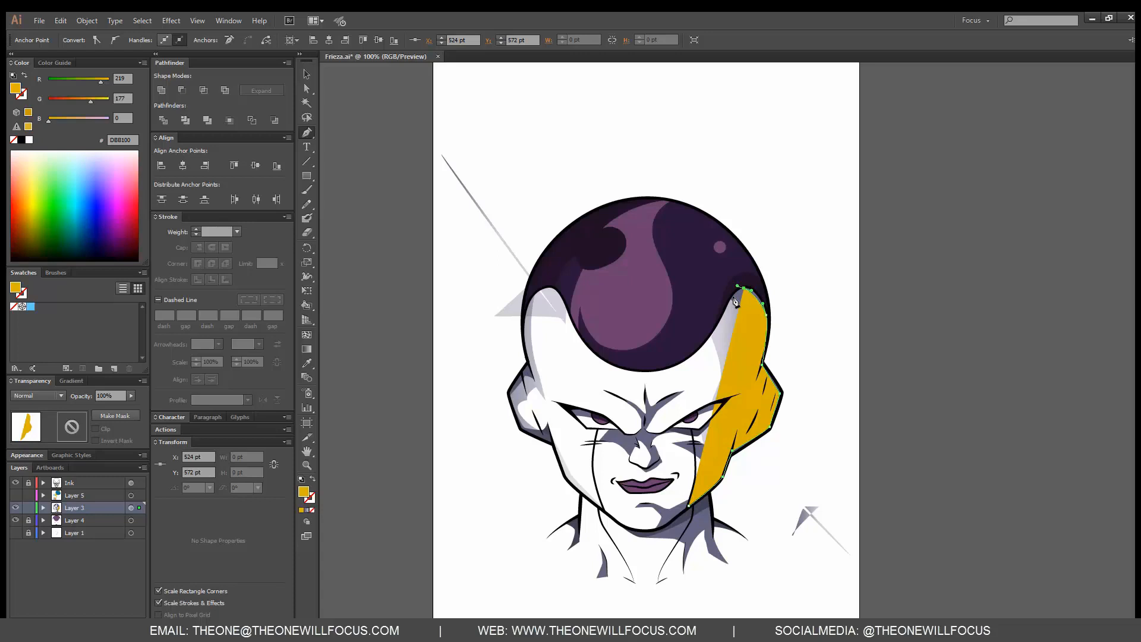
key(ctrl+z)
drag(744, 287, 733, 288)
click(731, 301)
- Turn the right-edge path's gold fill into a 4 pt stroke with a width profile tapered at both ends and deselect it
click(312, 482)
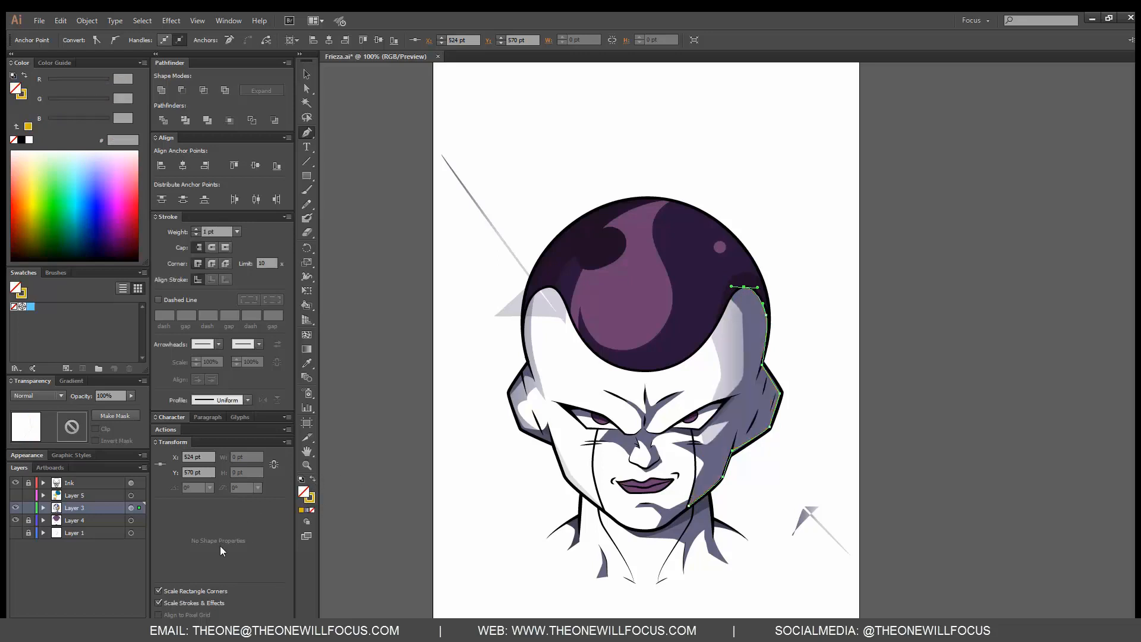
click(196, 230)
click(197, 230)
click(236, 400)
click(236, 443)
key(ctrl+shift+a)
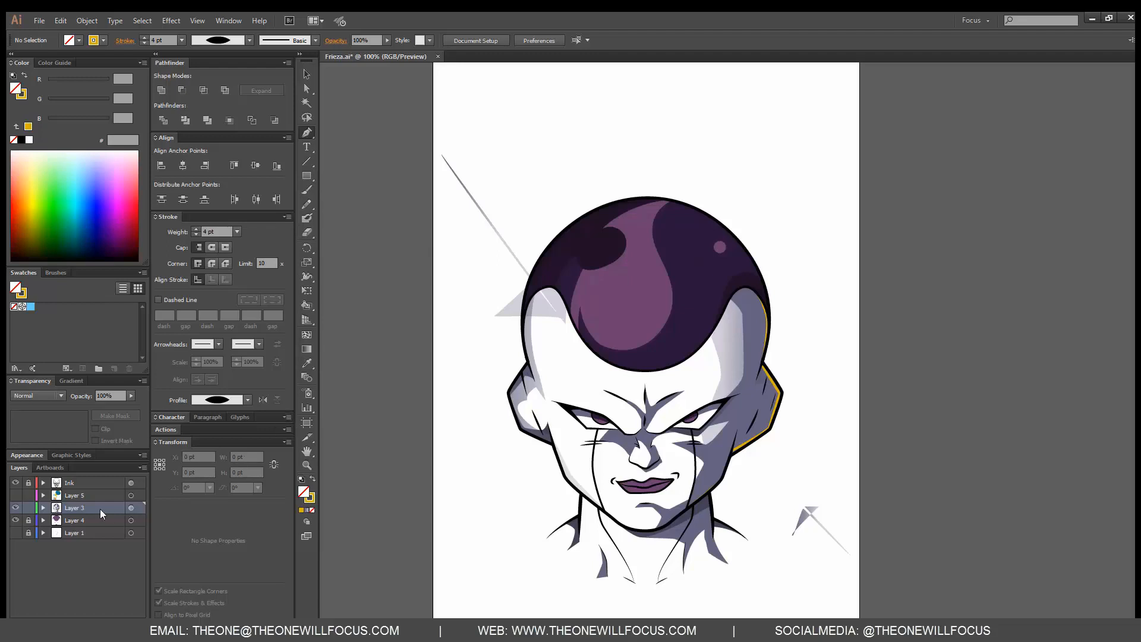
- Add a new layer above Layer 3 and draw a circle about 154 pt across on the purple head dome
click(114, 625)
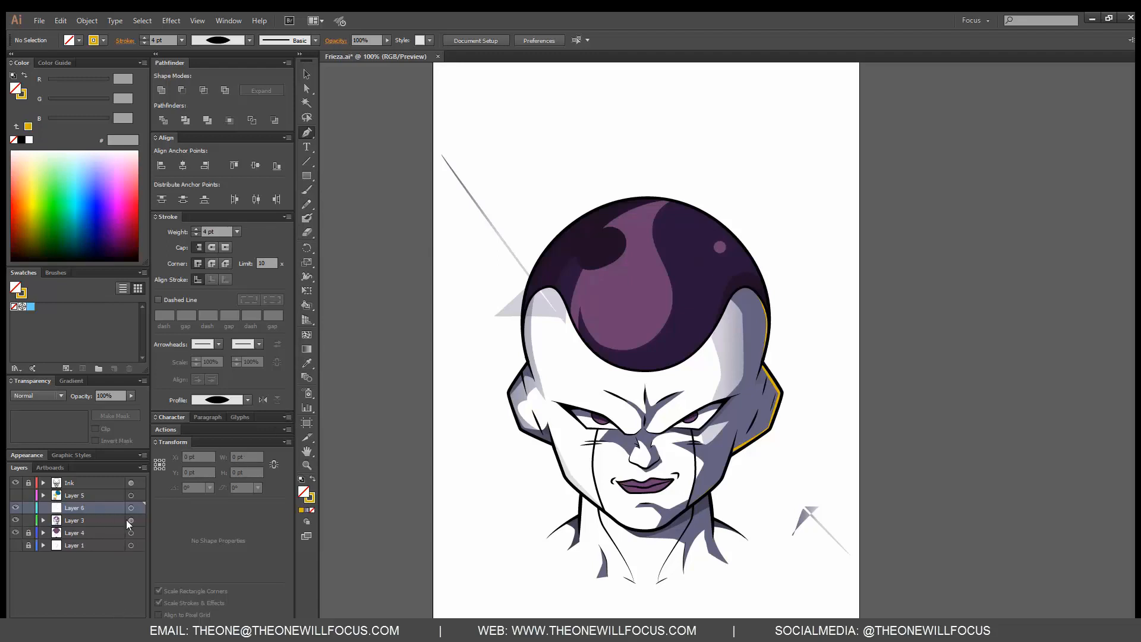
click(306, 177)
click(306, 177)
click(356, 204)
drag(711, 310, 709, 308)
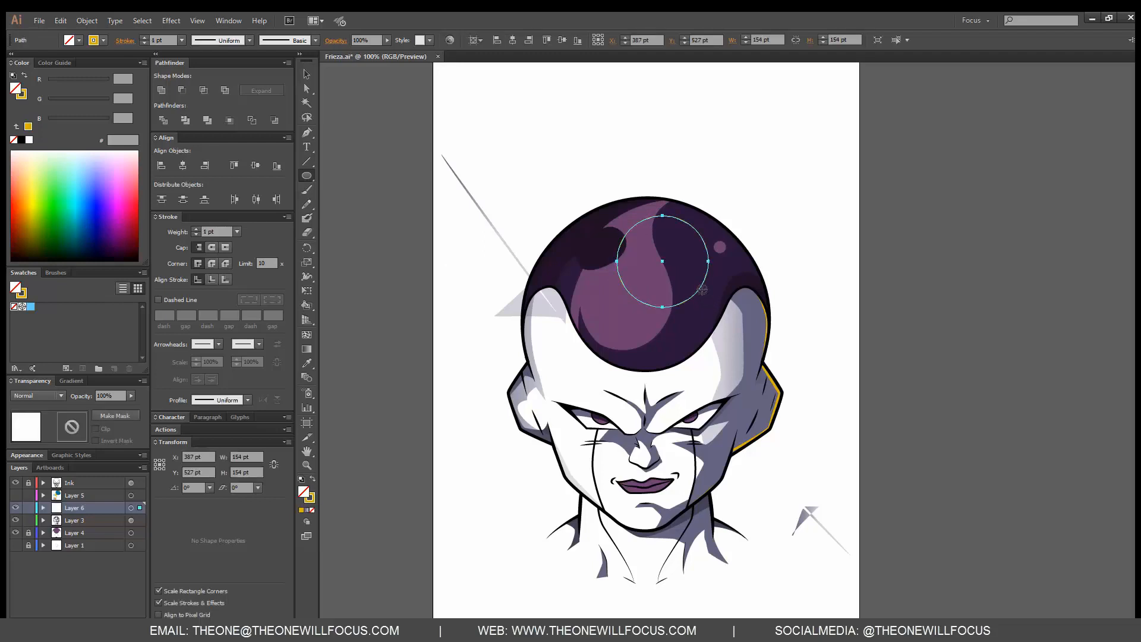
- Swap the circle's gold stroke to its fill and move it over the right part of the purple dome
key(shift+x)
key(v)
drag(668, 243, 692, 254)
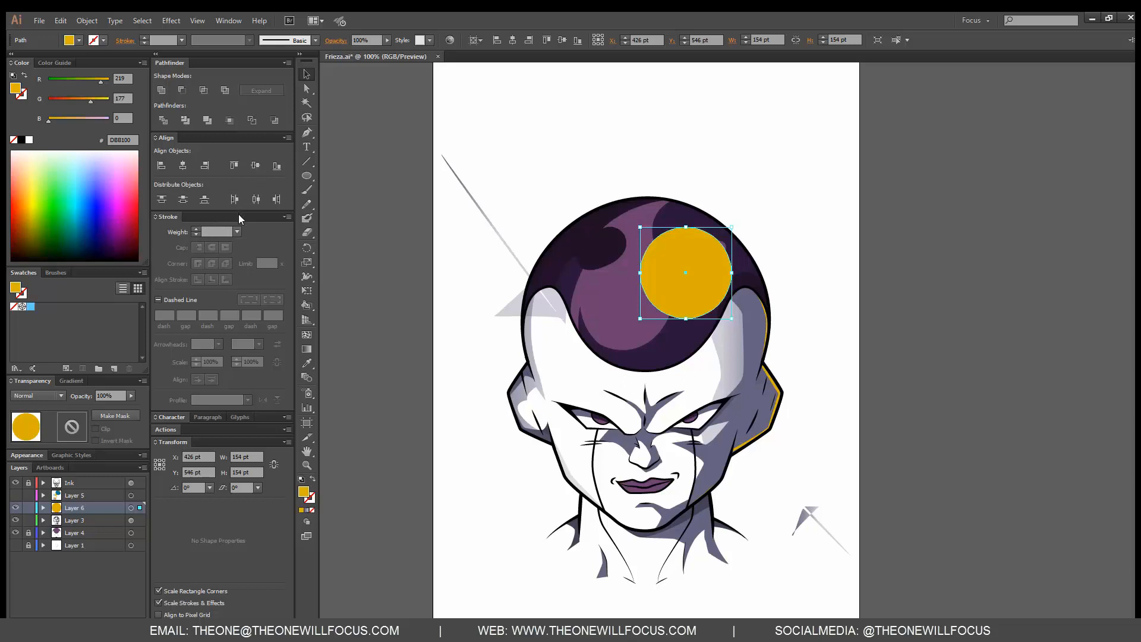
- Set the gold circle's blending mode to Overlay and deselect it
click(59, 395)
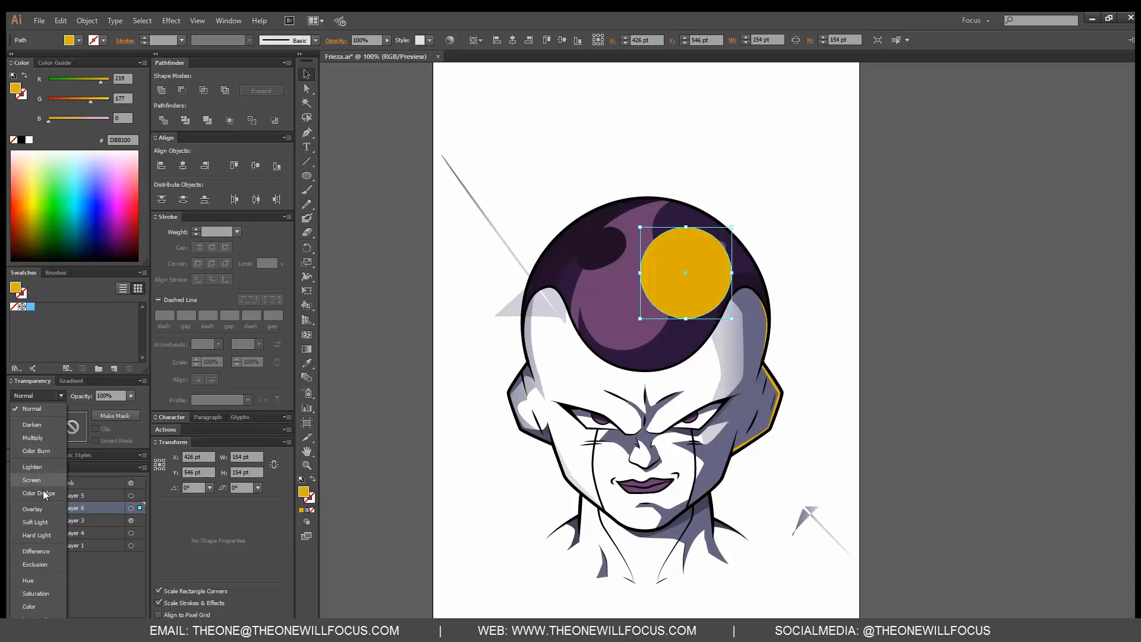
click(40, 508)
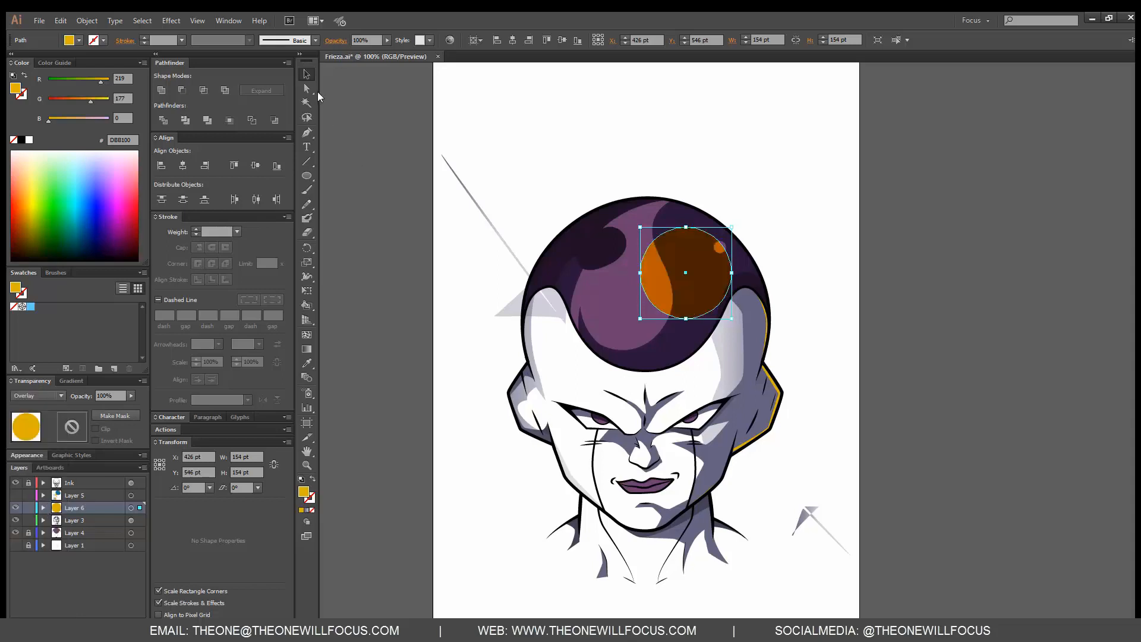
click(380, 156)
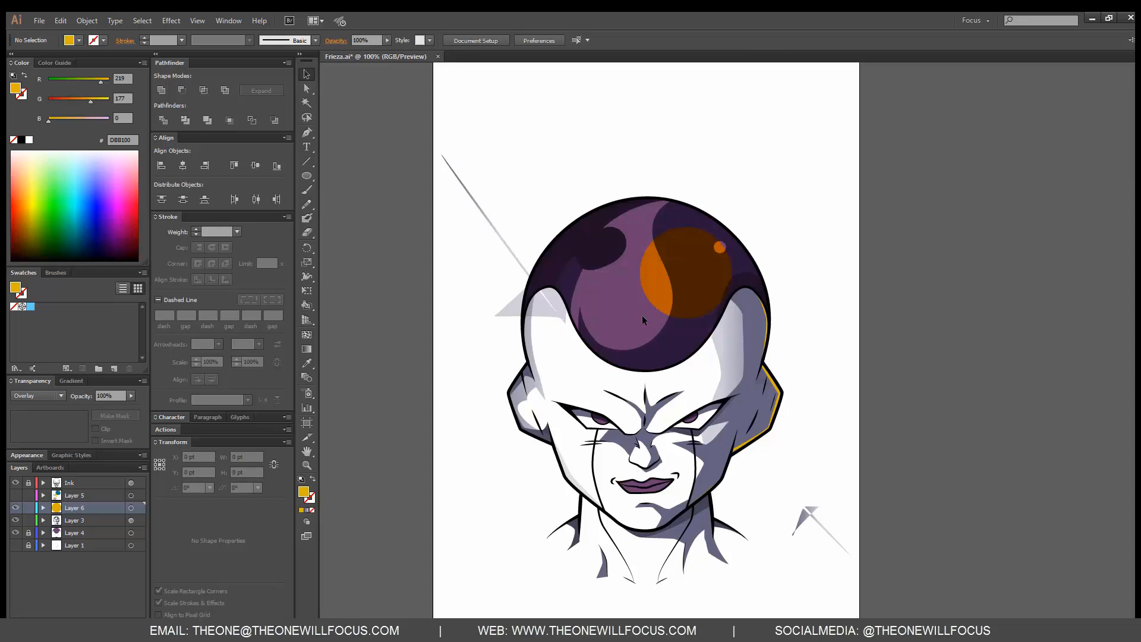
- Try a blue fill of RGB 59, 177, 209 on the Overlay circle and undo the colour changes
click(668, 272)
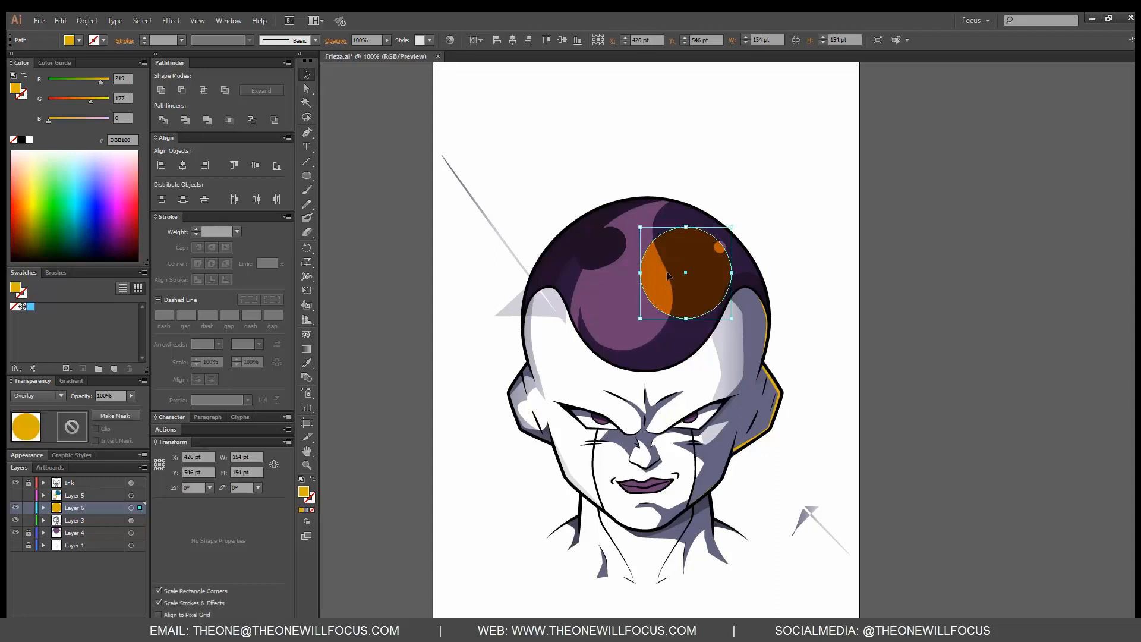
click(62, 81)
click(98, 120)
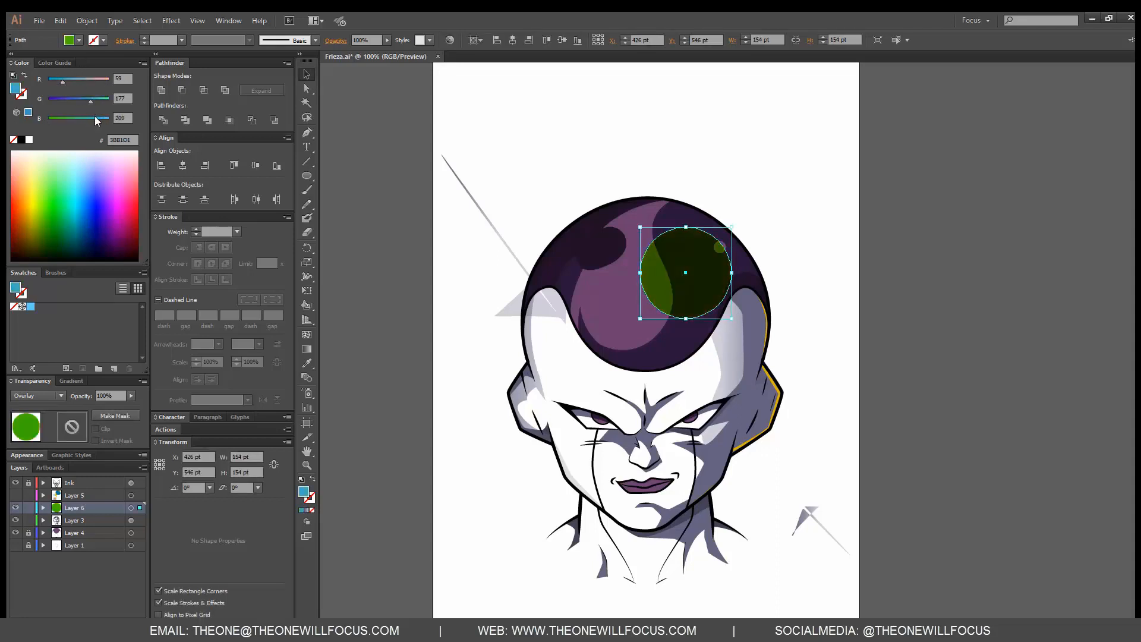
click(928, 248)
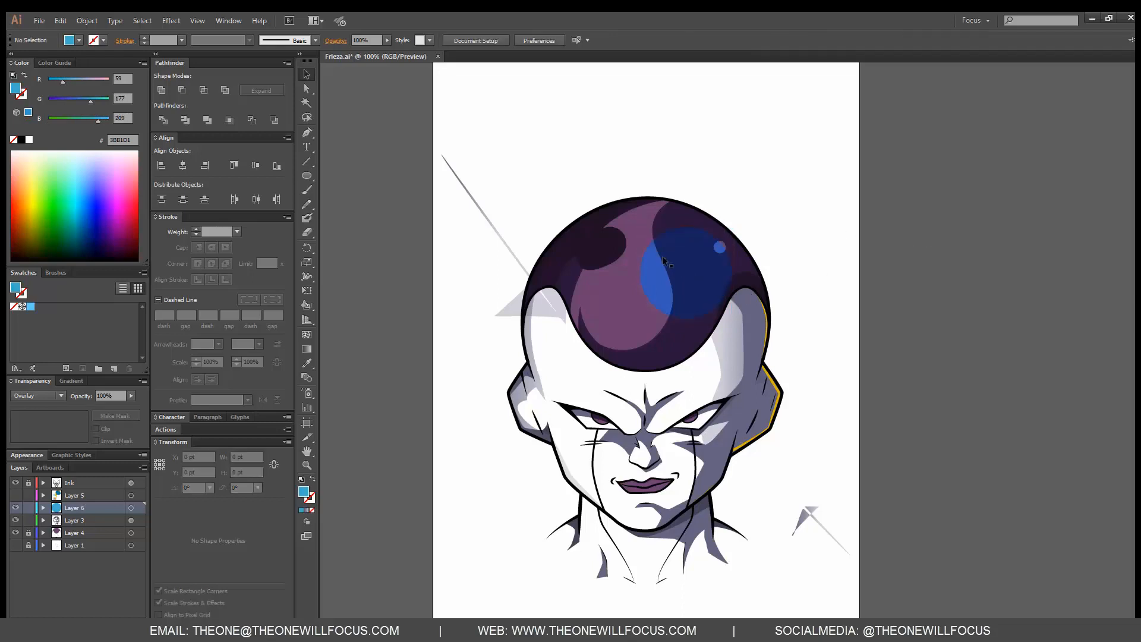
click(661, 271)
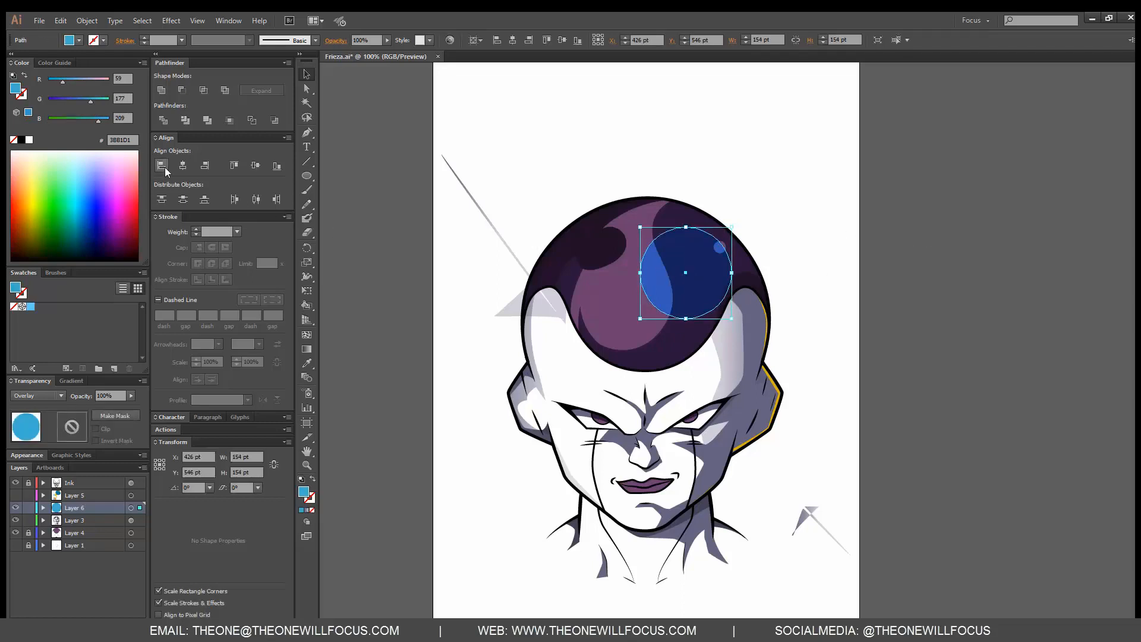
key(ctrl+z)
key(ctrl+z)
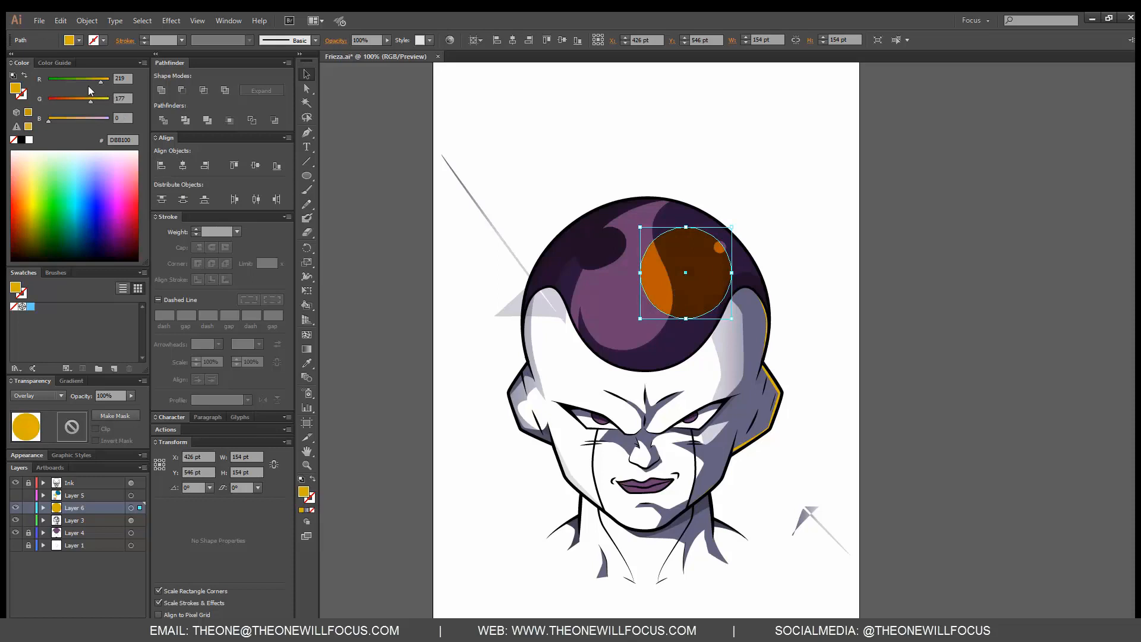
- Set the Overlay circle's fill to purple RGB 119, 29, 176 and save that colour as a swatch
drag(101, 82, 66, 81)
drag(48, 121, 90, 120)
mouse_move(91, 101)
mouse_down()
mouse_move(55, 100)
mouse_move(84, 80)
mouse_move(76, 88)
mouse_up()
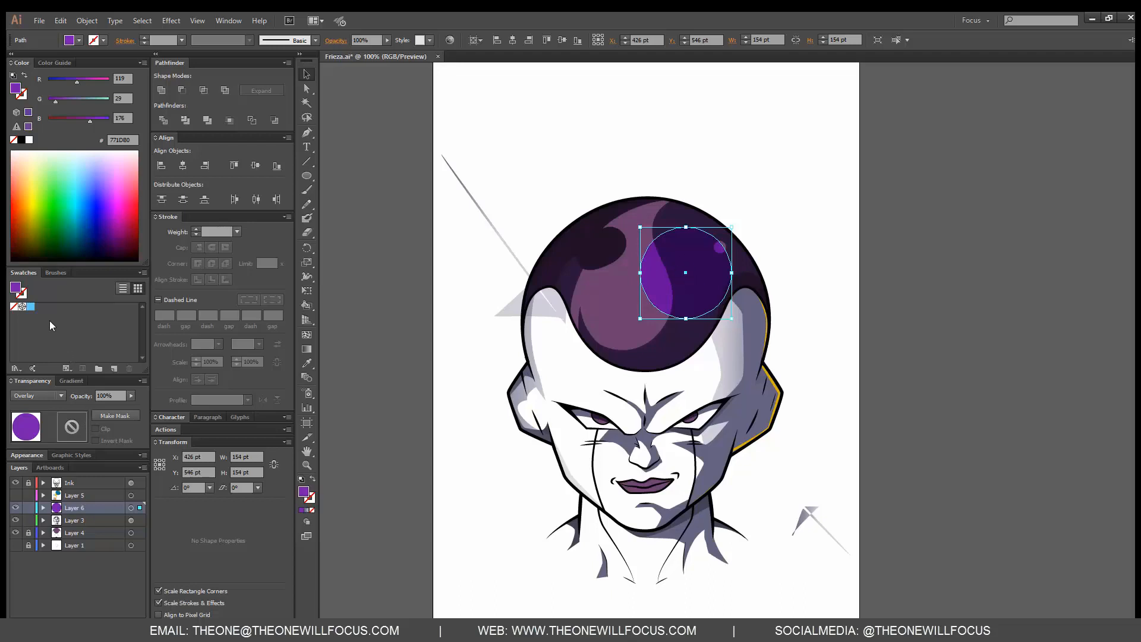
drag(39, 296, 63, 329)
- Give the circle a radial gradient with the purple swatch on both stops, the outer stop at 100% location, and deselect
click(70, 380)
click(86, 397)
click(89, 418)
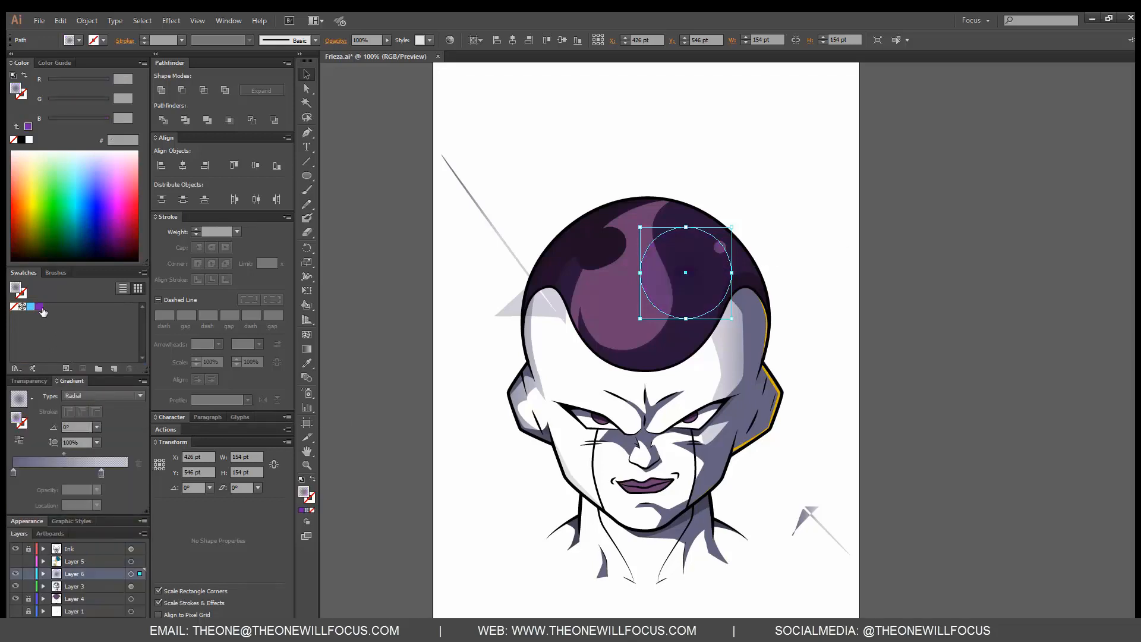
drag(39, 307, 103, 472)
drag(39, 308, 101, 474)
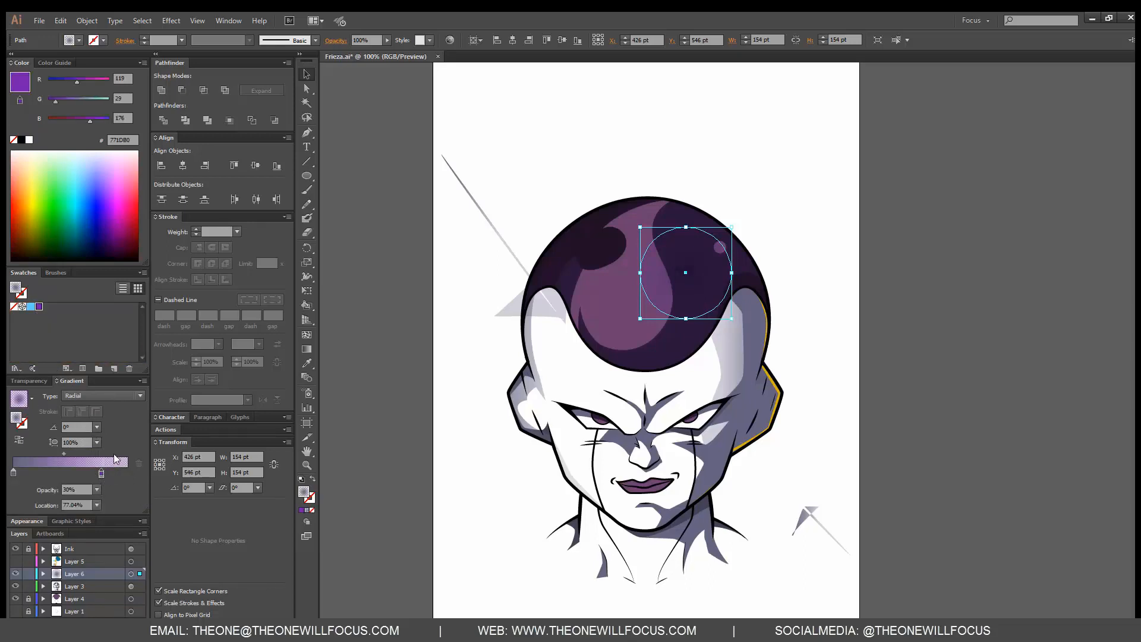
drag(39, 309, 14, 474)
drag(101, 473, 128, 473)
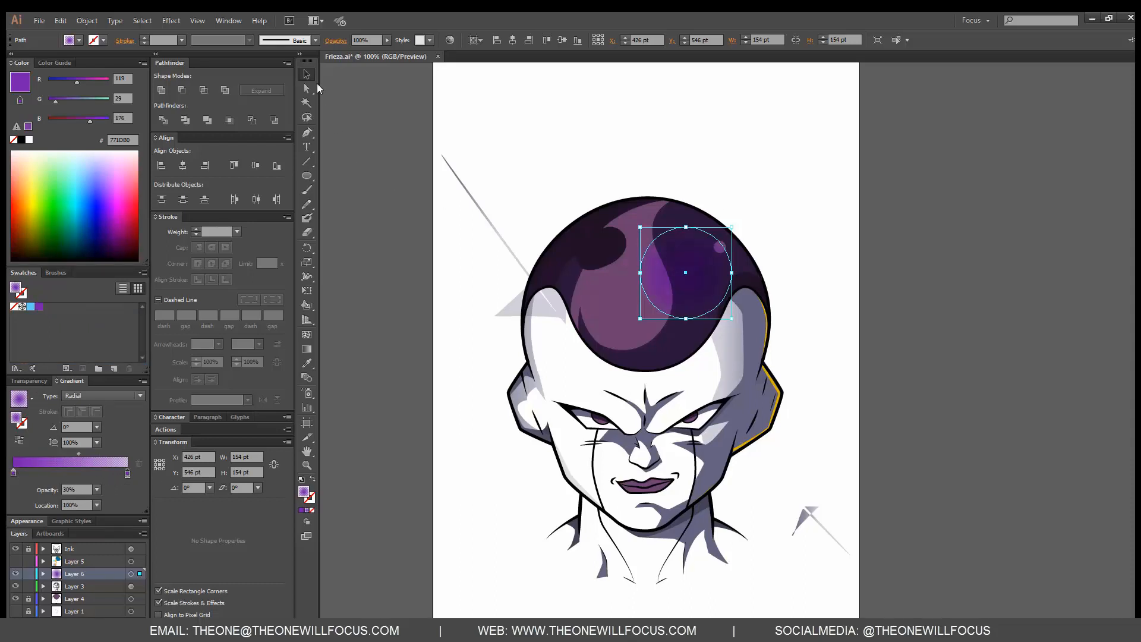
click(391, 148)
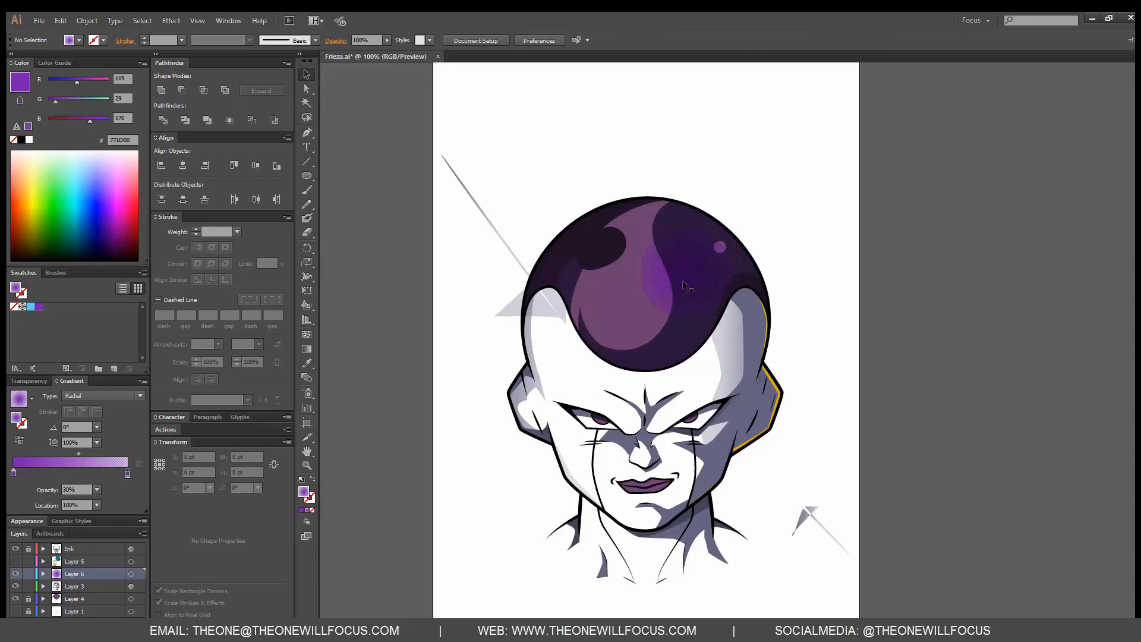
- Set the opacity of the circle's outer gradient stop to 0% and deselect the circle
click(662, 294)
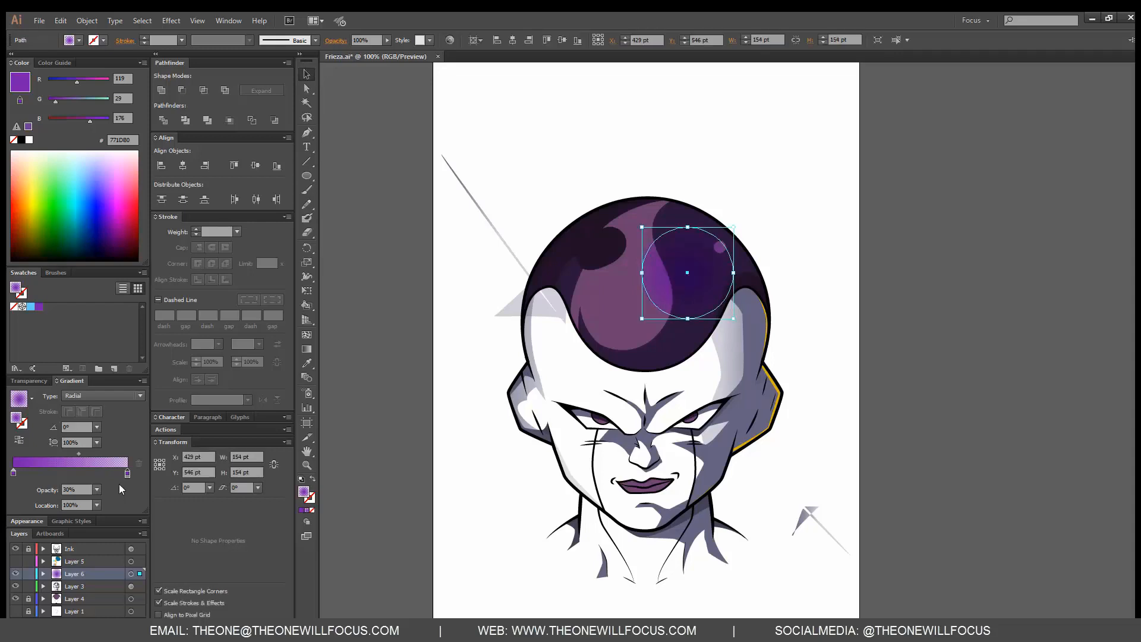
click(96, 490)
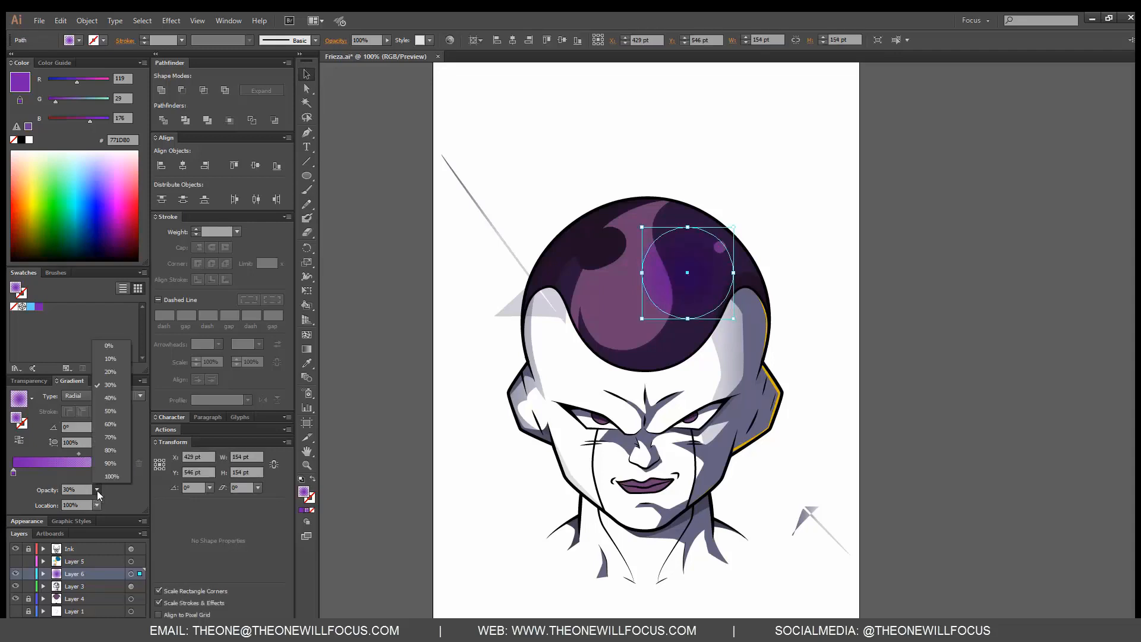
click(119, 344)
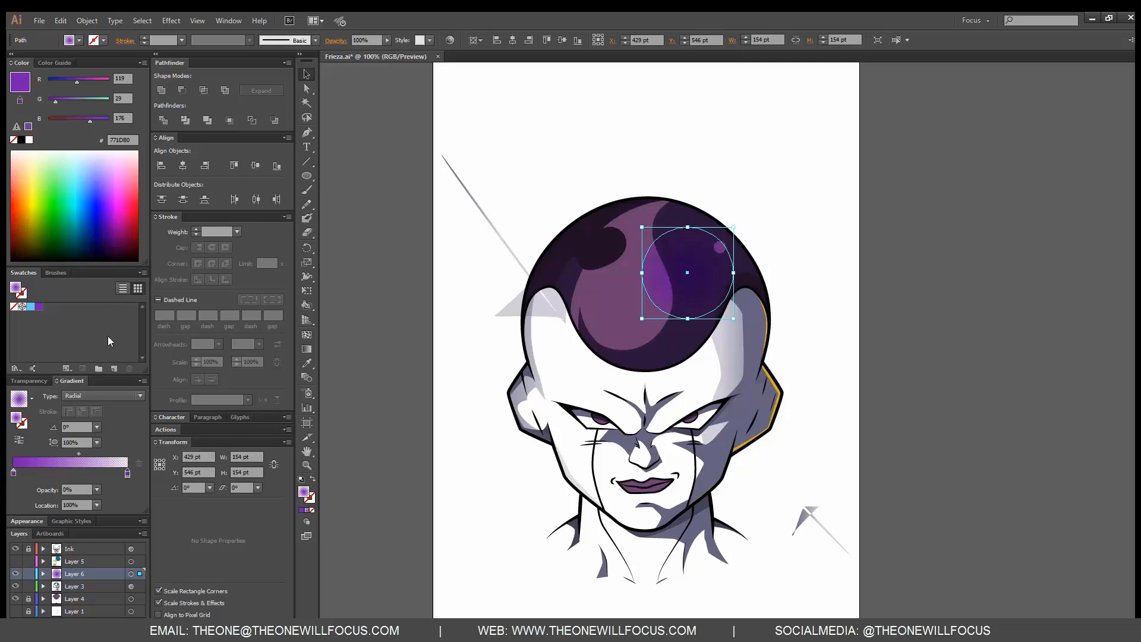
click(883, 293)
- Move the purple gradient circle to the left temple and narrow it to an ellipse about 75 by 154 pt
click(636, 309)
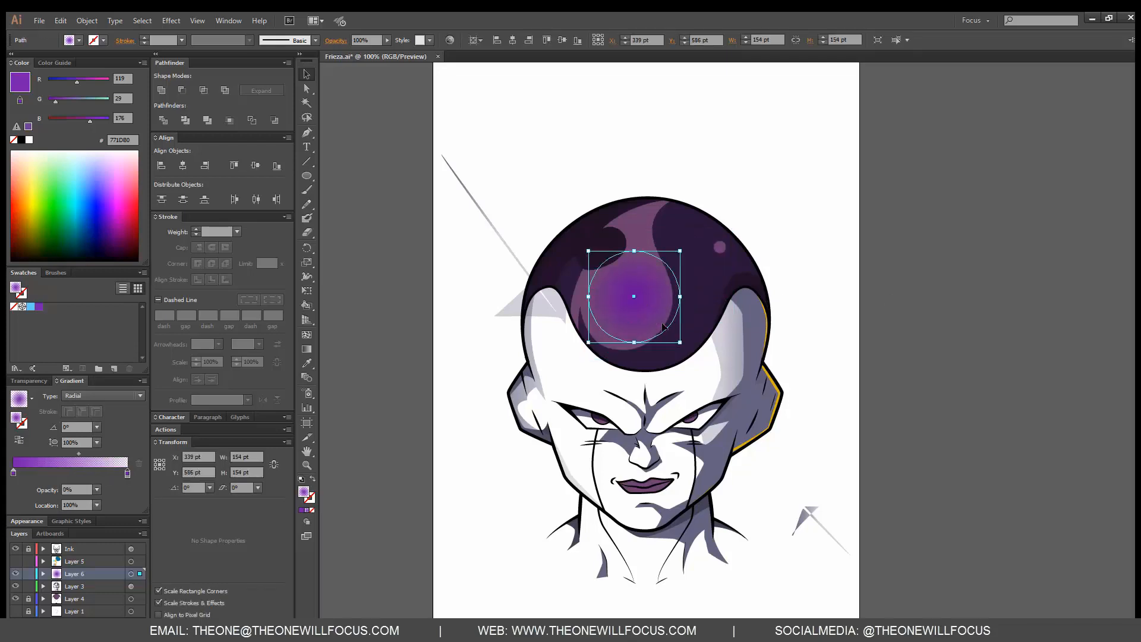
click(864, 294)
drag(648, 304, 568, 388)
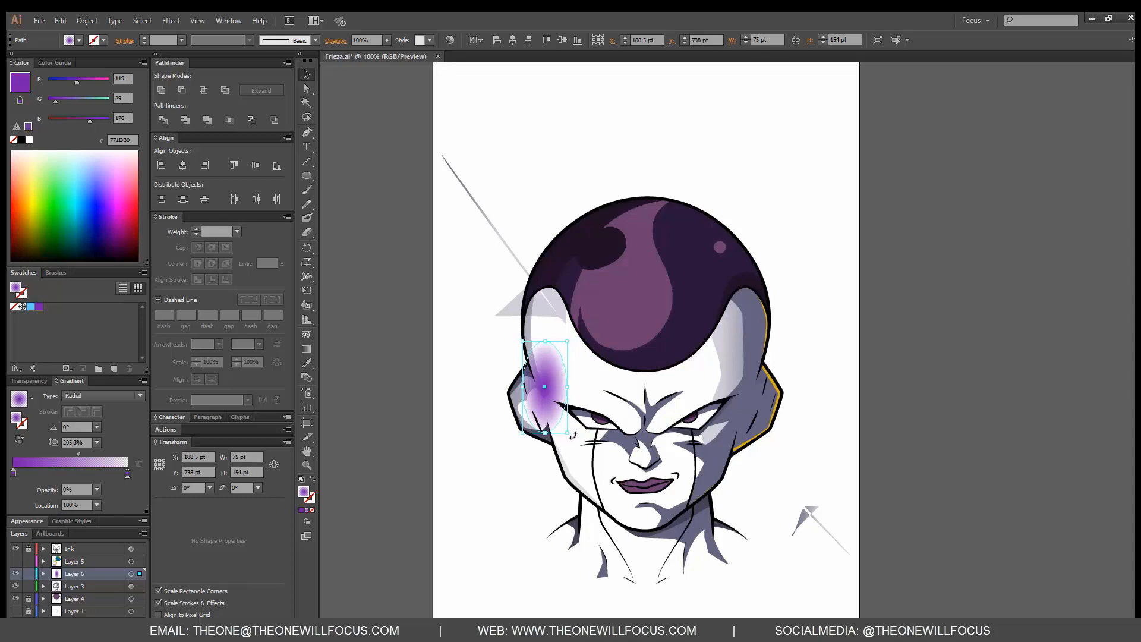
click(579, 424)
click(562, 399)
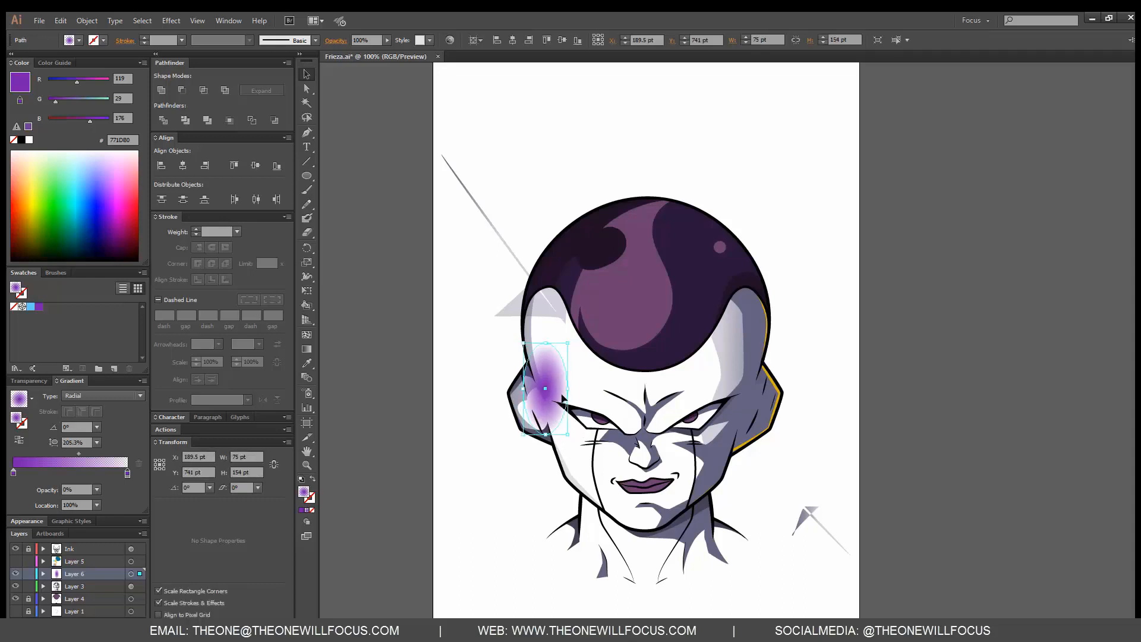